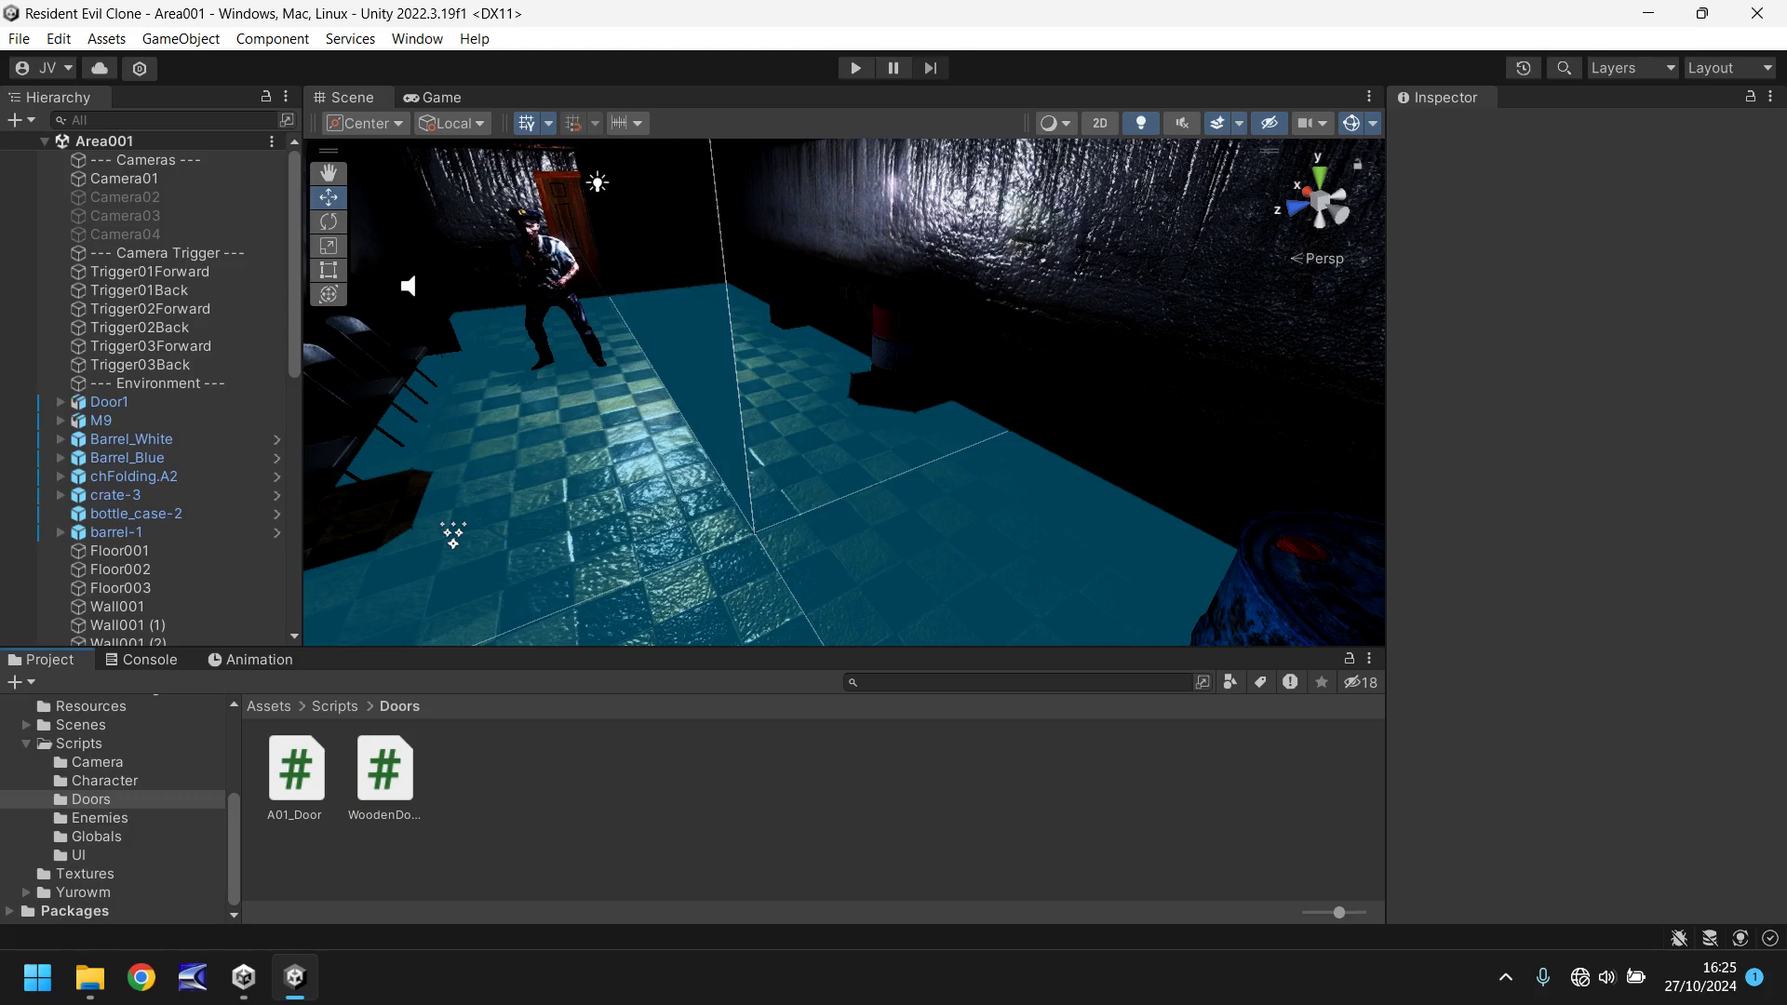
- Examine the room, the door area and the adjoining corridor of the Area001 scene from several angles
middle_click_drag(562, 431, 714, 538)
scroll(656, 427, "up", 6)
scroll(638, 430, "down", 5)
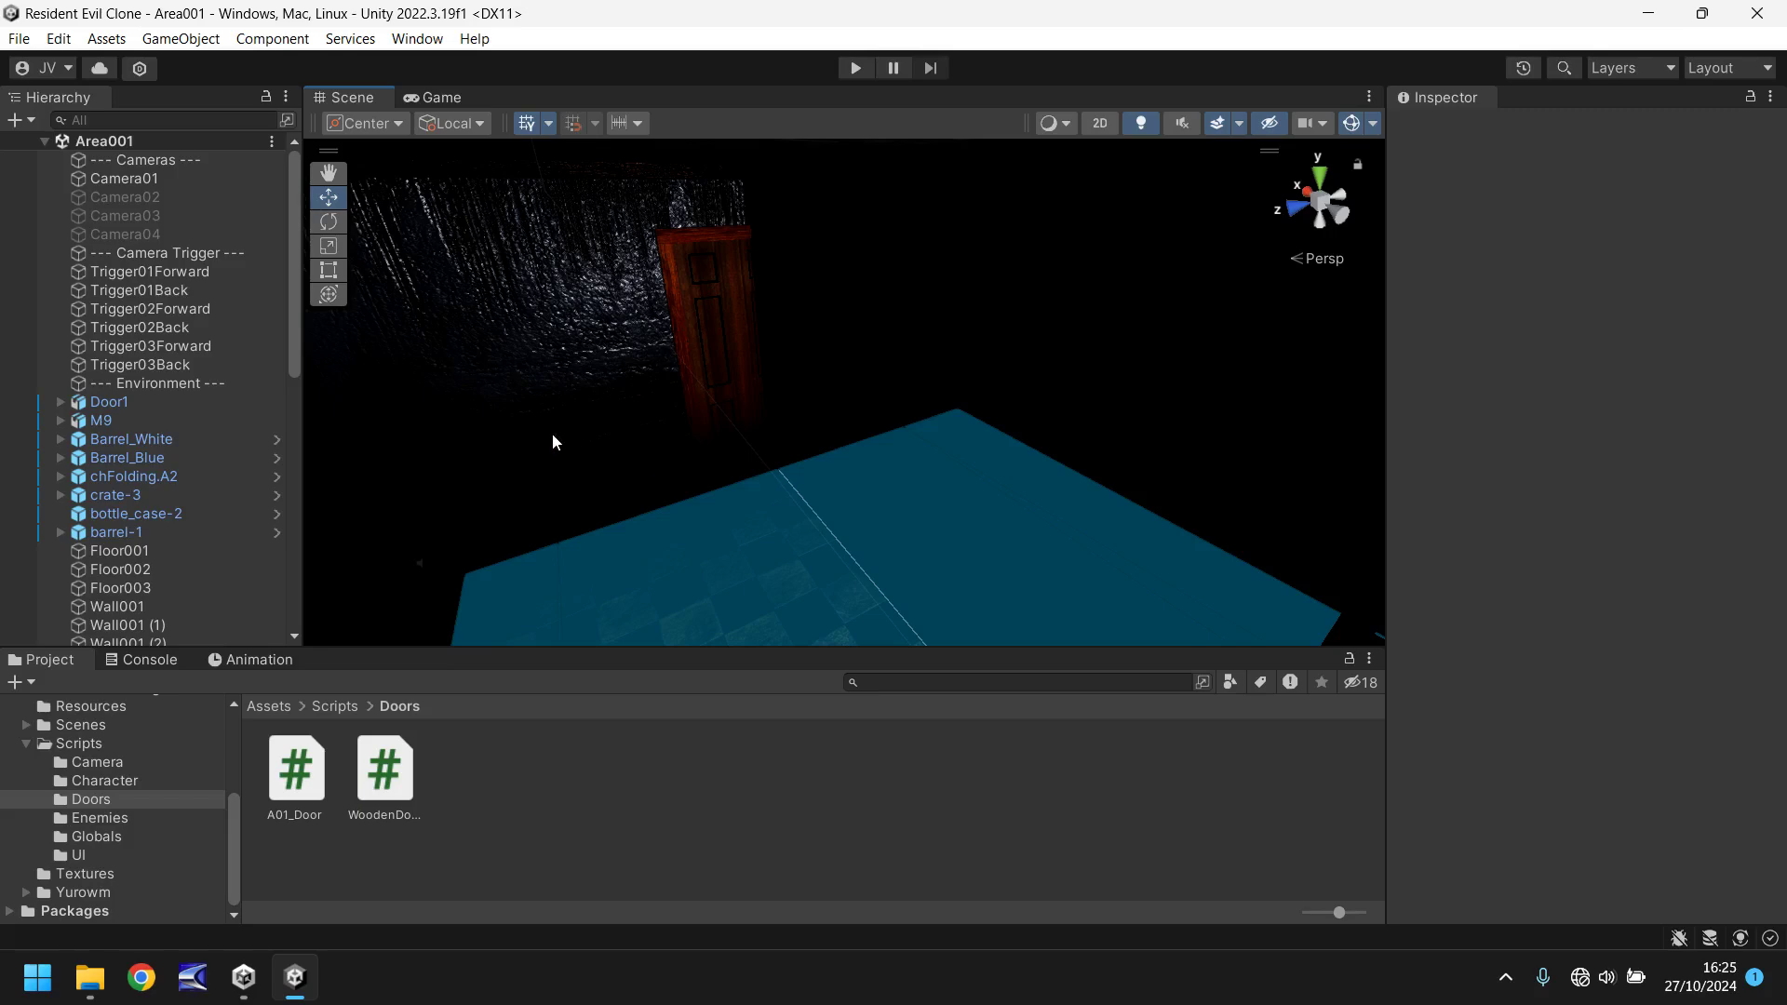
scroll(551, 440, "down", 4)
scroll(536, 475, "up", 2)
middle_click_drag(536, 475, 449, 343)
scroll(711, 430, "down", 5)
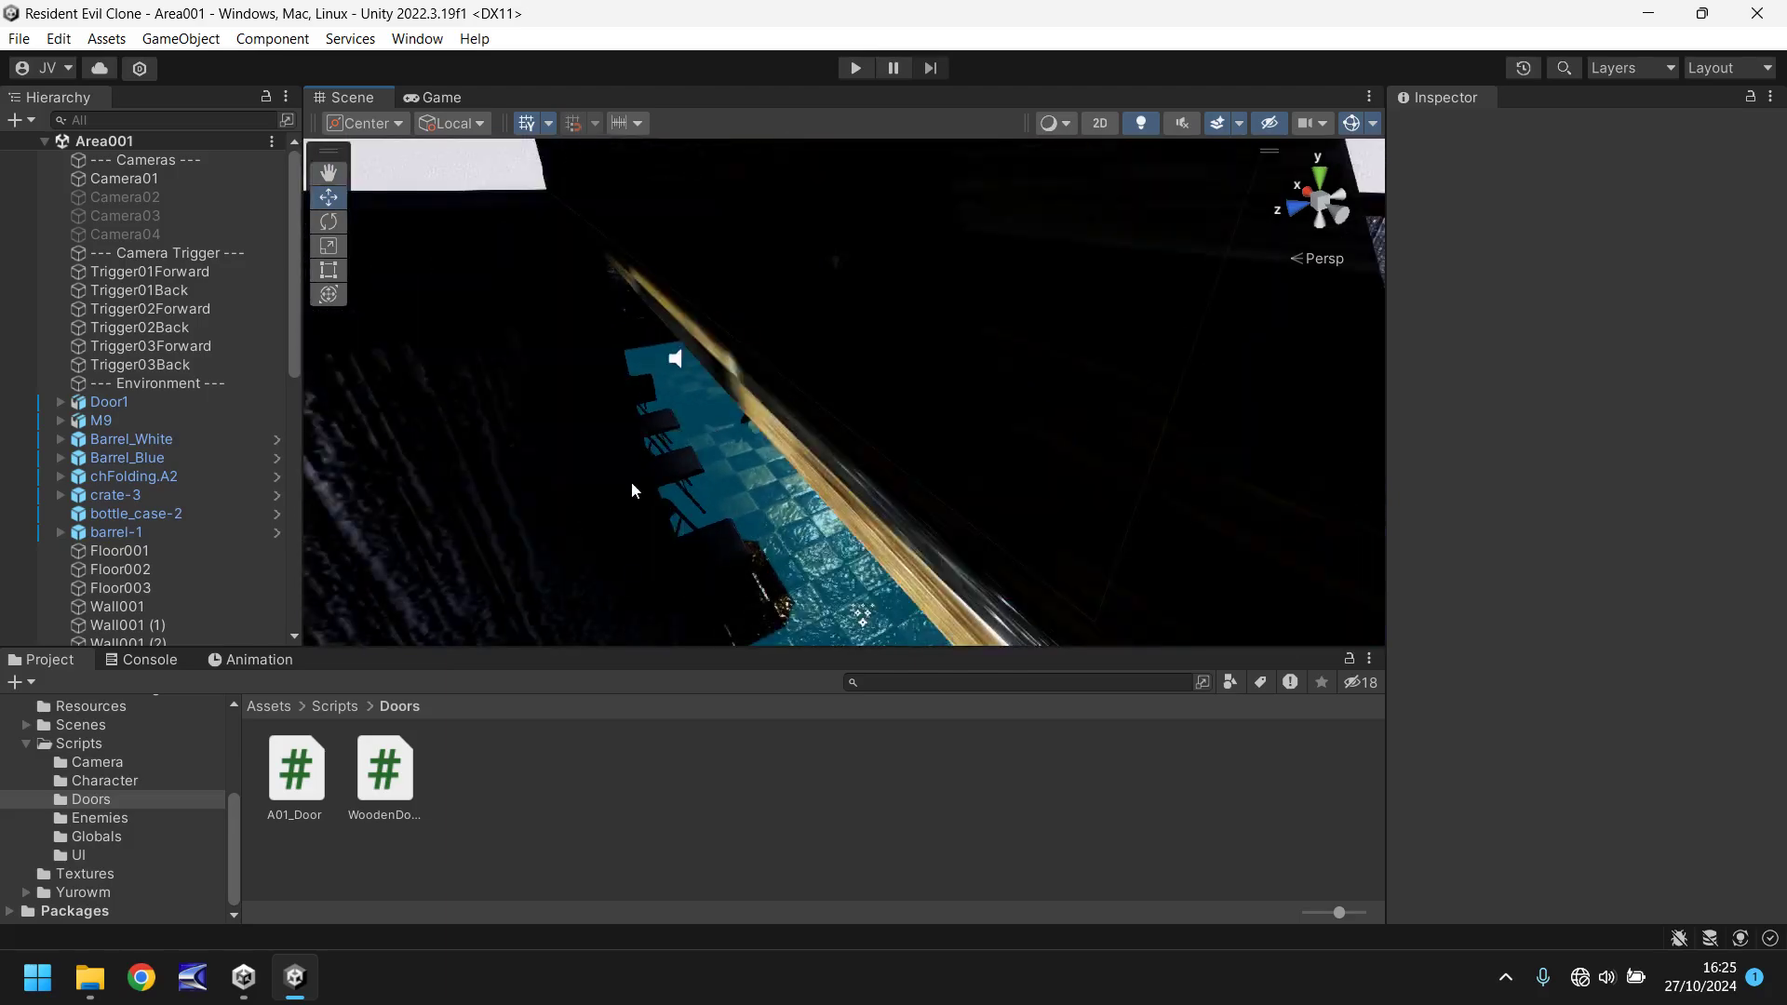
middle_click_drag(632, 486, 662, 450)
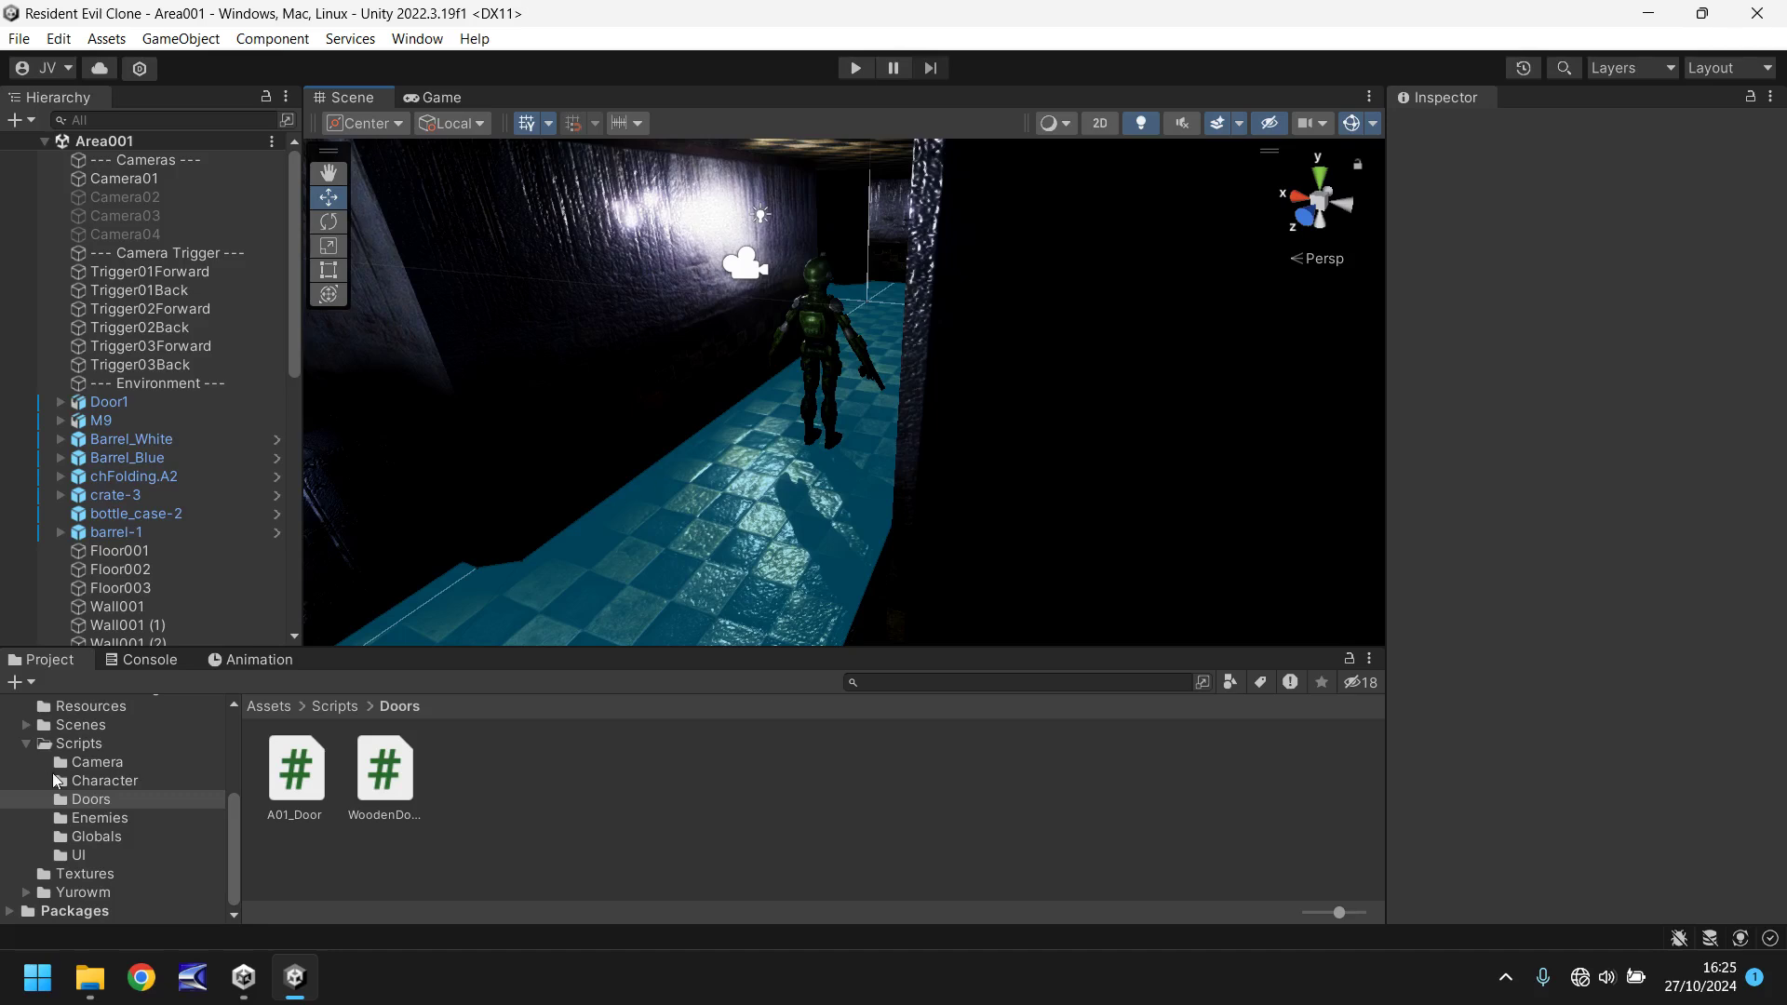
- Duplicate the Area001 scene in the project's Scenes folder and name the copy Area002
left_click(94, 730)
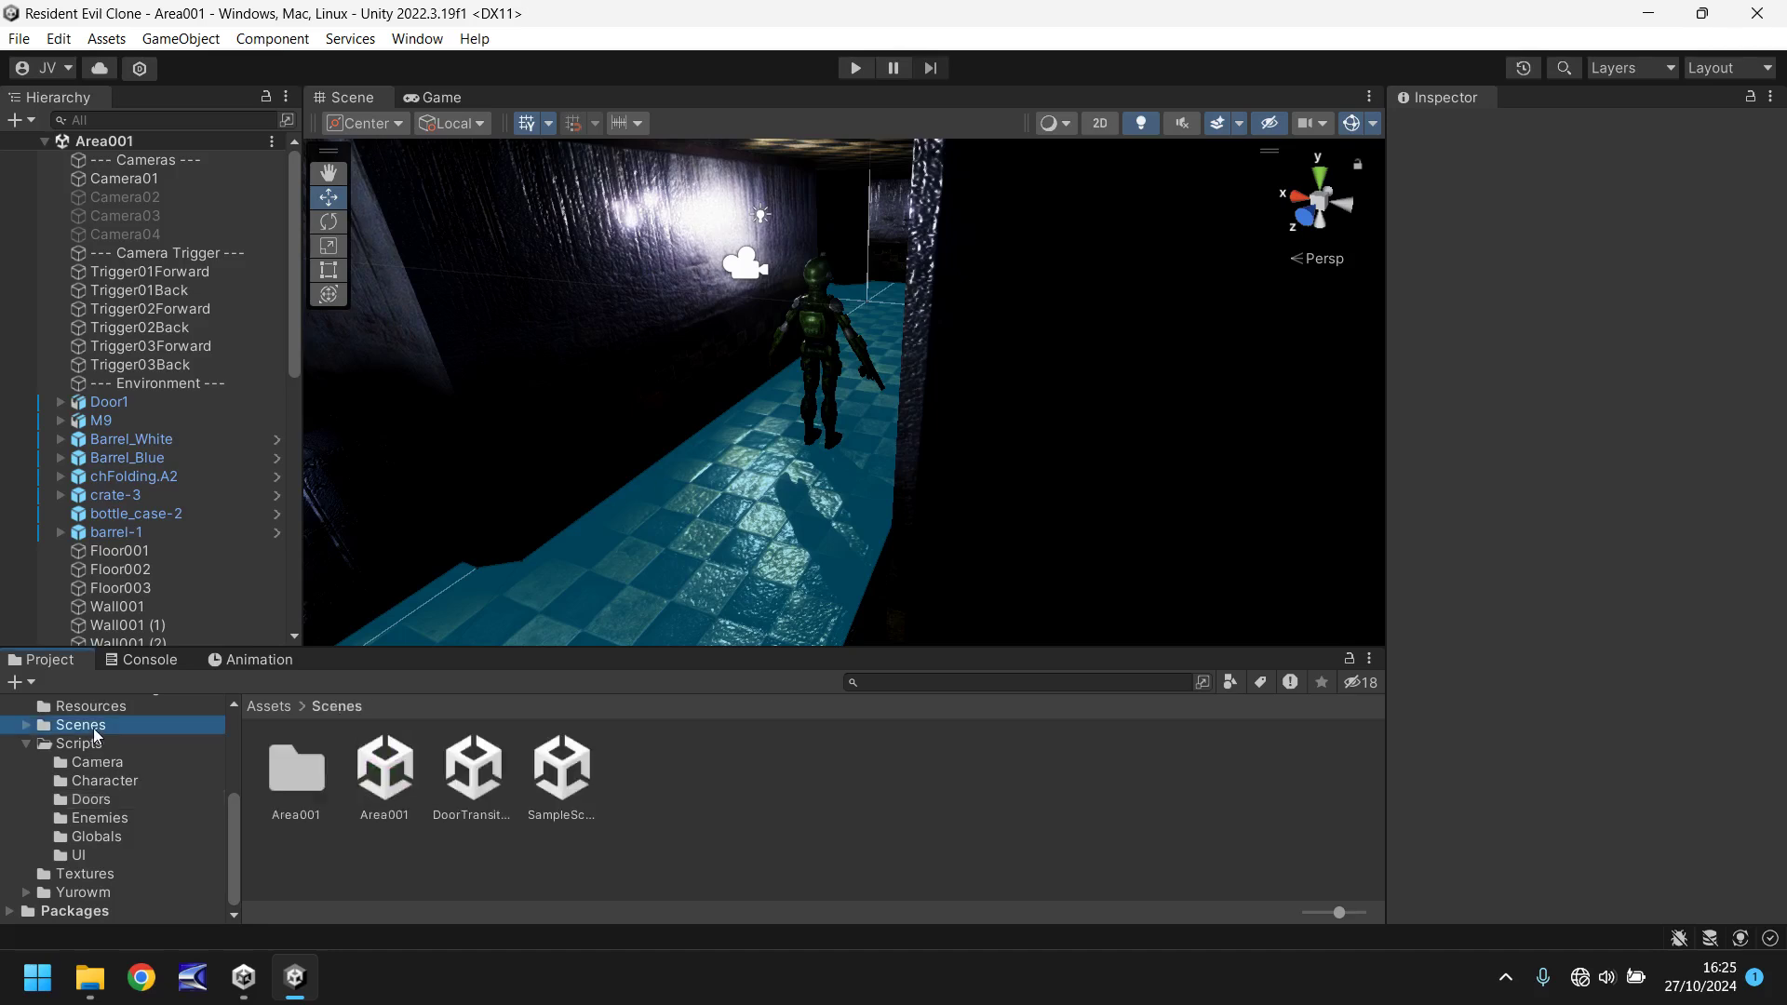
left_click(369, 798)
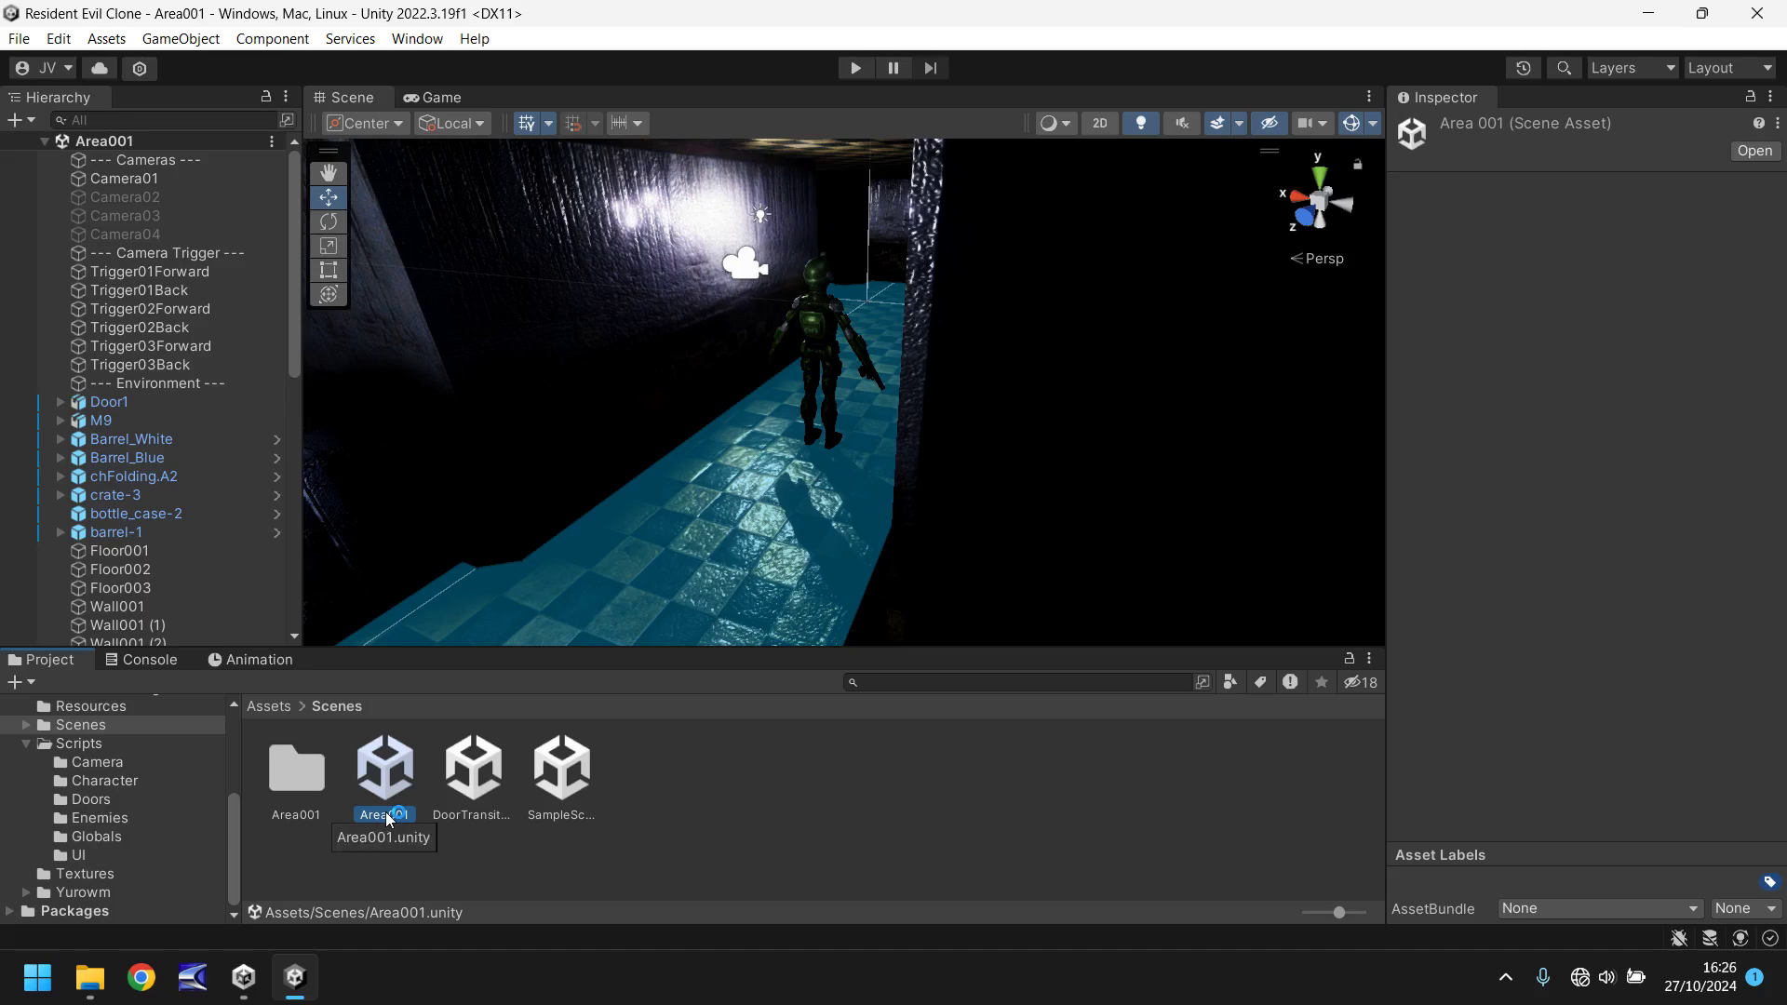
key("ctrl+d")
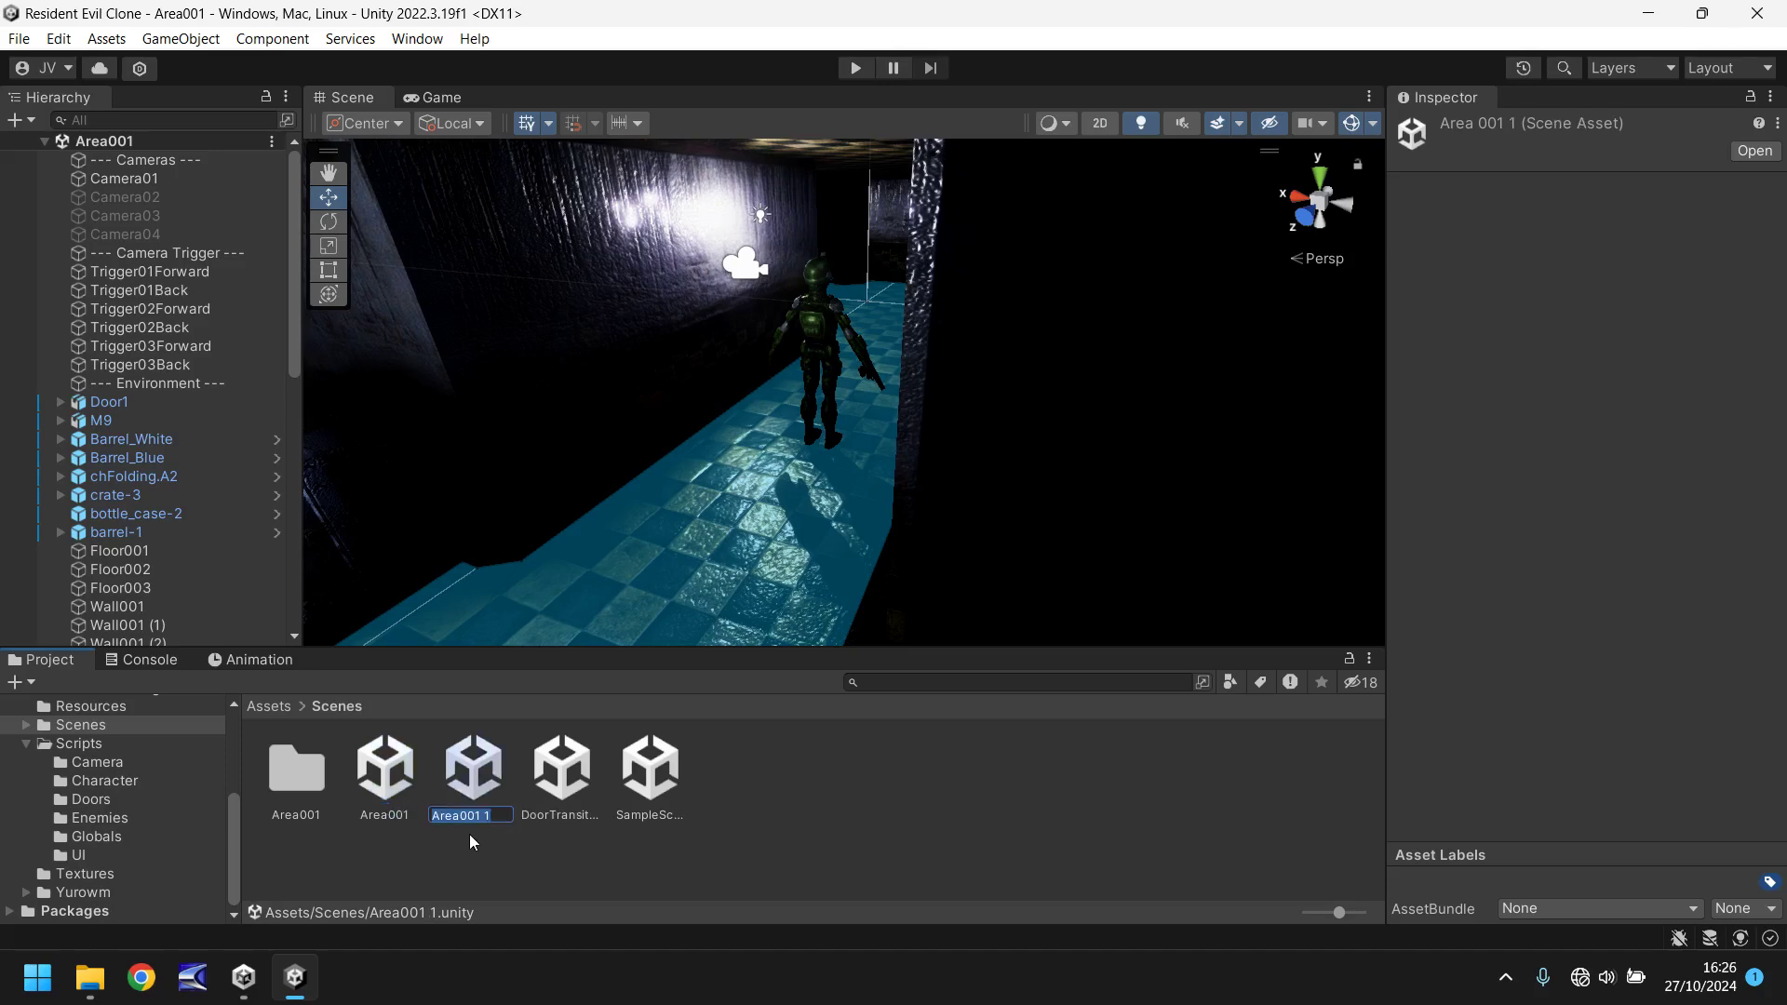
type("Area002")
key("Delete")
key("Delete")
key("Return")
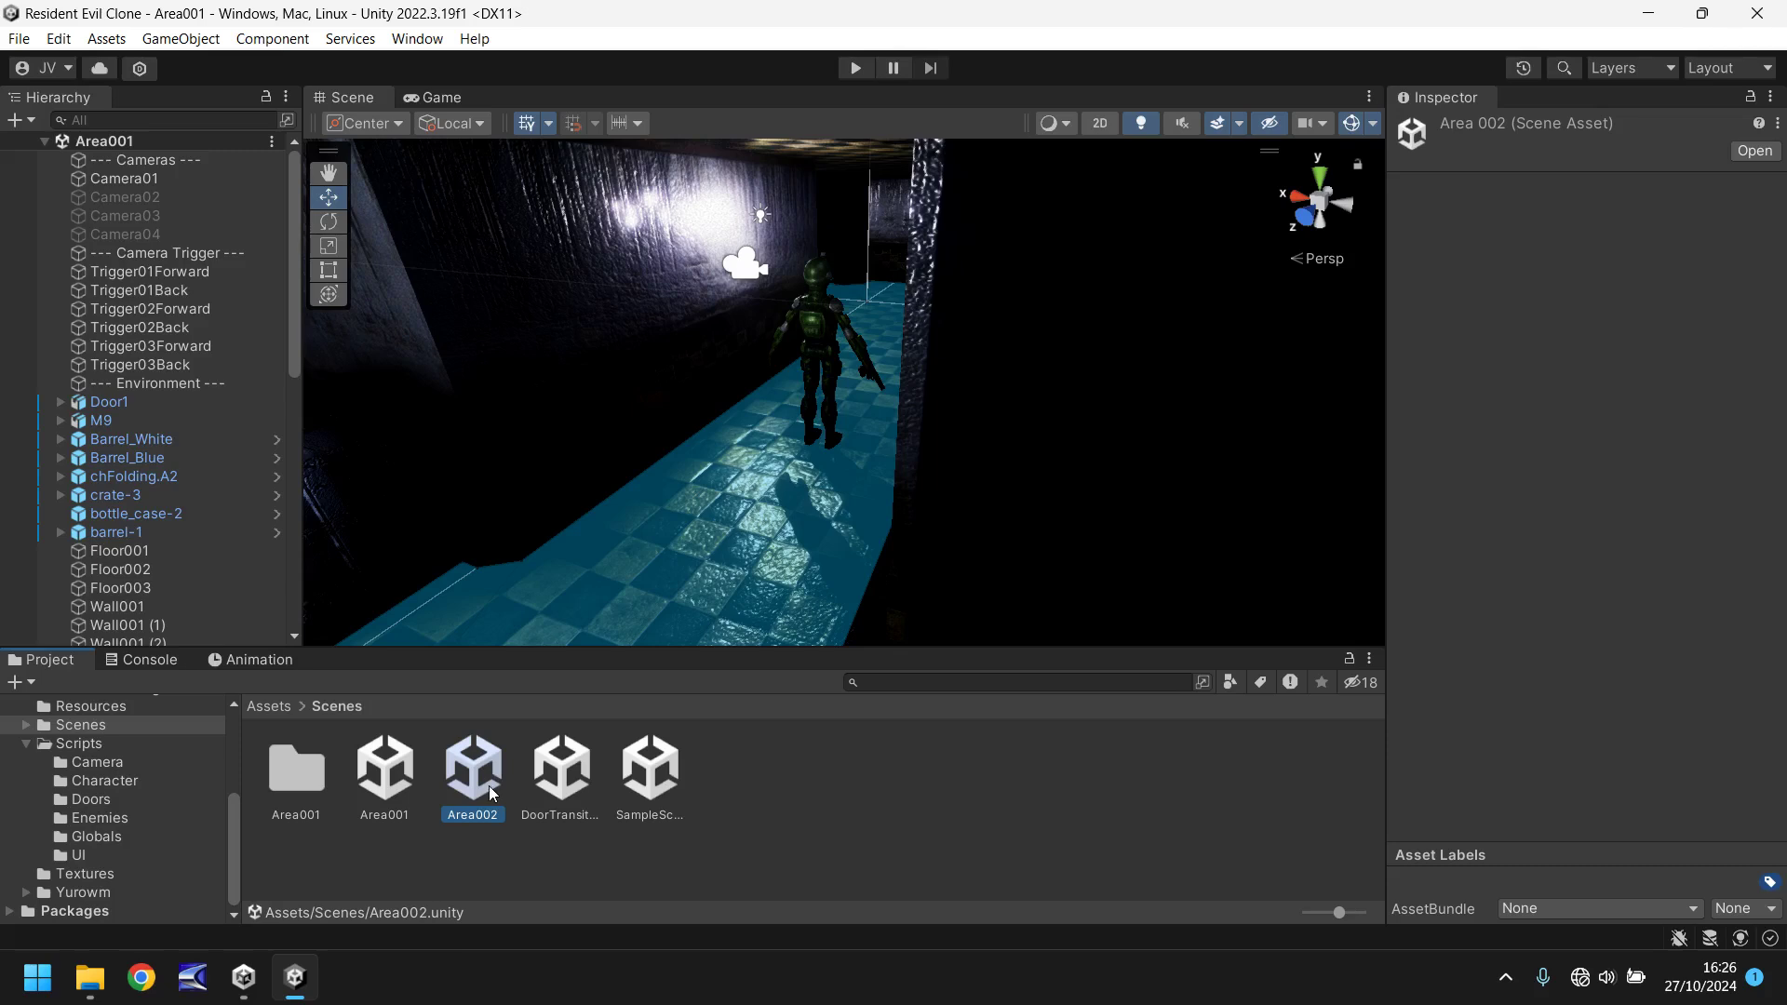
- Open the Area002 scene and look over its room and barrels
double_click(482, 782)
right_click_drag(626, 449, 797, 443)
scroll(797, 440, "up", 3)
middle_click_drag(730, 380, 786, 418)
right_click_drag(785, 418, 732, 397)
scroll(731, 397, "down", 3)
middle_click_drag(732, 397, 819, 407)
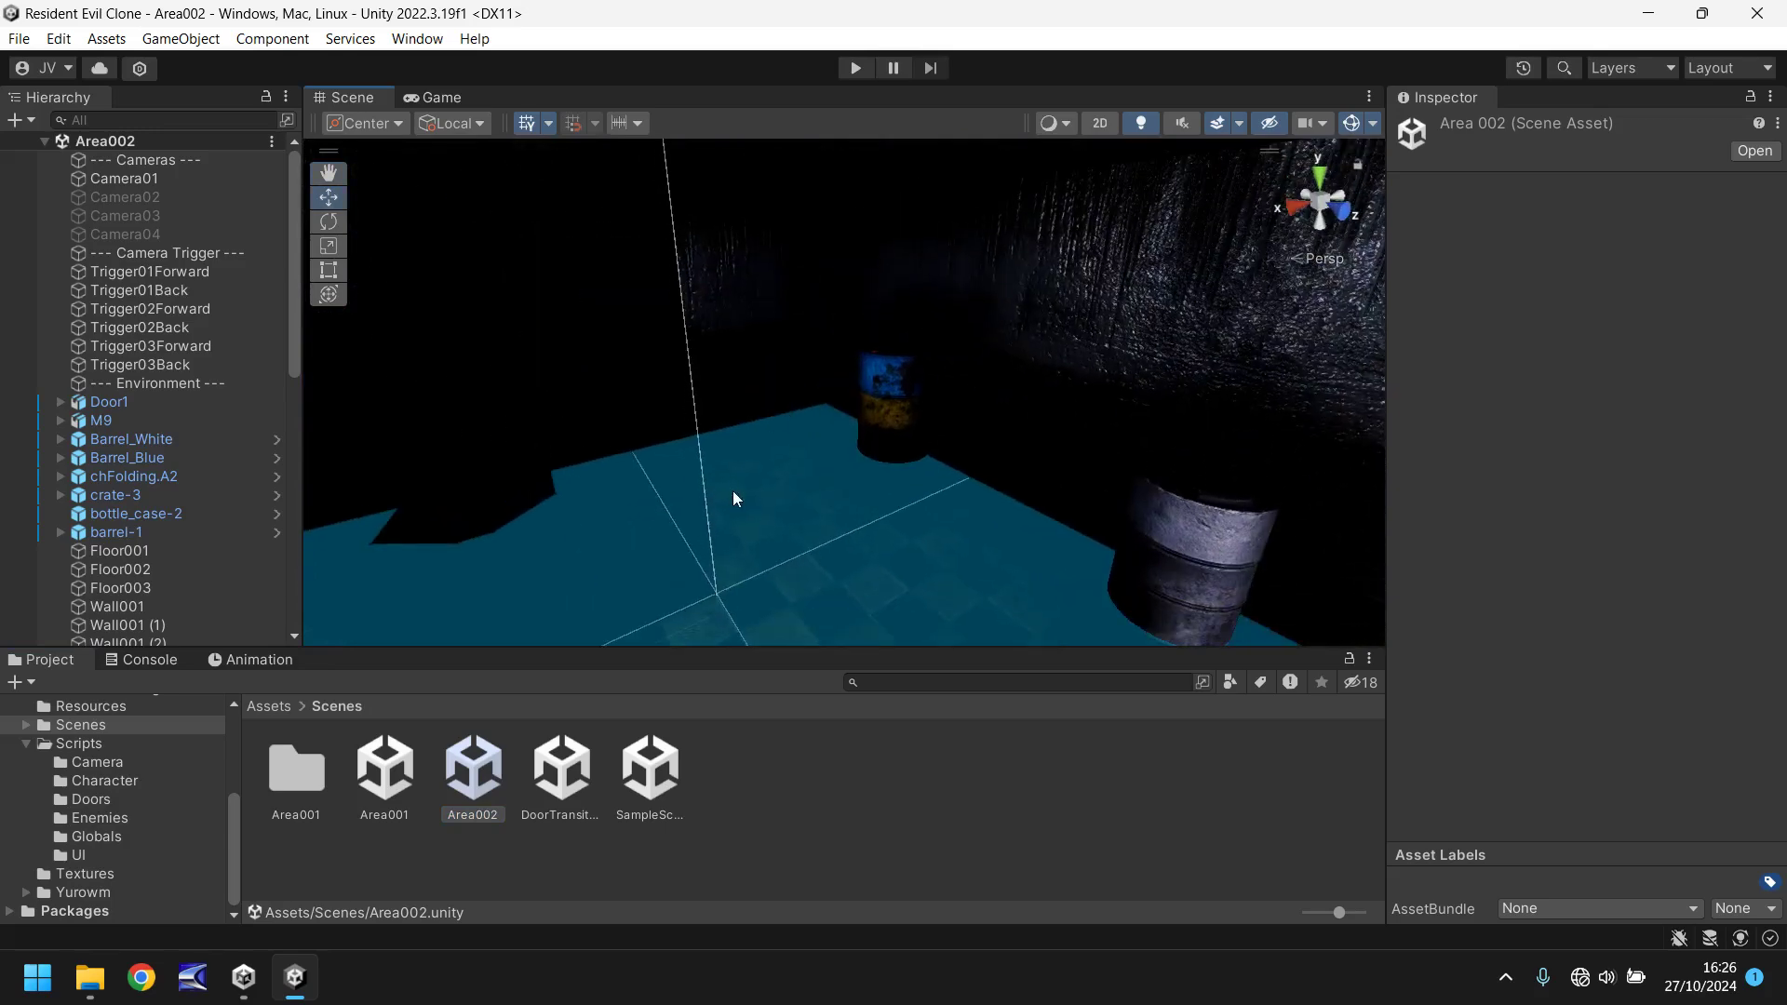
scroll(700, 478, "down", 3)
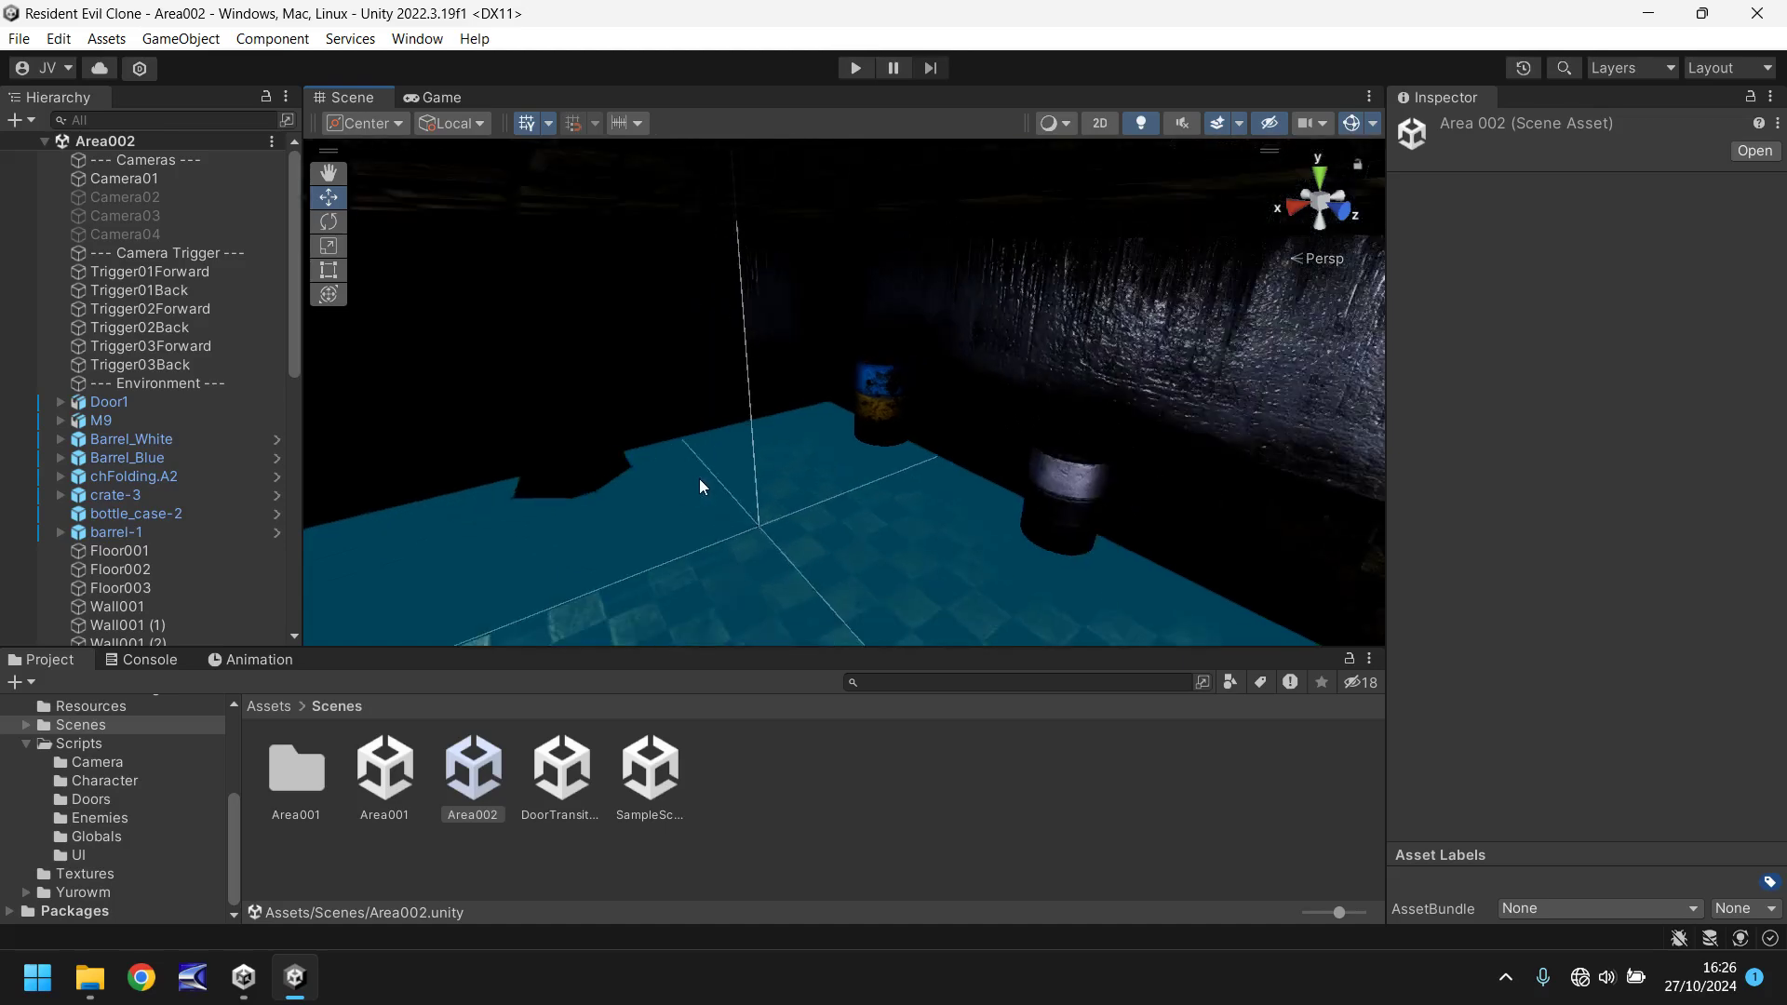
middle_click_drag(757, 501, 692, 499)
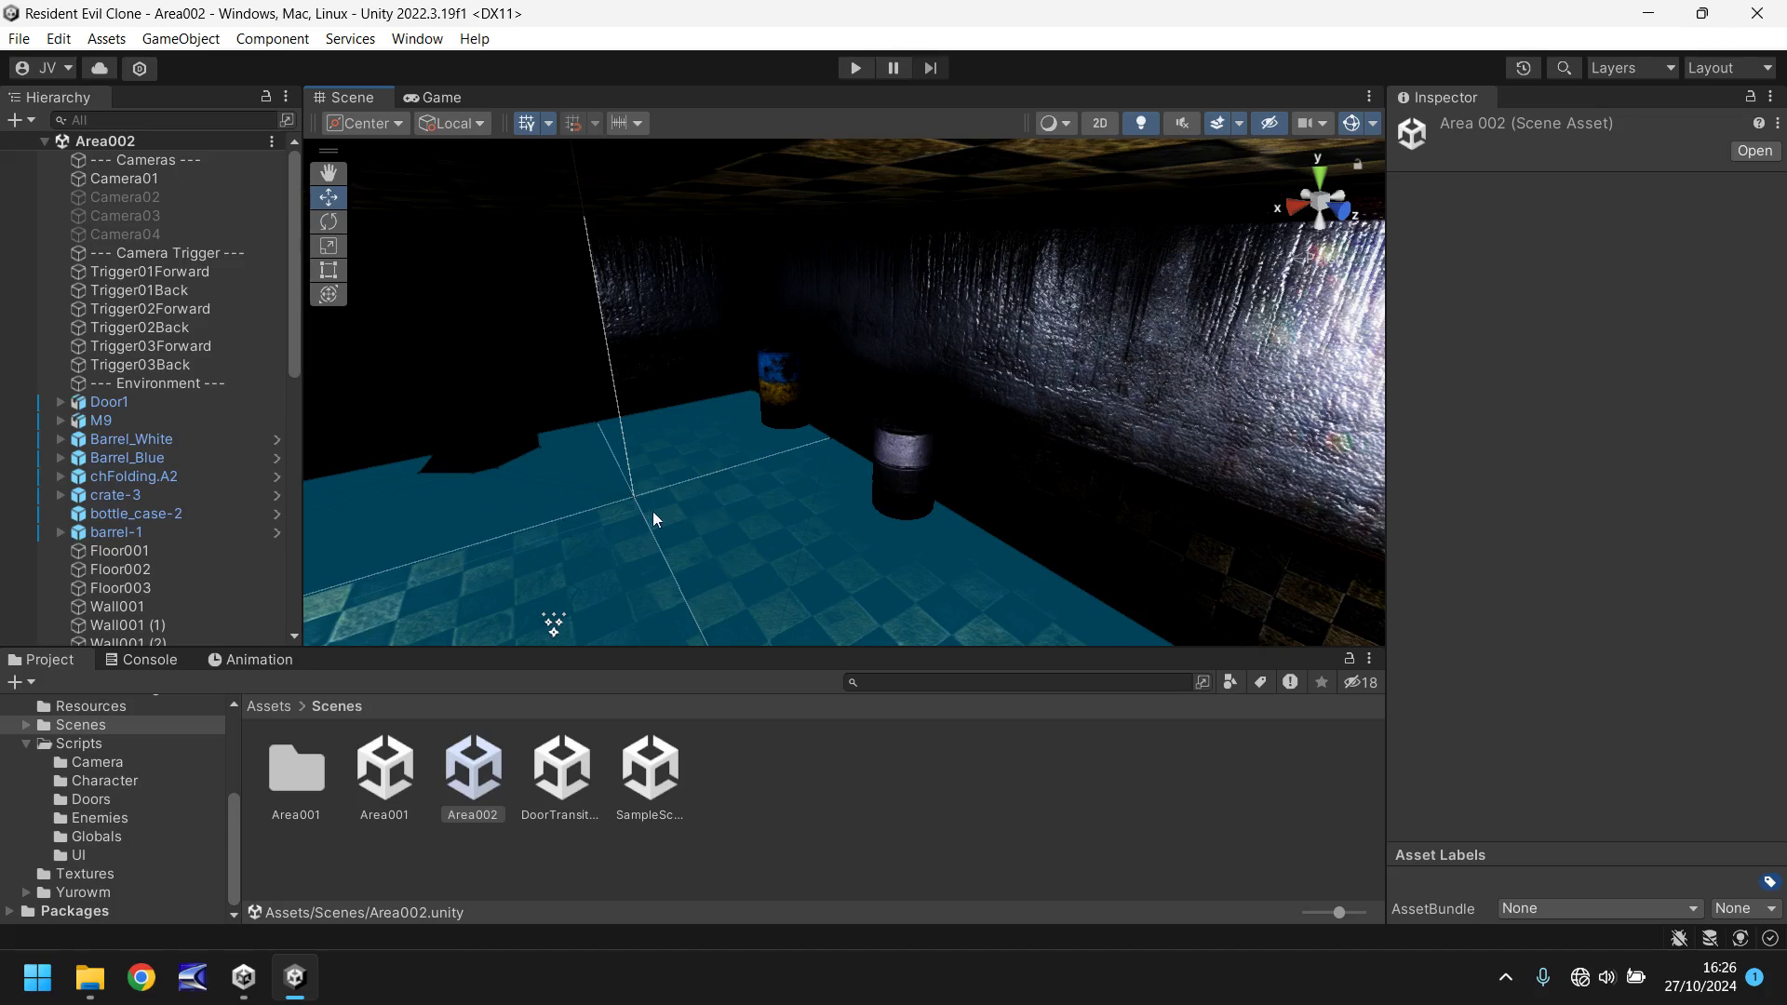
- Move Door1 to the opposite end of the room, beside the barrels, at about X -10.03
right_click_drag(758, 482, 556, 493)
right_click_drag(847, 495, 674, 492)
left_click(421, 341)
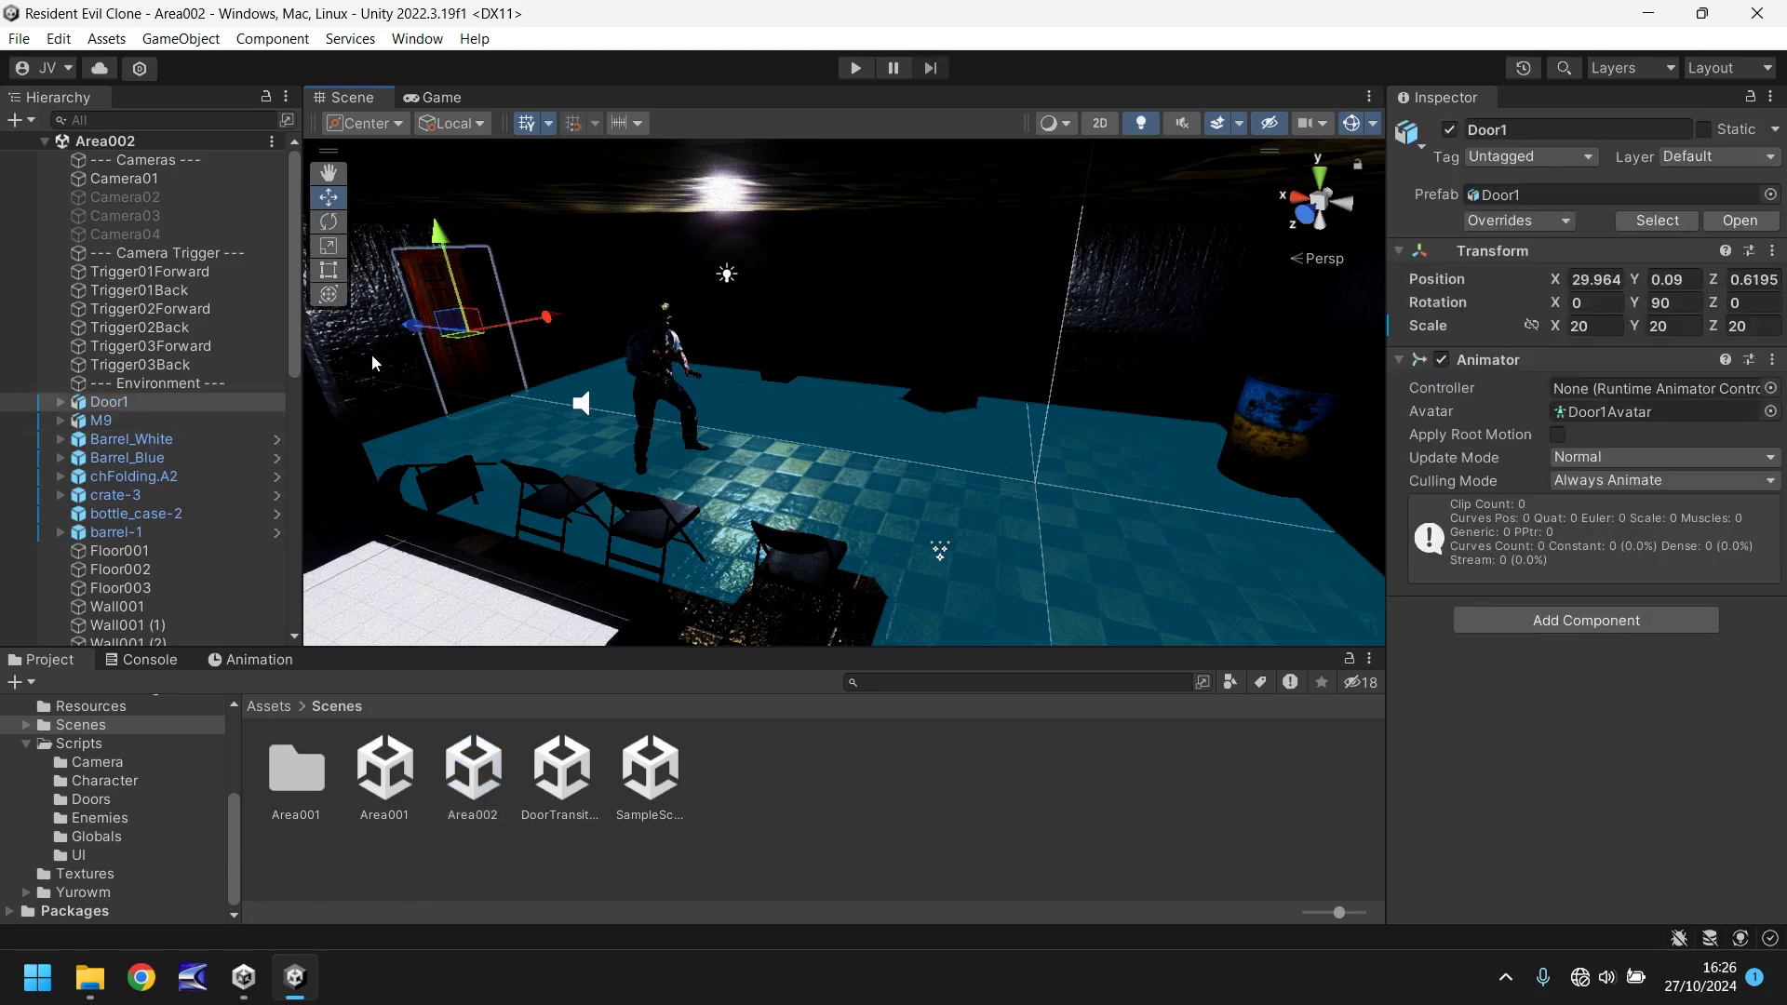
left_click_drag(412, 332, 1161, 488)
right_click_drag(725, 420, 835, 395)
left_click_drag(802, 377, 890, 366)
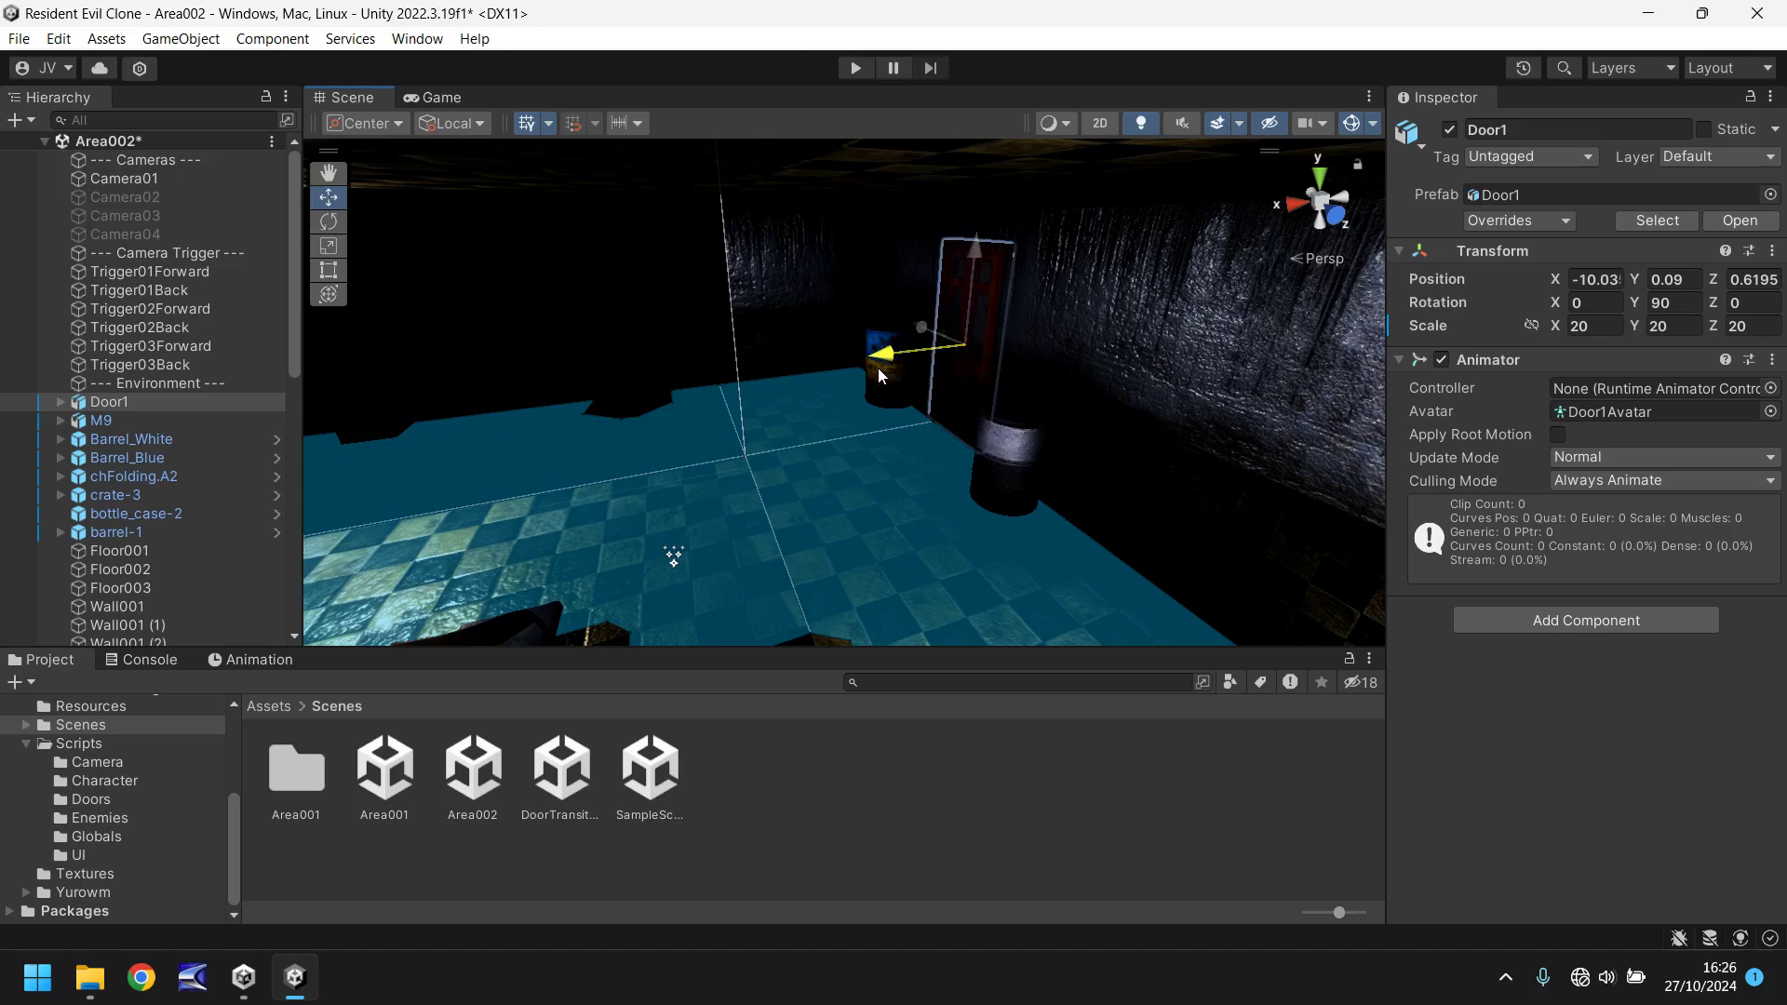
- Move DoorTrigger in front of the relocated door at about X -7.77 and disable its Box Collider
right_click_drag(1045, 317, 409, 454)
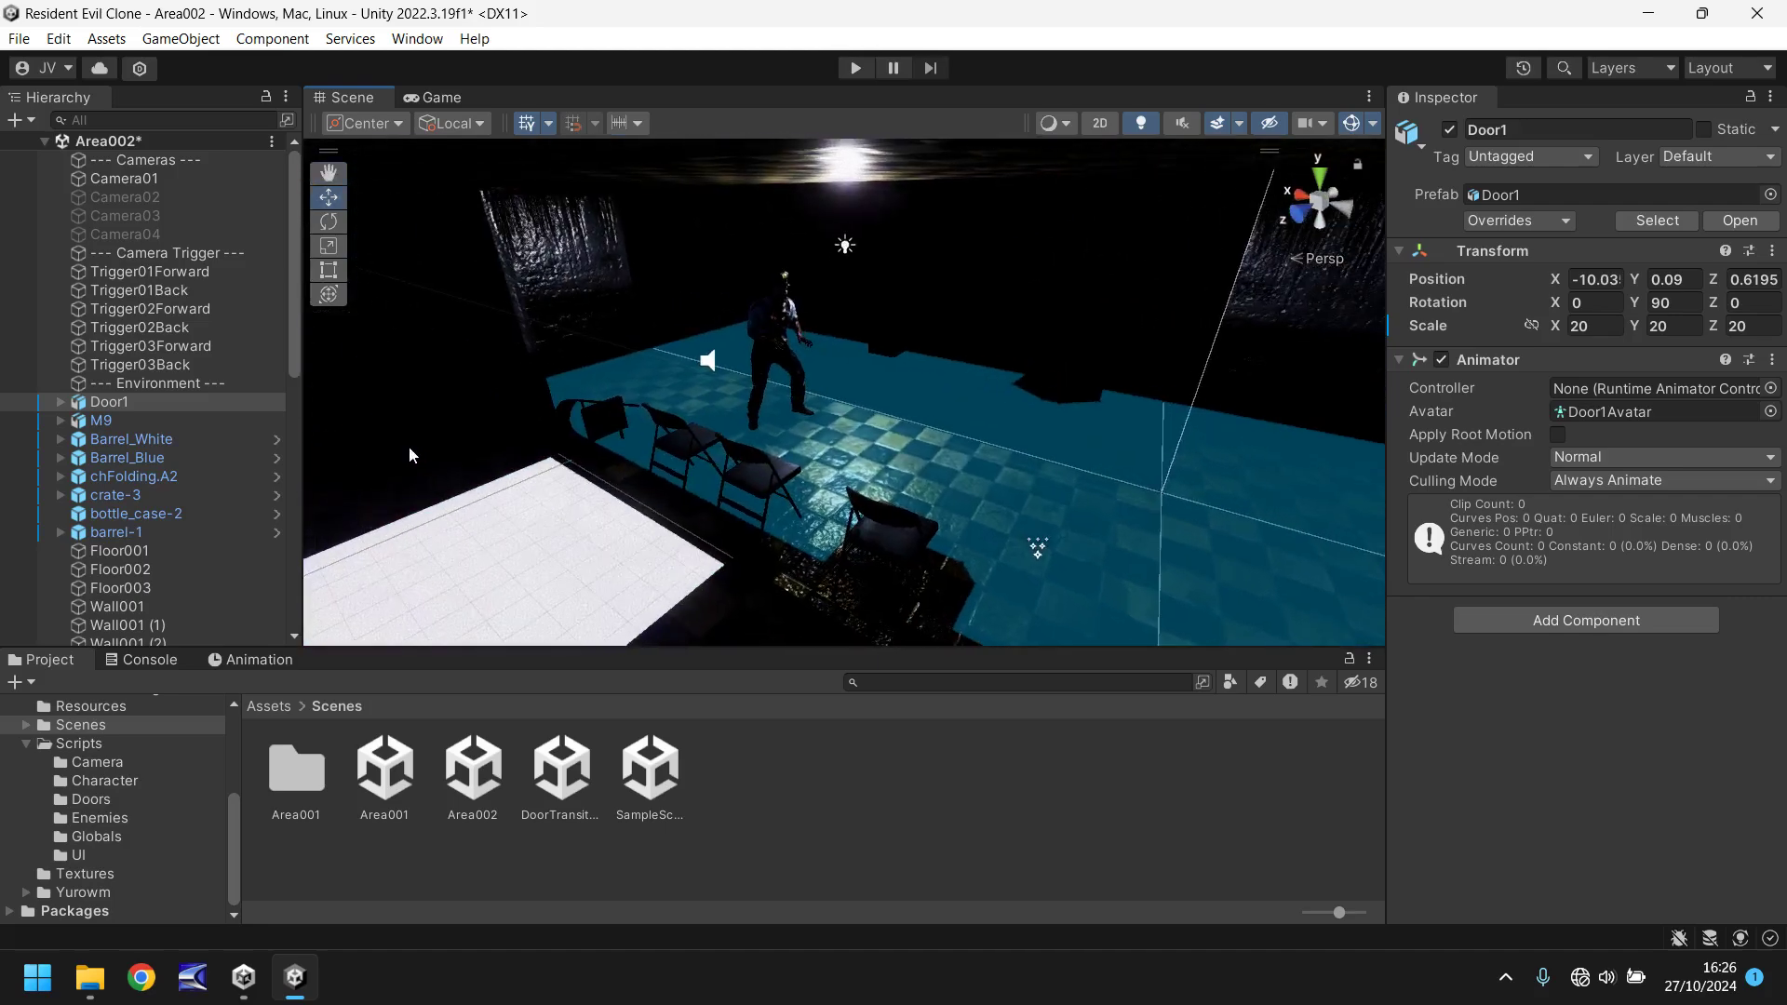
scroll(149, 522, "down", 10)
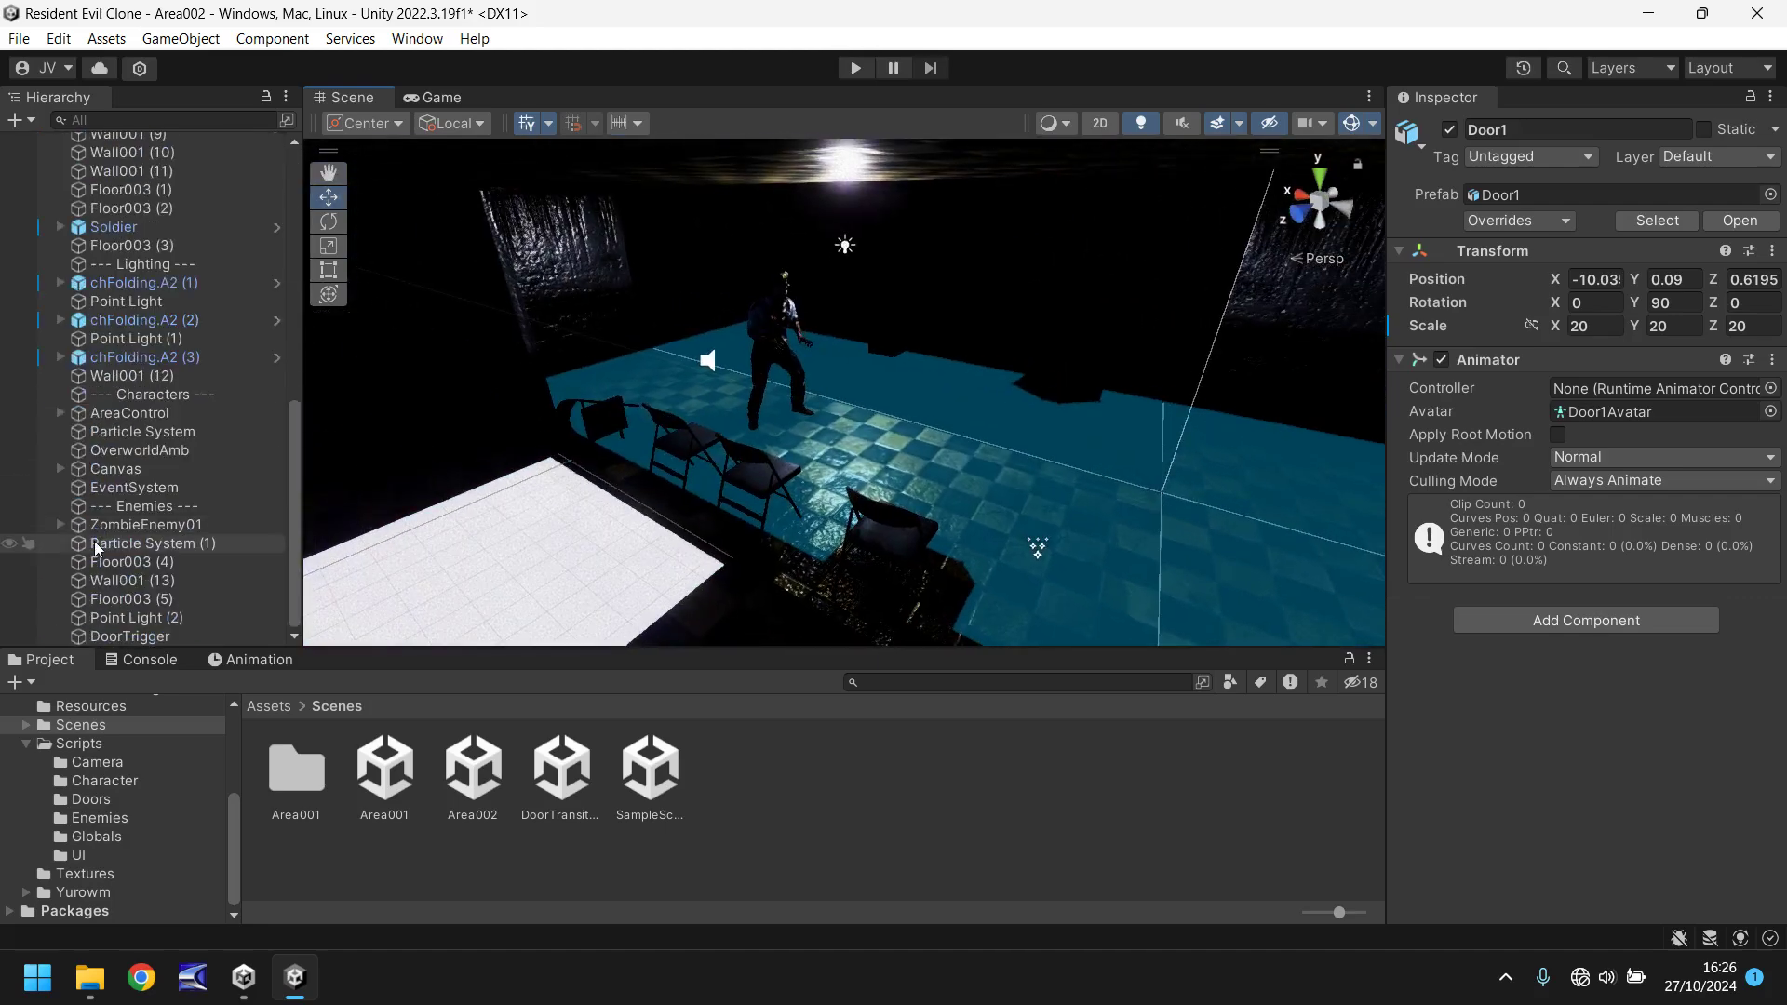
left_click(146, 637)
left_click_drag(601, 283, 1201, 391)
key("f")
left_click_drag(752, 345, 1103, 303)
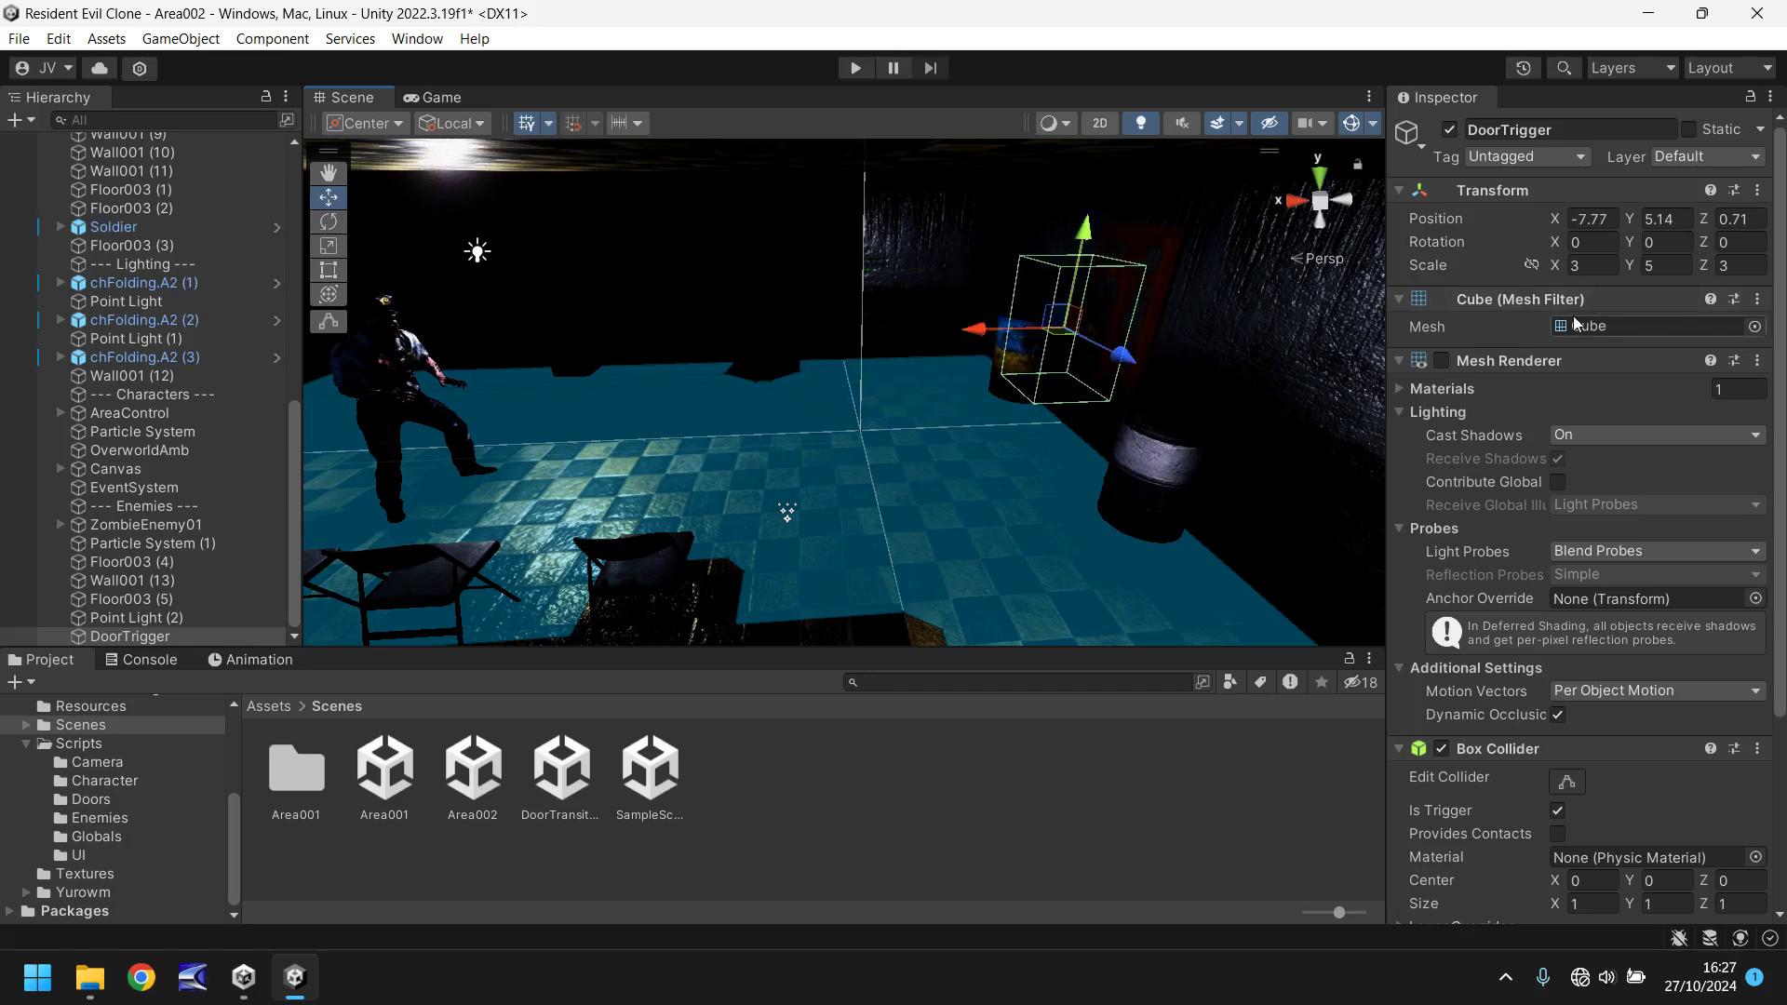
left_click(1441, 749)
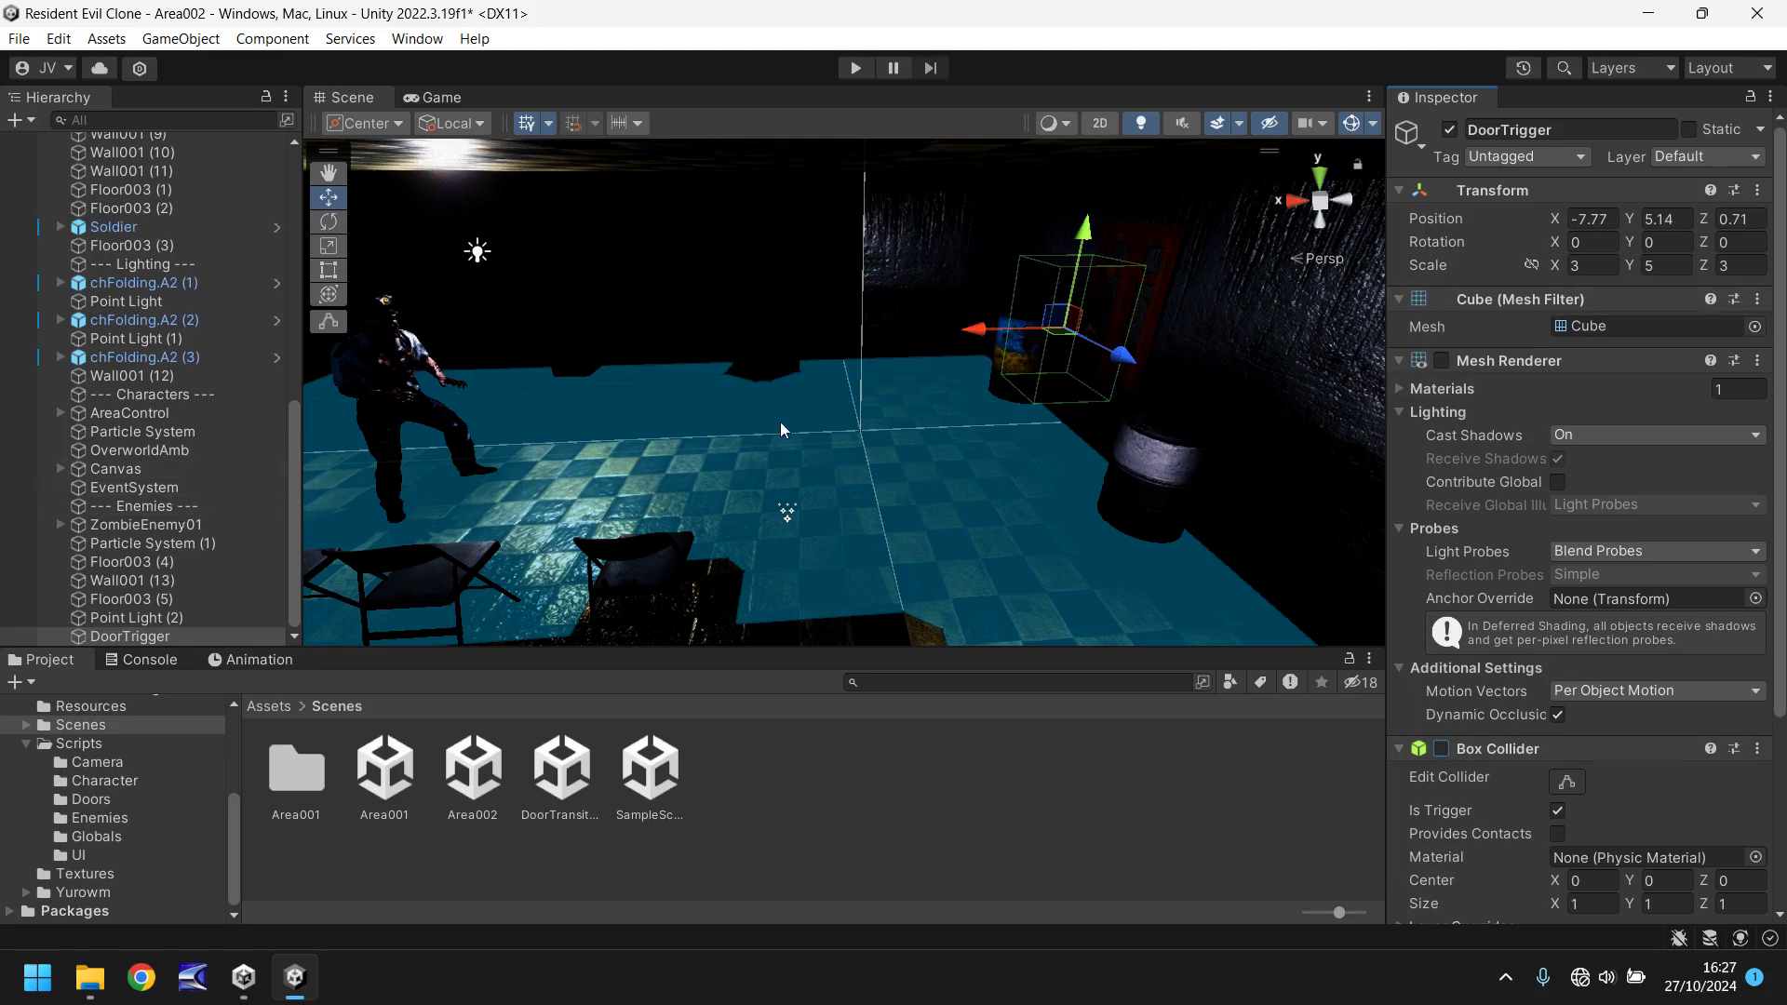
- Move Barrel_Blue along the X axis from beside the door to the other part of the room, at about X 8.47
right_click_drag(780, 422, 453, 489)
middle_click_drag(453, 489, 841, 354)
left_click(572, 428)
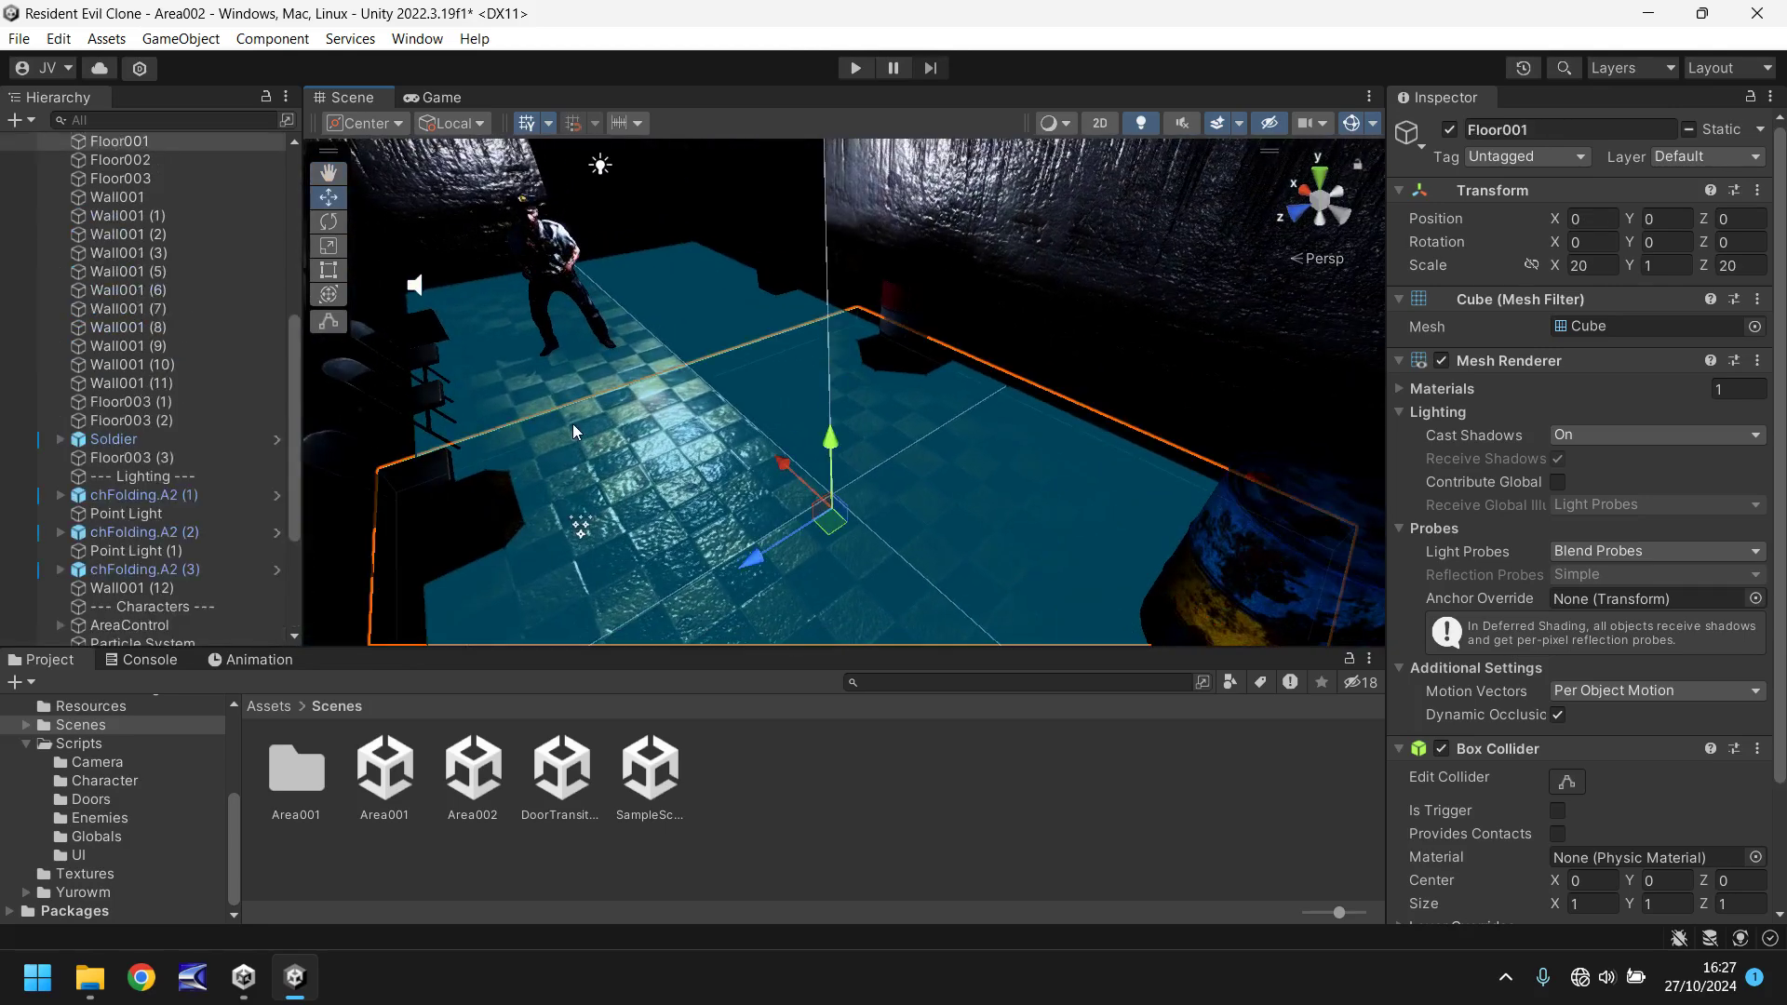
right_click_drag(572, 422, 884, 458)
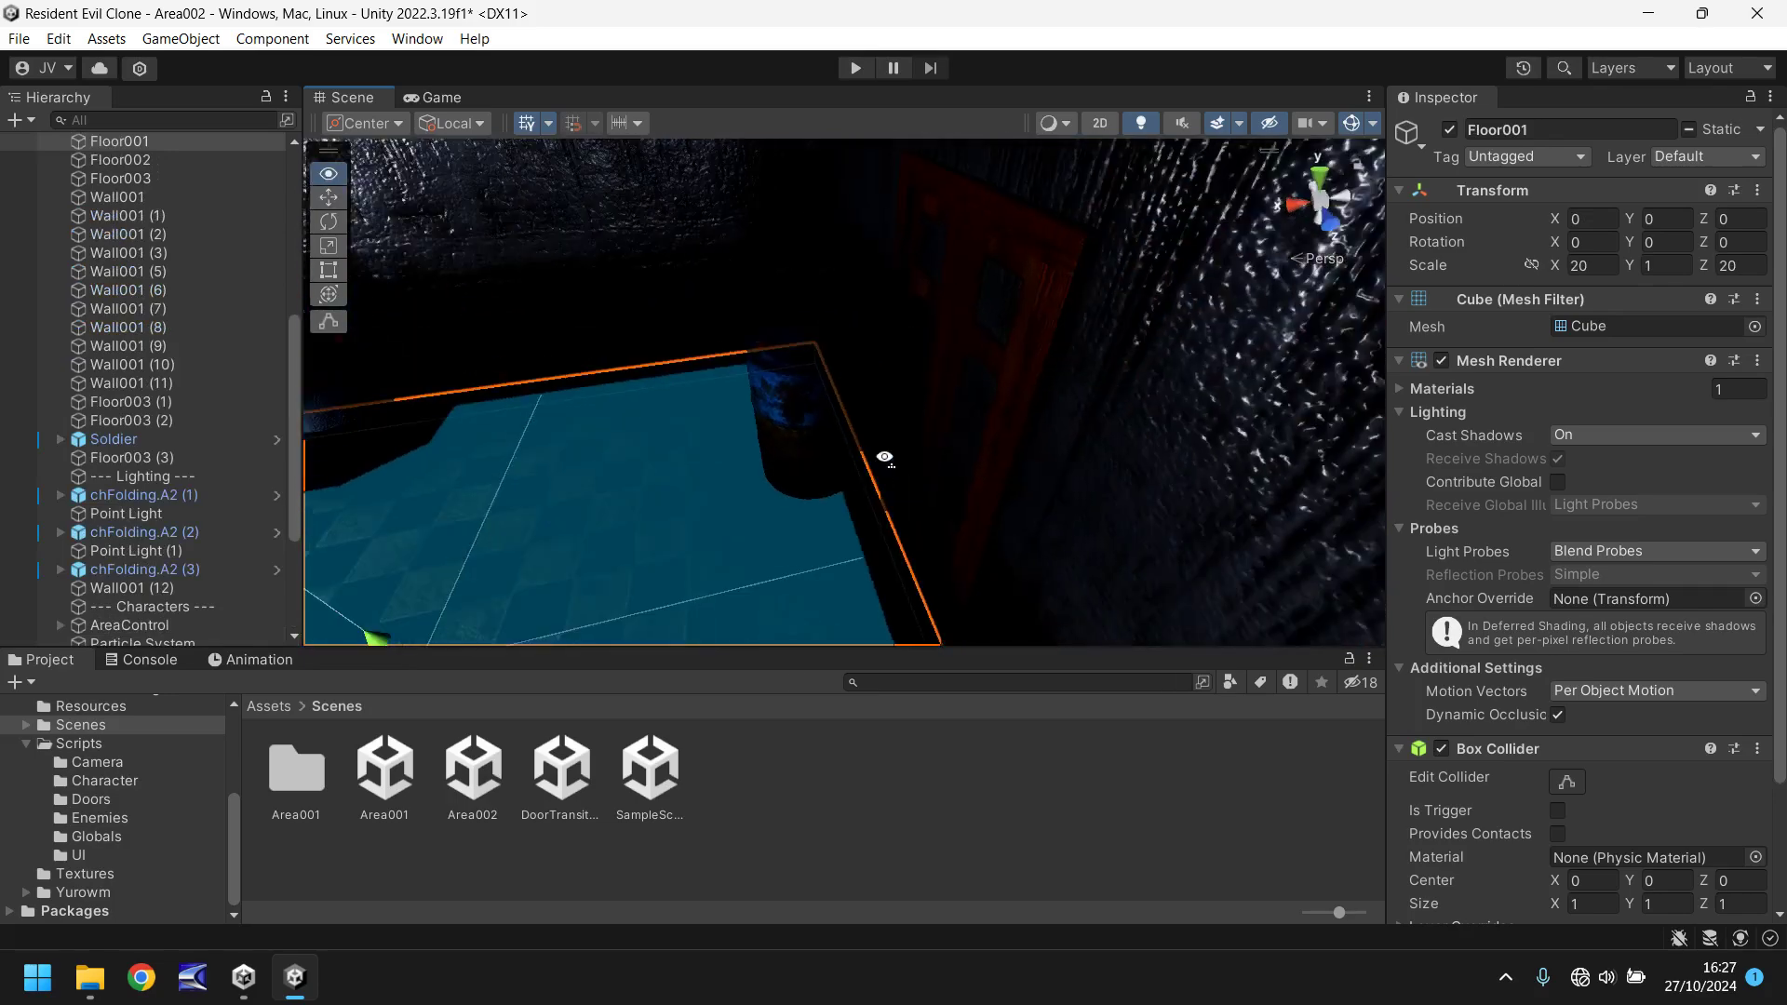
middle_click_drag(559, 508, 826, 455)
left_click(936, 445)
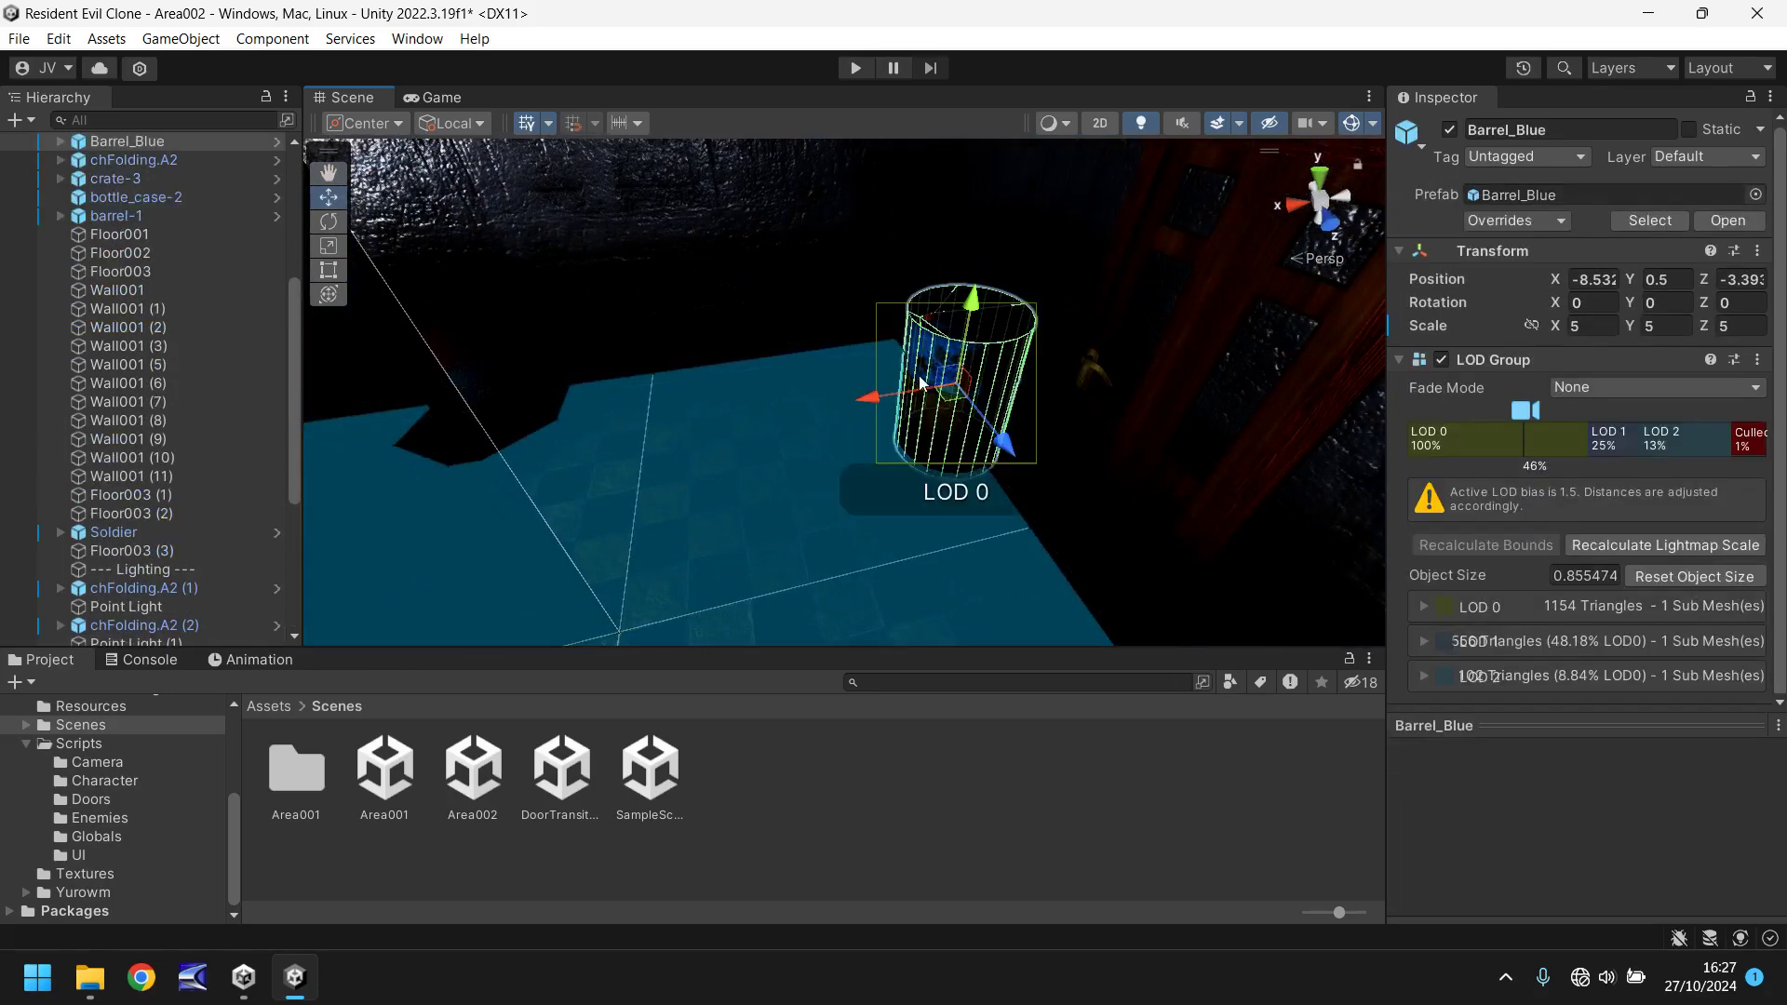
left_click_drag(852, 409, 266, 493)
right_click_drag(758, 455, 577, 428)
left_click(824, 381)
right_click_drag(944, 413, 605, 413)
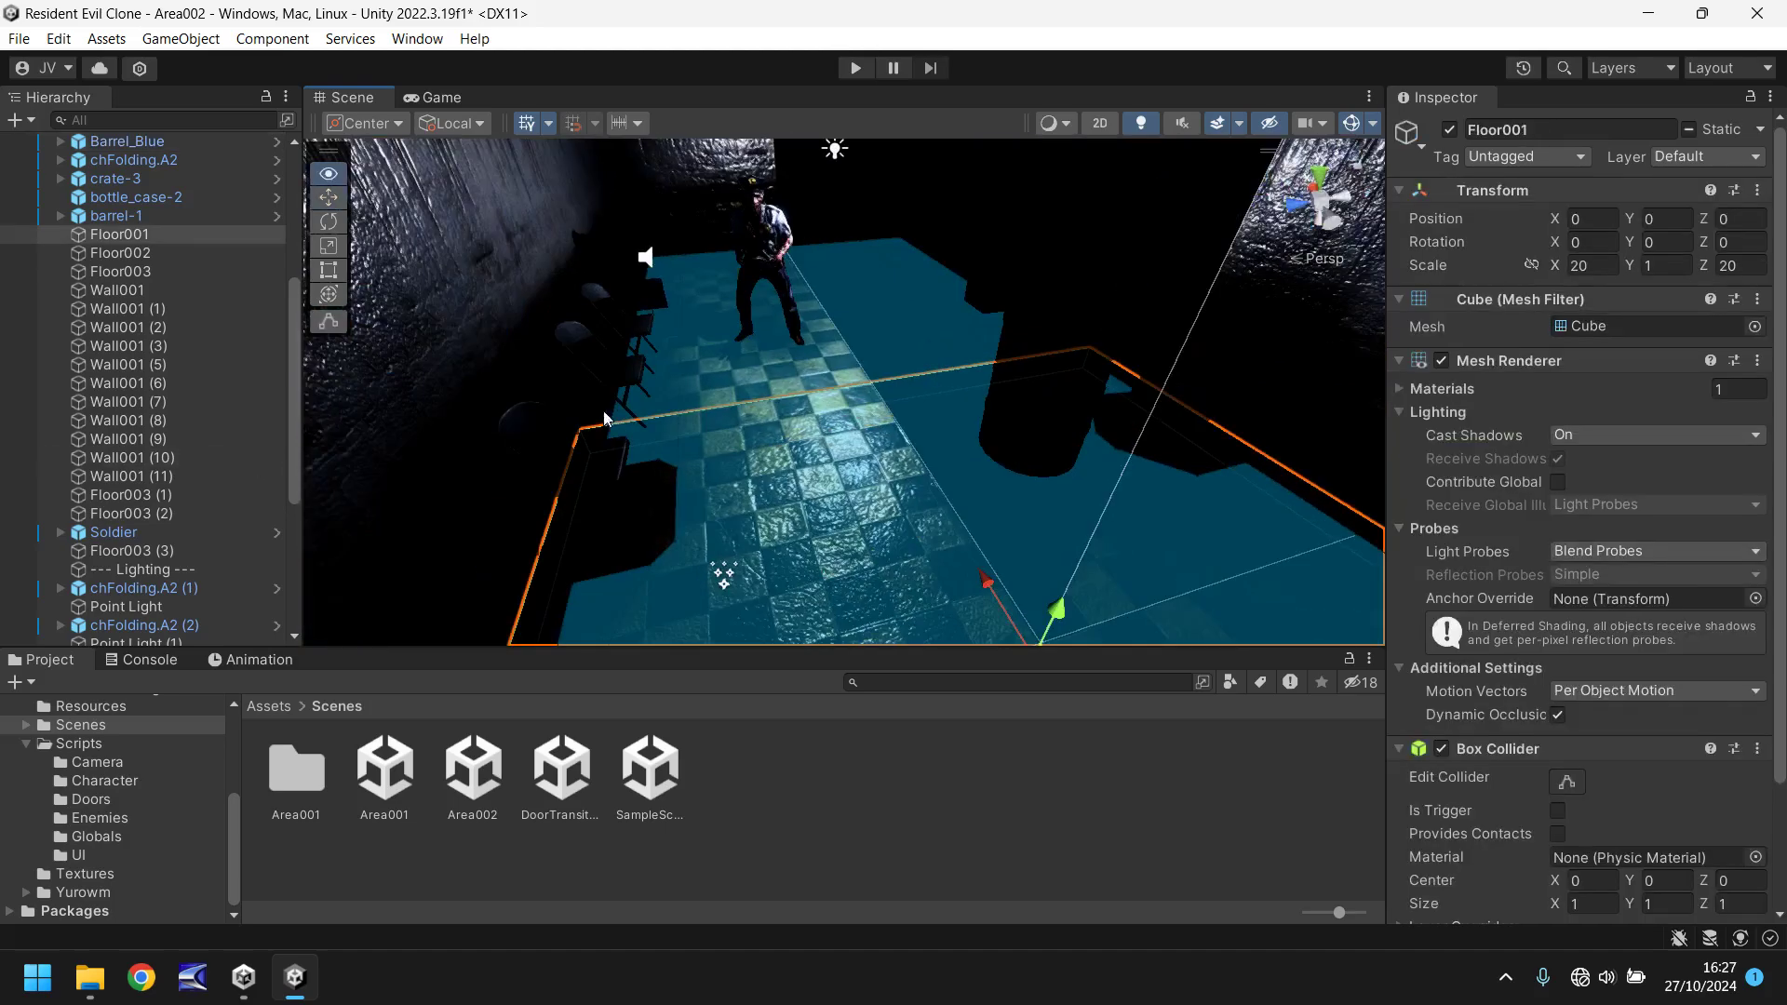
- Deactivate the Canvas object so that it does not block selecting objects in the scene
right_click_drag(869, 423, 819, 378)
left_click(1110, 525)
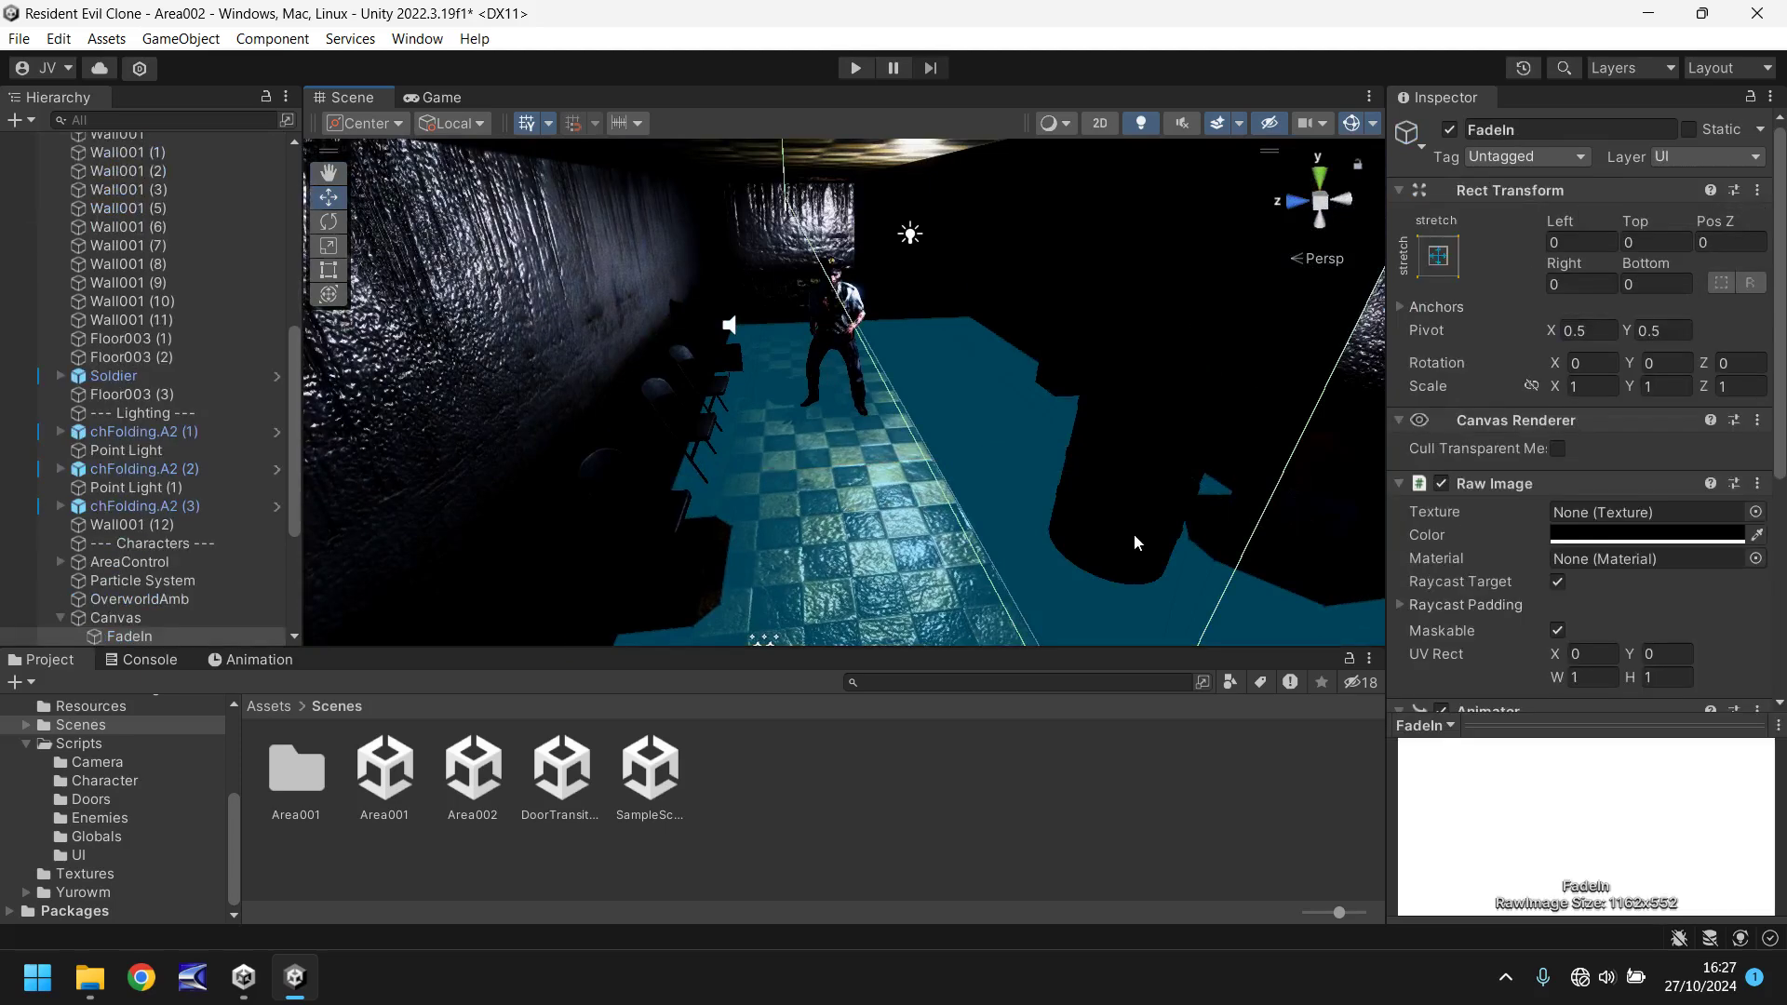
left_click(1129, 548)
scroll(1108, 518, "up", 3)
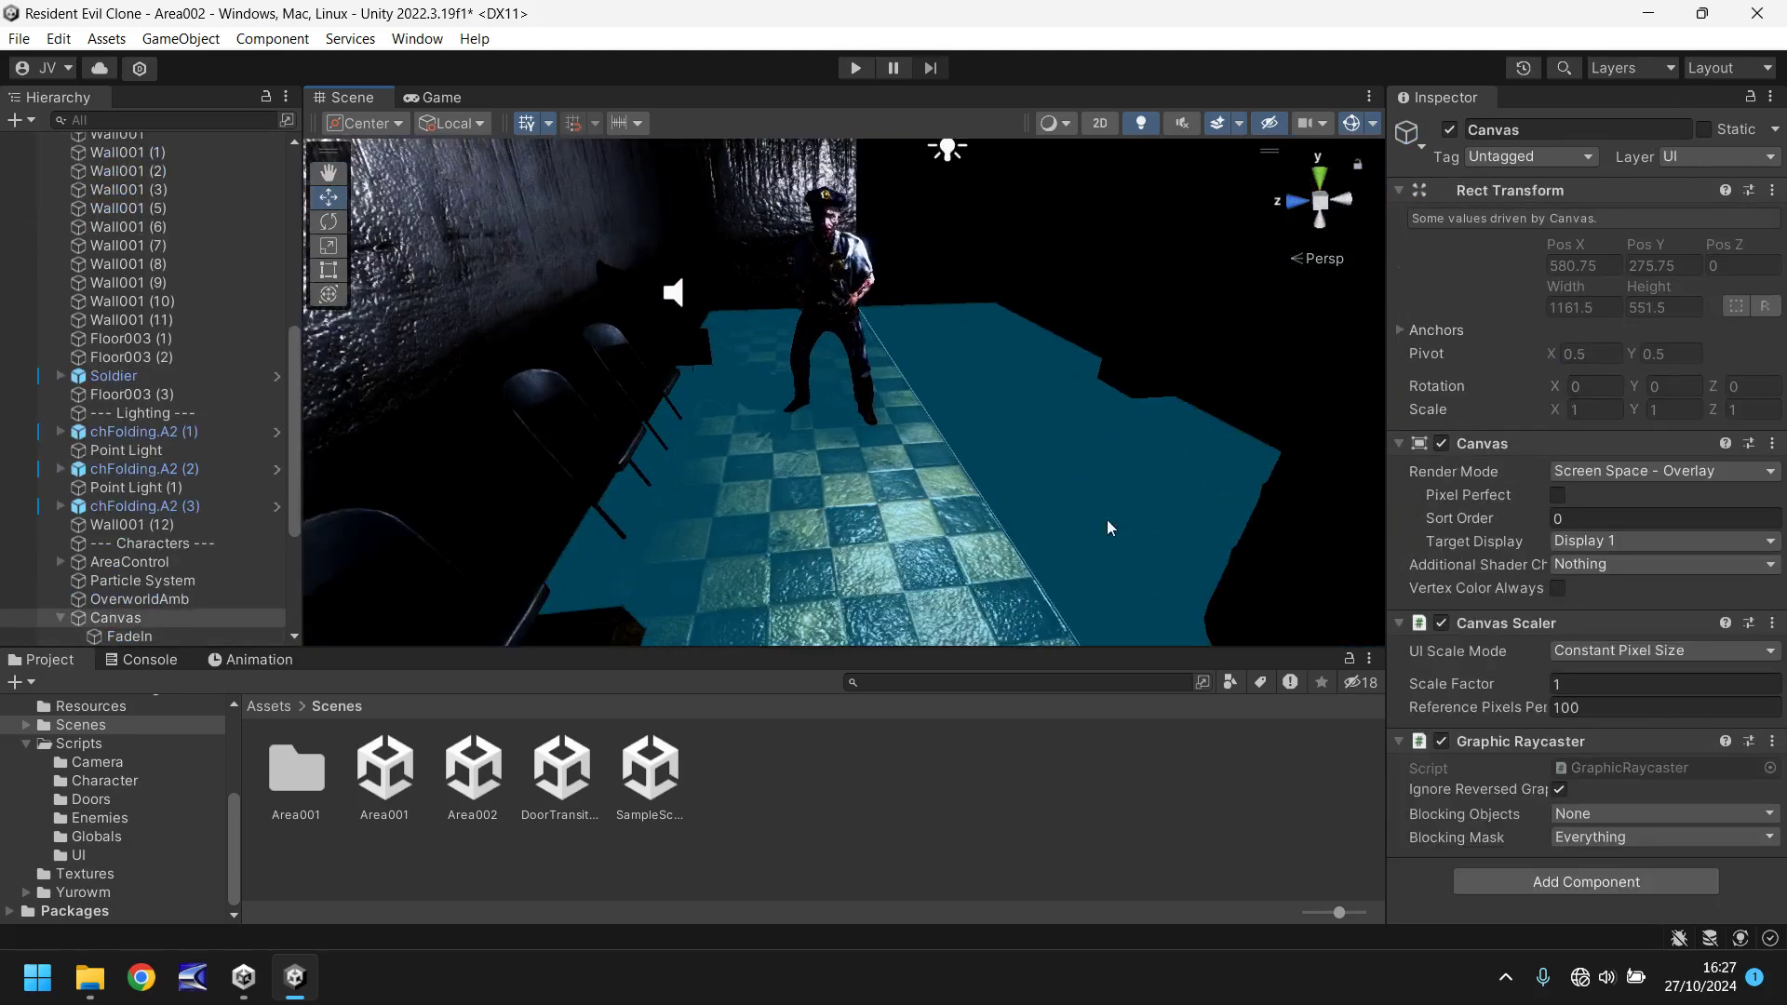
scroll(125, 435, "up", 10)
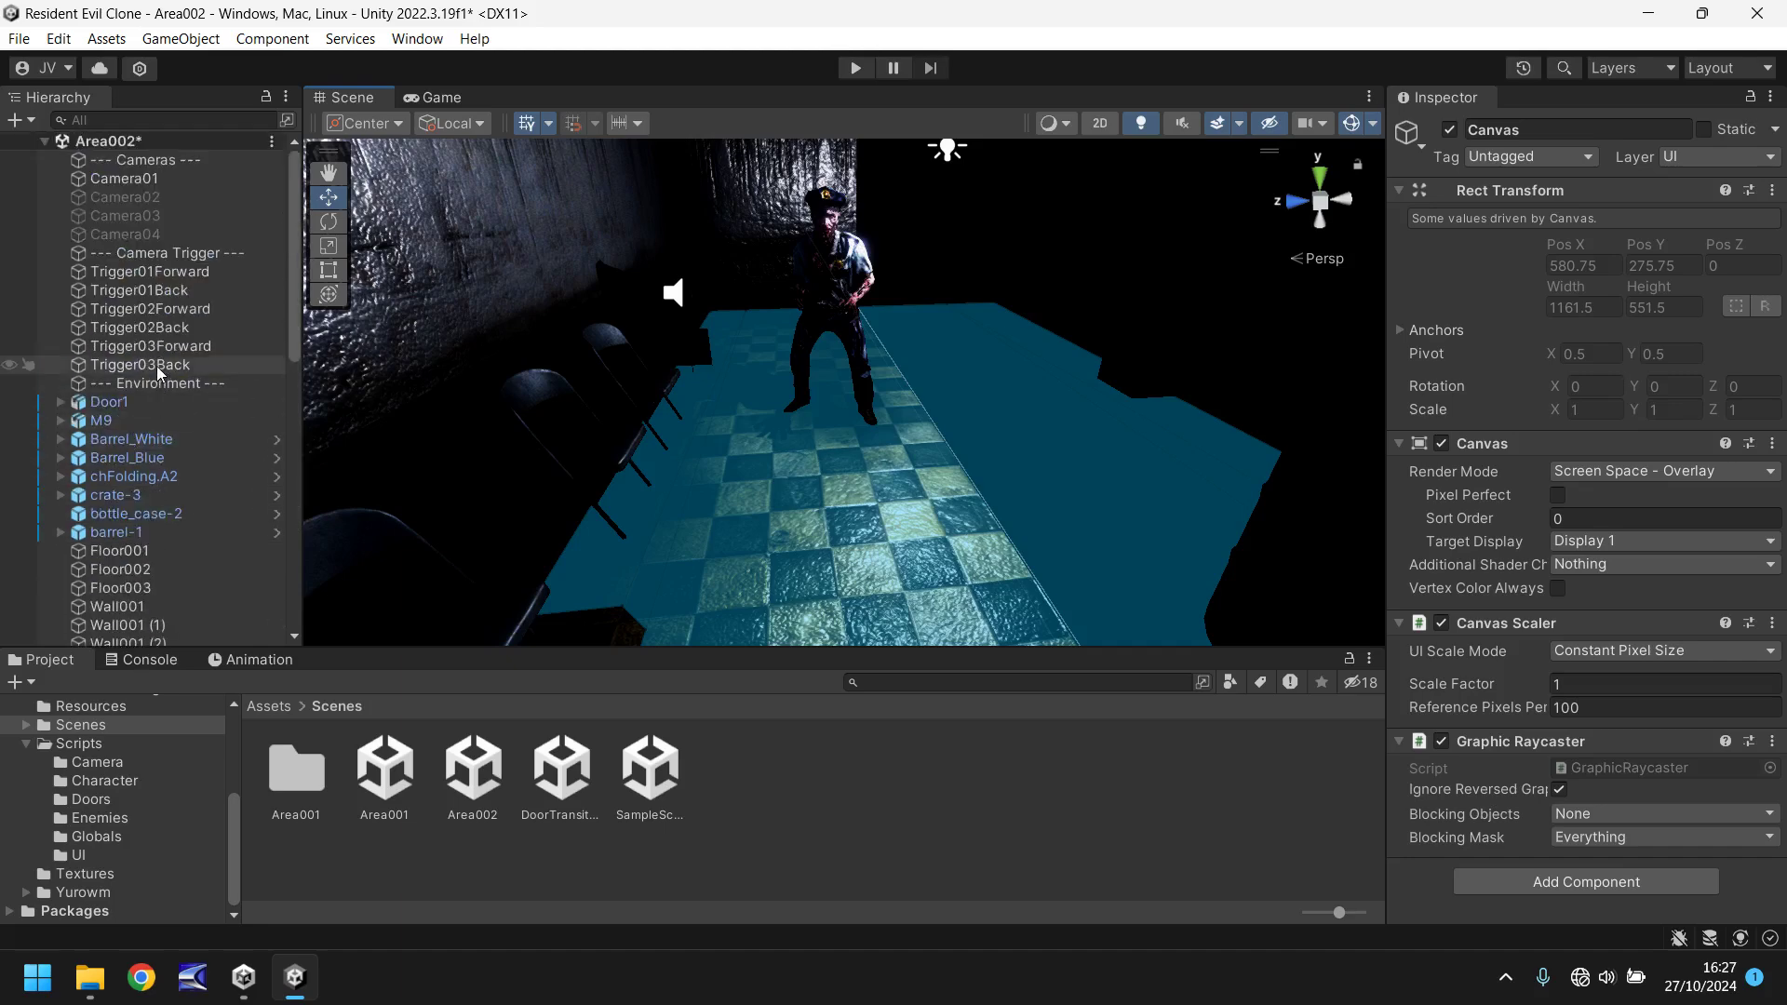
scroll(164, 444, "down", 6)
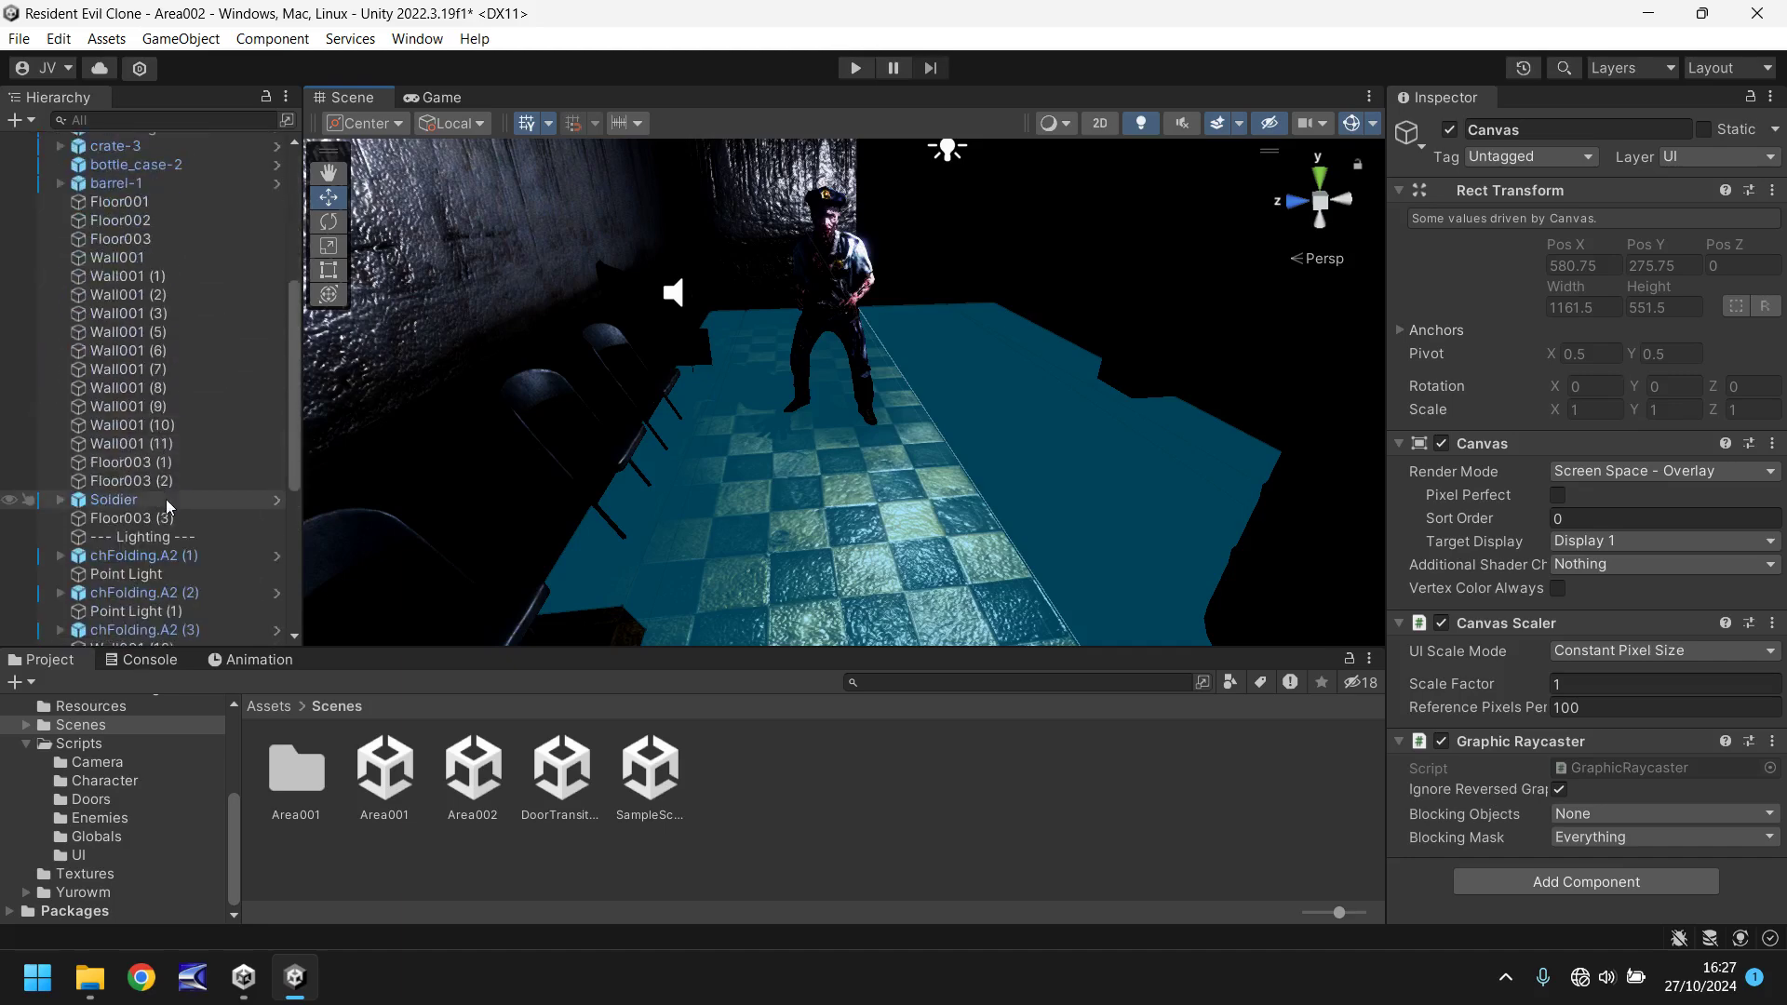
scroll(166, 499, "down", 5)
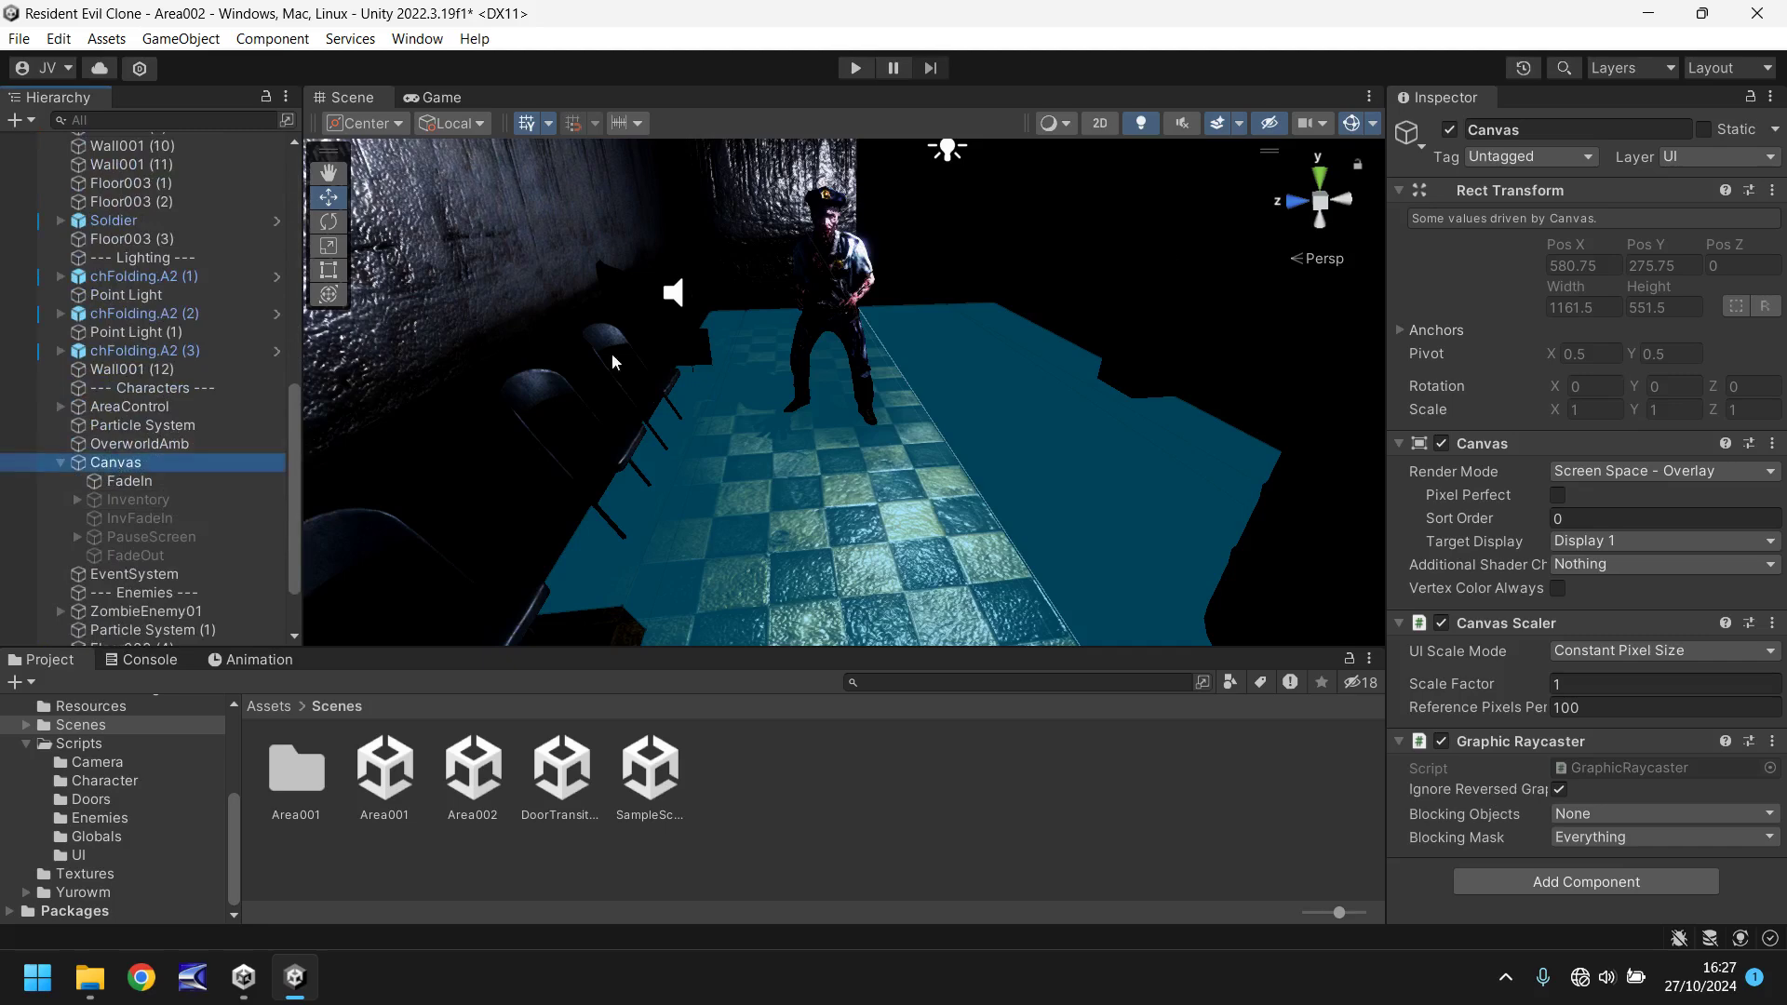
left_click(1450, 130)
right_click_drag(792, 342, 954, 362)
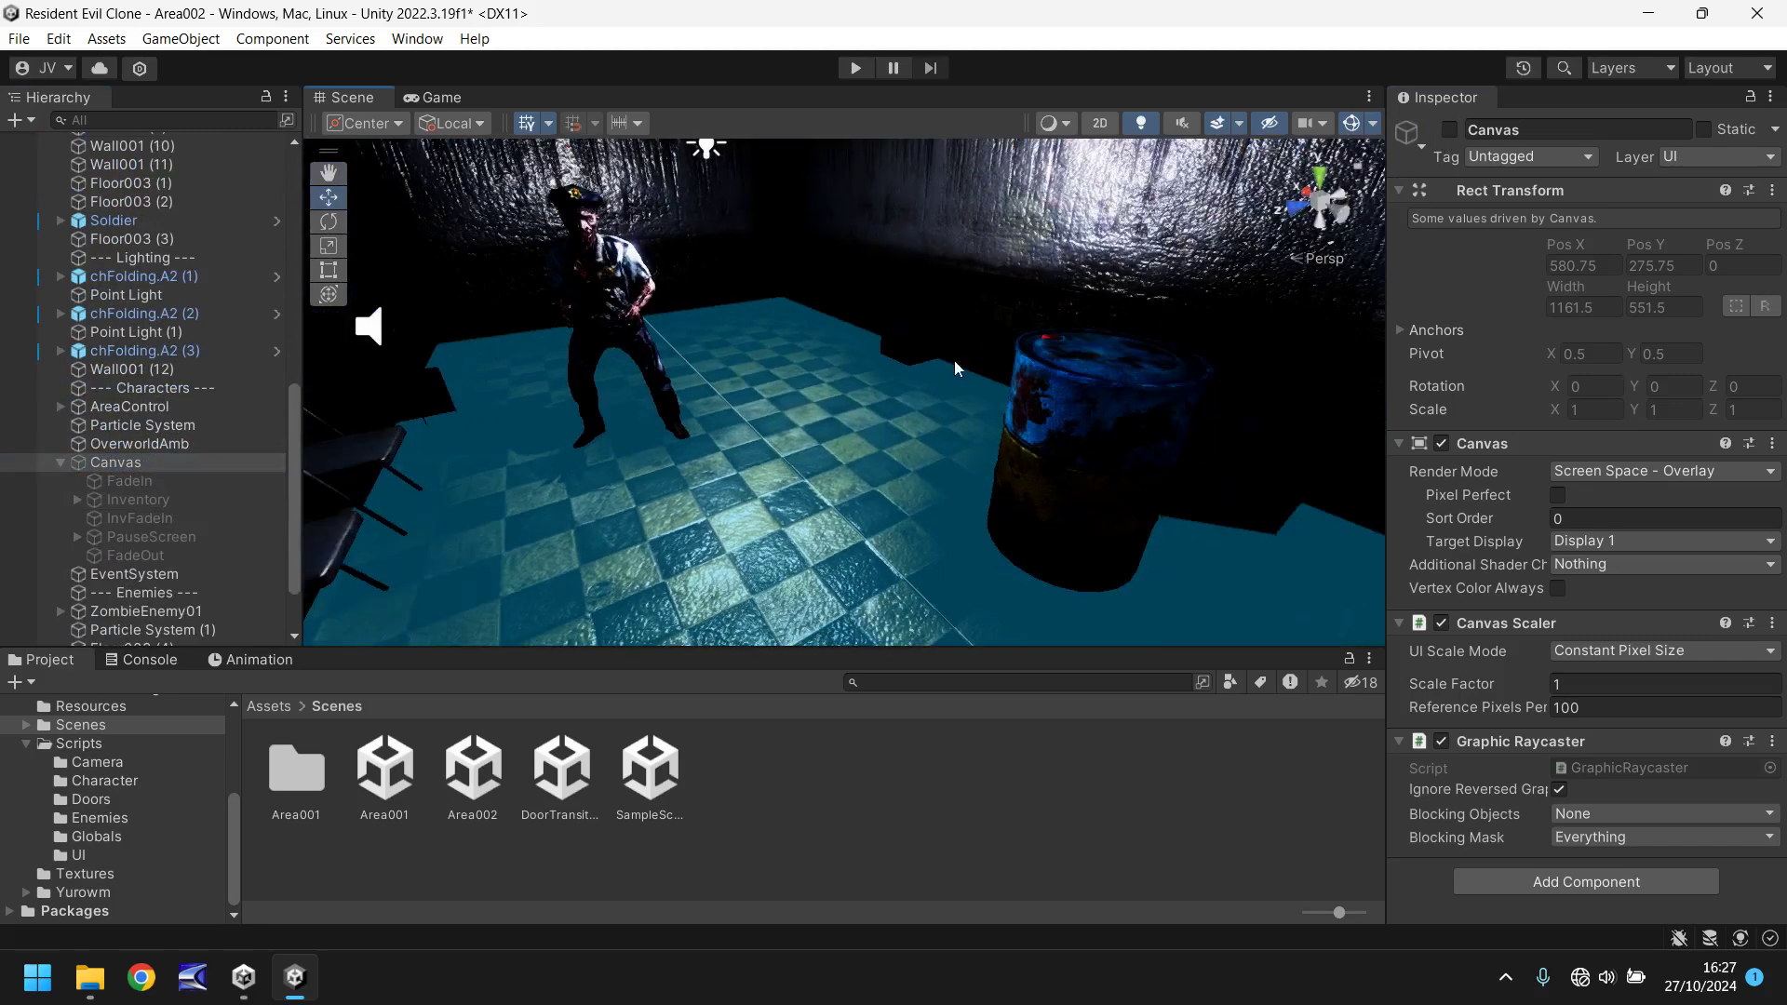
- Reposition the blue barrel and duplicate it three times, arranging the barrels as a cluster on the floor
left_click(1065, 423)
left_click(1004, 443)
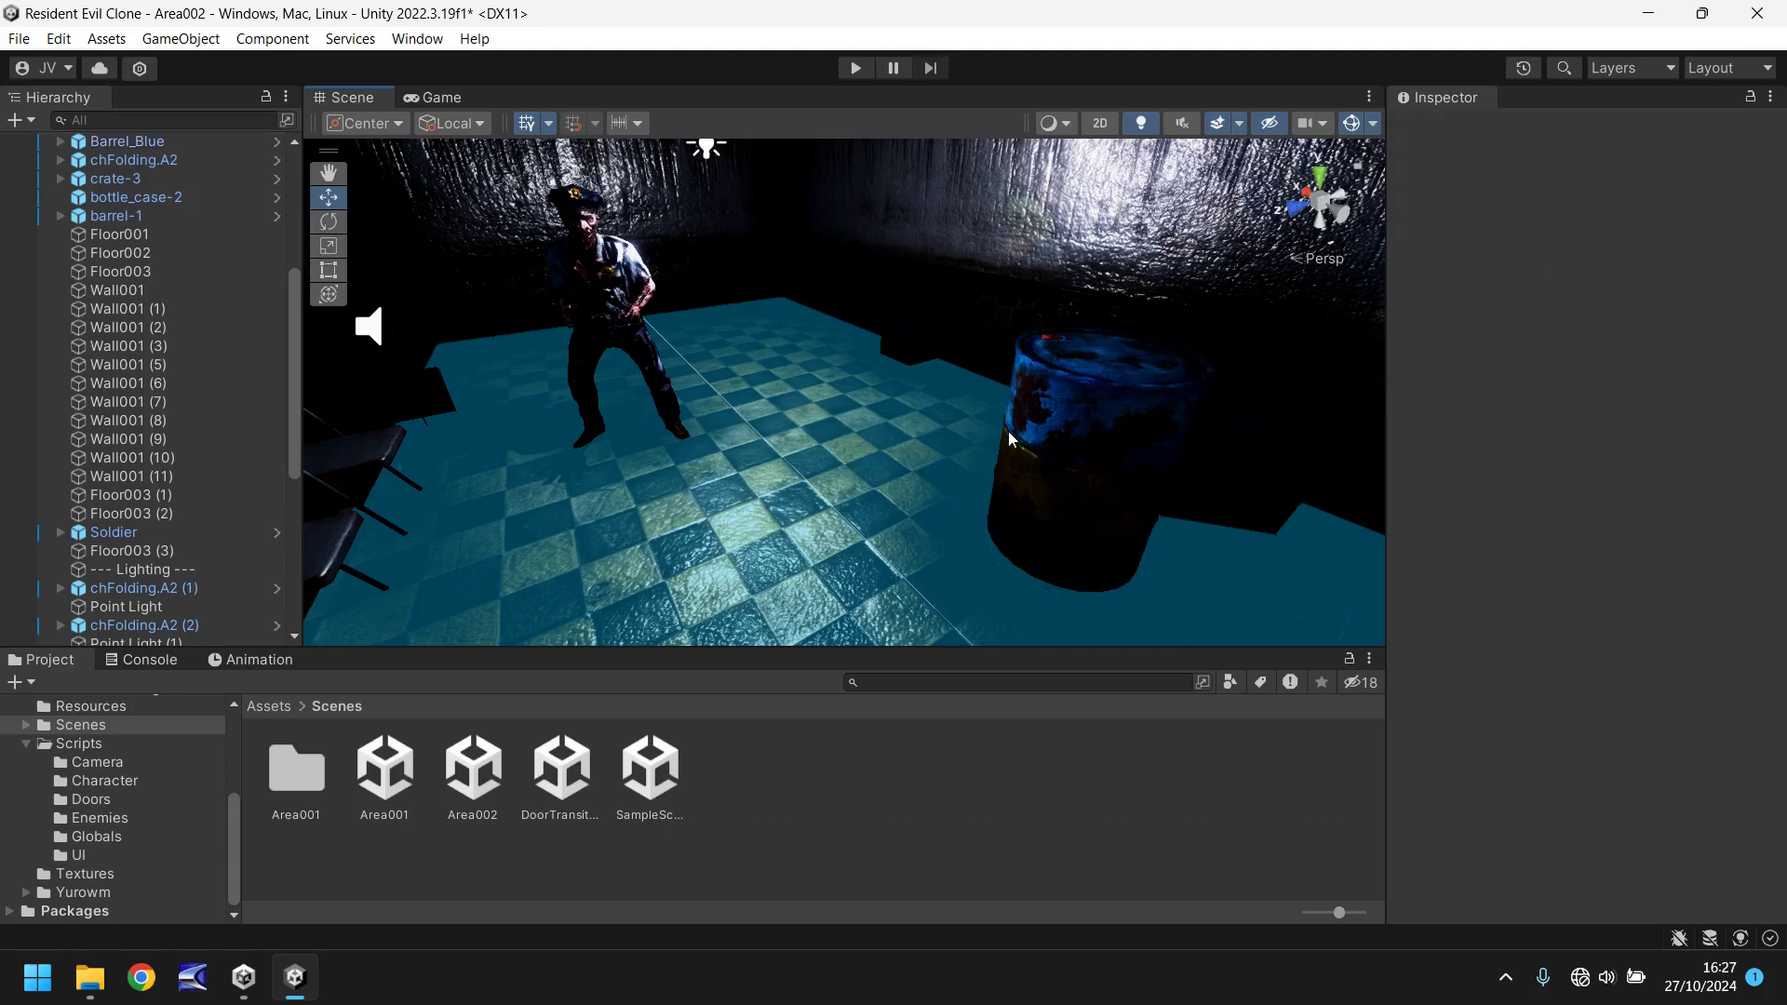
left_click(1011, 434)
left_click_drag(1008, 426, 917, 368)
key("ctrl+d")
key("ctrl+d")
key("ctrl+d")
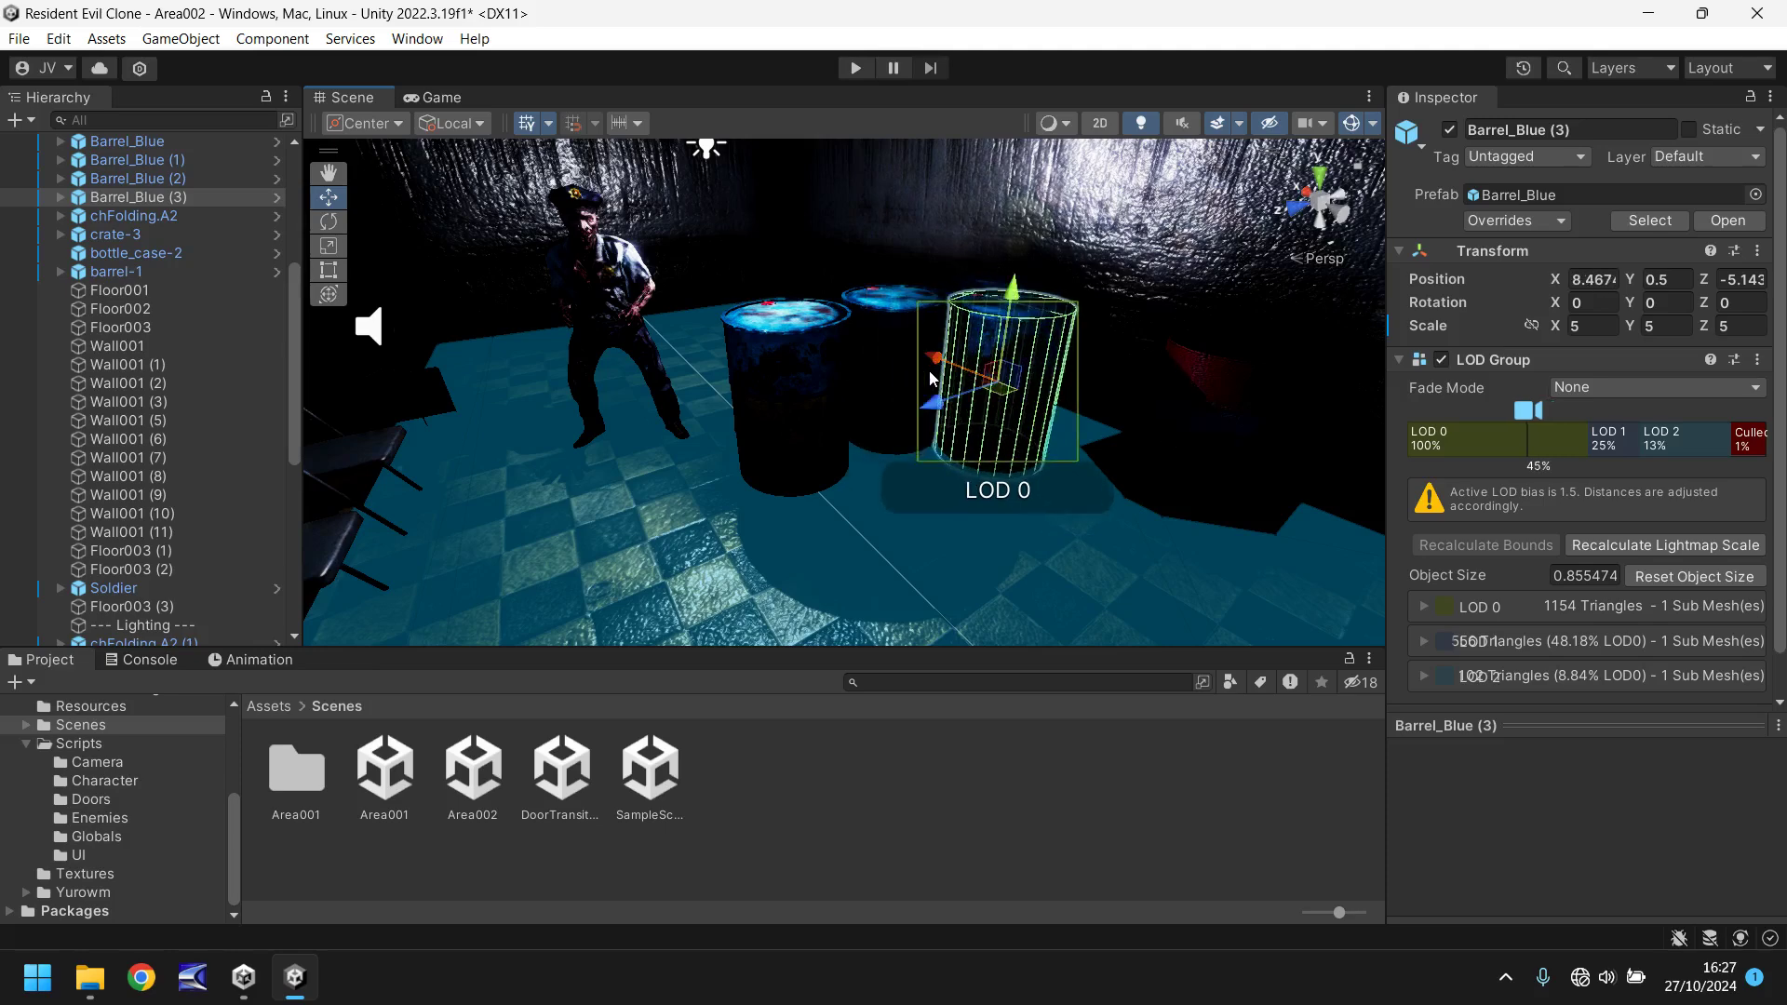
- Duplicate the blue barrel twice more and stack both copies above the floor barrels at Y 5
key("ctrl+d")
left_click_drag(987, 316, 1009, 93)
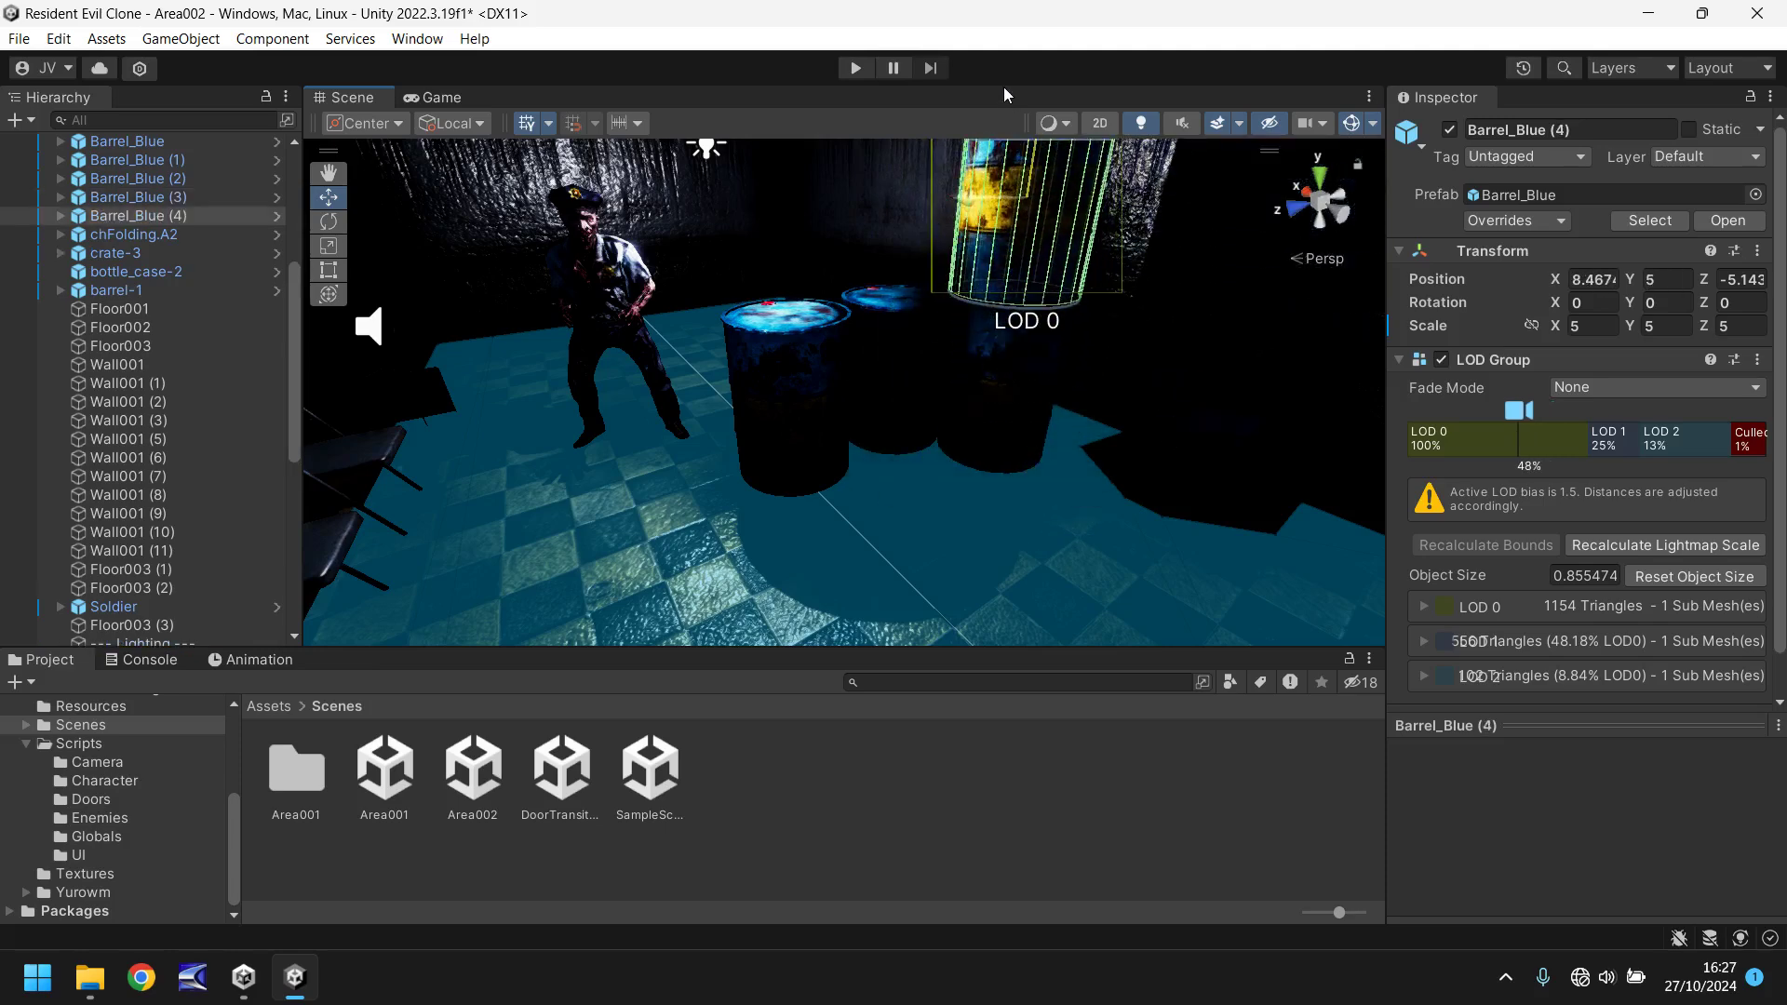
middle_click_drag(866, 244, 899, 284)
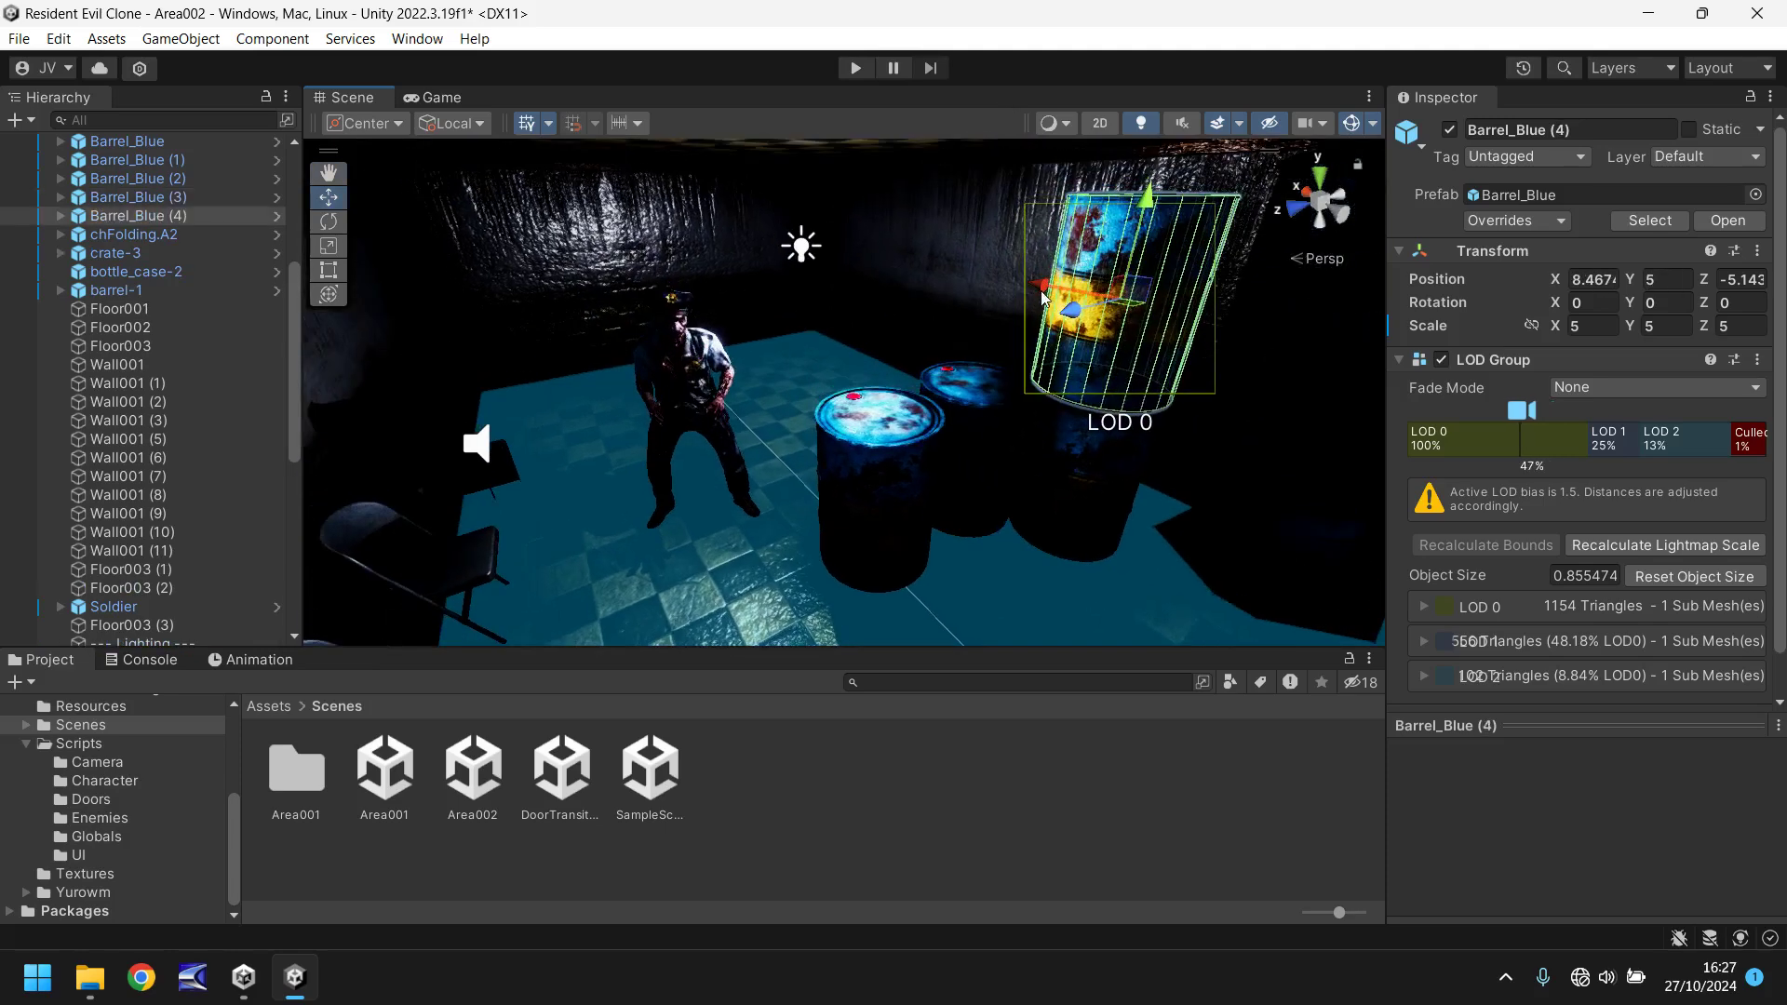
key("ctrl+d")
left_click_drag(1088, 296, 939, 336)
right_click_drag(1111, 362, 970, 415)
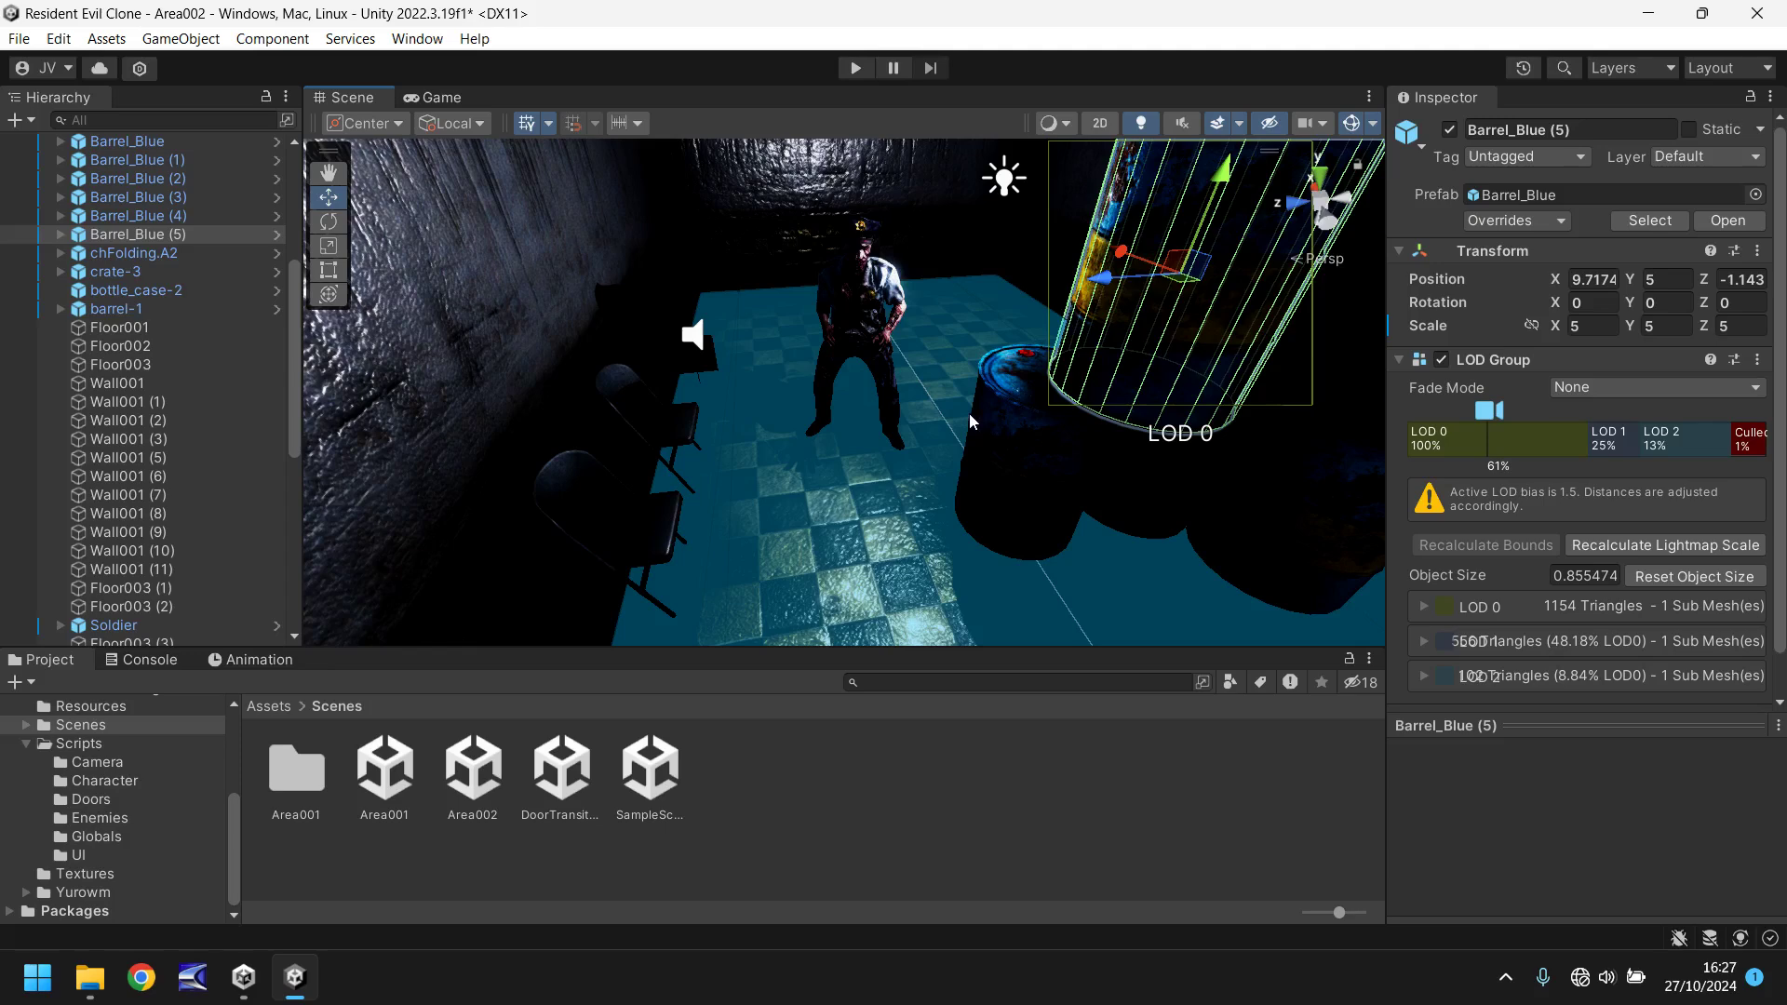
- Delete three of the folding chairs along the wall
left_click(667, 538)
key("Delete")
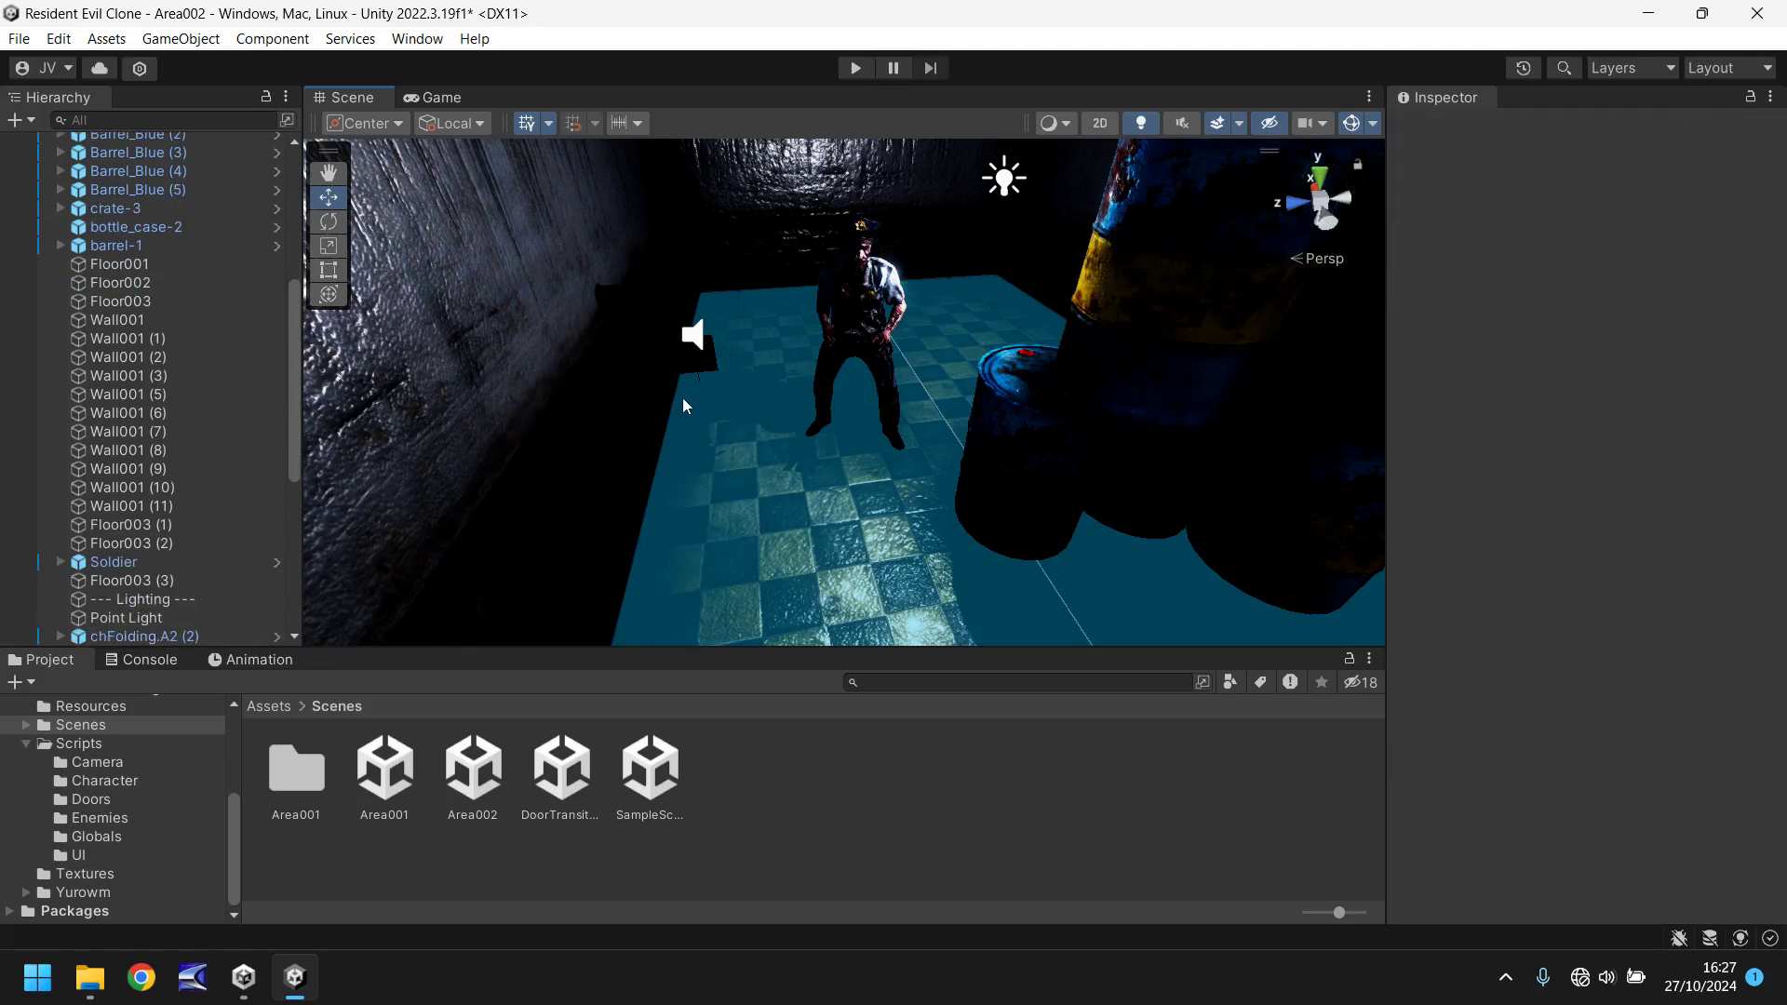
- Deactivate the ZombieEnemy01 object, including its zombie model
left_click(824, 324)
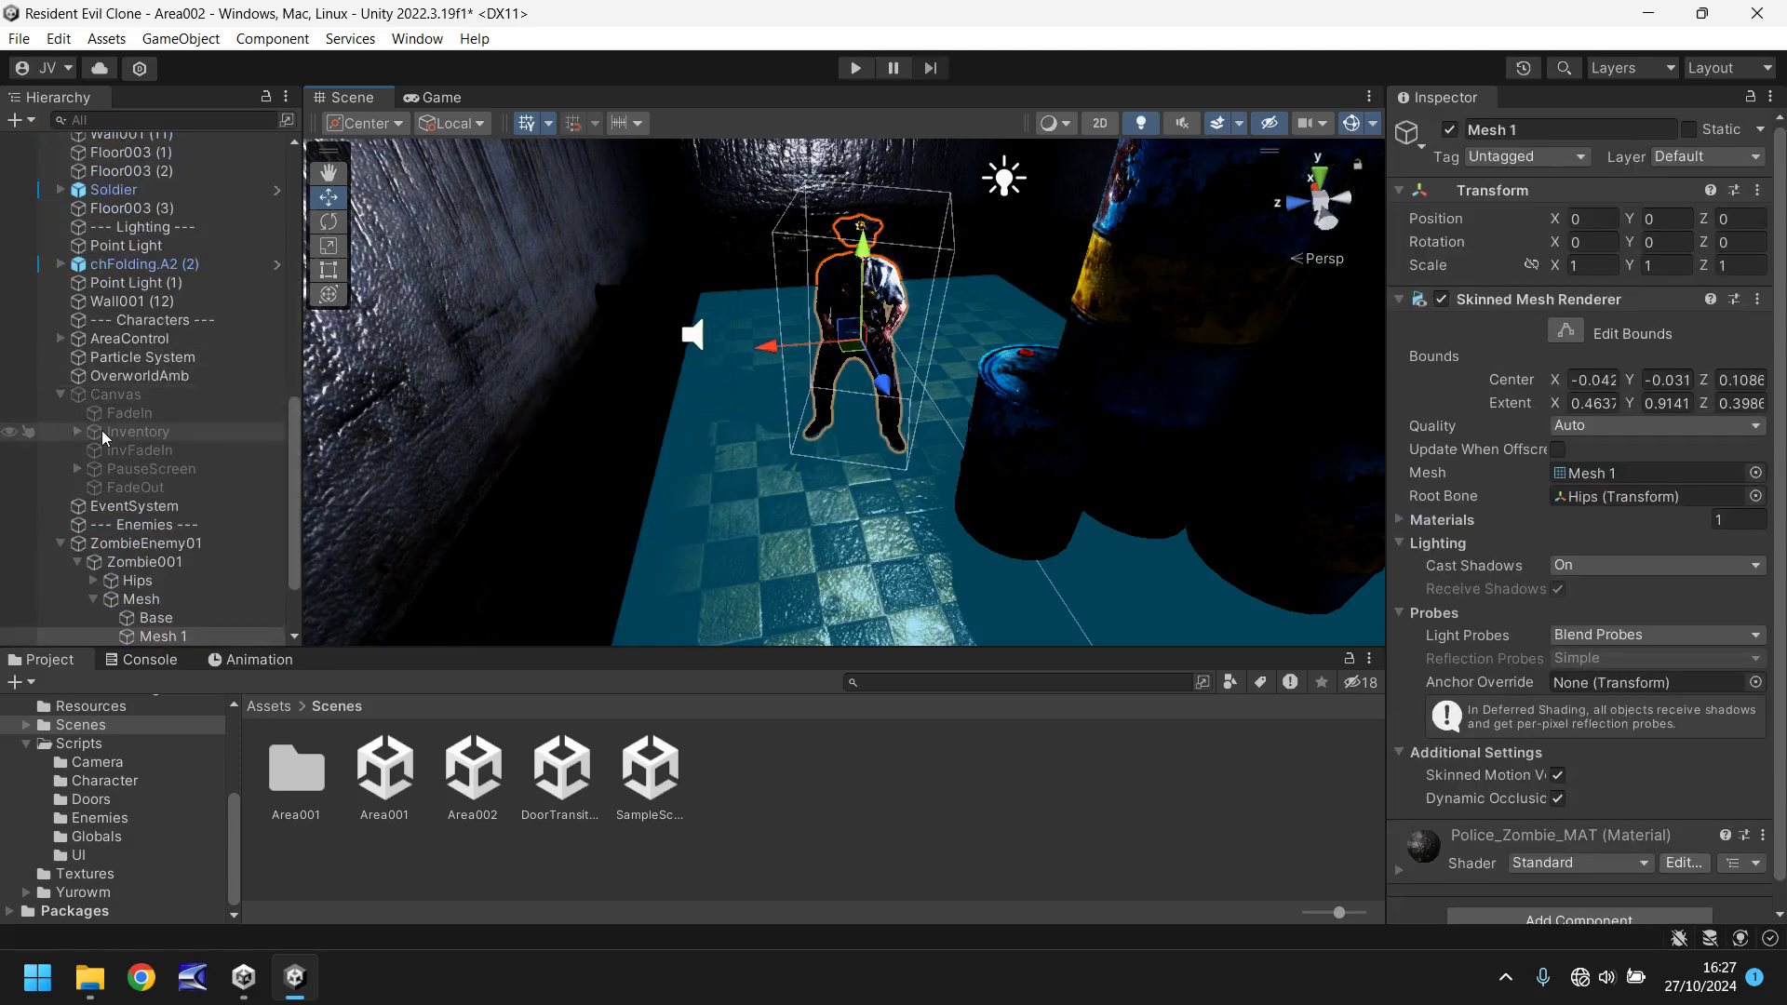
left_click(130, 546)
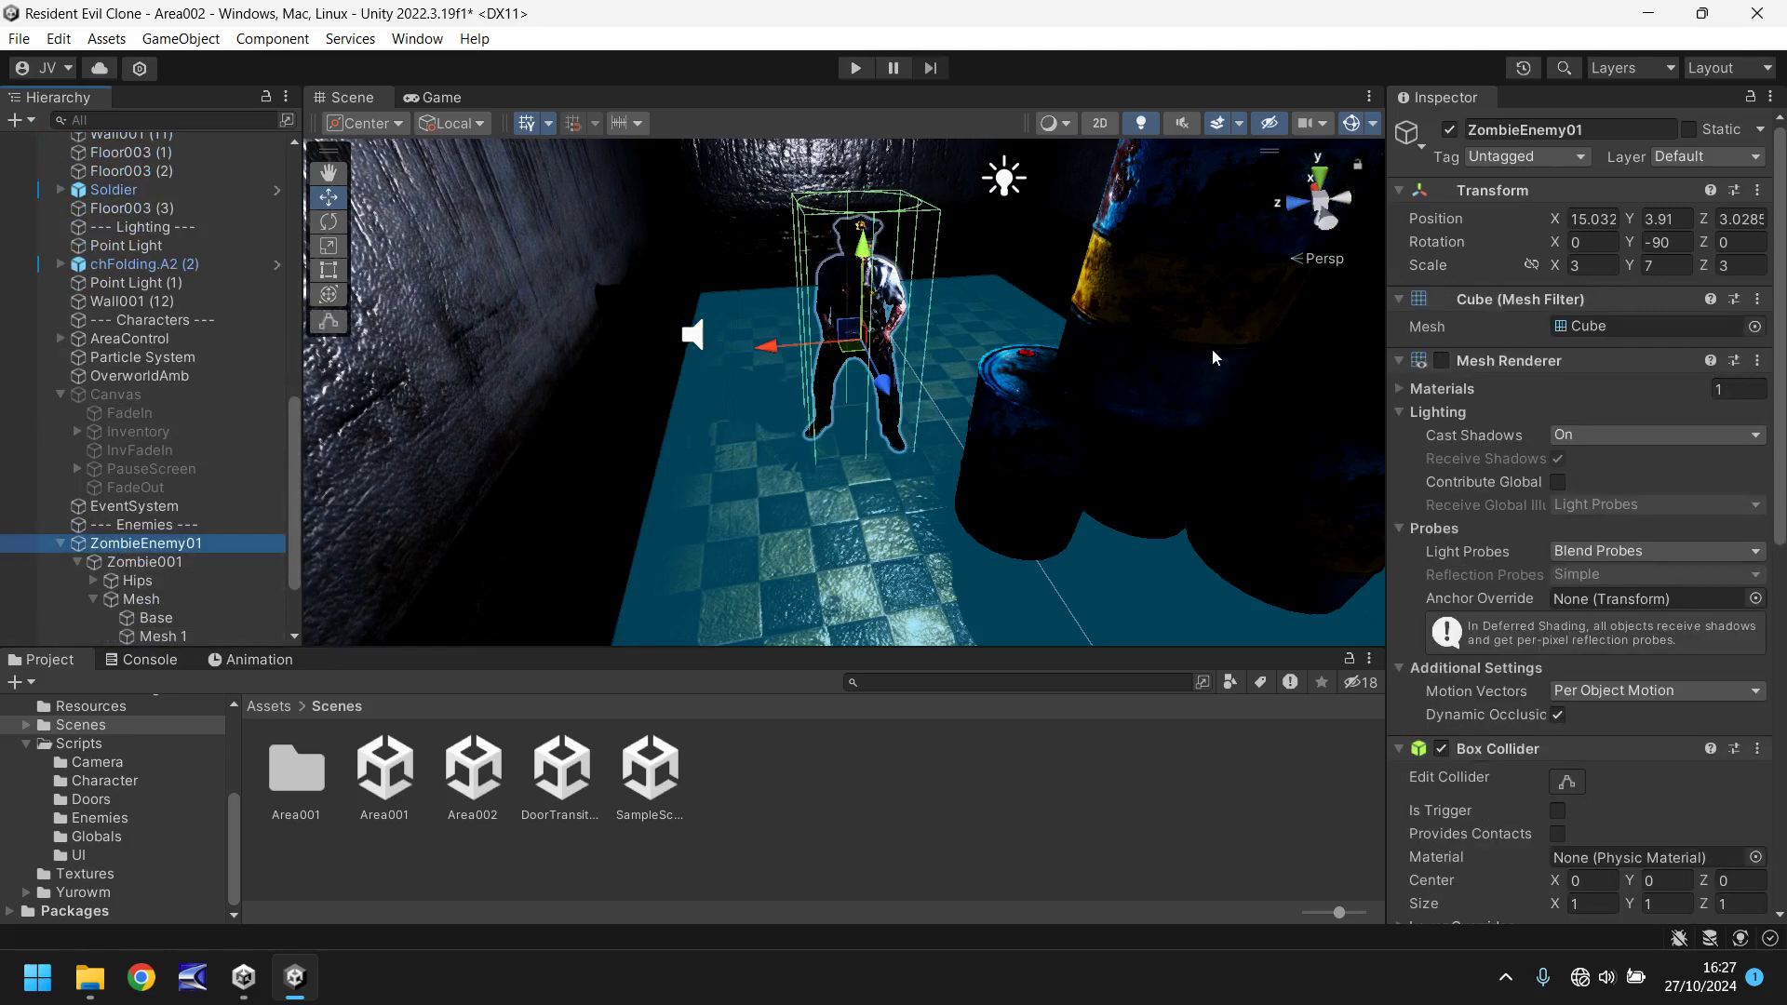
left_click(1451, 131)
right_click_drag(809, 382, 1037, 366)
scroll(1019, 406, "down", 3)
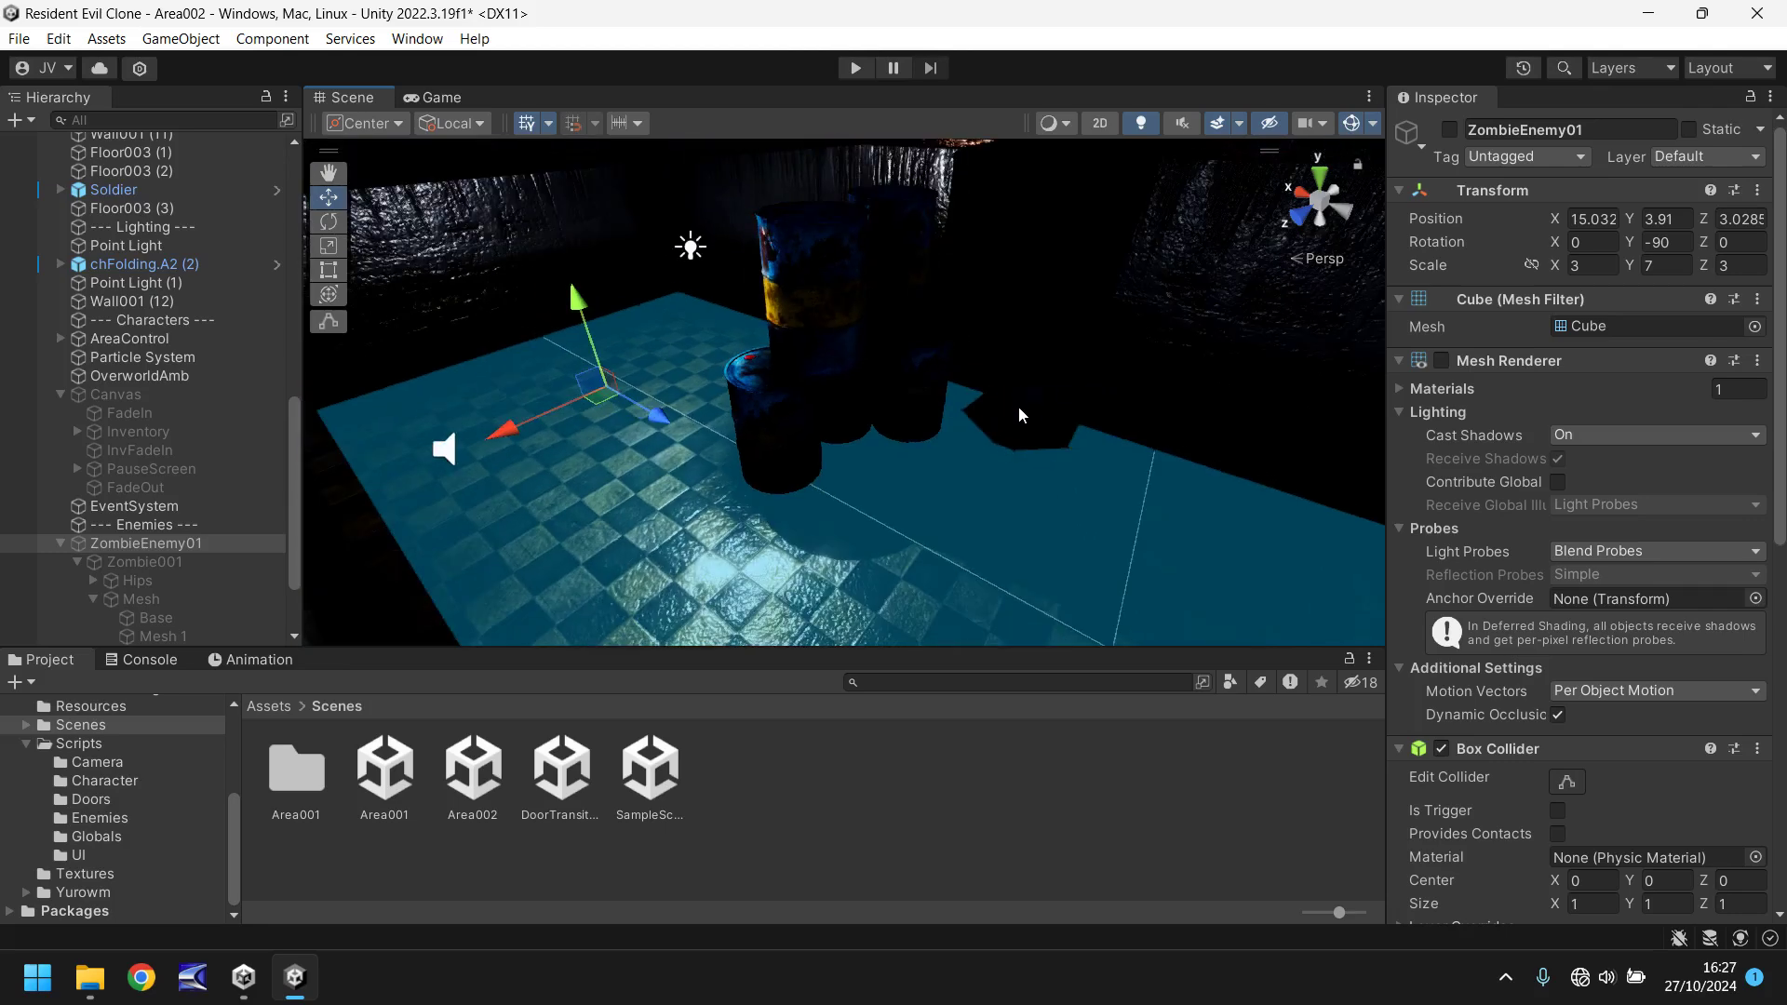
- Delete the remaining folding chair beside the wall
middle_click_drag(1019, 406, 931, 371)
right_click_drag(817, 379, 577, 412)
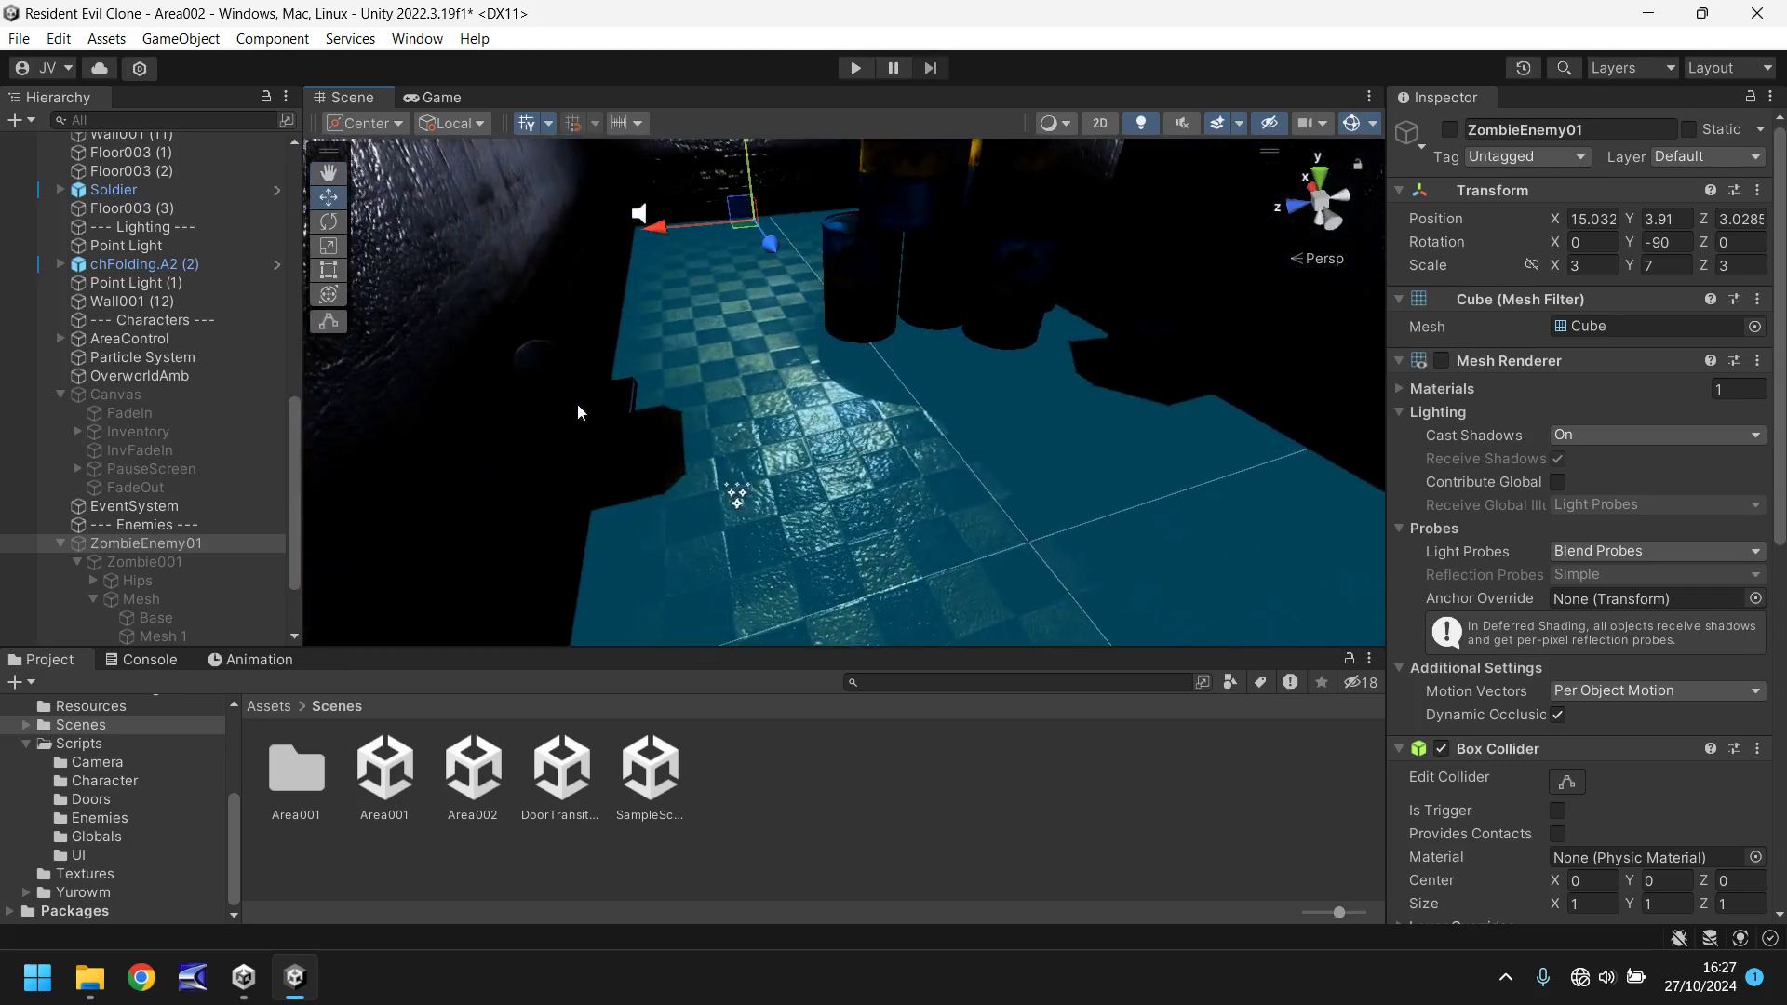
left_click(621, 428)
key("Delete")
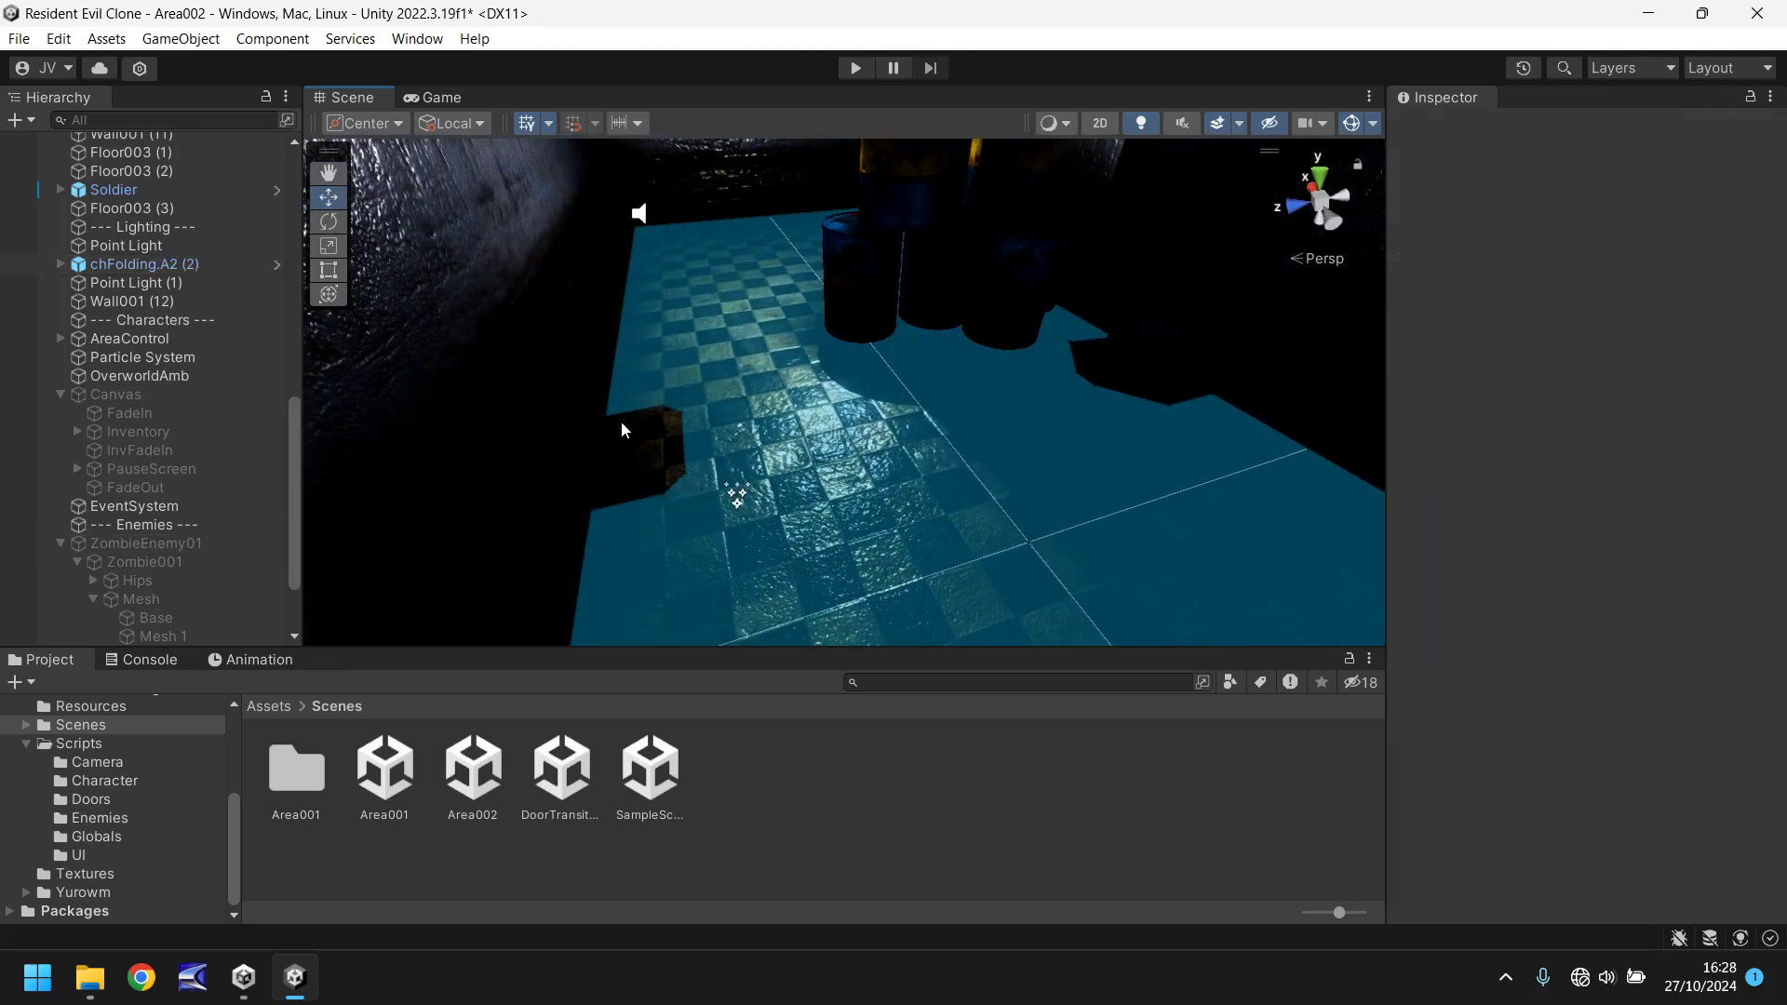
- Move the end wall Wall001 (2) inward to X 24 to shorten the room behind the barrels
right_click_drag(728, 421, 735, 382)
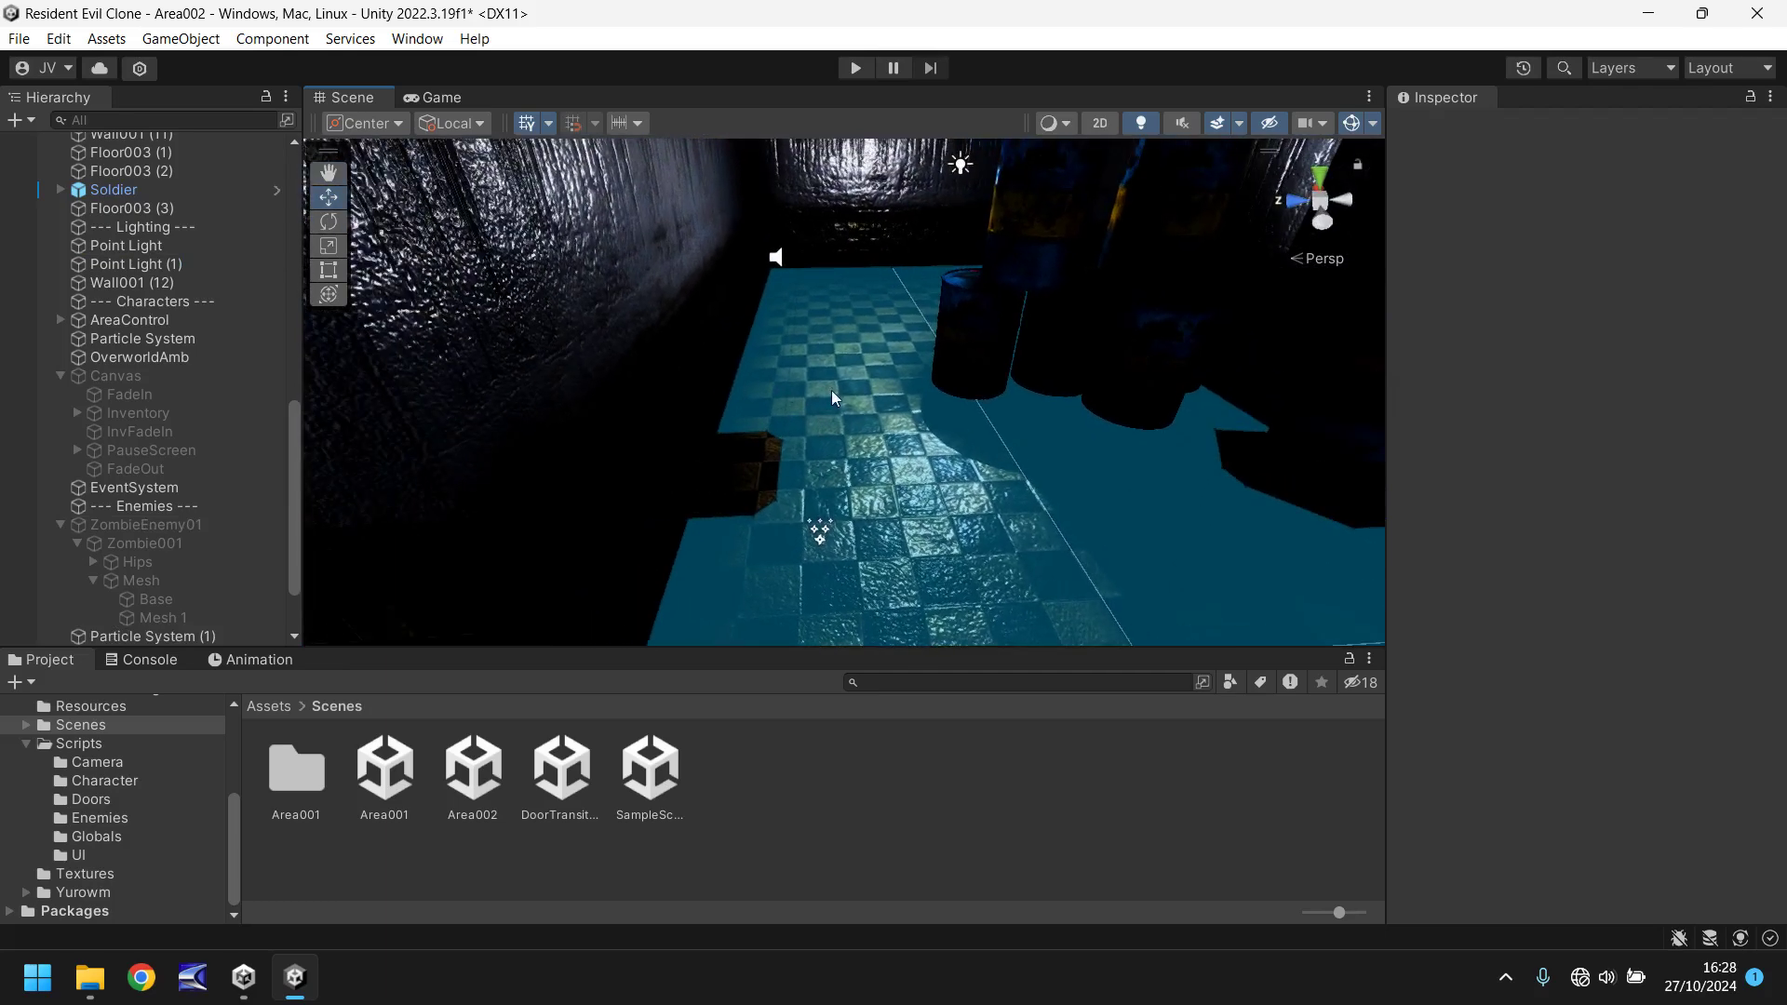
left_click(833, 279)
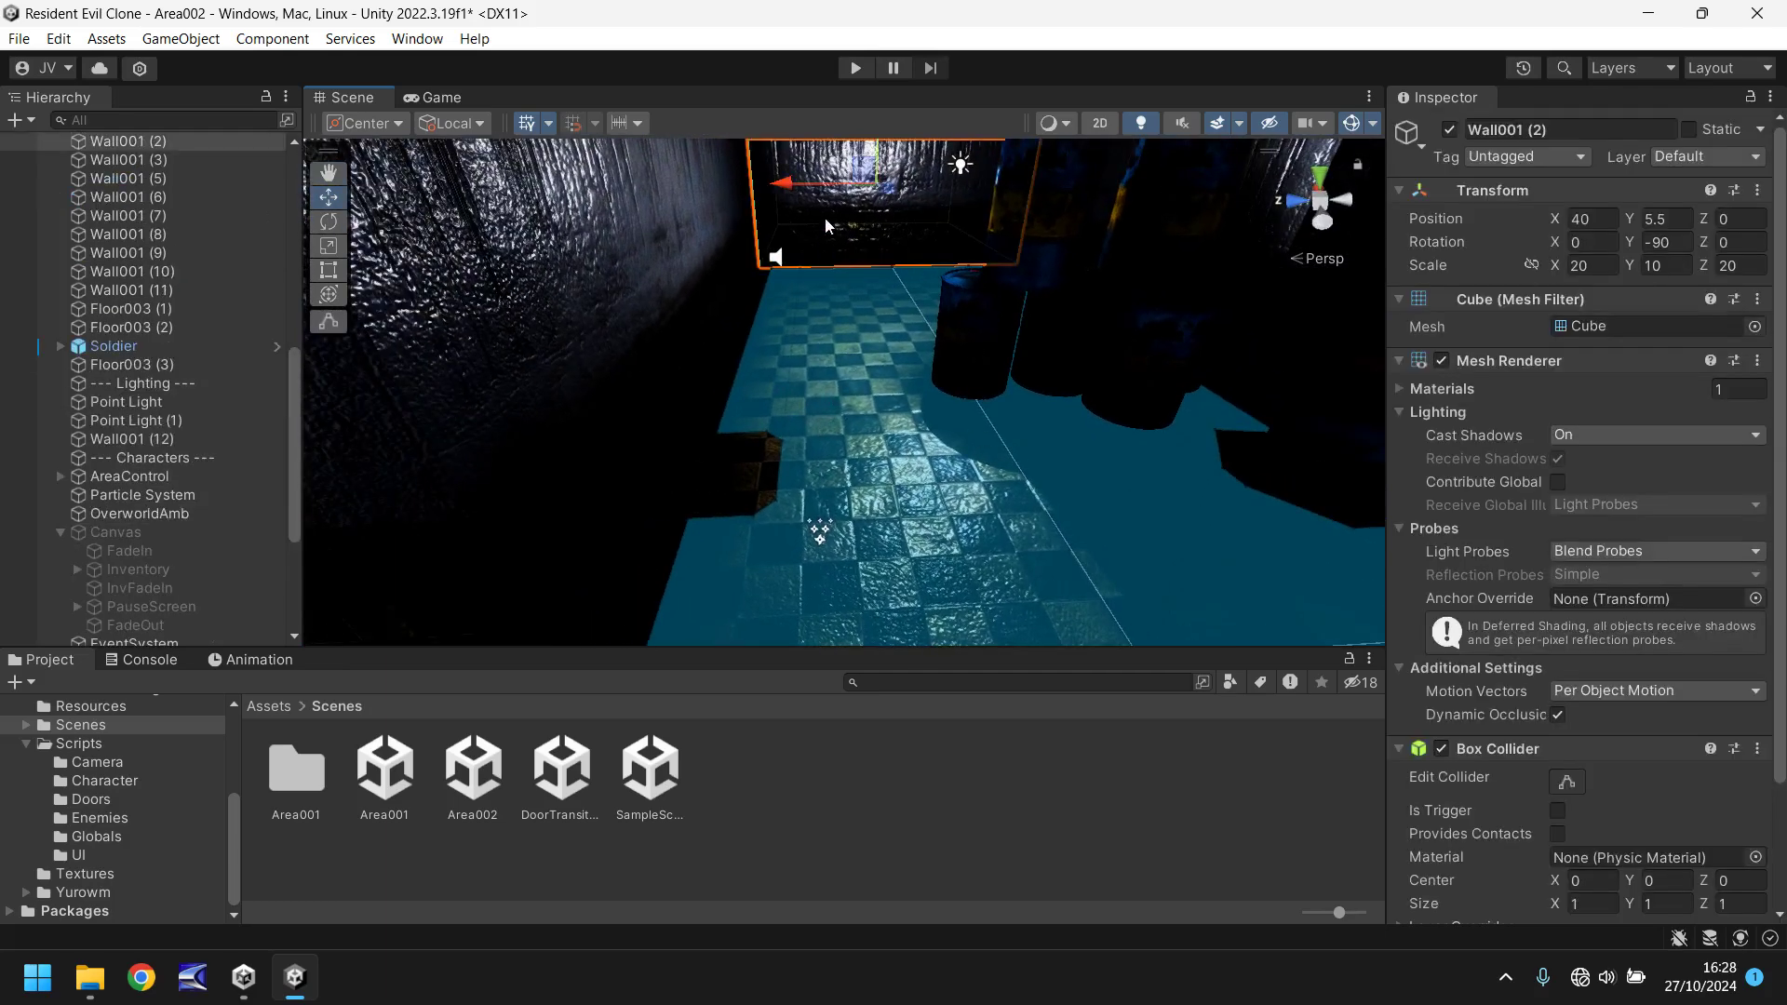
right_click_drag(825, 226, 1052, 233)
middle_click_drag(485, 230, 610, 359)
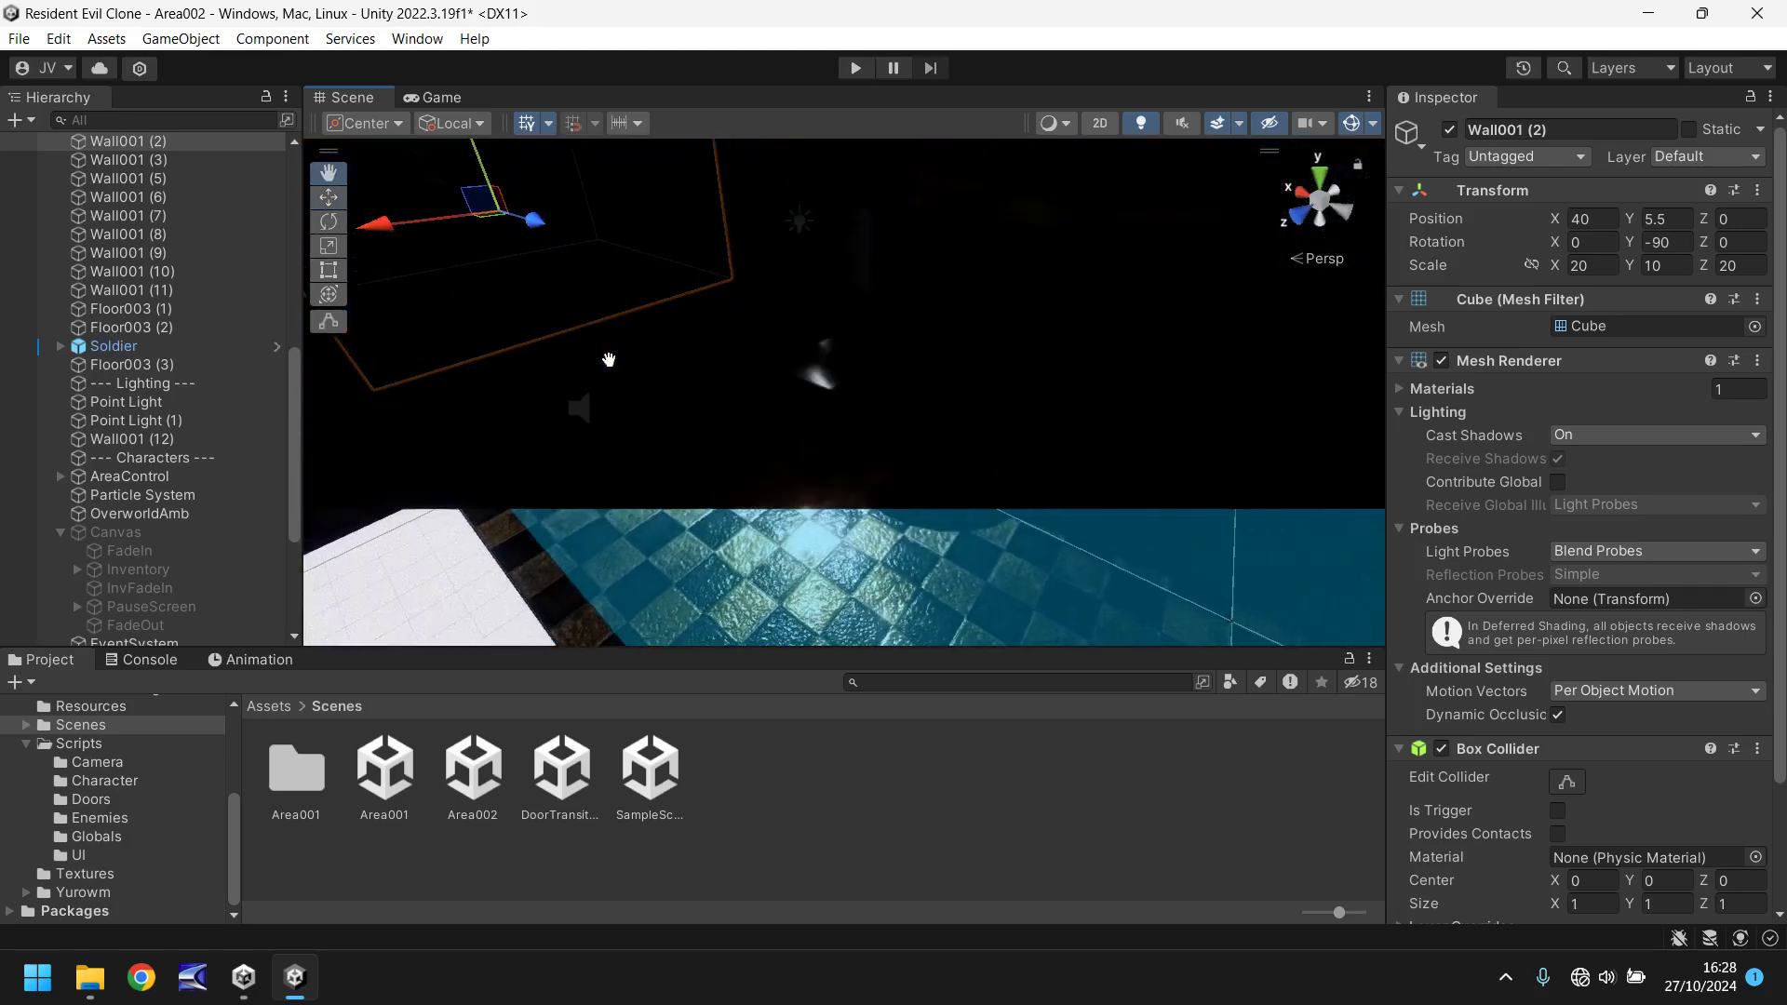
right_click_drag(609, 359, 609, 359)
left_click_drag(481, 216, 626, 326)
right_click_drag(1141, 329, 604, 344)
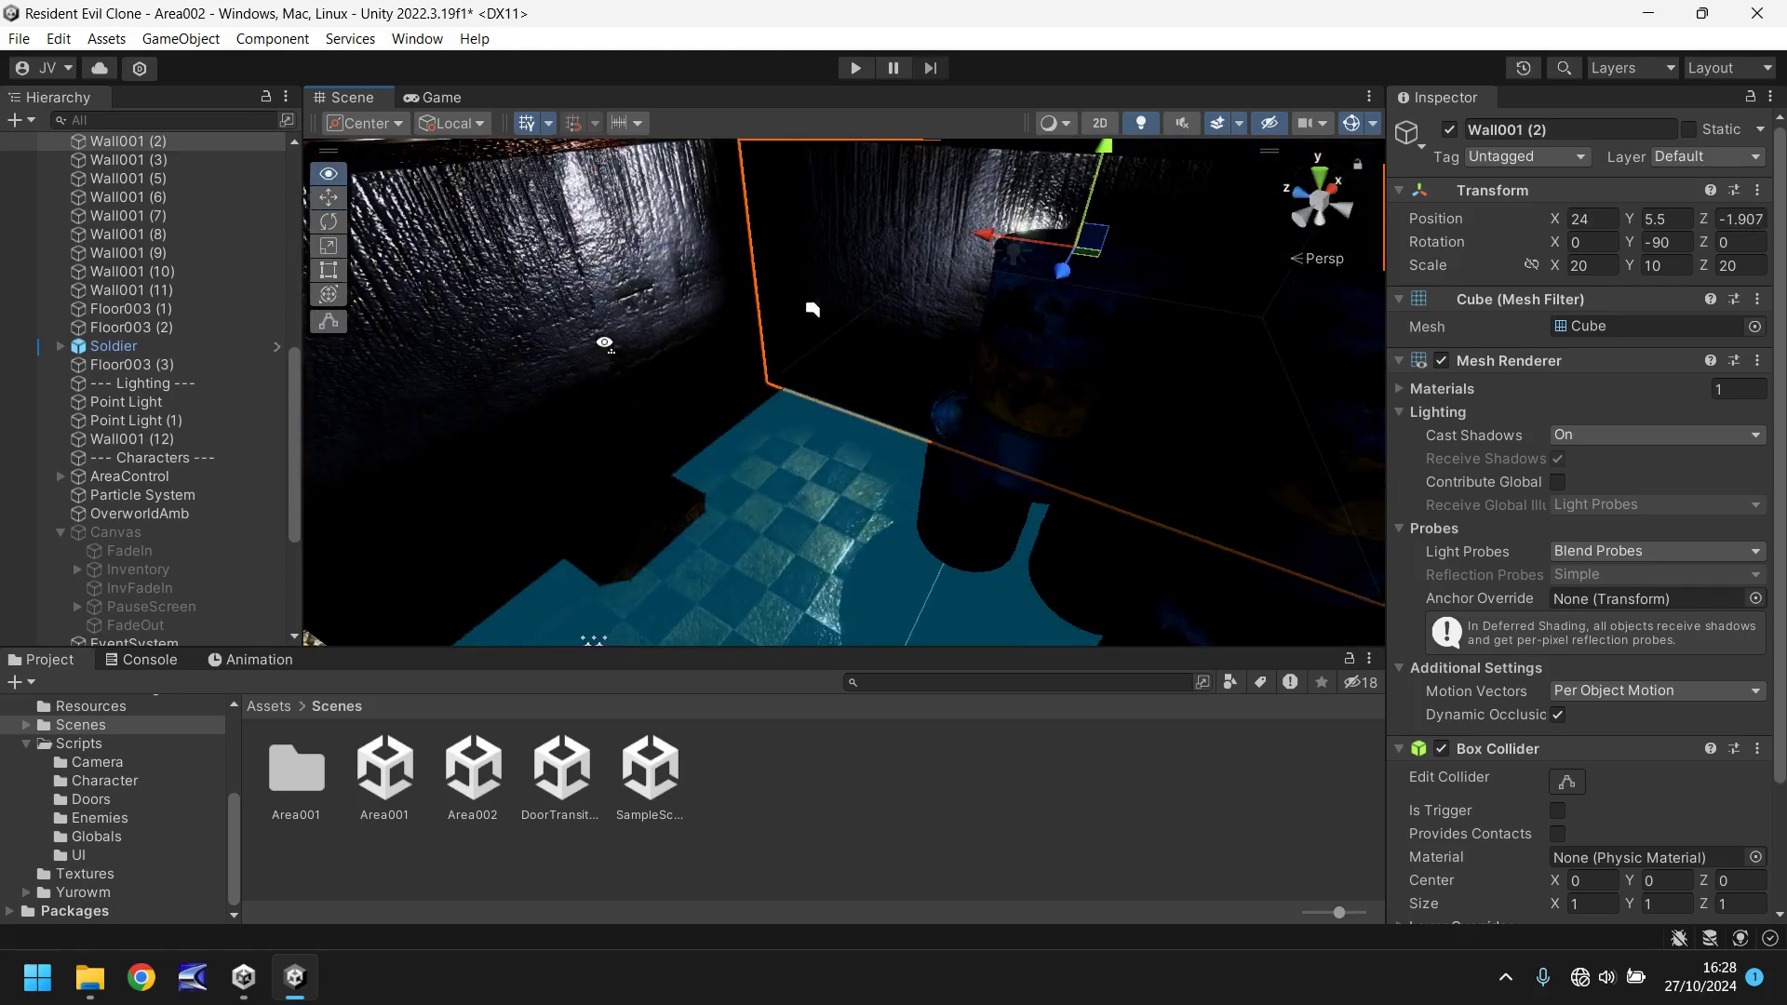
- Move the Point Light away from the far wall and out in front of the stacked blue barrels
right_click_drag(961, 403, 587, 386)
left_click(938, 281)
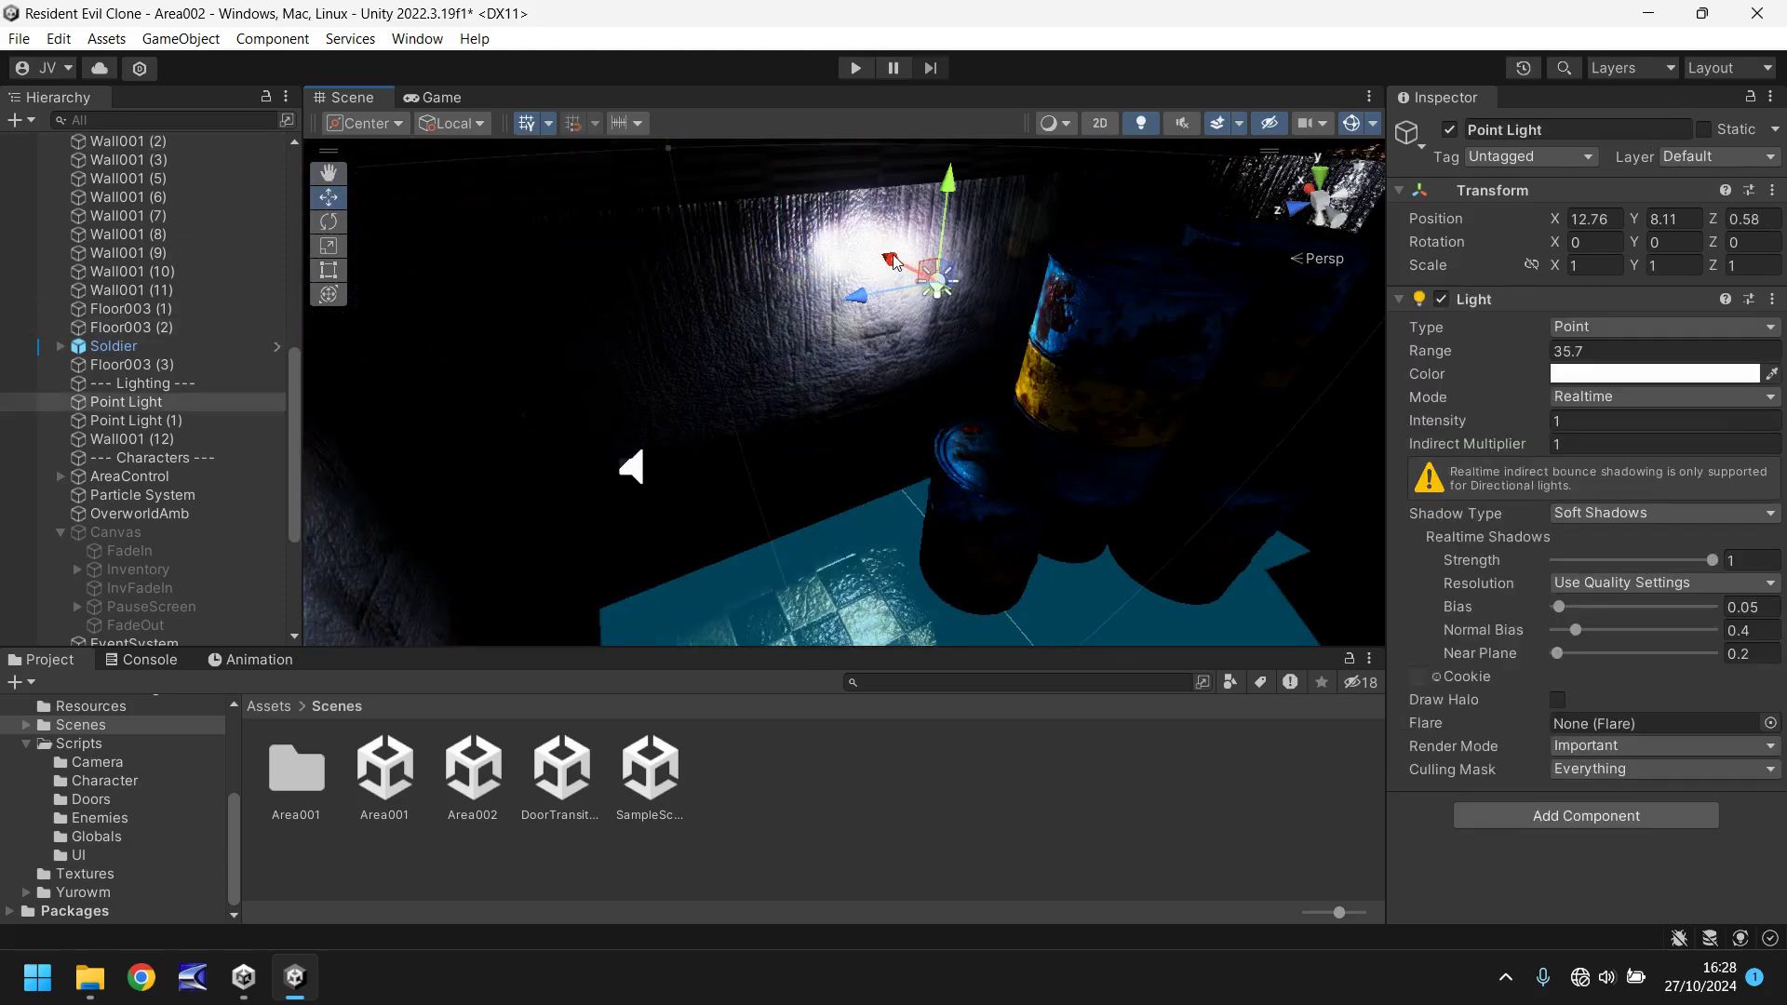
left_click_drag(884, 270, 1116, 402)
right_click_drag(1210, 307, 729, 379)
middle_click_drag(754, 387, 826, 347)
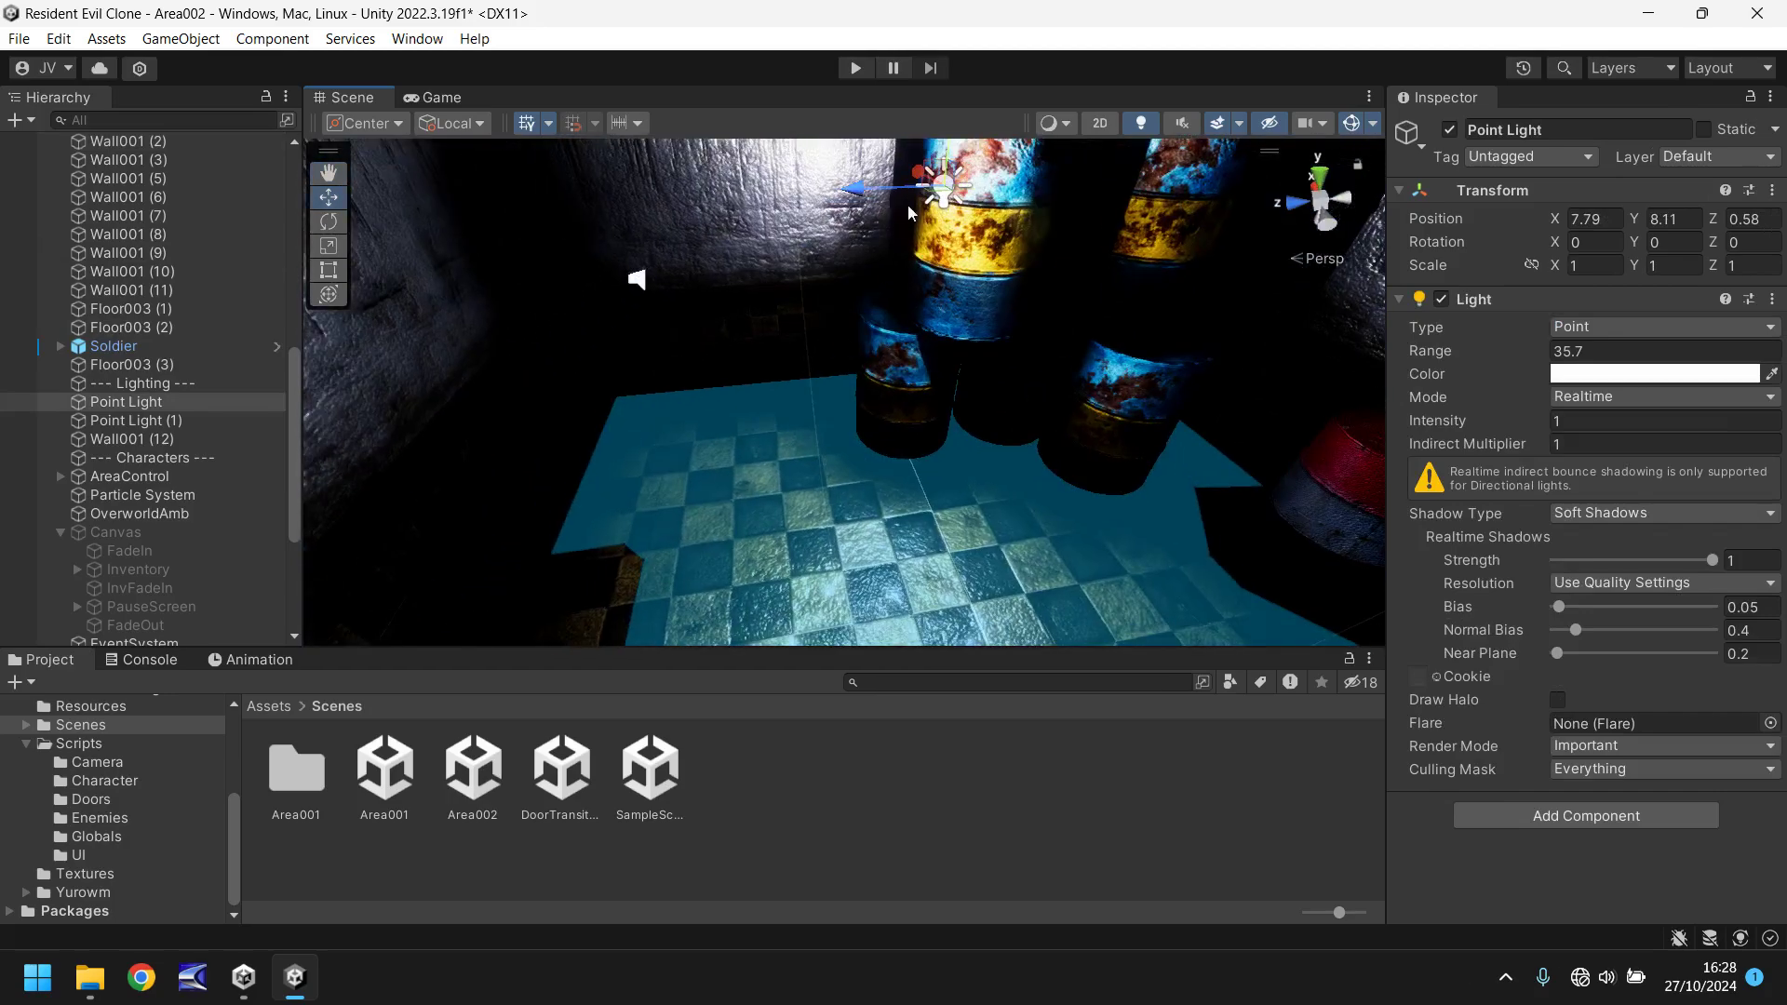
left_click_drag(920, 169, 1052, 294)
- Duplicate the red barrel and place the copy across the room by the opposite wall, at about X 5.48, Z 8.1
right_click_drag(1054, 293, 1136, 447)
left_click(1063, 410)
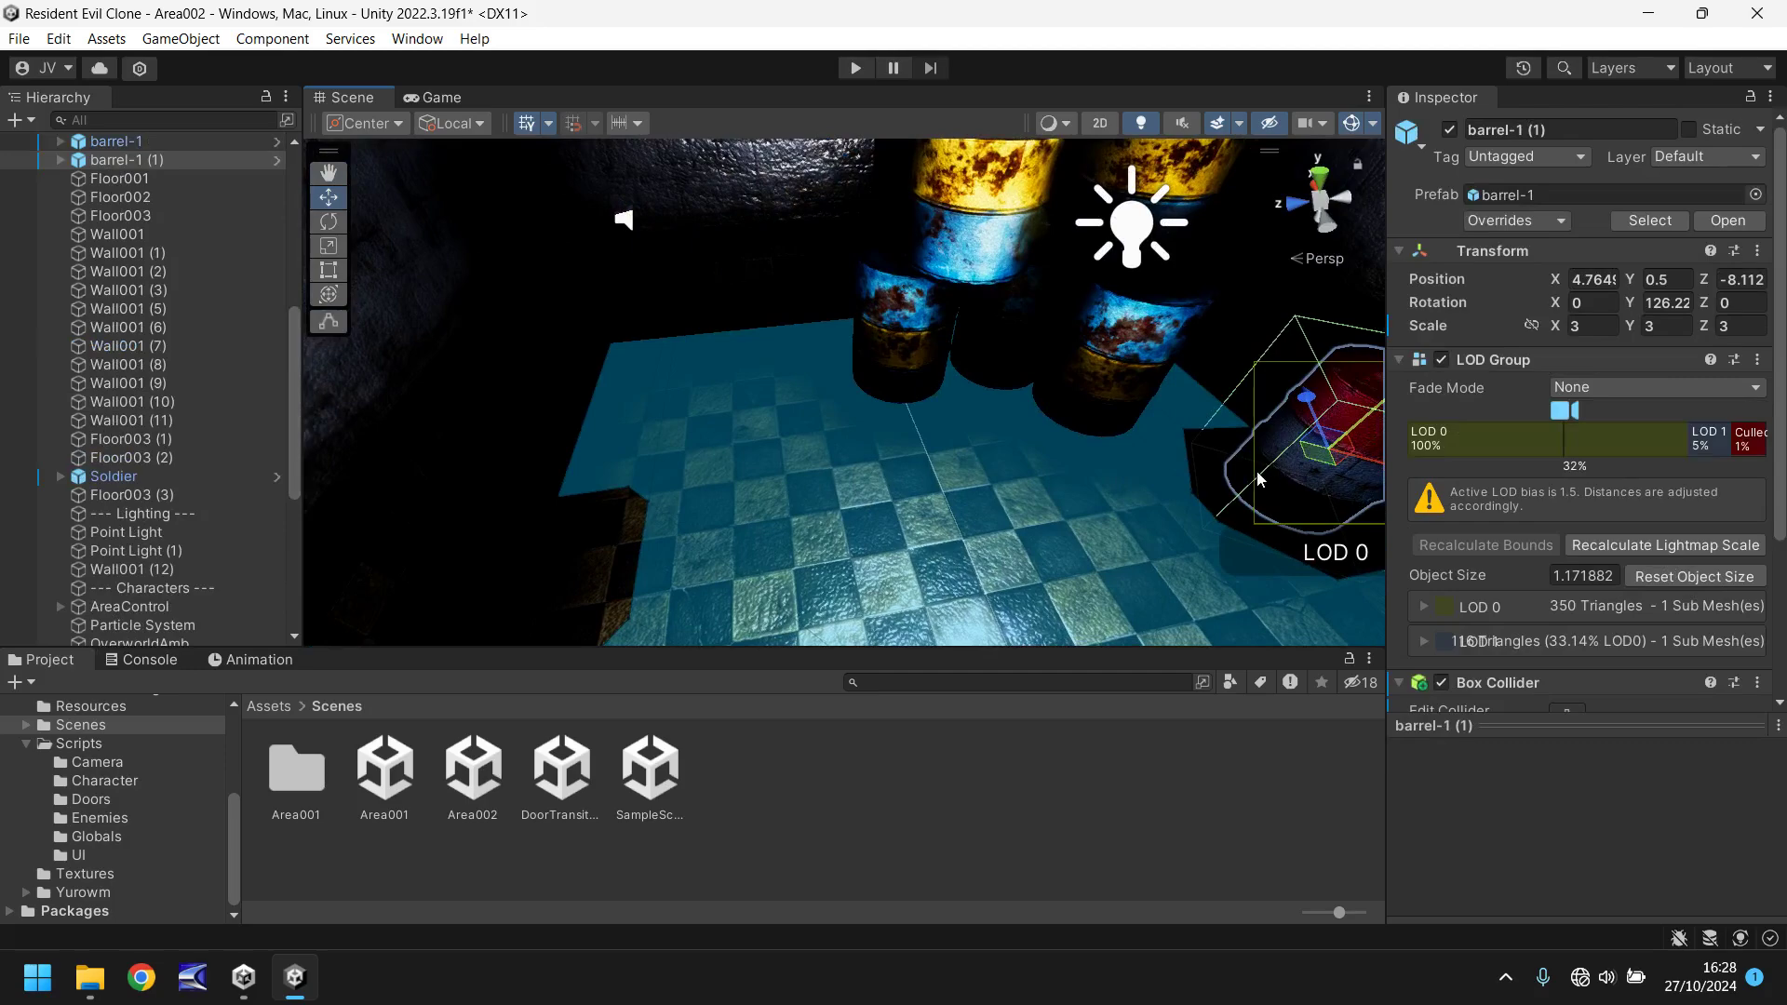
middle_click_drag(1261, 479, 1169, 446)
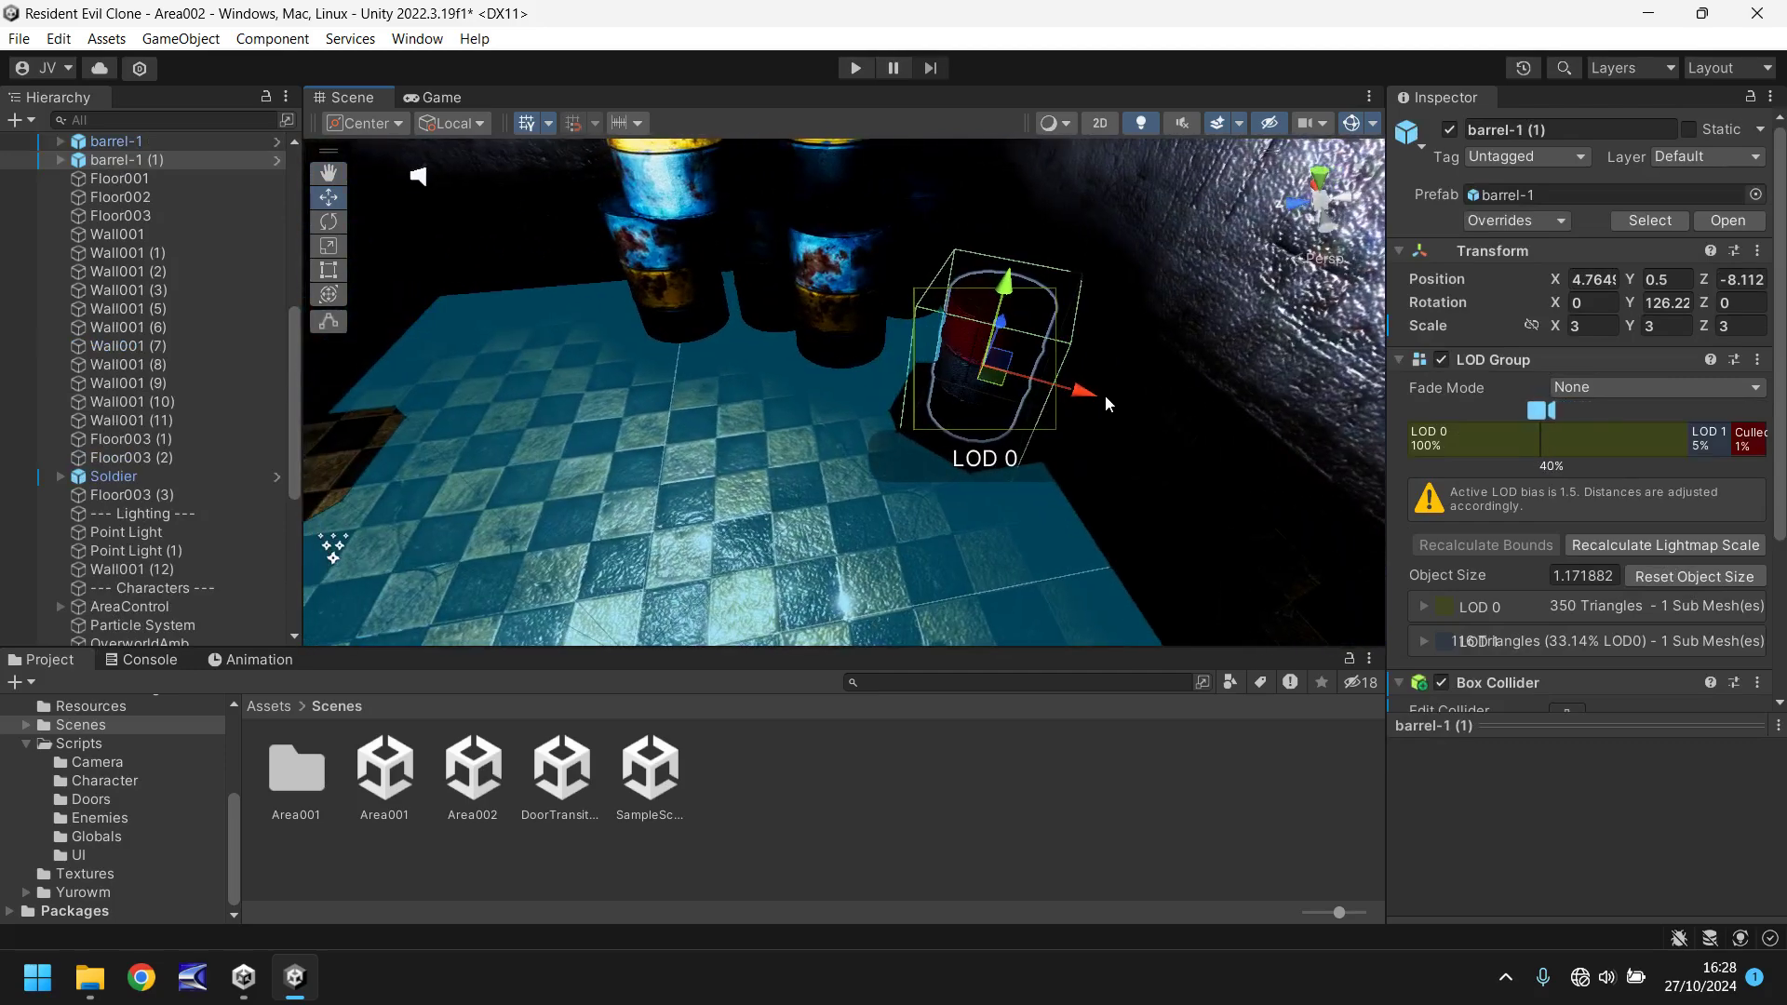
left_click_drag(1086, 394, 811, 349)
left_click_drag(793, 283, 483, 393)
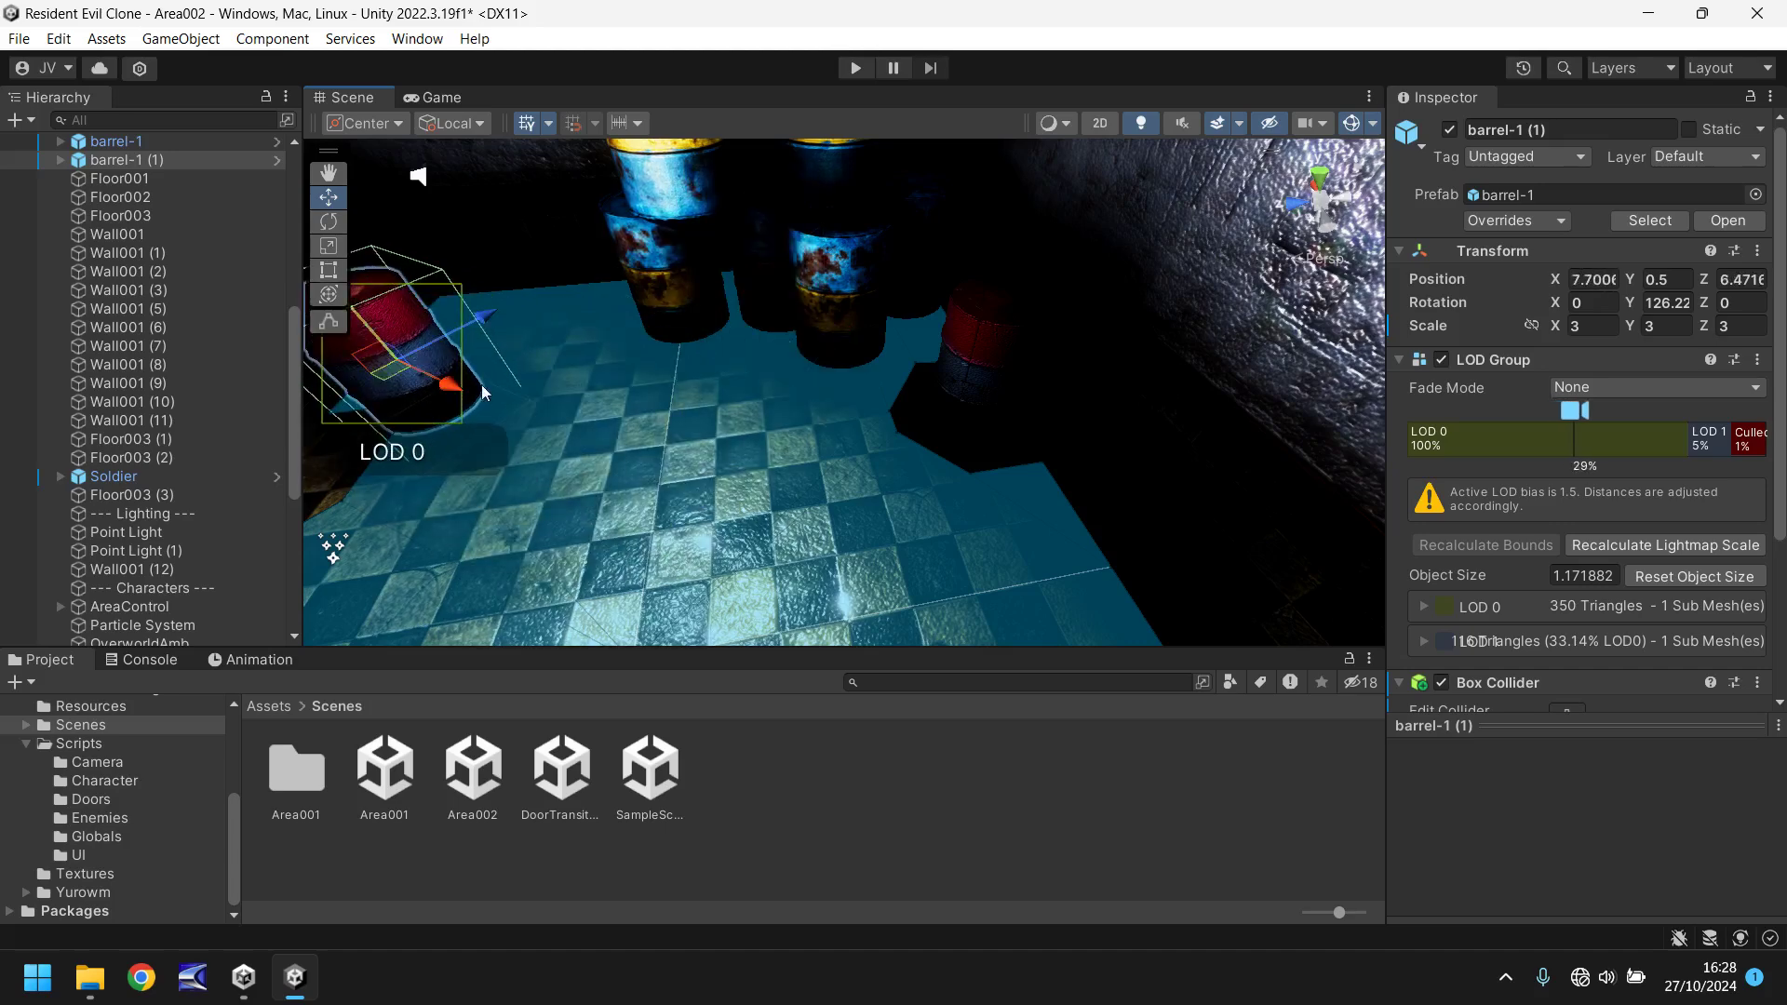
left_click_drag(486, 323, 367, 381)
- Move the Soldier along the corridor to stand in front of the door, at about Z 0.29
right_click_drag(602, 423, 130, 404)
mouse_move(441, 349)
middle_mouse_down()
mouse_move(403, 395)
mouse_move(460, 360)
middle_mouse_up()
left_click_drag(645, 391, 709, 330, "alt")
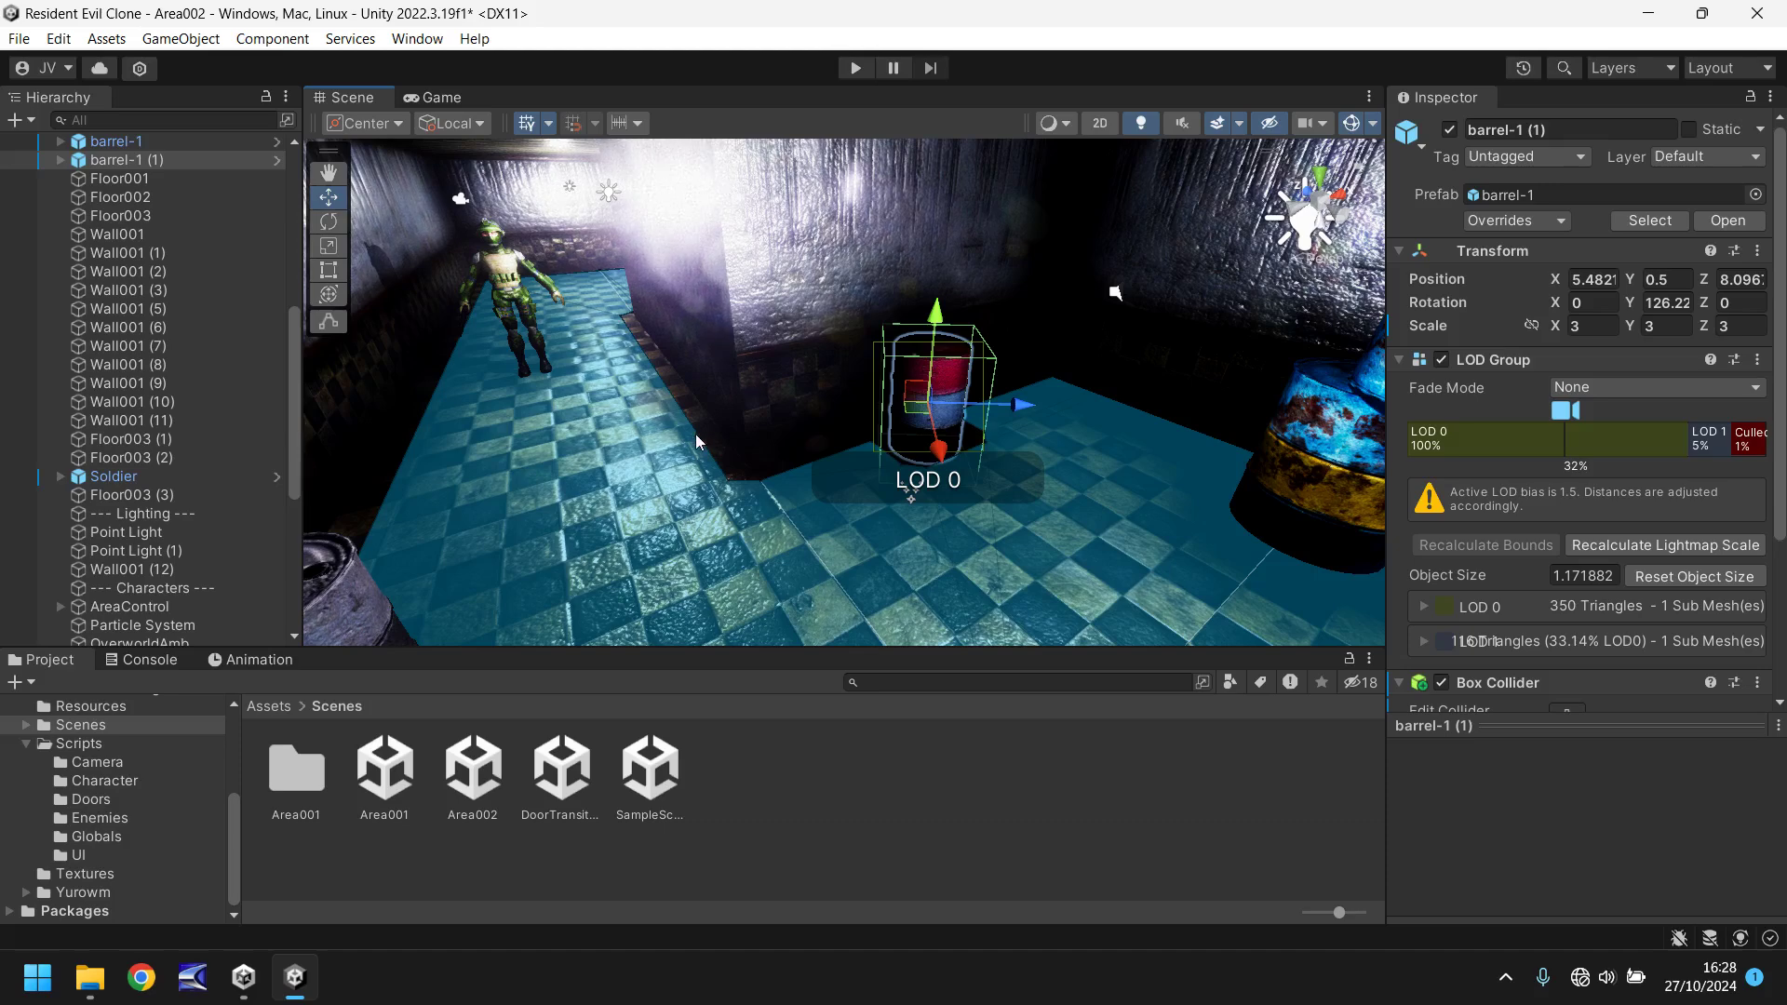
left_click(762, 292)
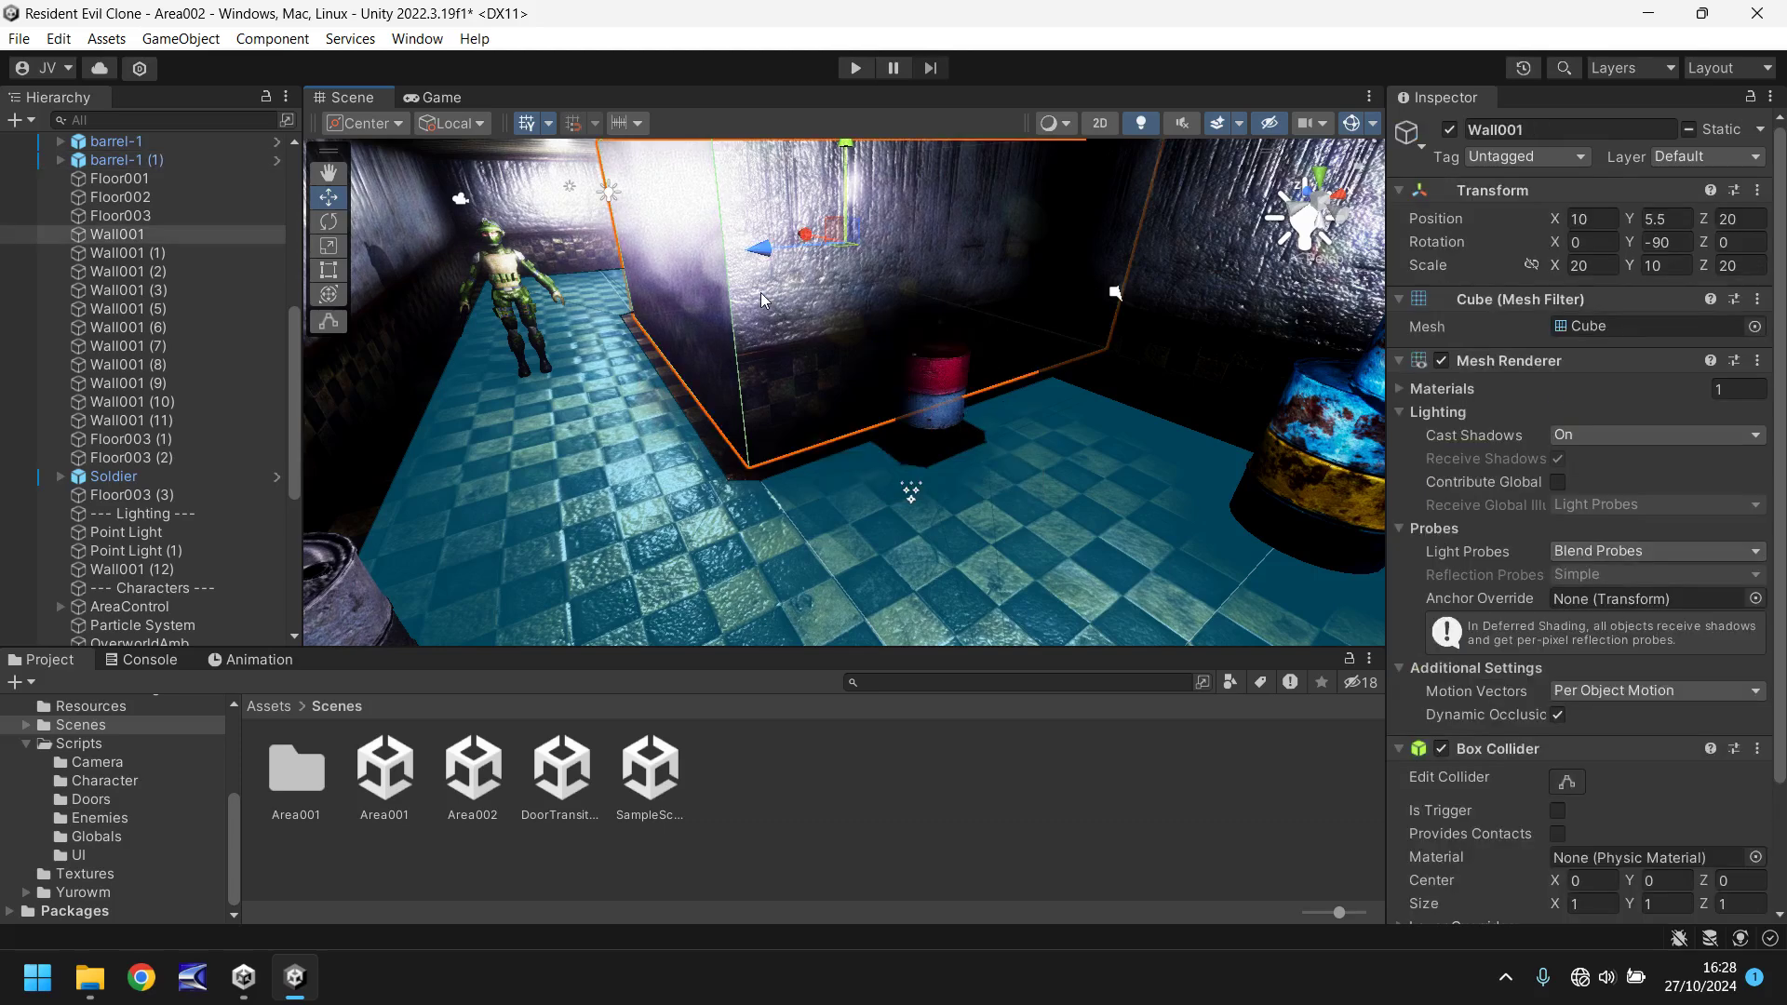
left_click(506, 273)
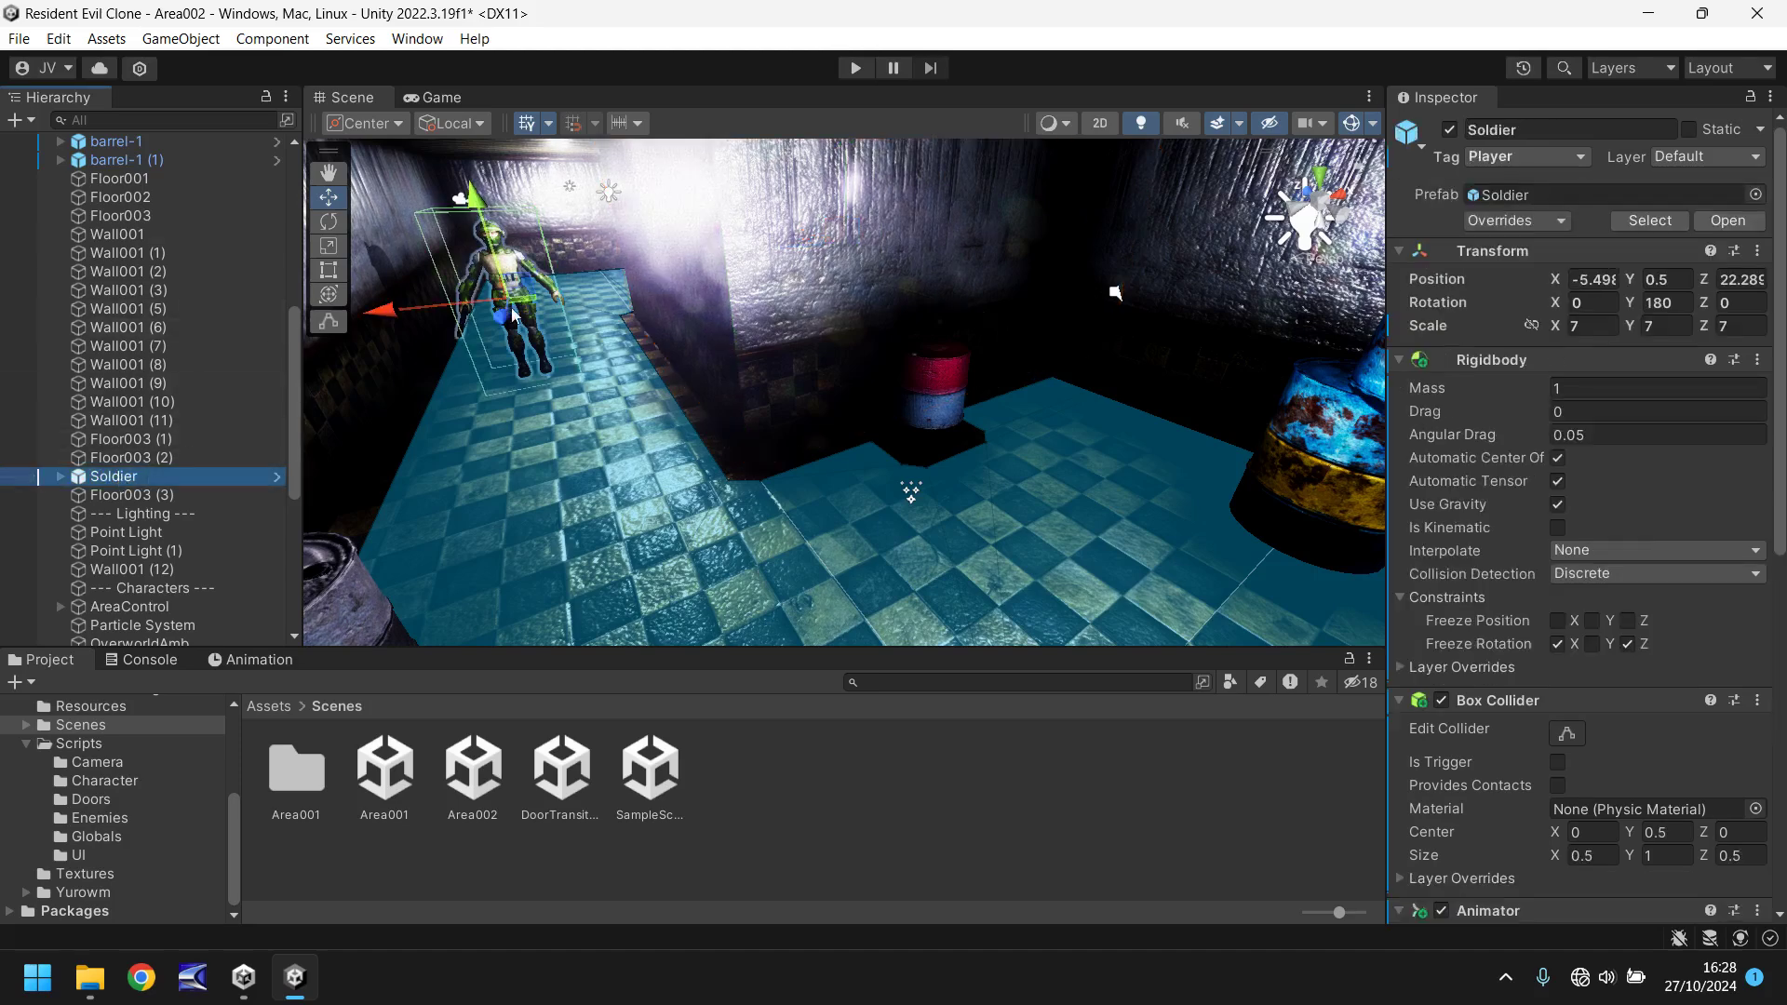
left_click_drag(507, 318, 463, 615)
key("f")
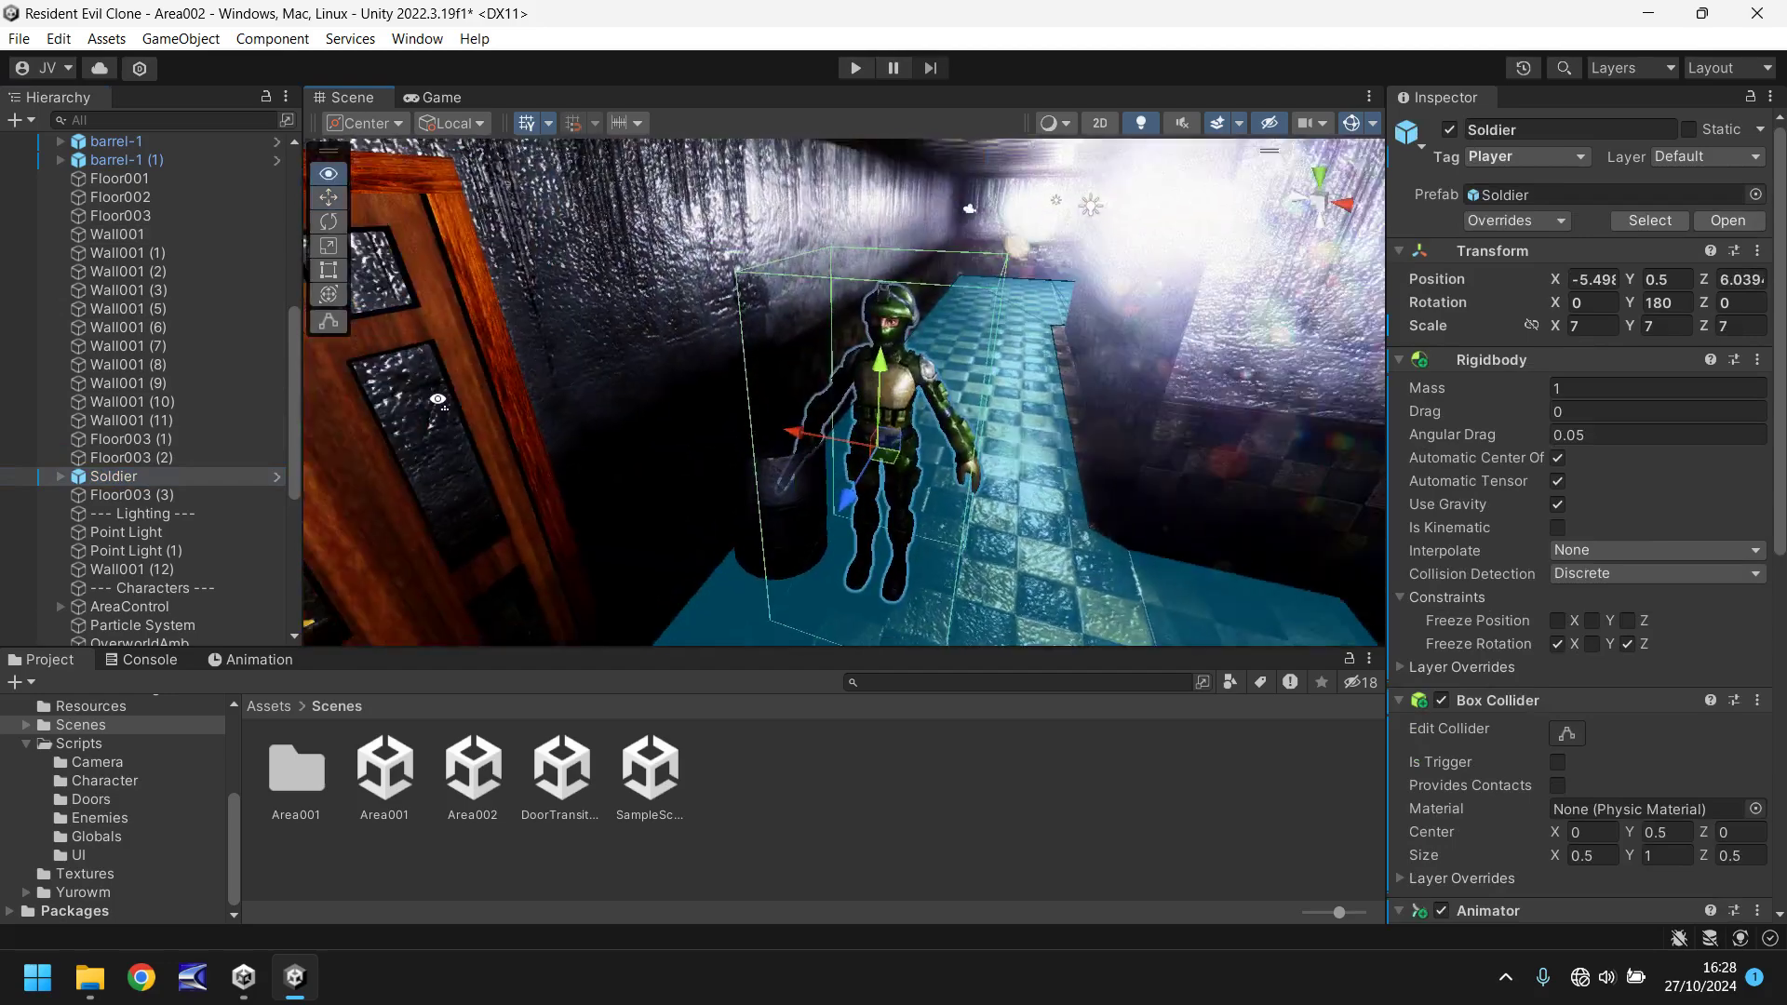
left_click_drag(845, 509, 686, 638)
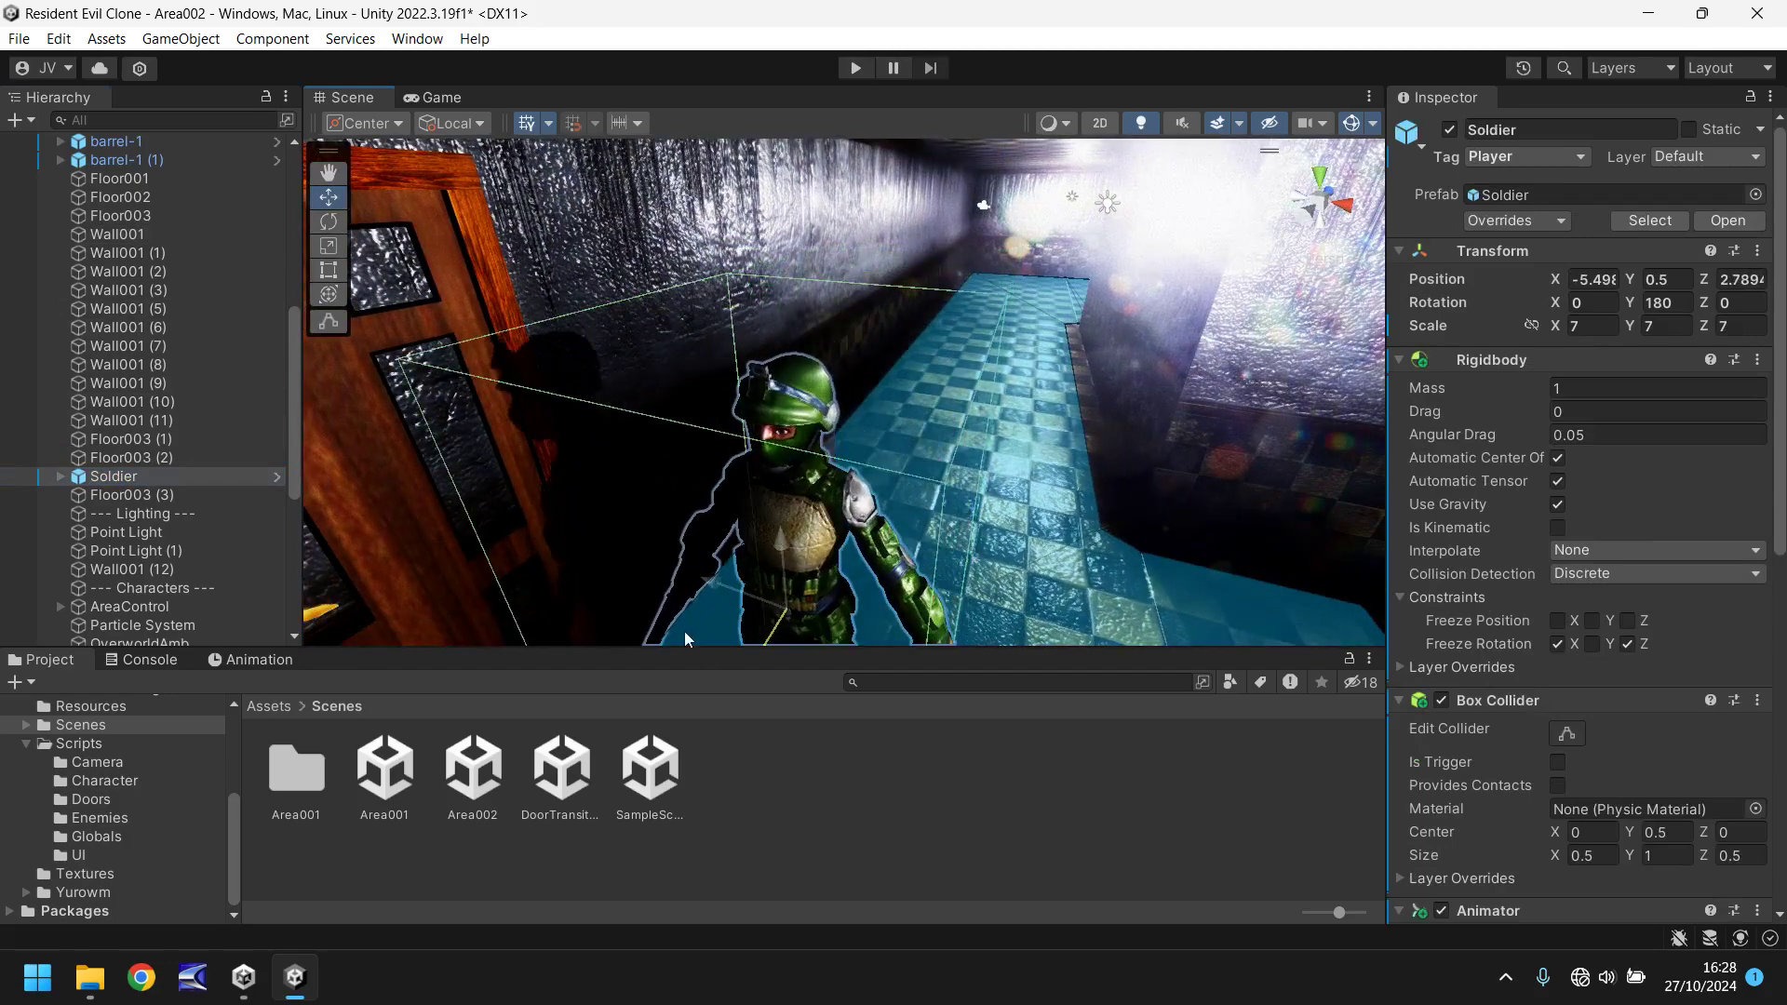
left_click_drag(1107, 396, 869, 423, "alt")
middle_click_drag(869, 416, 738, 355)
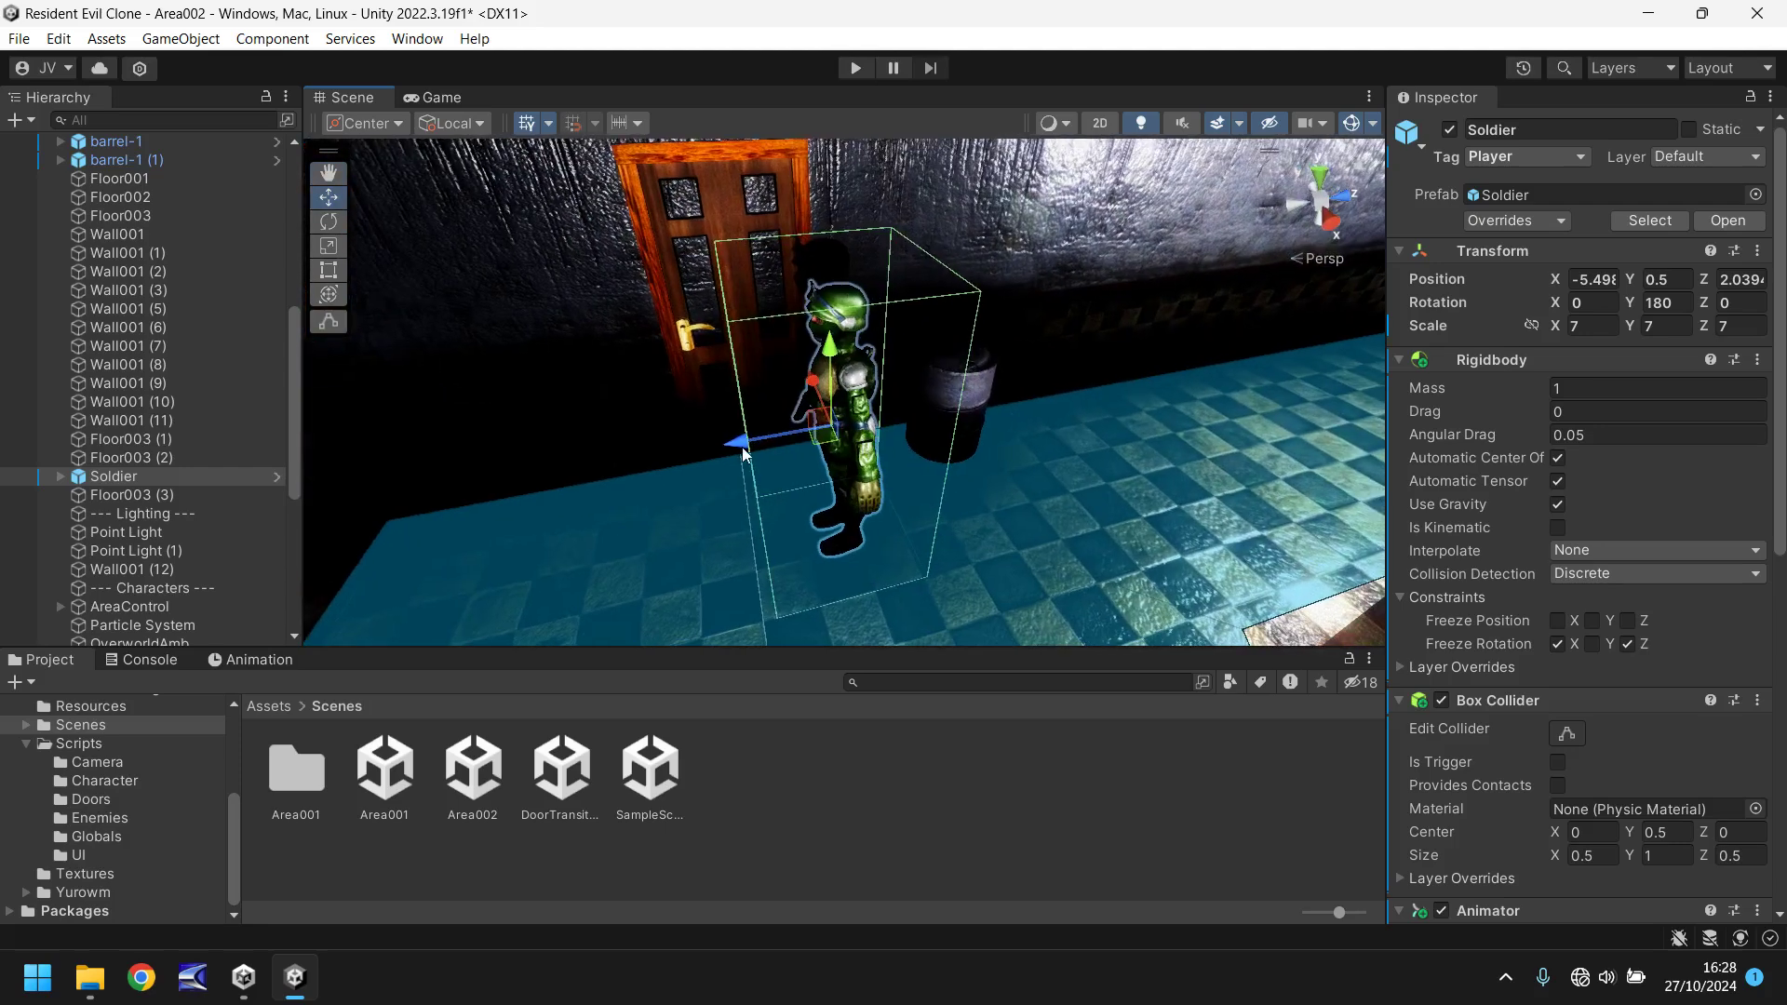
left_click_drag(744, 449, 656, 460)
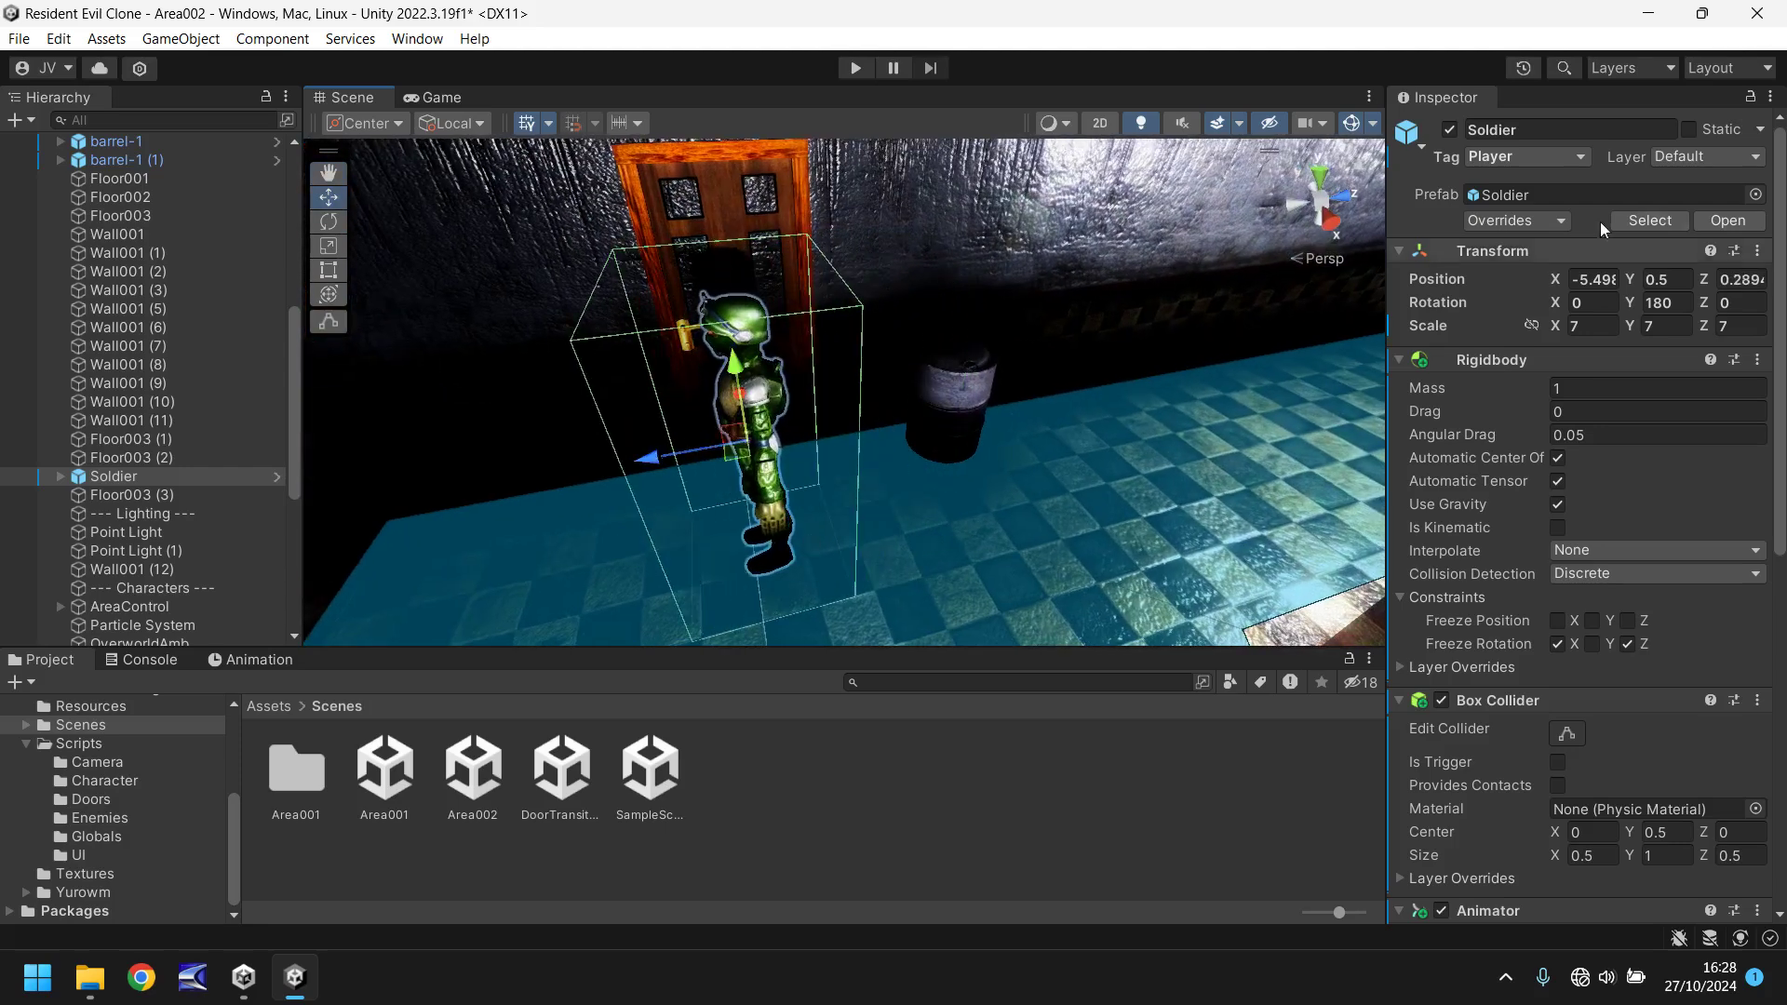
- Set the Soldier's Y rotation to 90 and move it closer to the door, centred at X -6.83, Z 0.91
left_click_drag(1633, 300, 1571, 290)
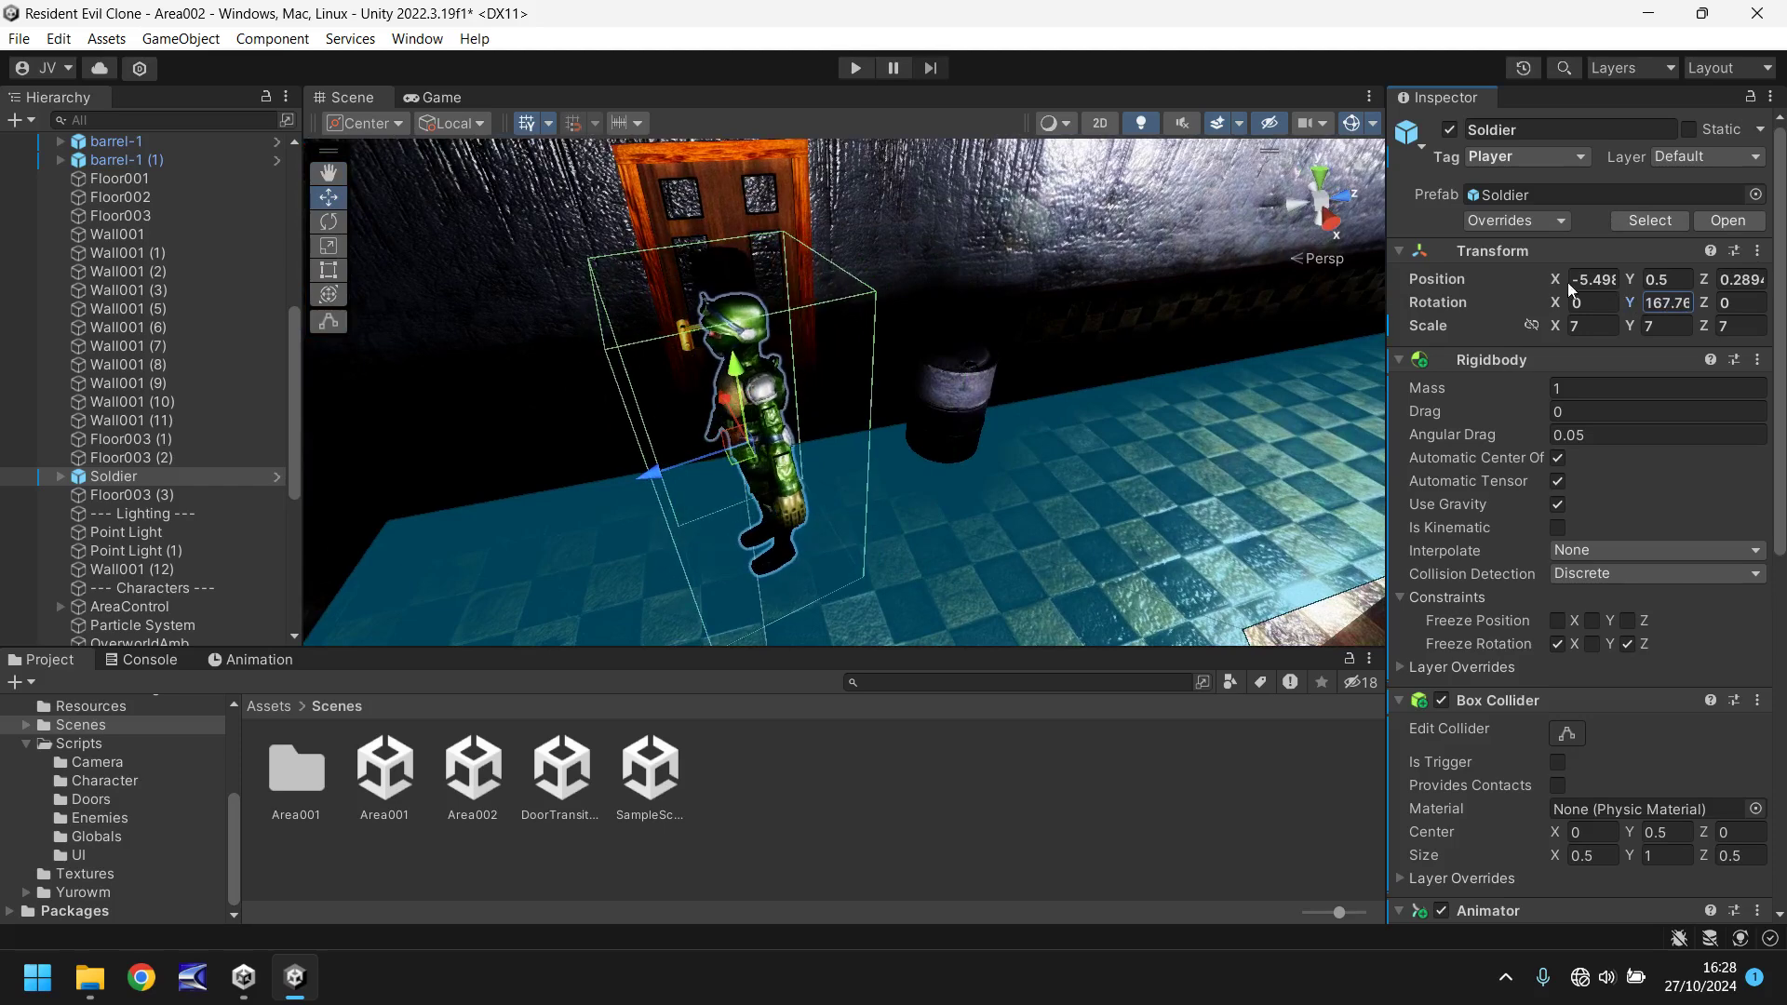
left_click(1665, 302)
type("90")
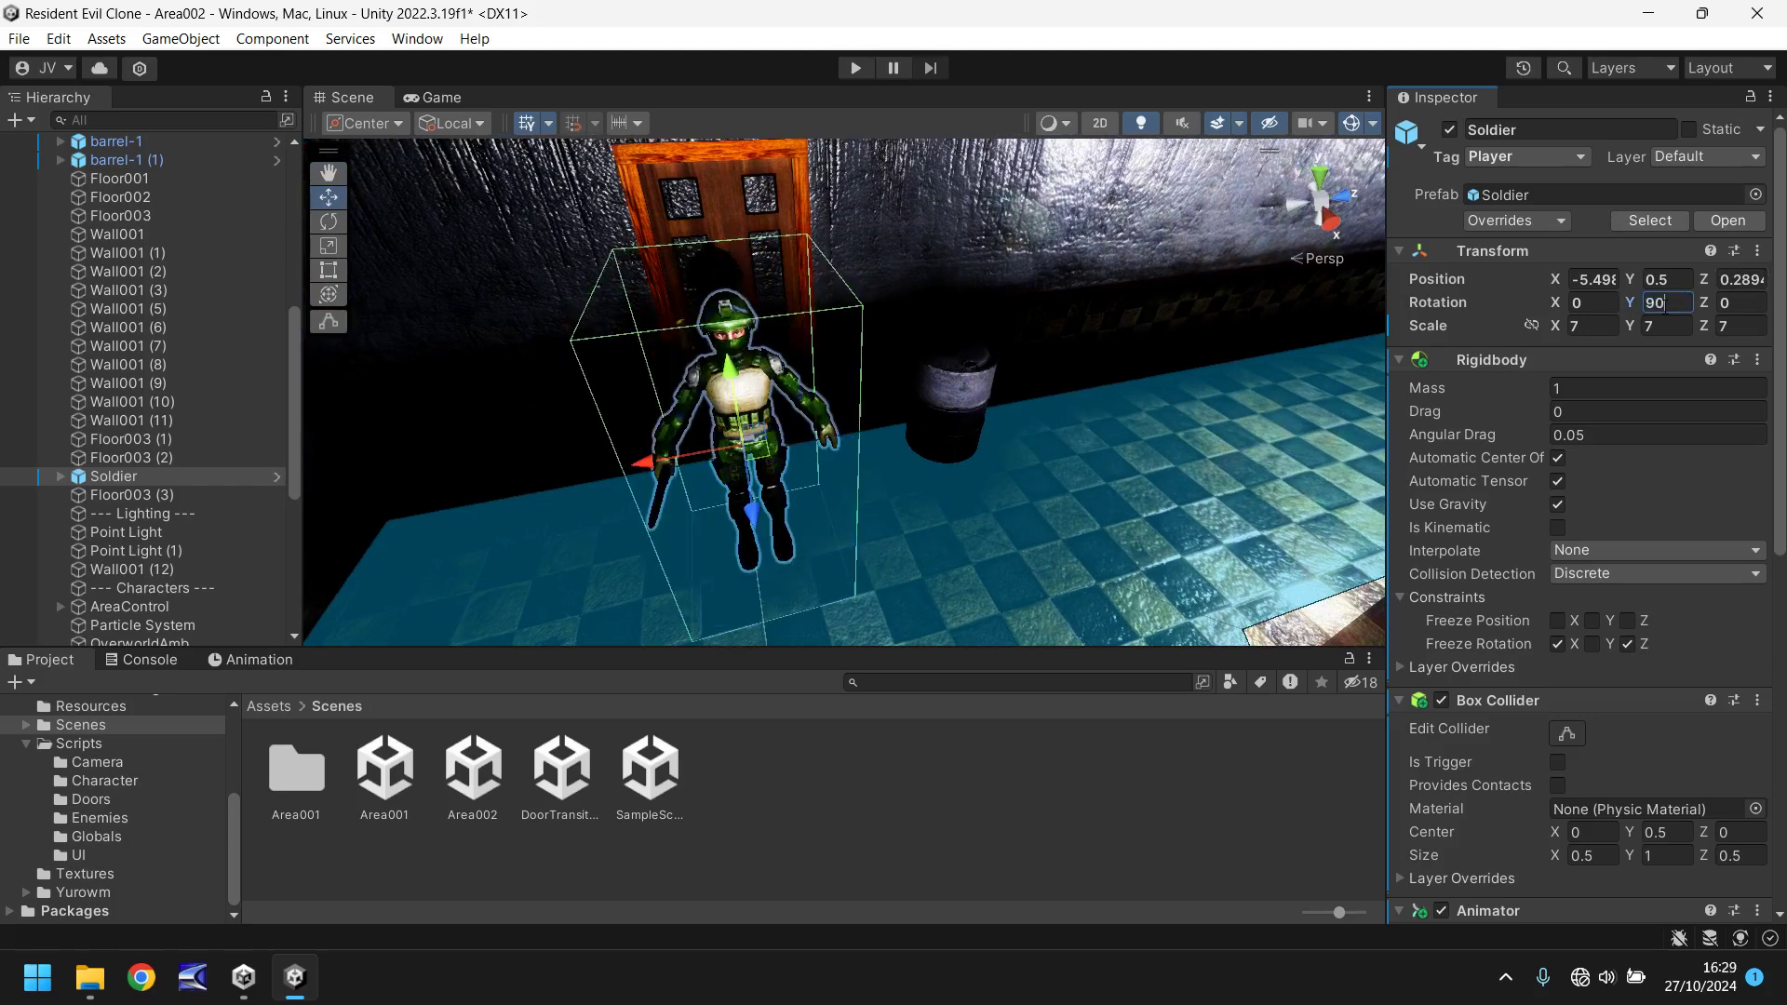
left_click_drag(752, 503, 738, 462)
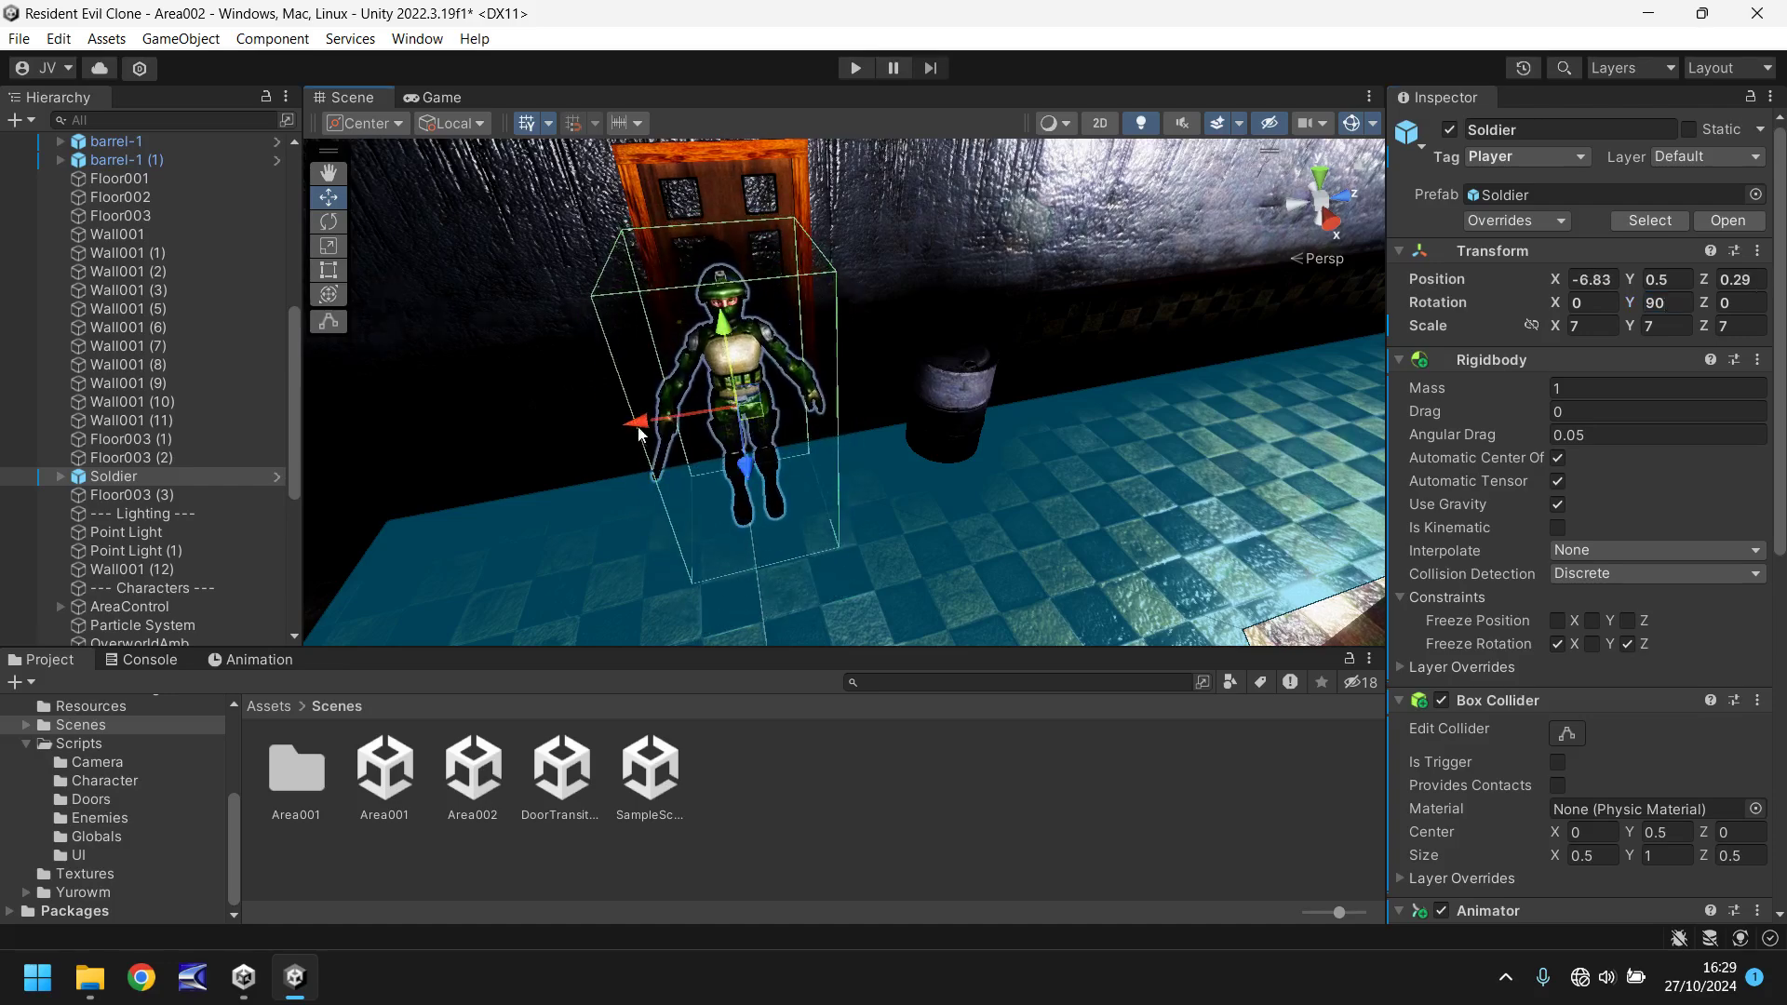
left_click_drag(638, 415, 674, 411)
- Duplicate Wall001 and move the copy to X -10 to block off the corridor
right_click_drag(977, 438, 1143, 431)
left_click_drag(1143, 432, 719, 394, "alt")
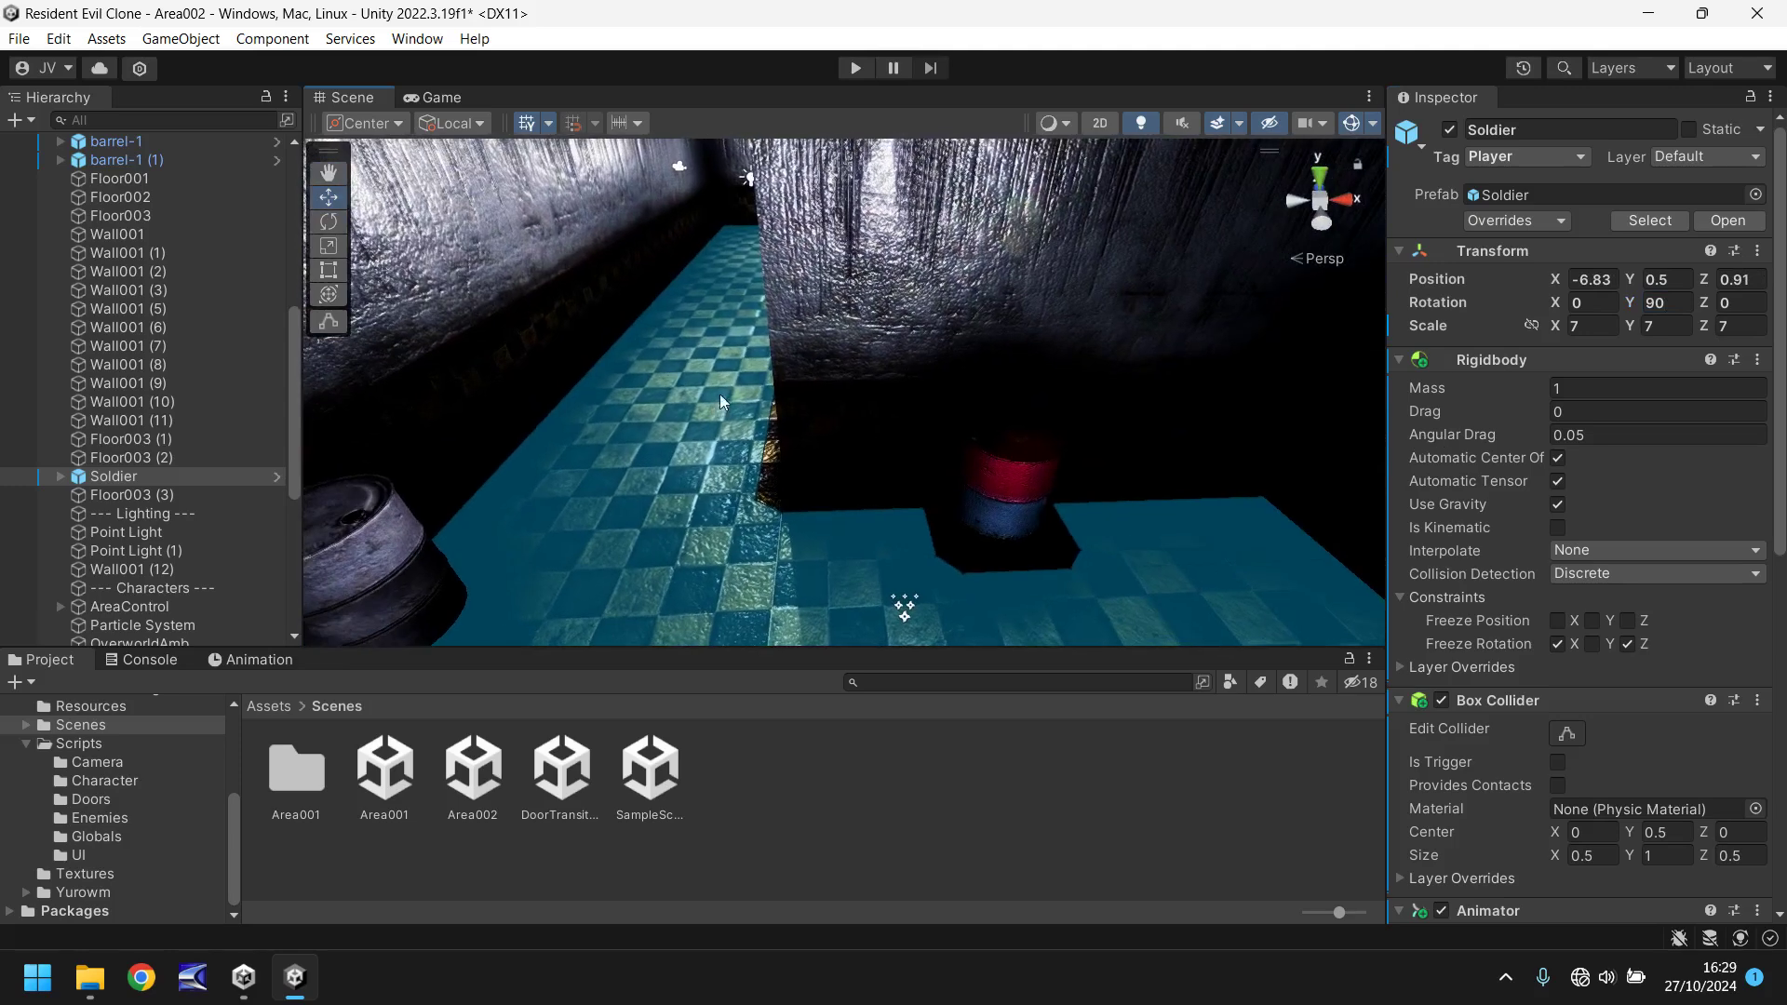
left_click(847, 395)
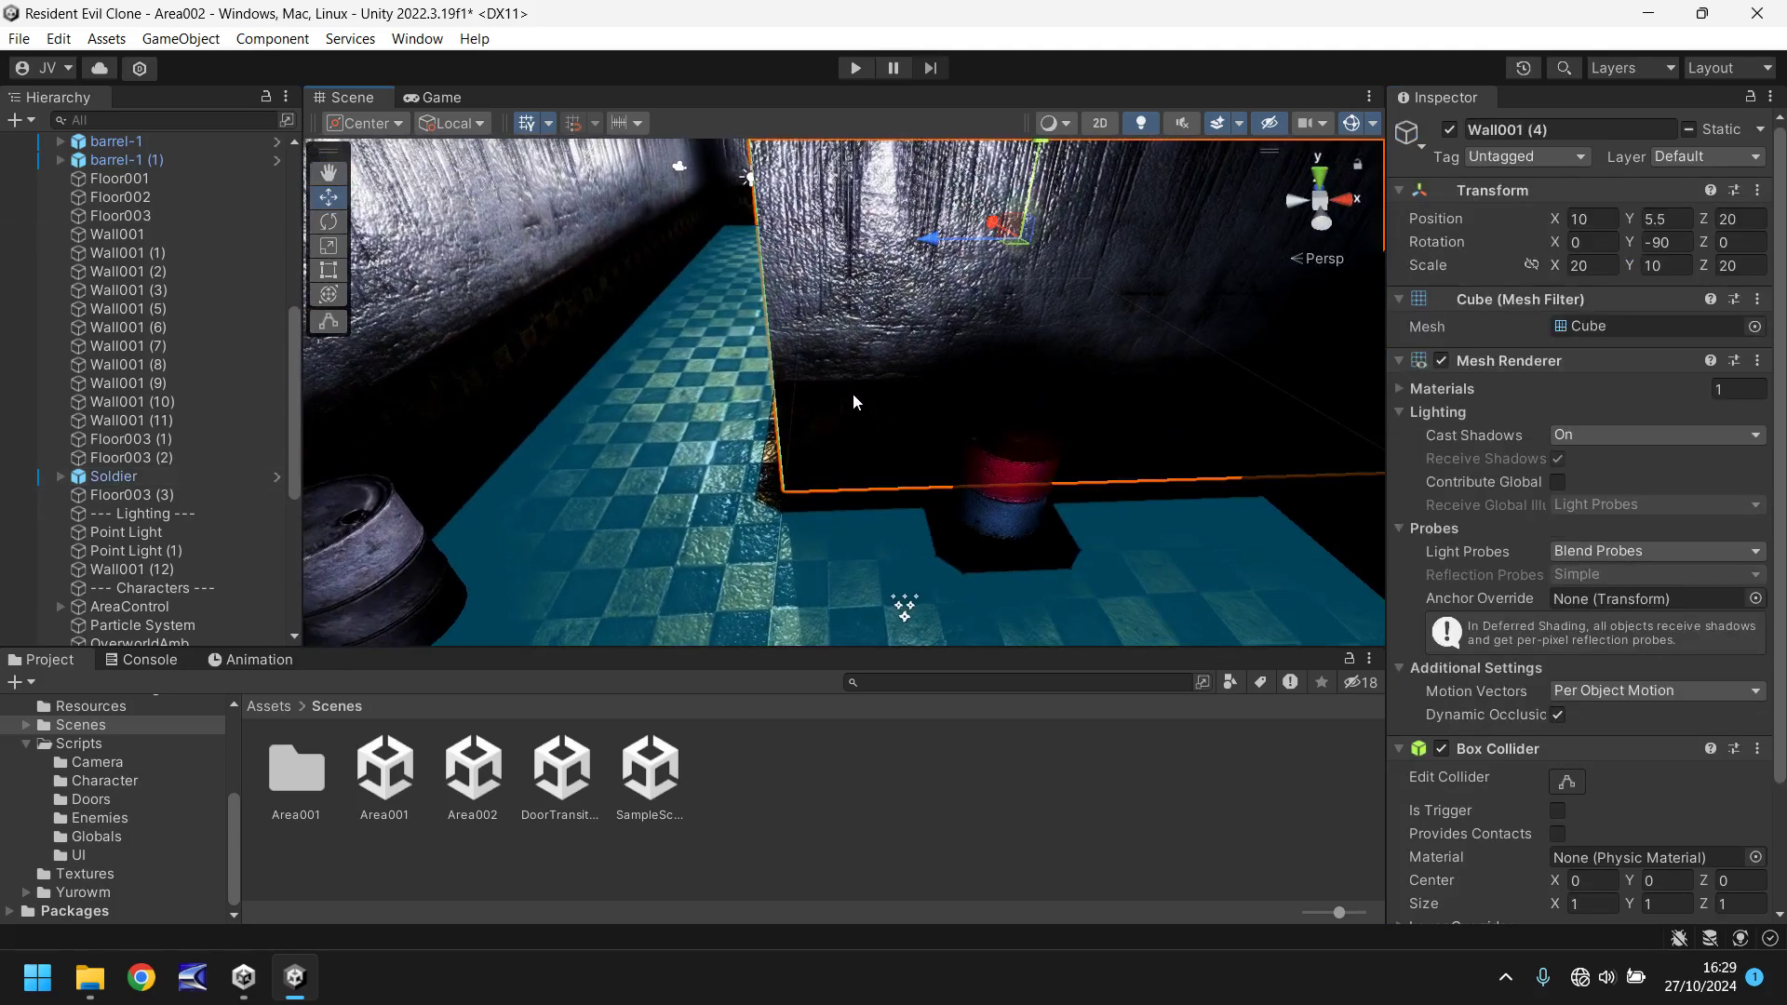
left_click_drag(954, 249, 476, 266)
- Examine the enclosed room, its walls, barrels and floor, from several angles
right_click_drag(639, 495, 756, 350)
scroll(756, 357, "down", 3)
middle_click_drag(758, 363, 827, 361)
right_click_drag(1153, 478, 1030, 486)
left_click_drag(1030, 494, 738, 342, "alt")
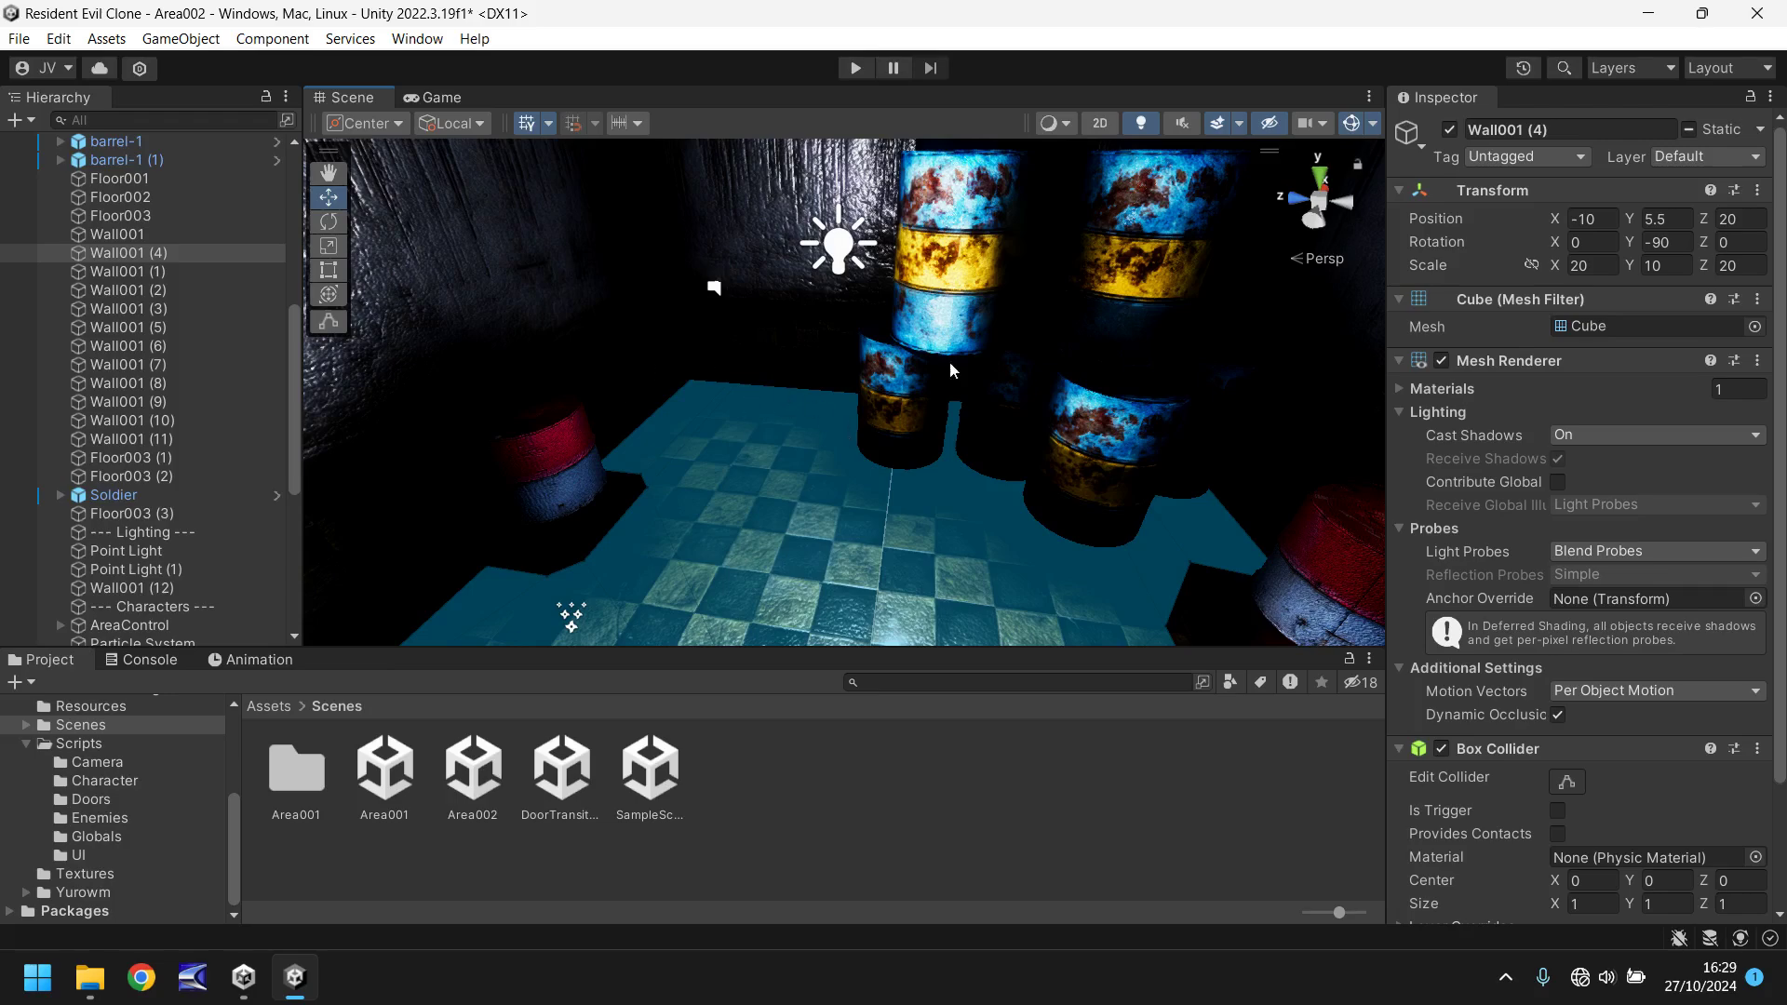
right_click_drag(1117, 373, 951, 450)
middle_click_drag(951, 451, 928, 447)
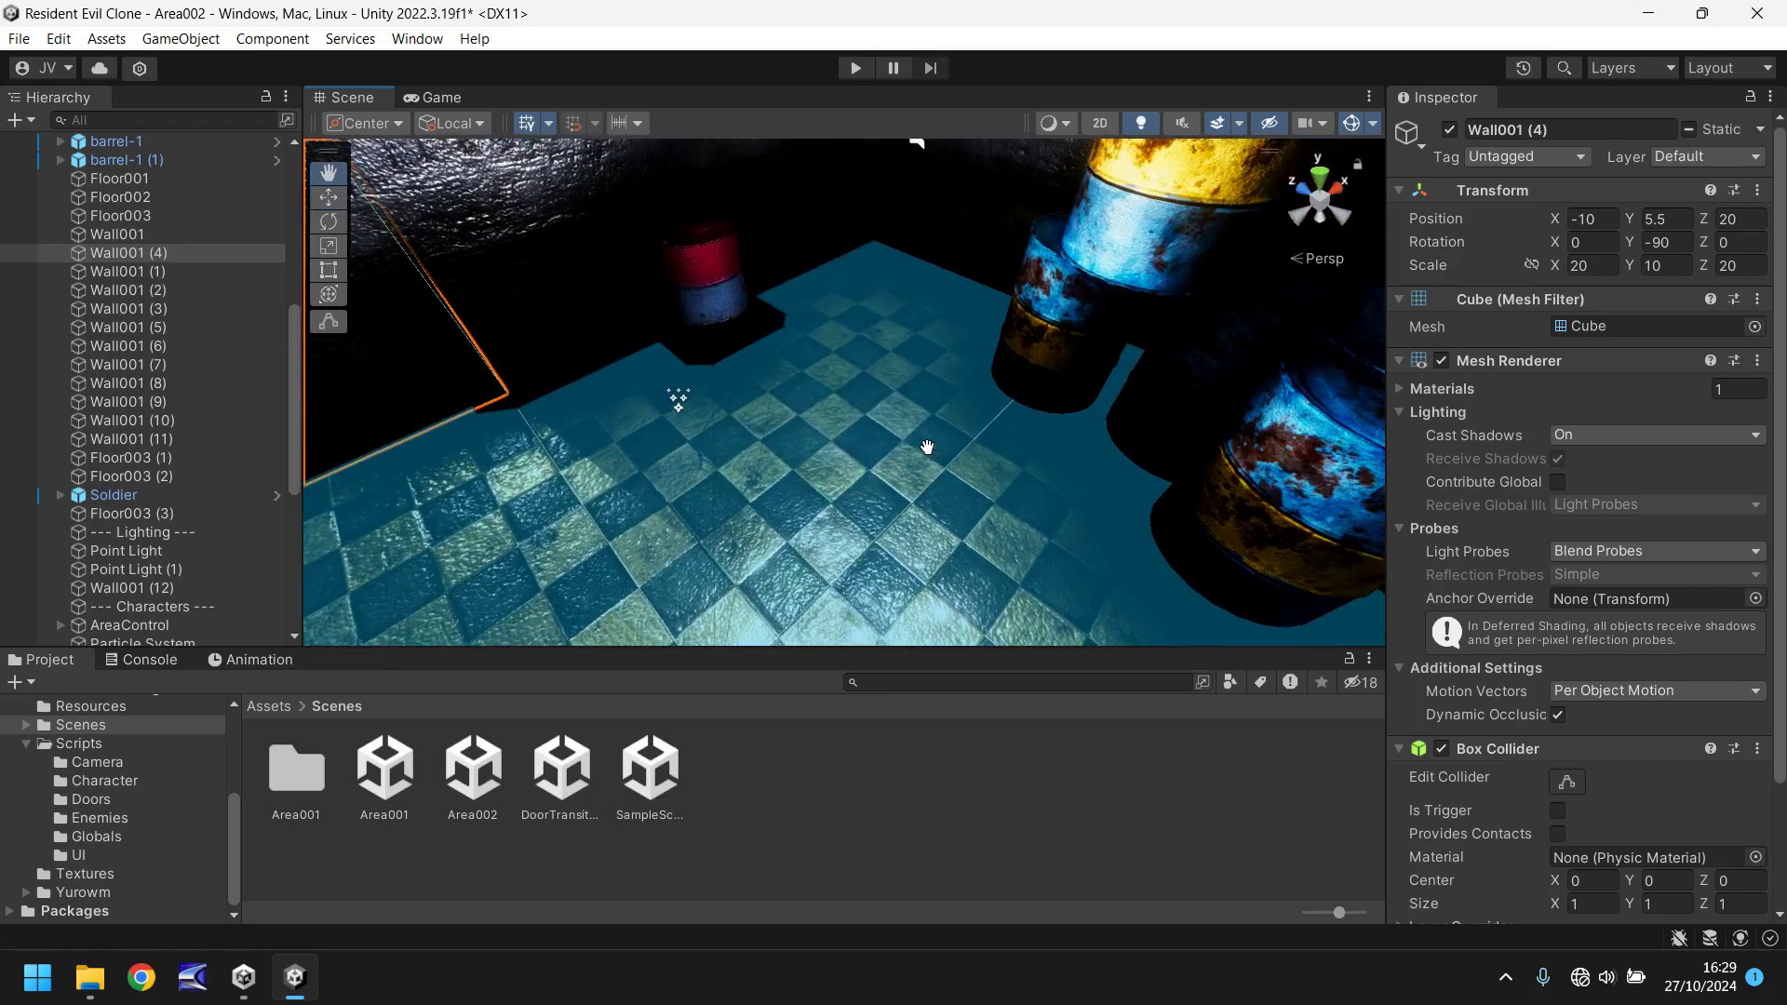
left_click(711, 467)
- Move Door1 slightly out of the wall behind the Soldier, to X -9.82
left_click_drag(711, 467, 304, 305, "alt")
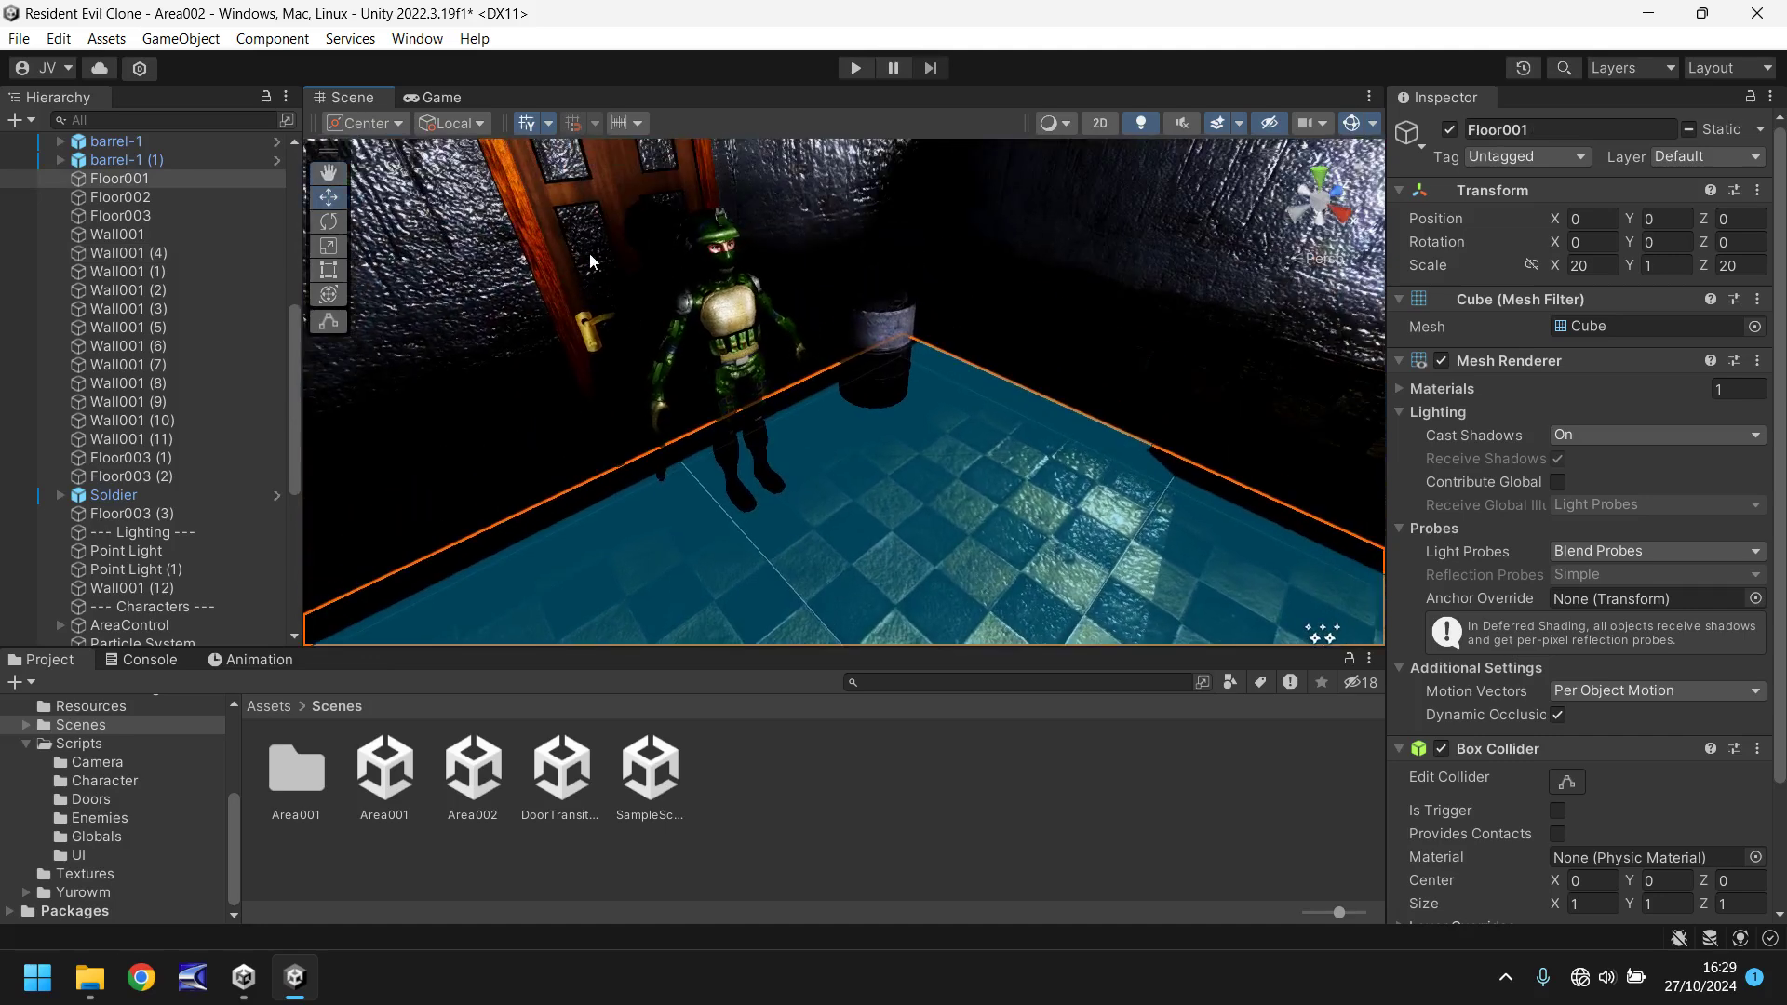
left_click(562, 250)
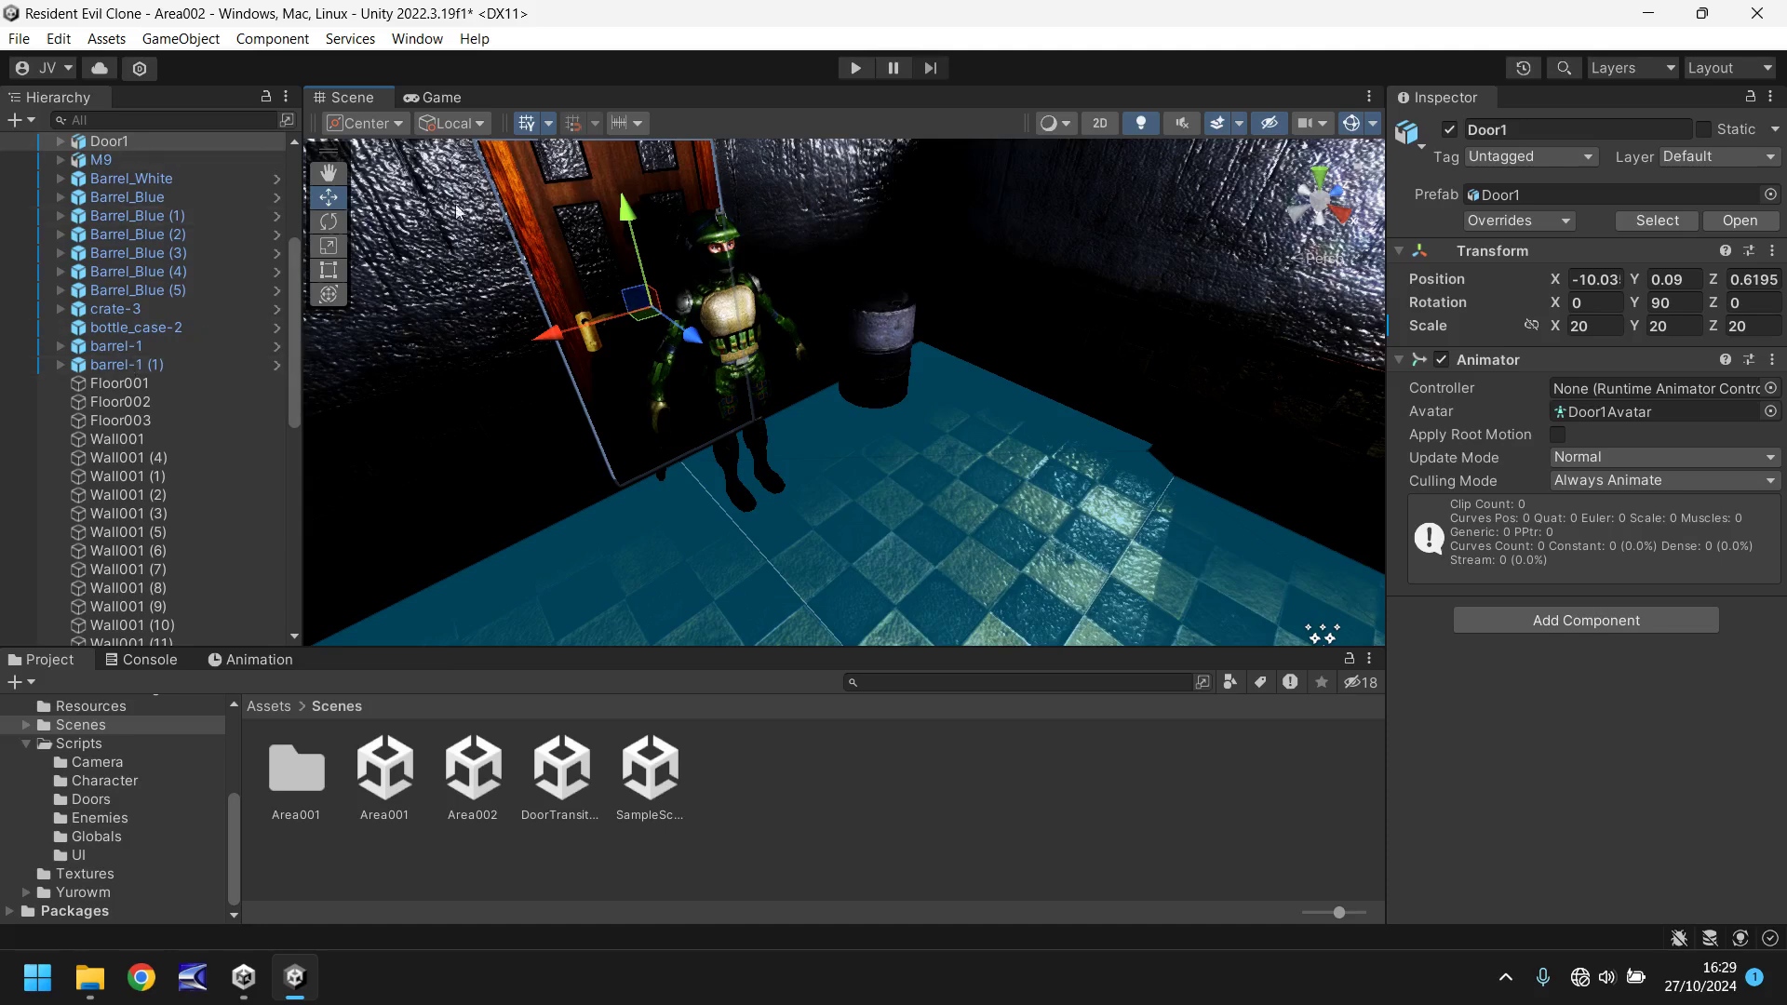
mouse_move(691, 336)
left_mouse_down()
mouse_move(666, 326)
mouse_move(700, 340)
left_mouse_up()
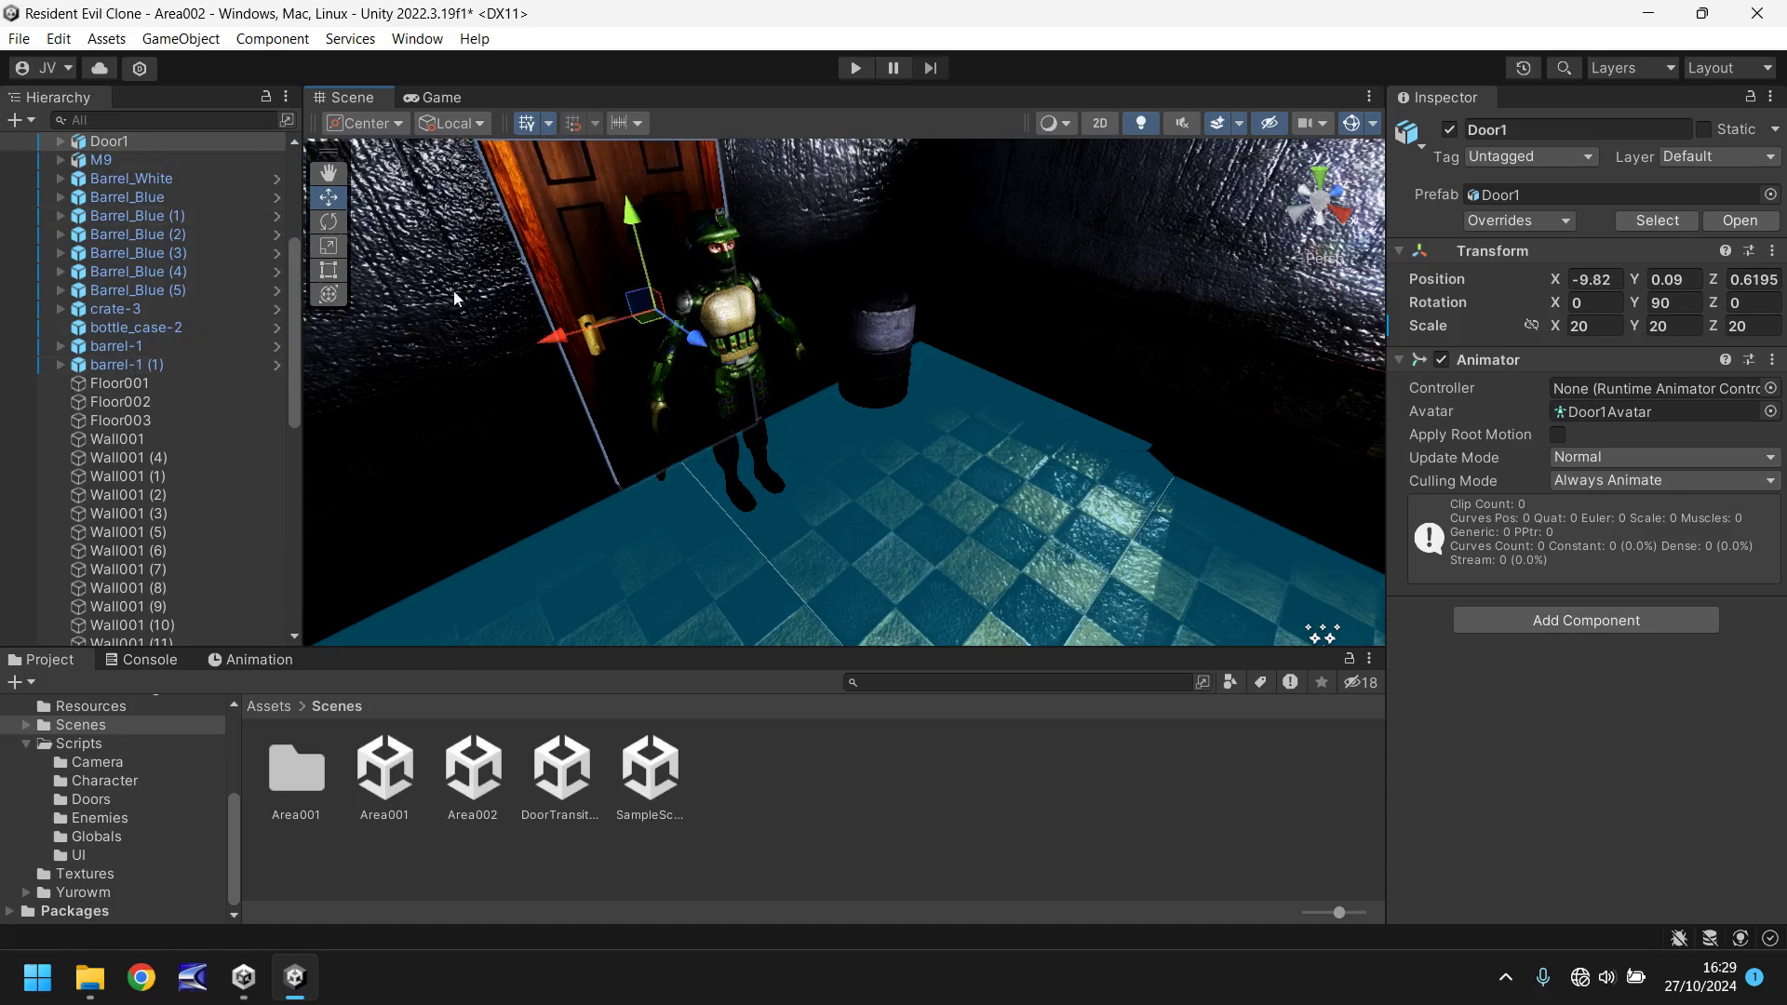
- Preview the game view, then activate Camera02 and deactivate Camera01
left_click(433, 97)
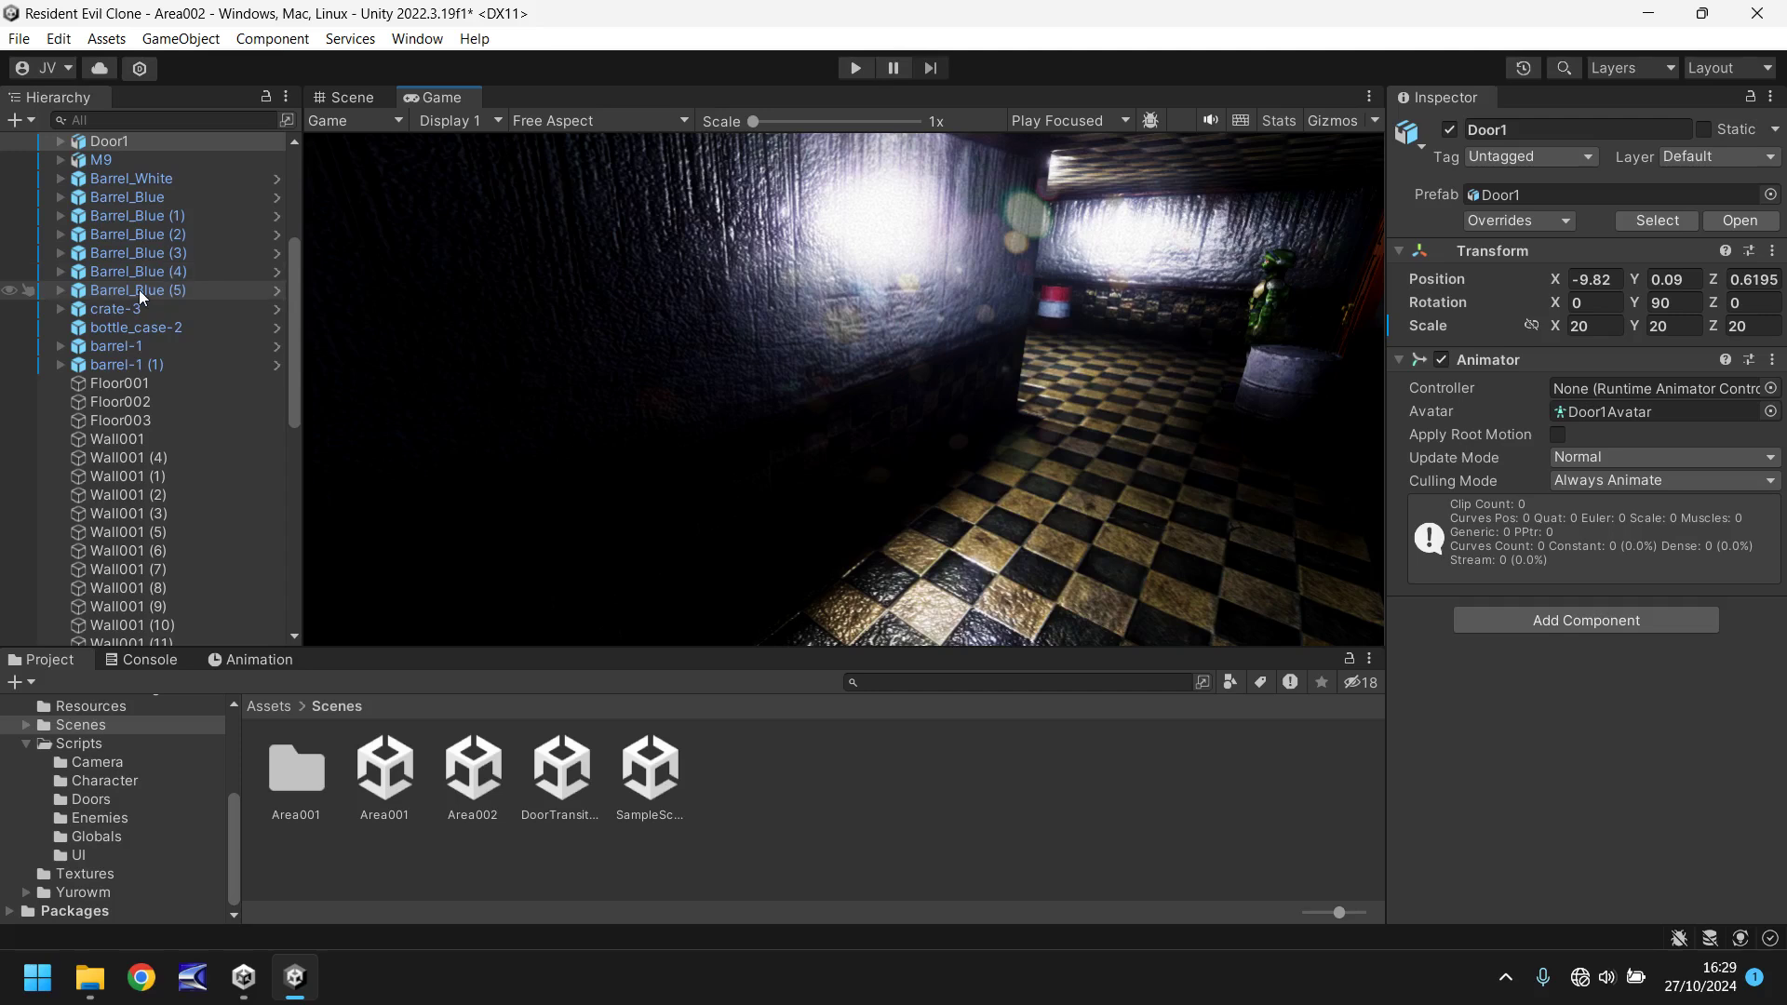
scroll(138, 290, "up", 5)
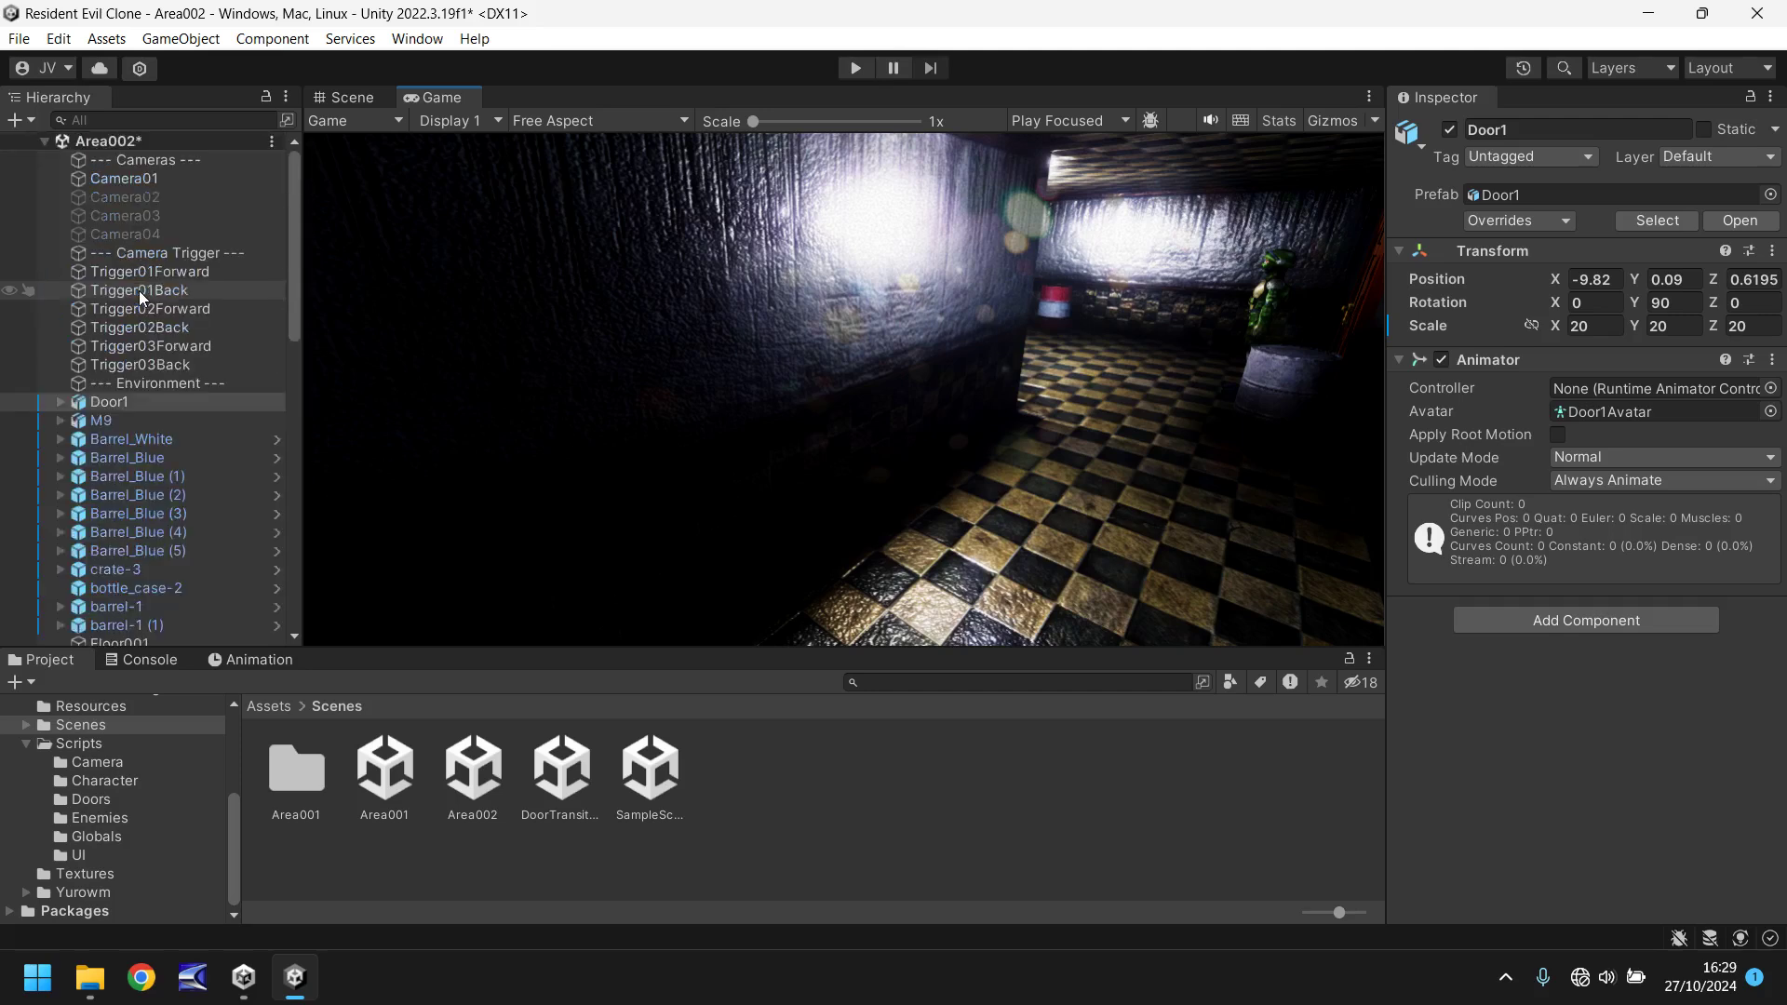
left_click(127, 195)
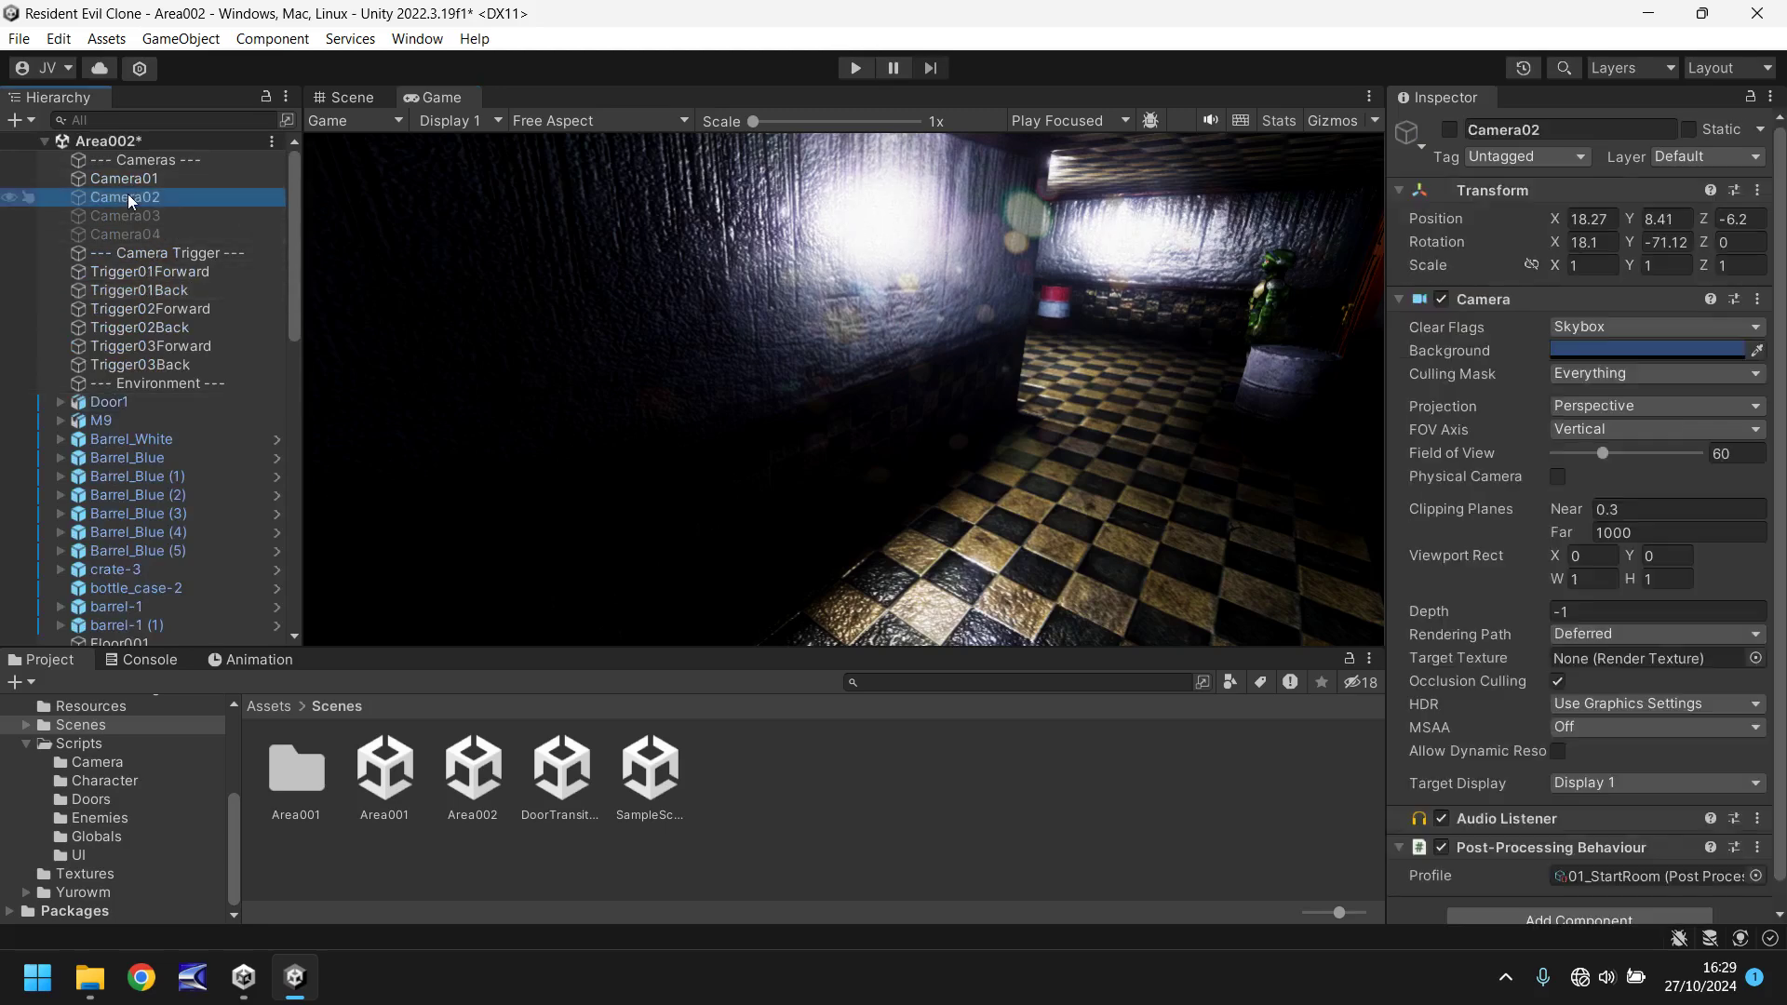
left_click(1449, 129)
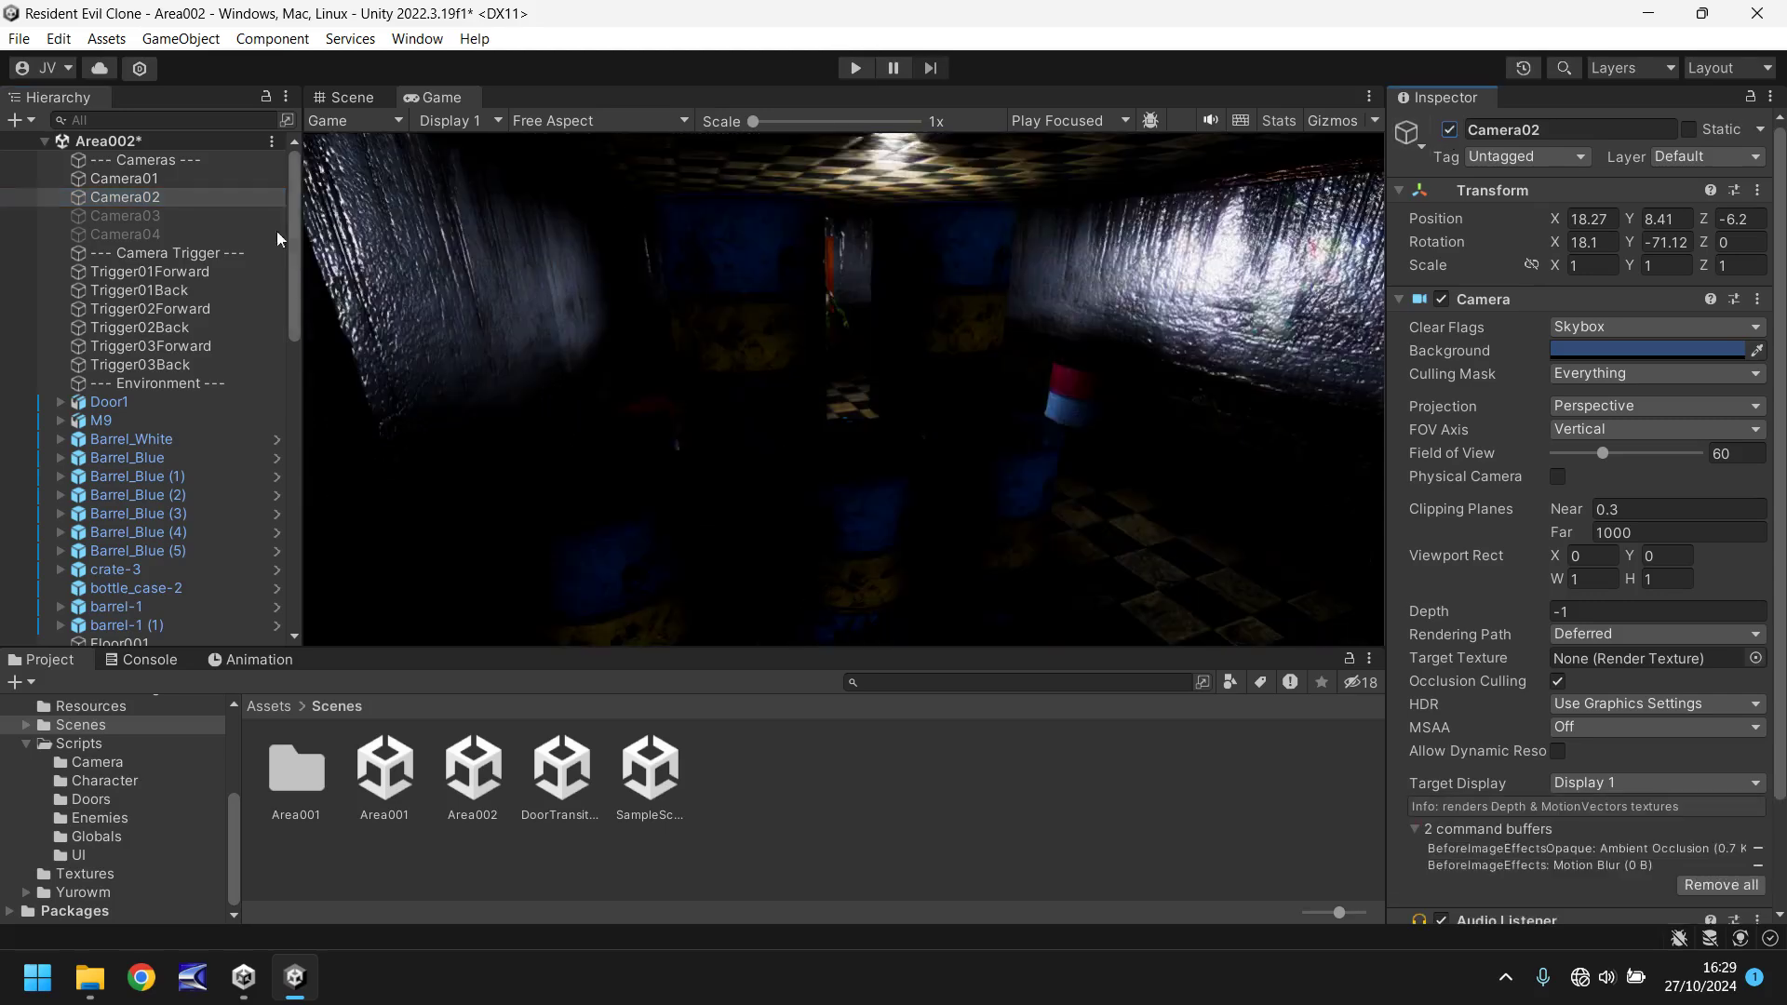
left_click(140, 179)
left_click(929, 249)
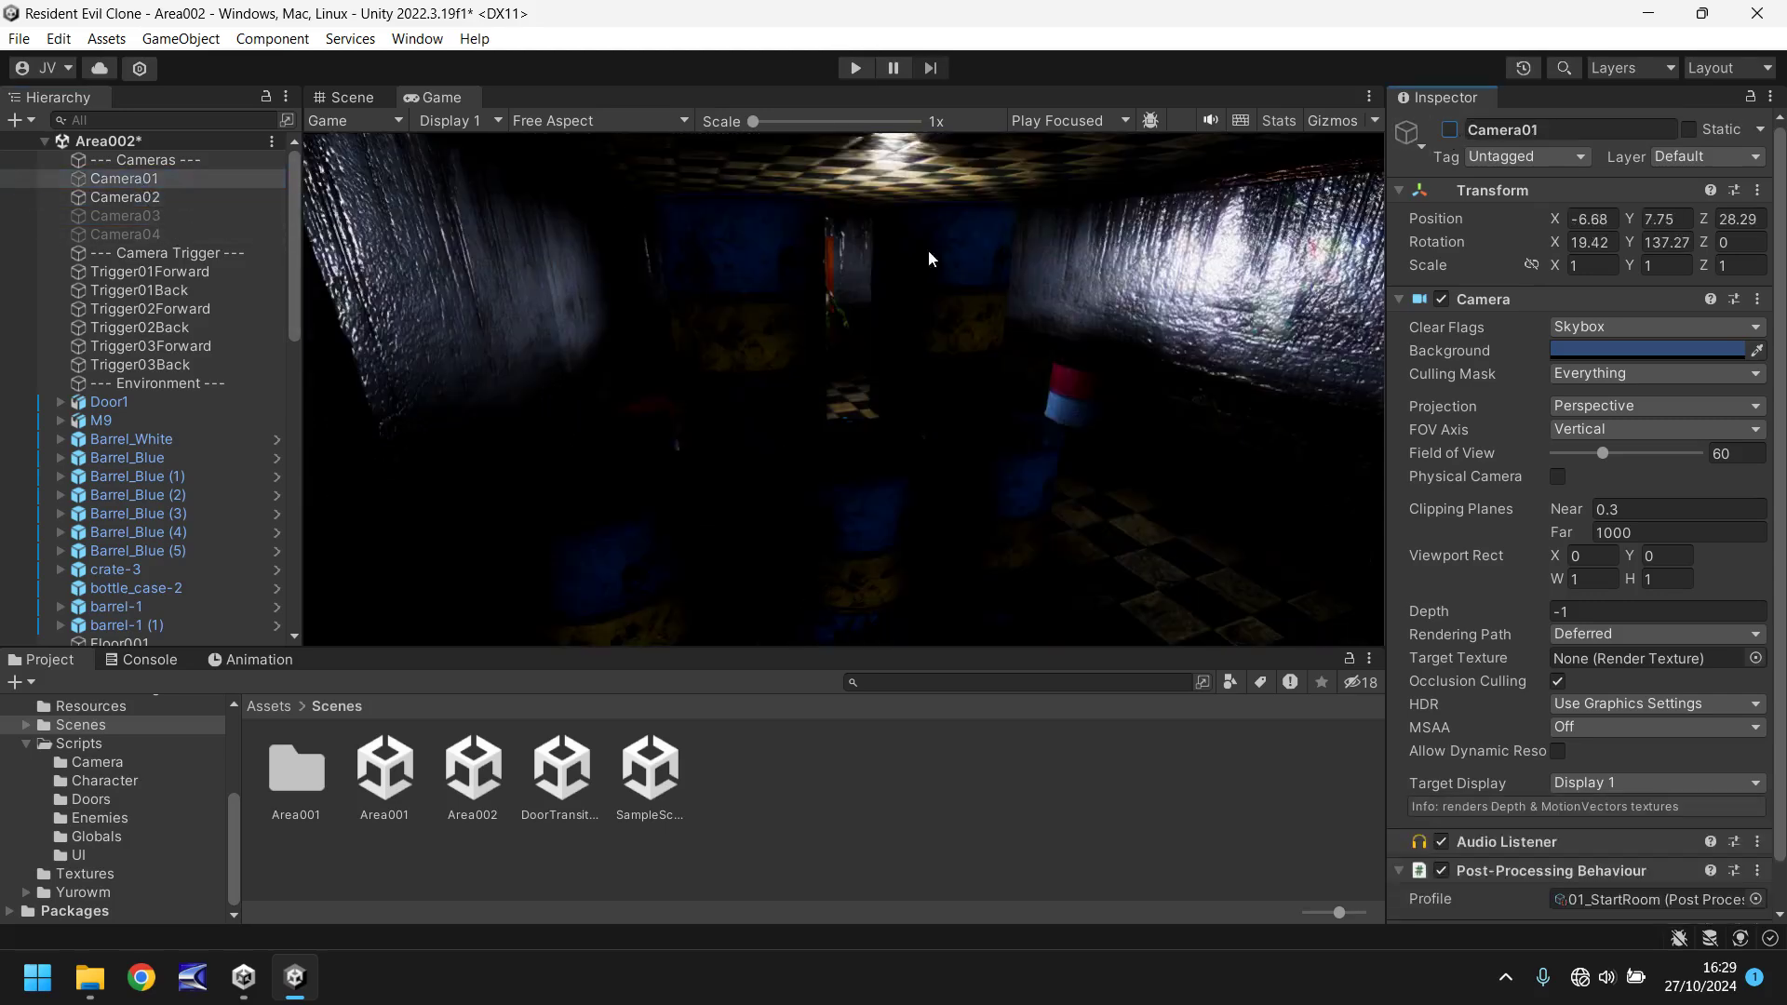
left_click(944, 350)
- Frame Camera02 in the scene and set its X rotation to 0
left_click(349, 97)
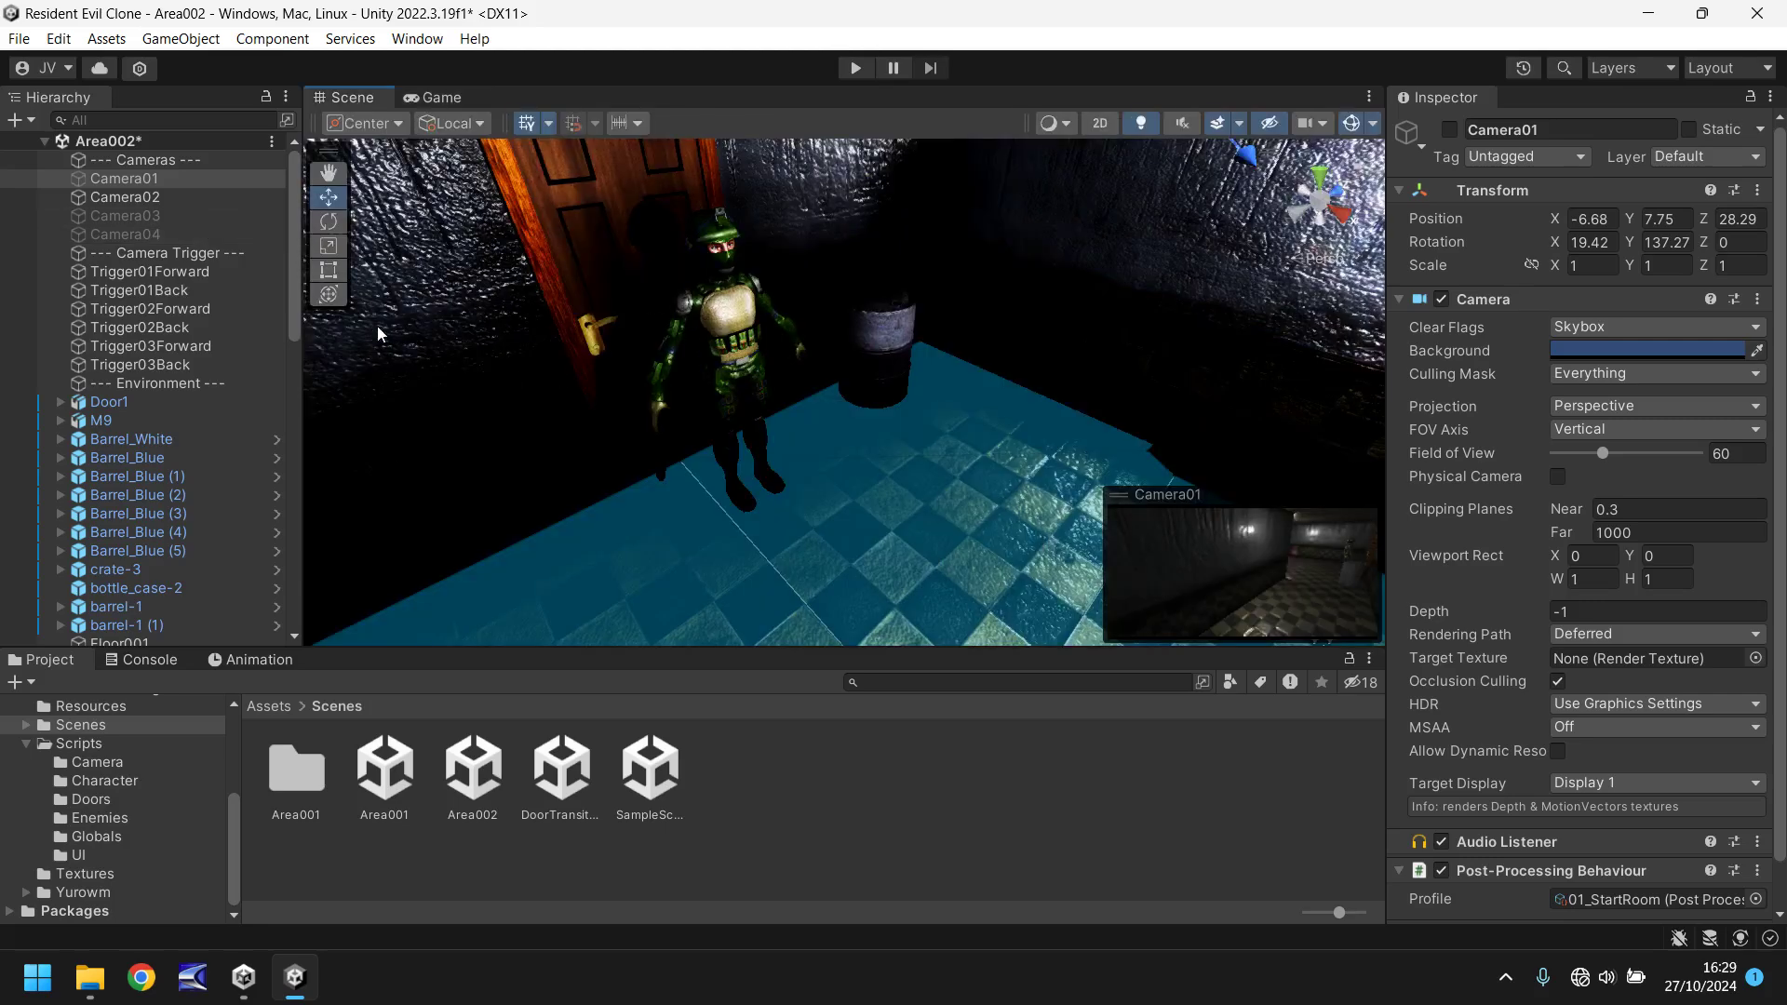
double_click(158, 198)
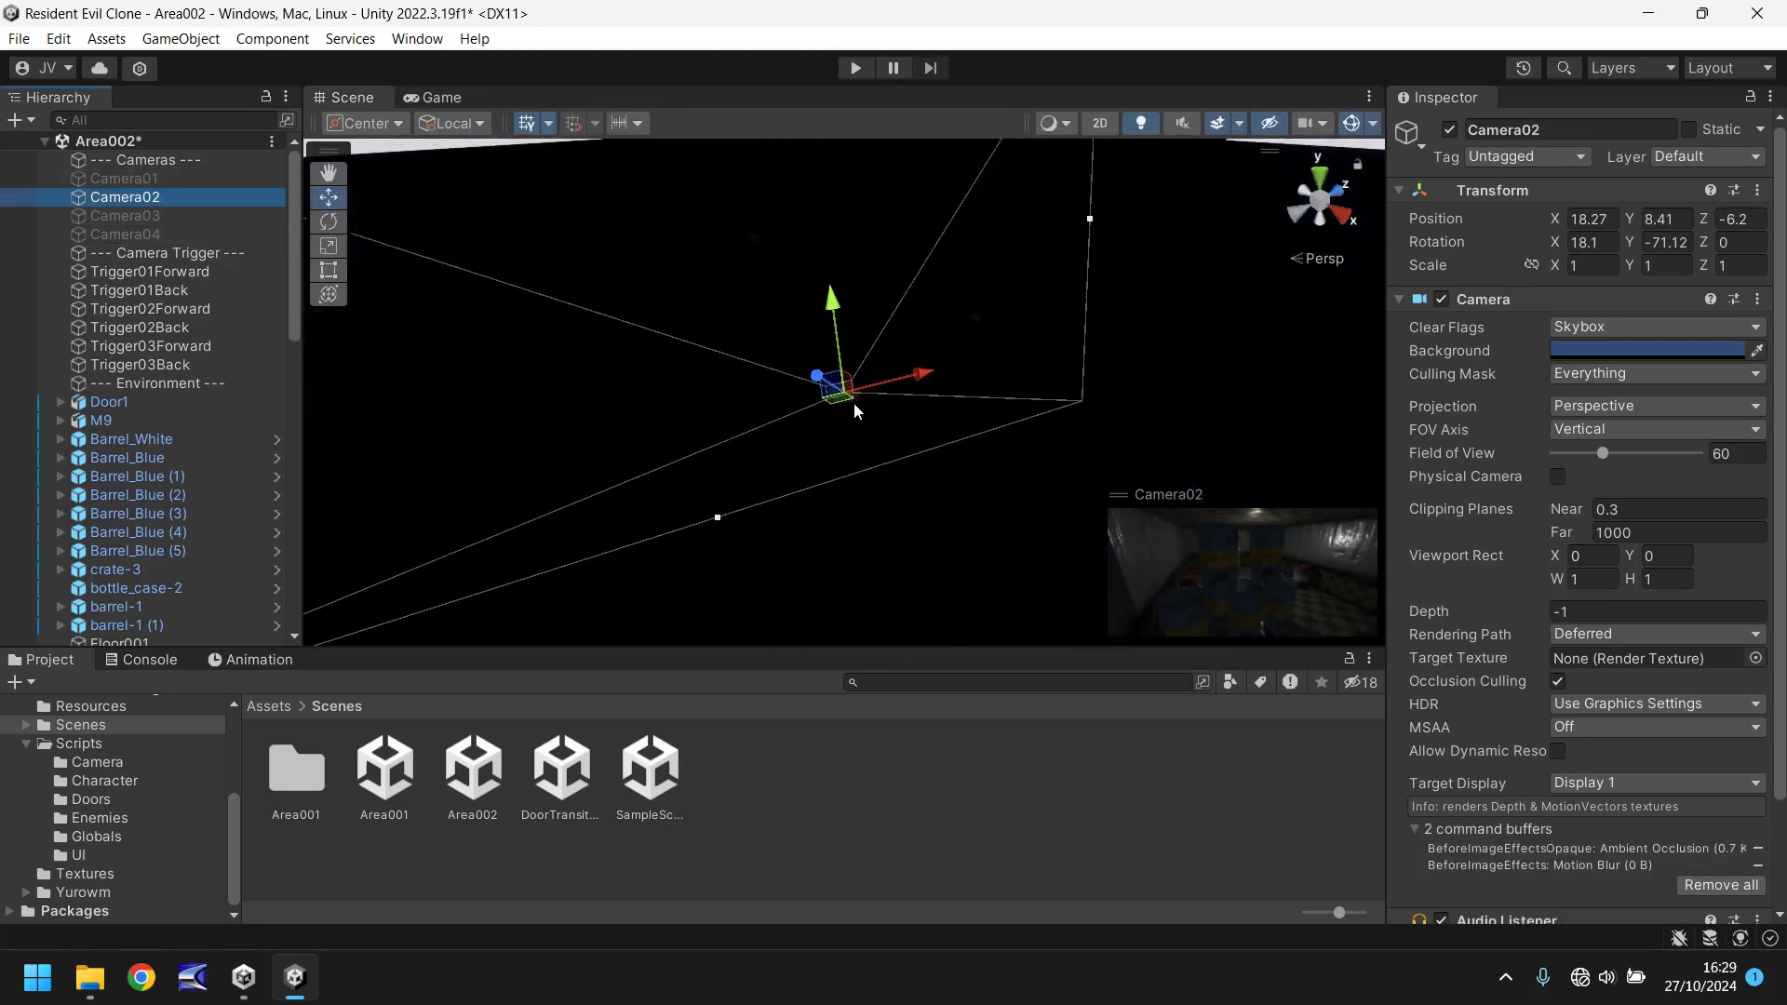
scroll(771, 396, "up", 6)
middle_click_drag(649, 305, 762, 340)
right_click_drag(761, 340, 991, 358)
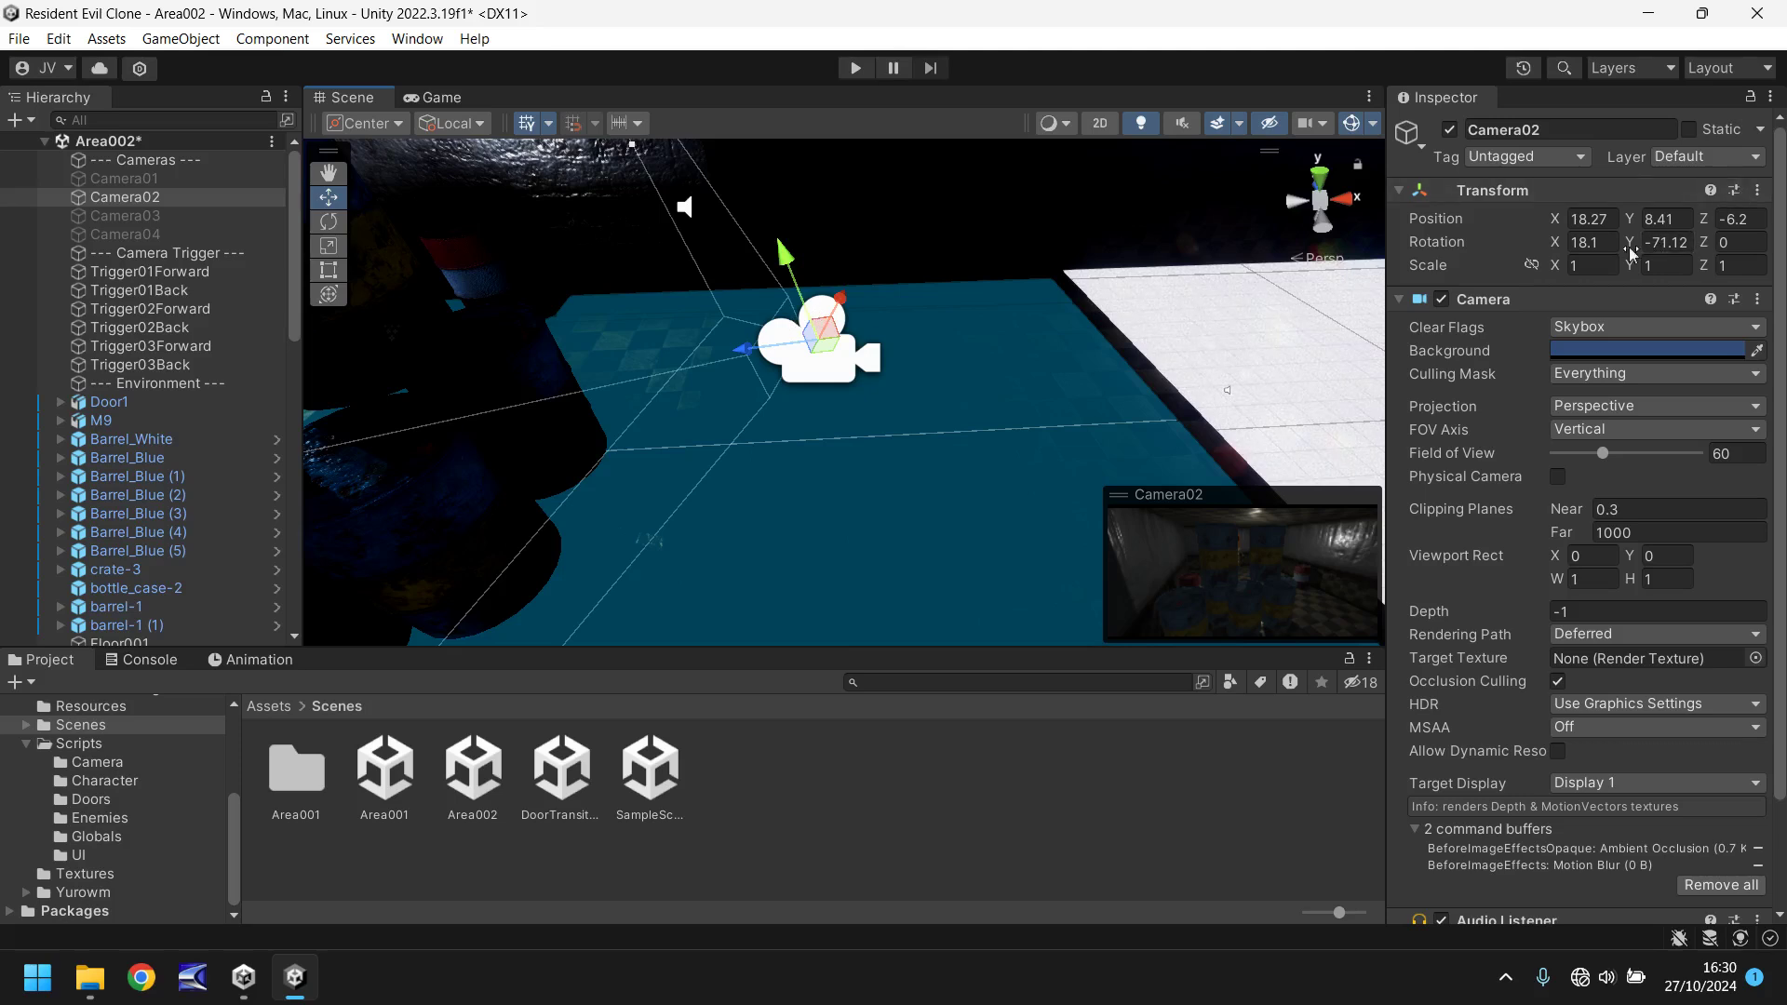
left_click(1592, 242)
type("0")
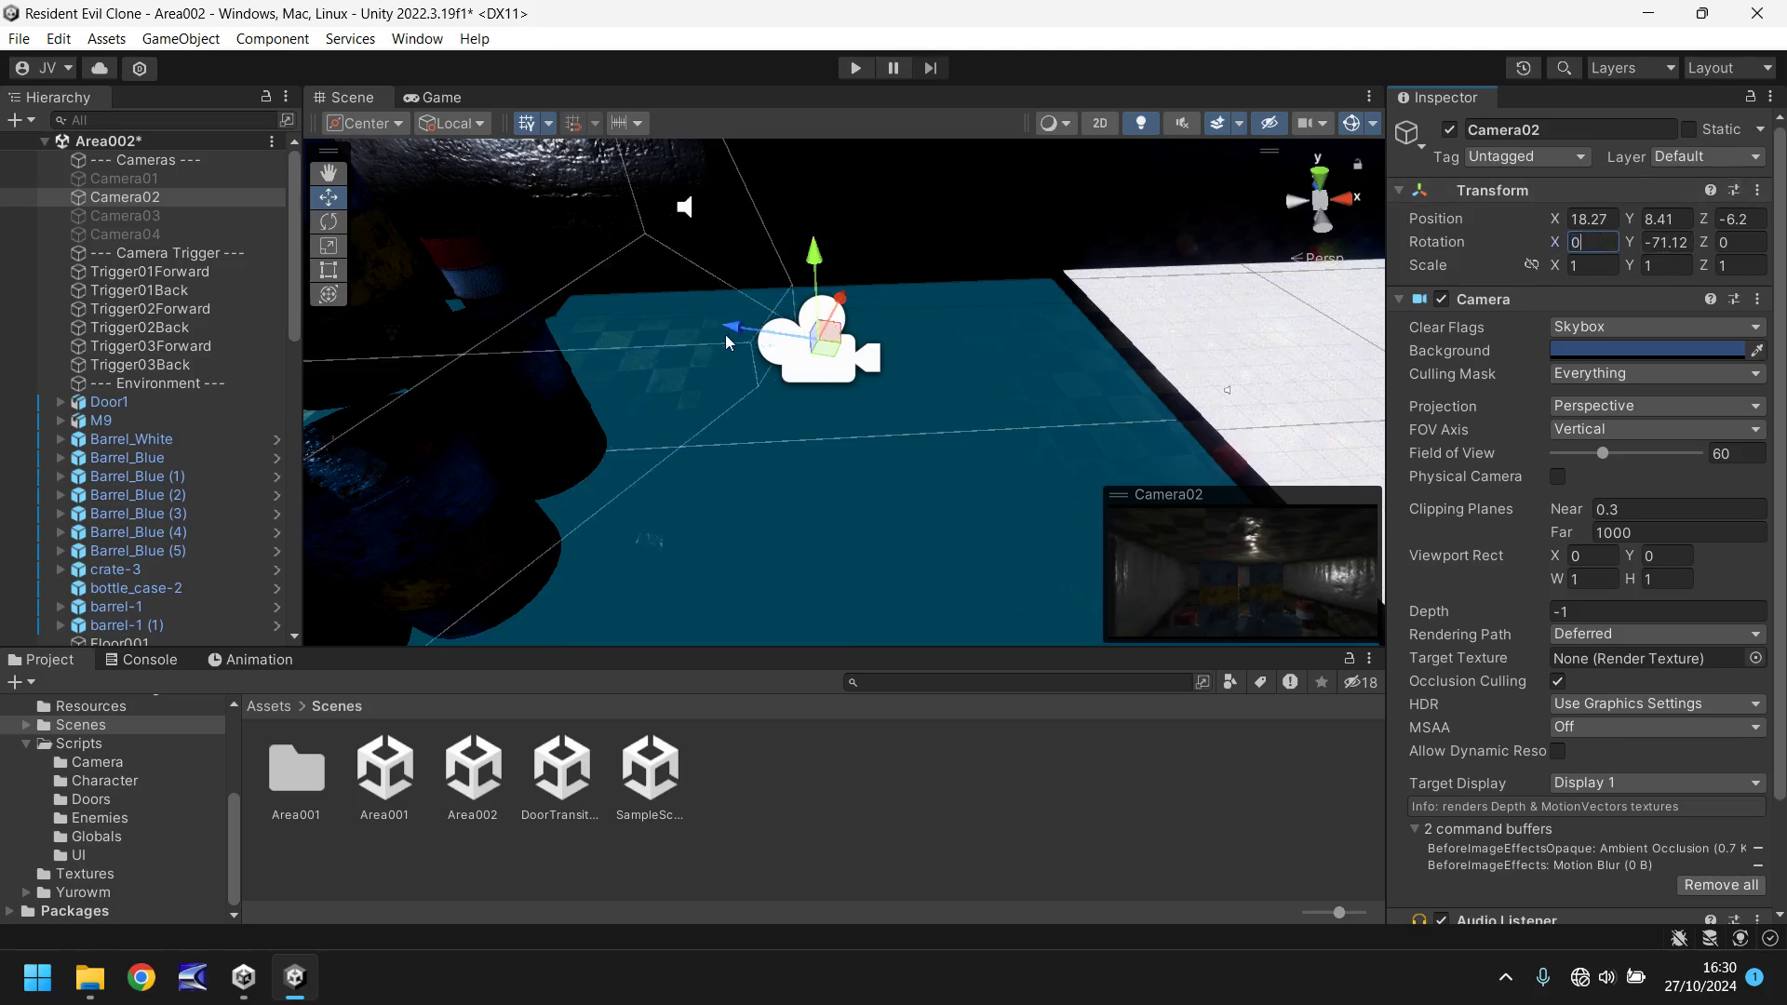
- Move Camera02 across the room to the door end, at about X -7.16, Z 2.5
left_click_drag(733, 327, 2, 296)
right_click_drag(707, 307, 684, 216)
middle_click_drag(606, 260, 1460, 433)
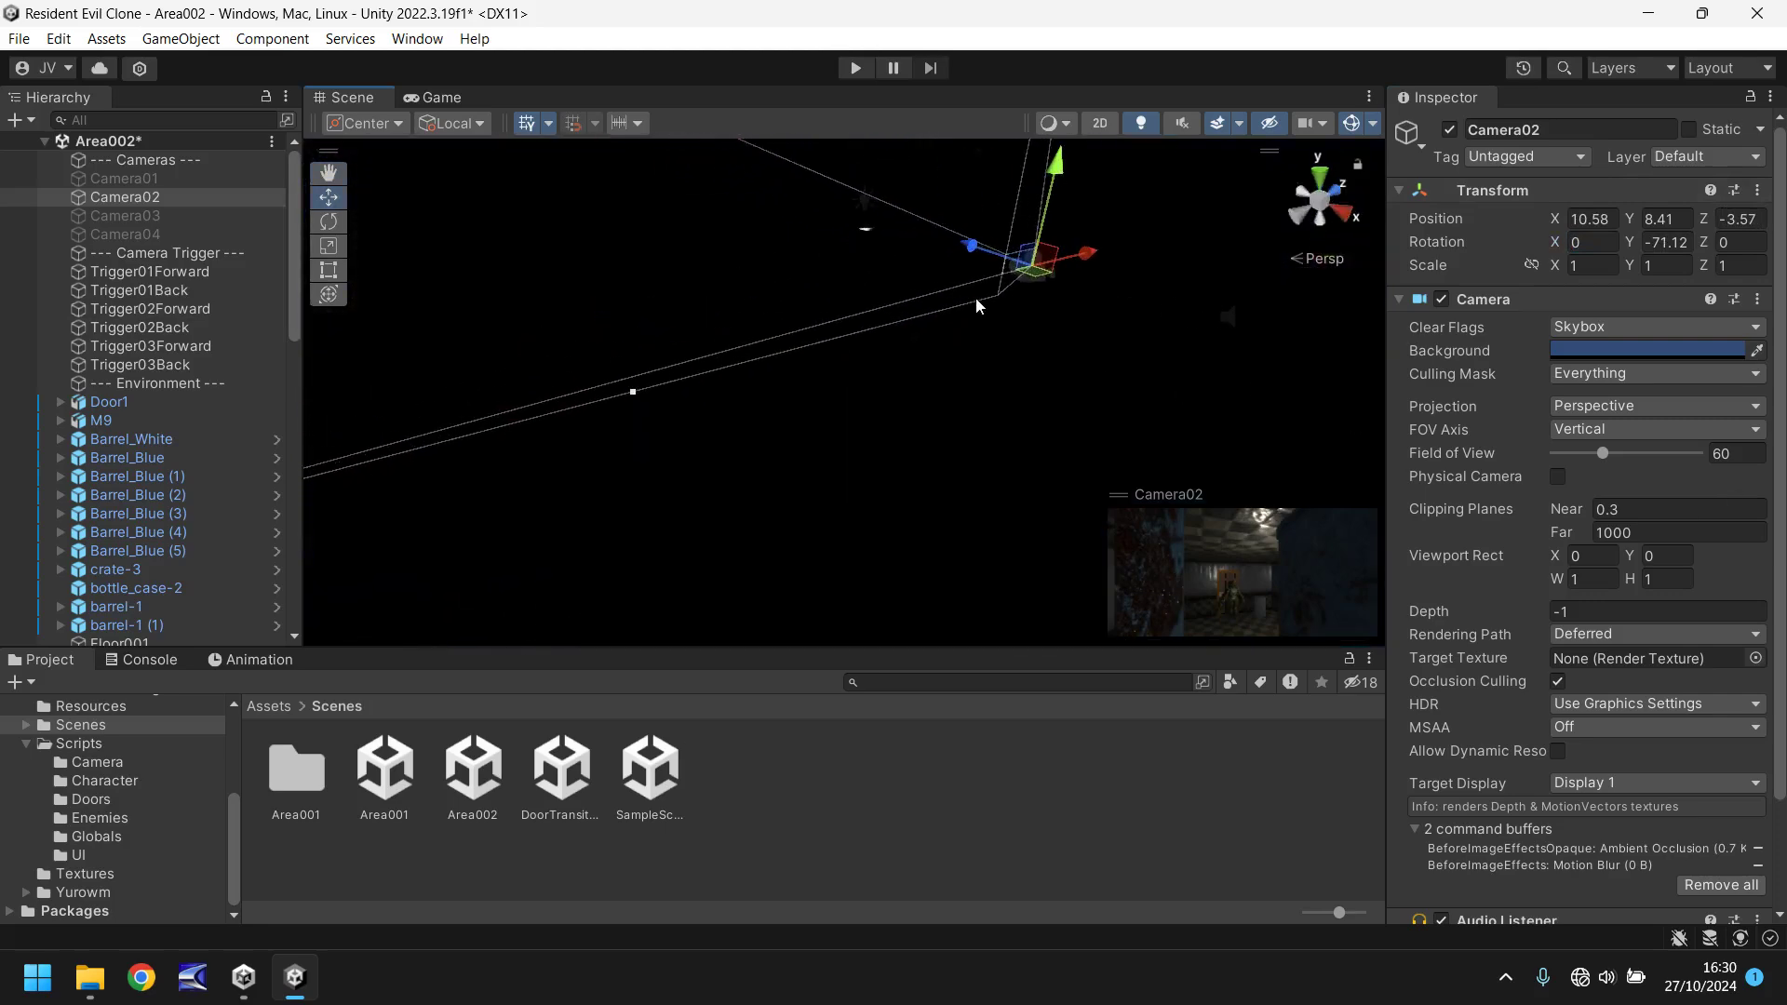
left_click_drag(976, 304, 700, 222, "alt")
left_click(935, 244)
left_click(1138, 277)
- Turn Camera02 to face back into the room, with rotation X 0.2 and Y 139.12
left_click_drag(1567, 249, 710, 549)
key("BackSpace")
key("BackSpace")
key("BackSpace")
key("BackSpace")
key("BackSpace")
type("128.04")
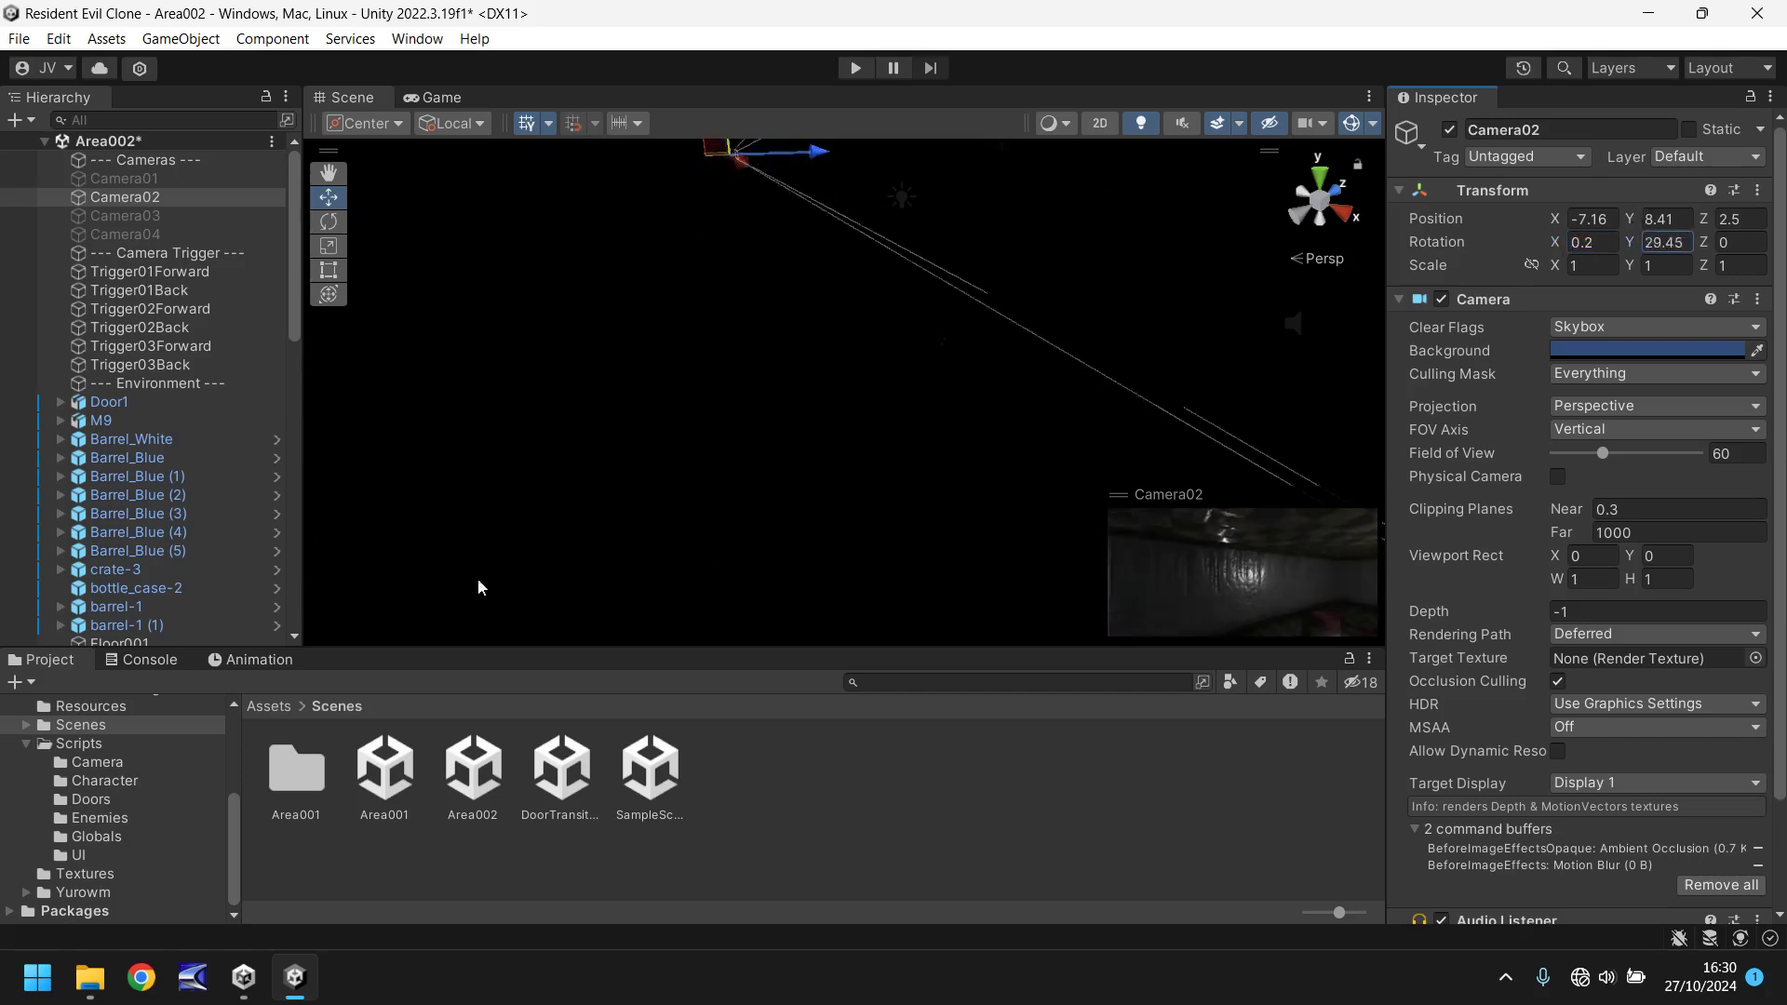
left_click_drag(550, 738, 910, 676)
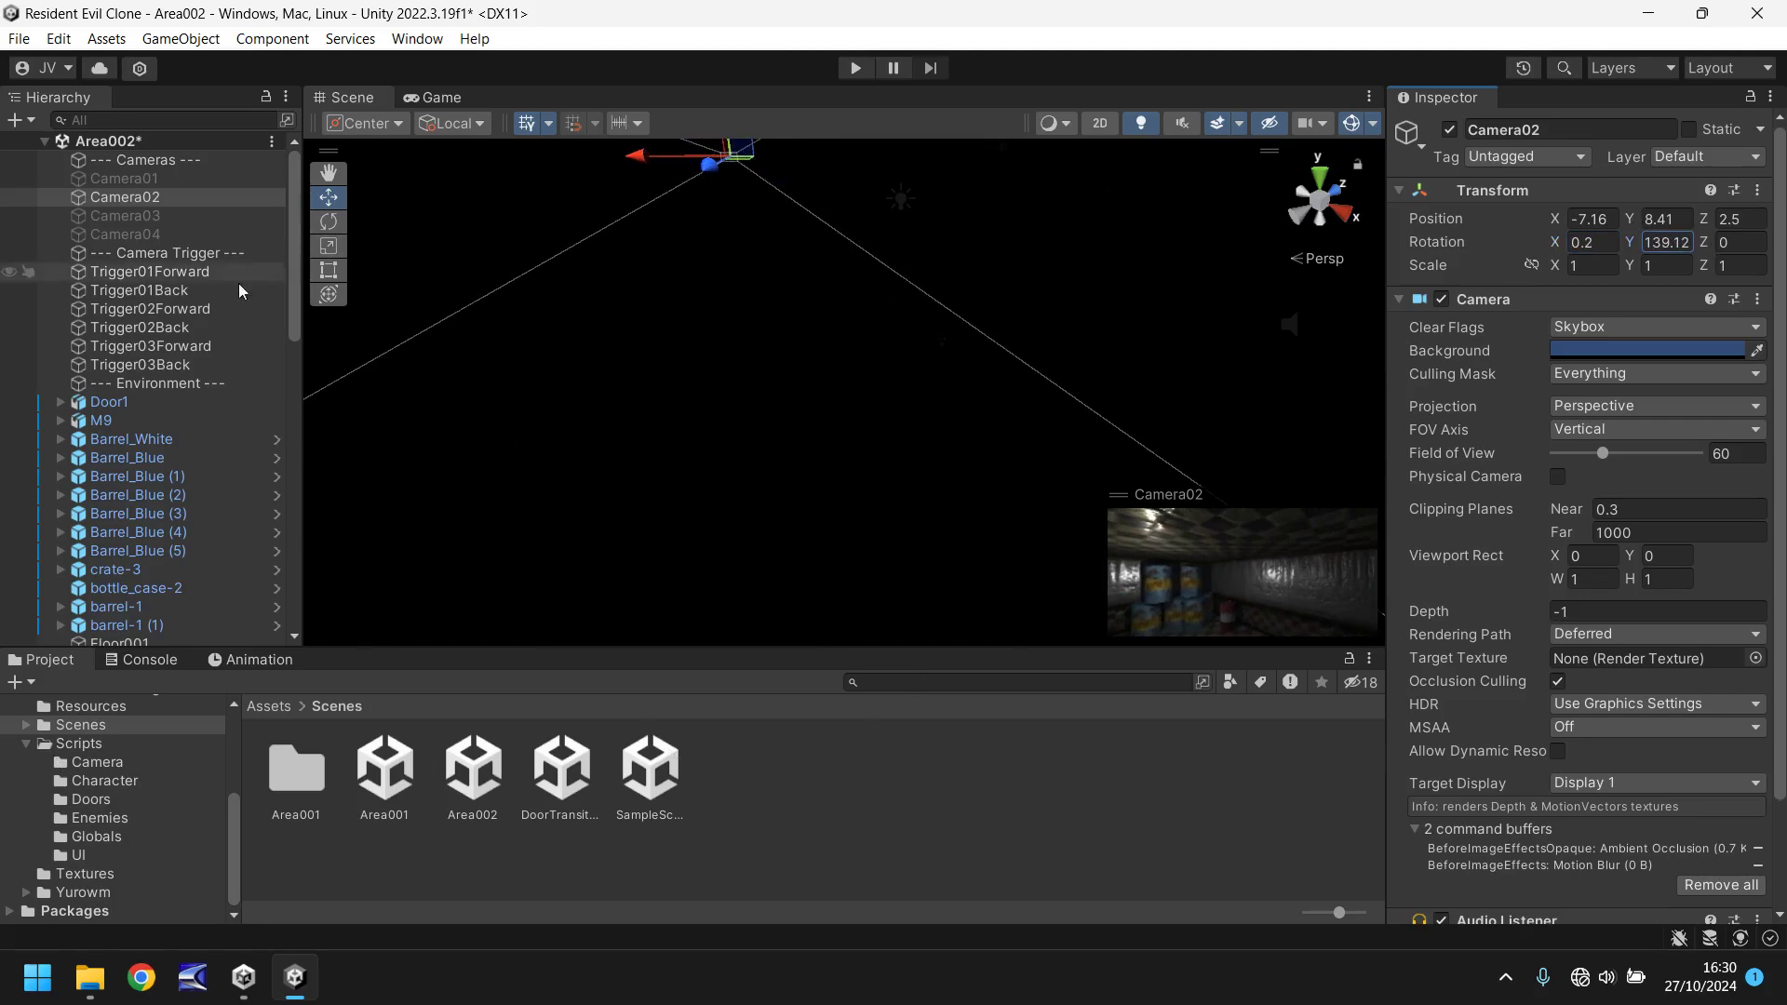
- Move Camera02 back into the corner at about X -7.03, Z 4.14 and tilt it down to X rotation 33.7
left_click(132, 198)
double_click(132, 196)
scroll(739, 367, "up", 10)
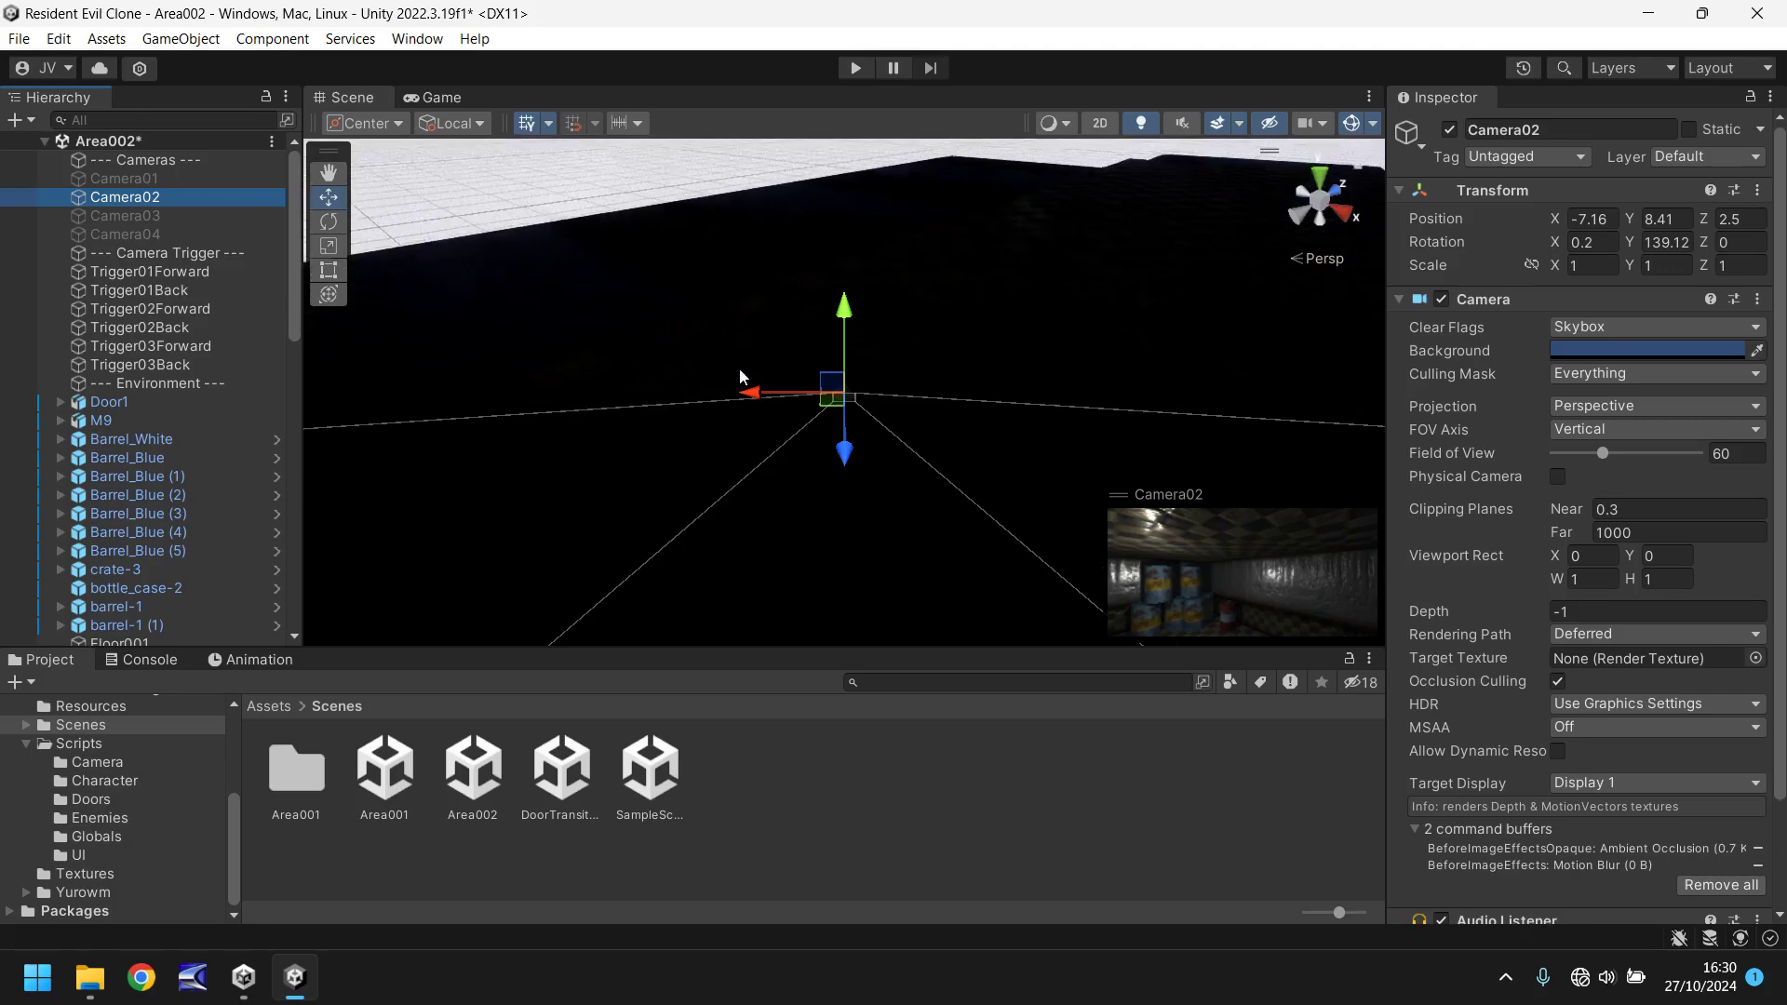
left_click_drag(892, 399, 1003, 363)
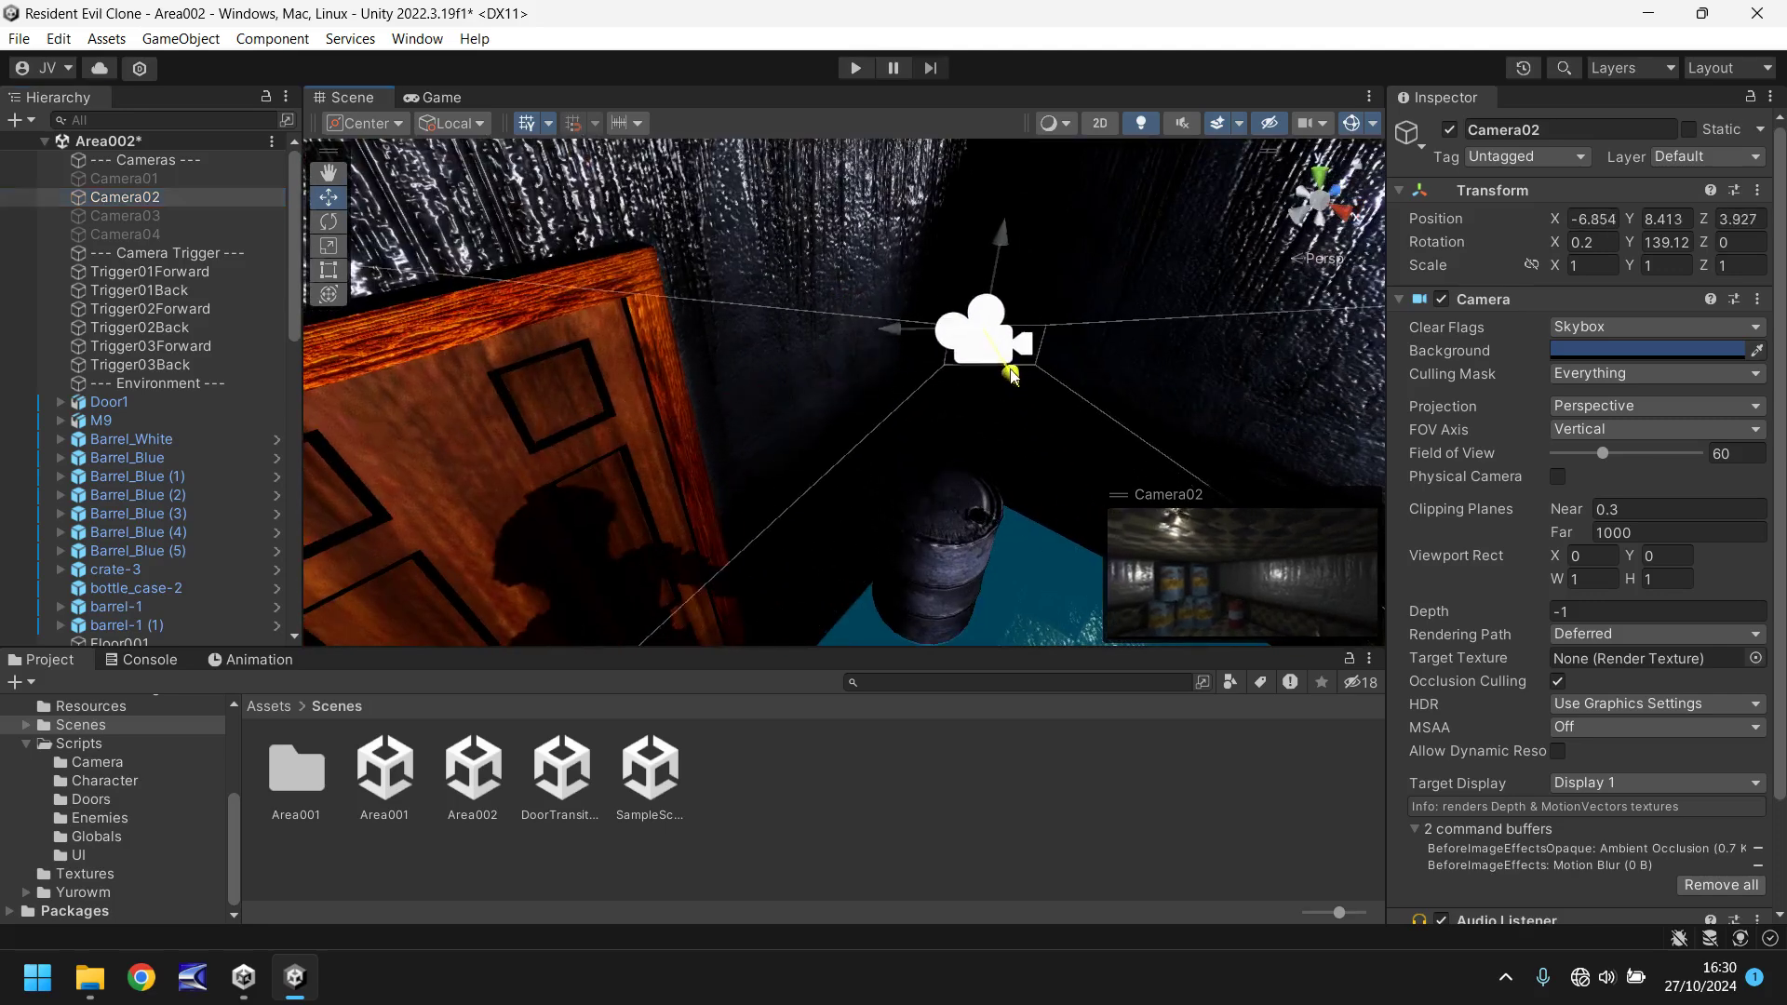
left_click_drag(1561, 245, 1725, 250)
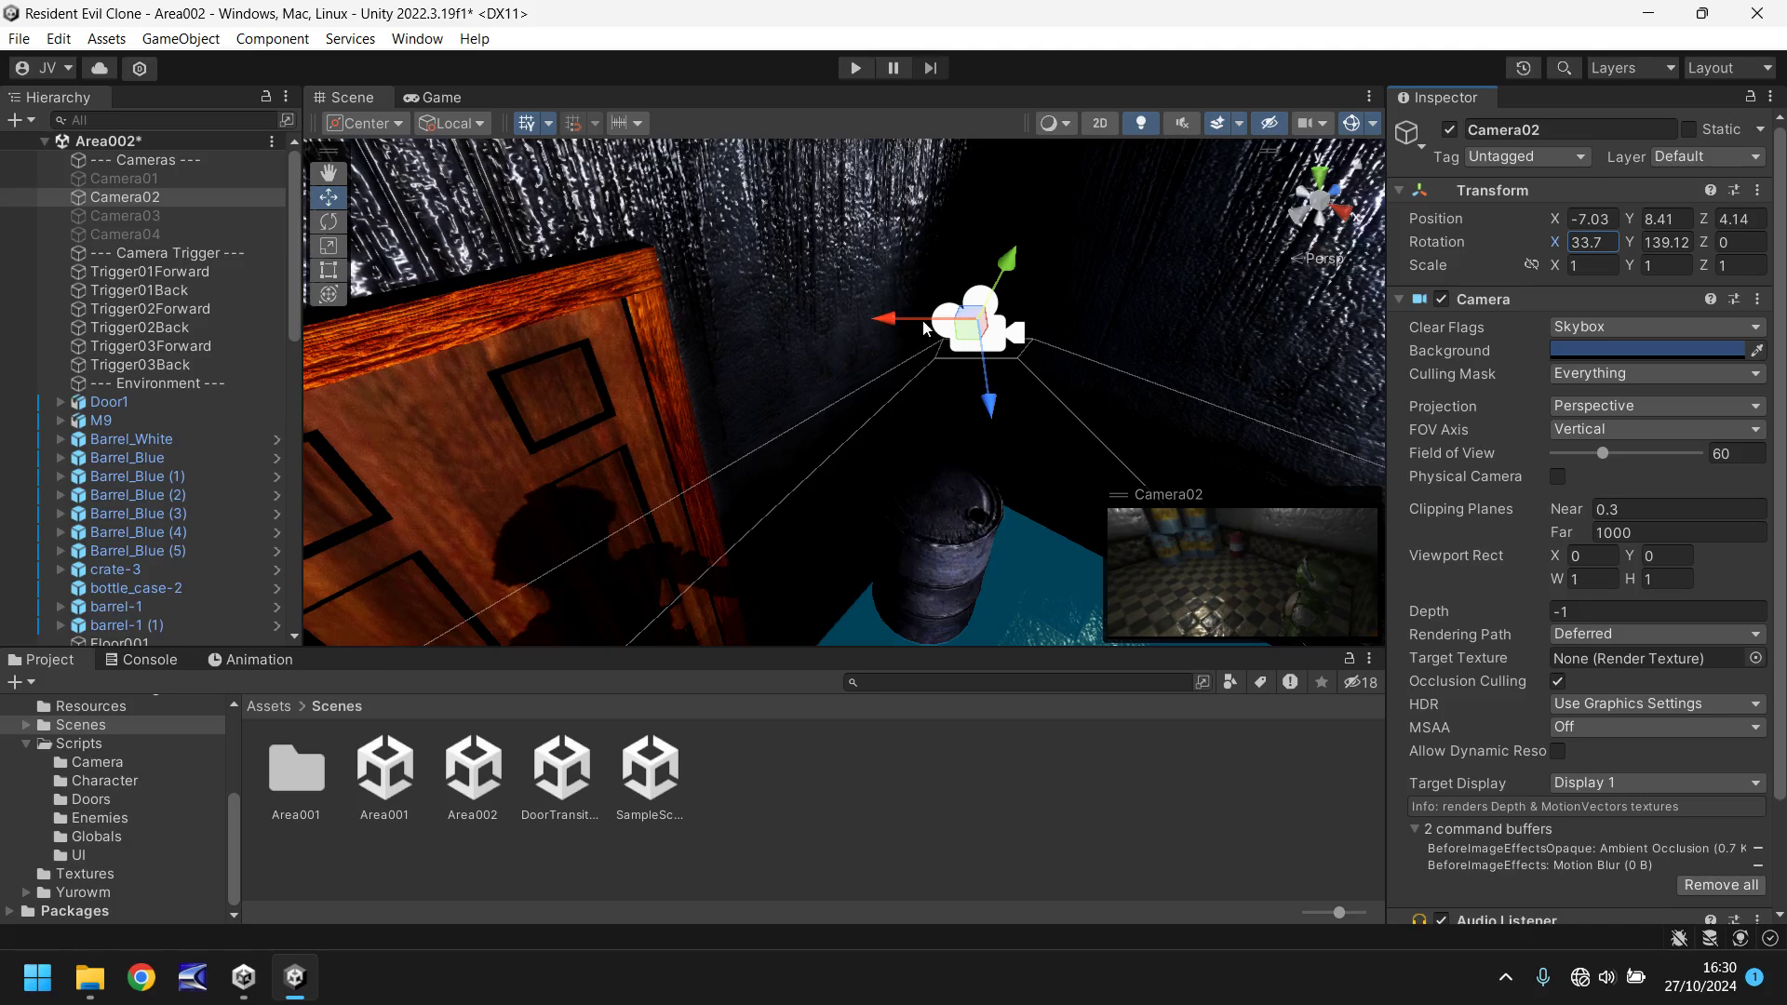
- Shift Camera02 to about X -6.38, Z 4.7, turn it to Y rotation 155.06, and preview the shot in the game view
right_click_drag(856, 349, 972, 263)
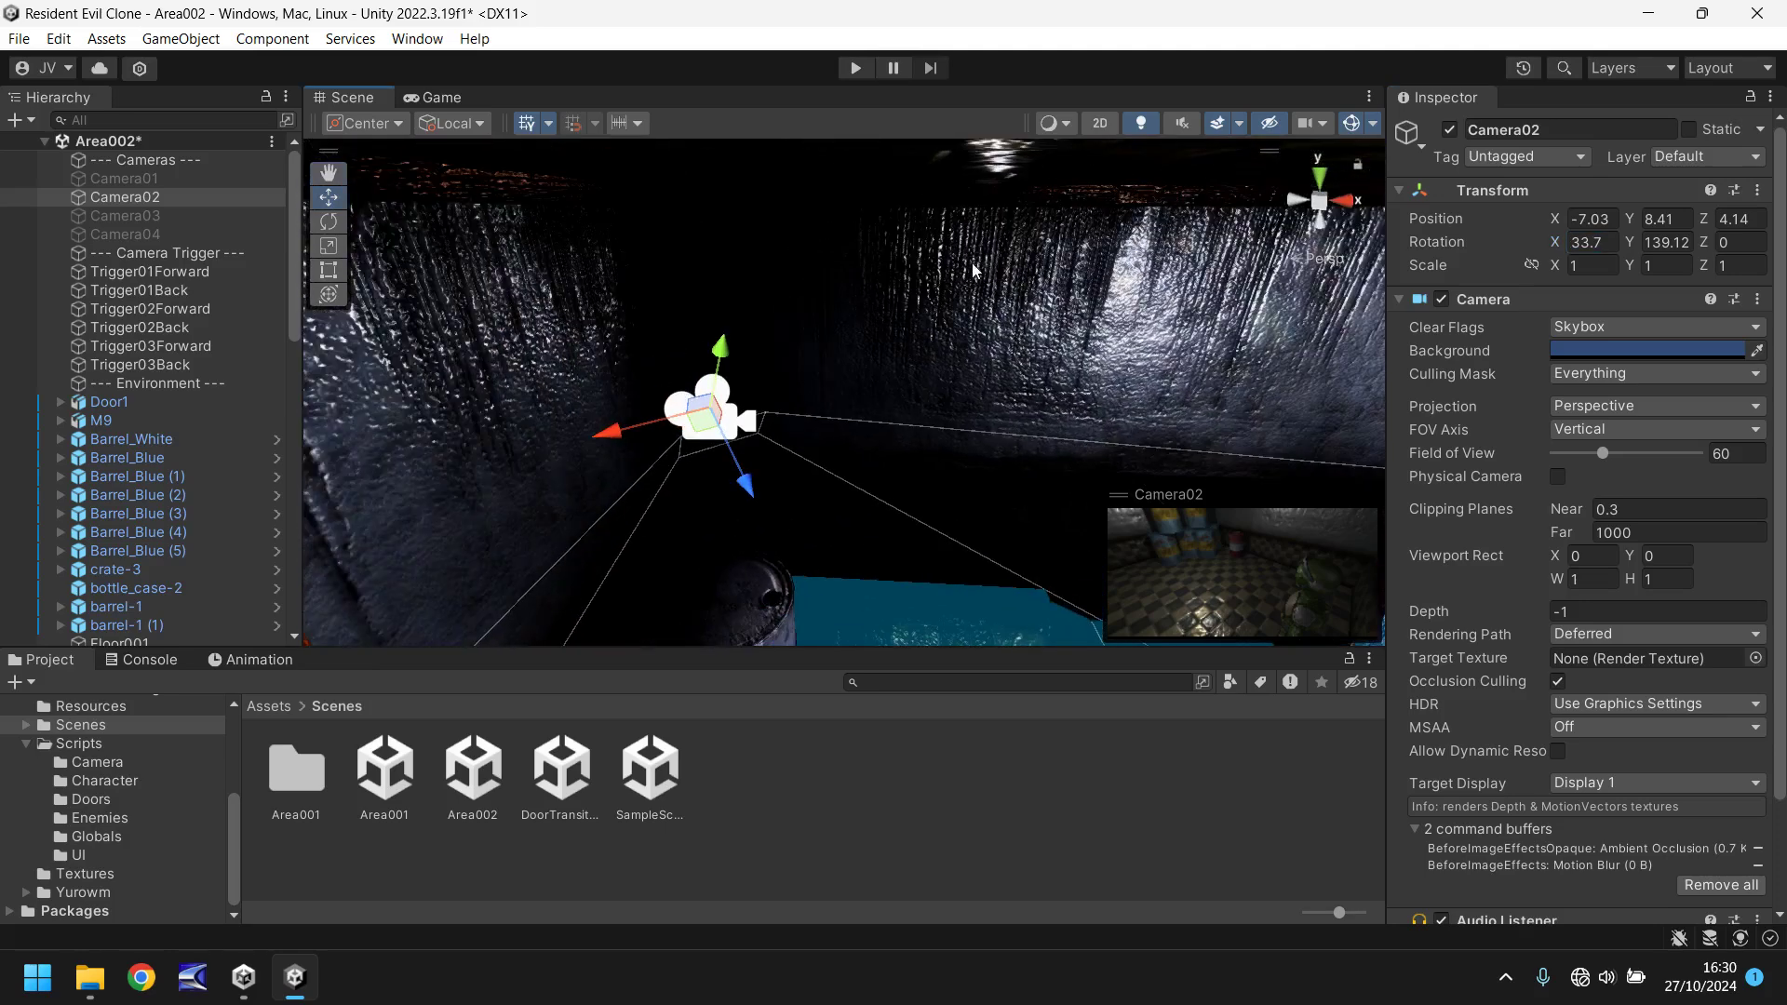
left_click_drag(634, 431, 716, 449)
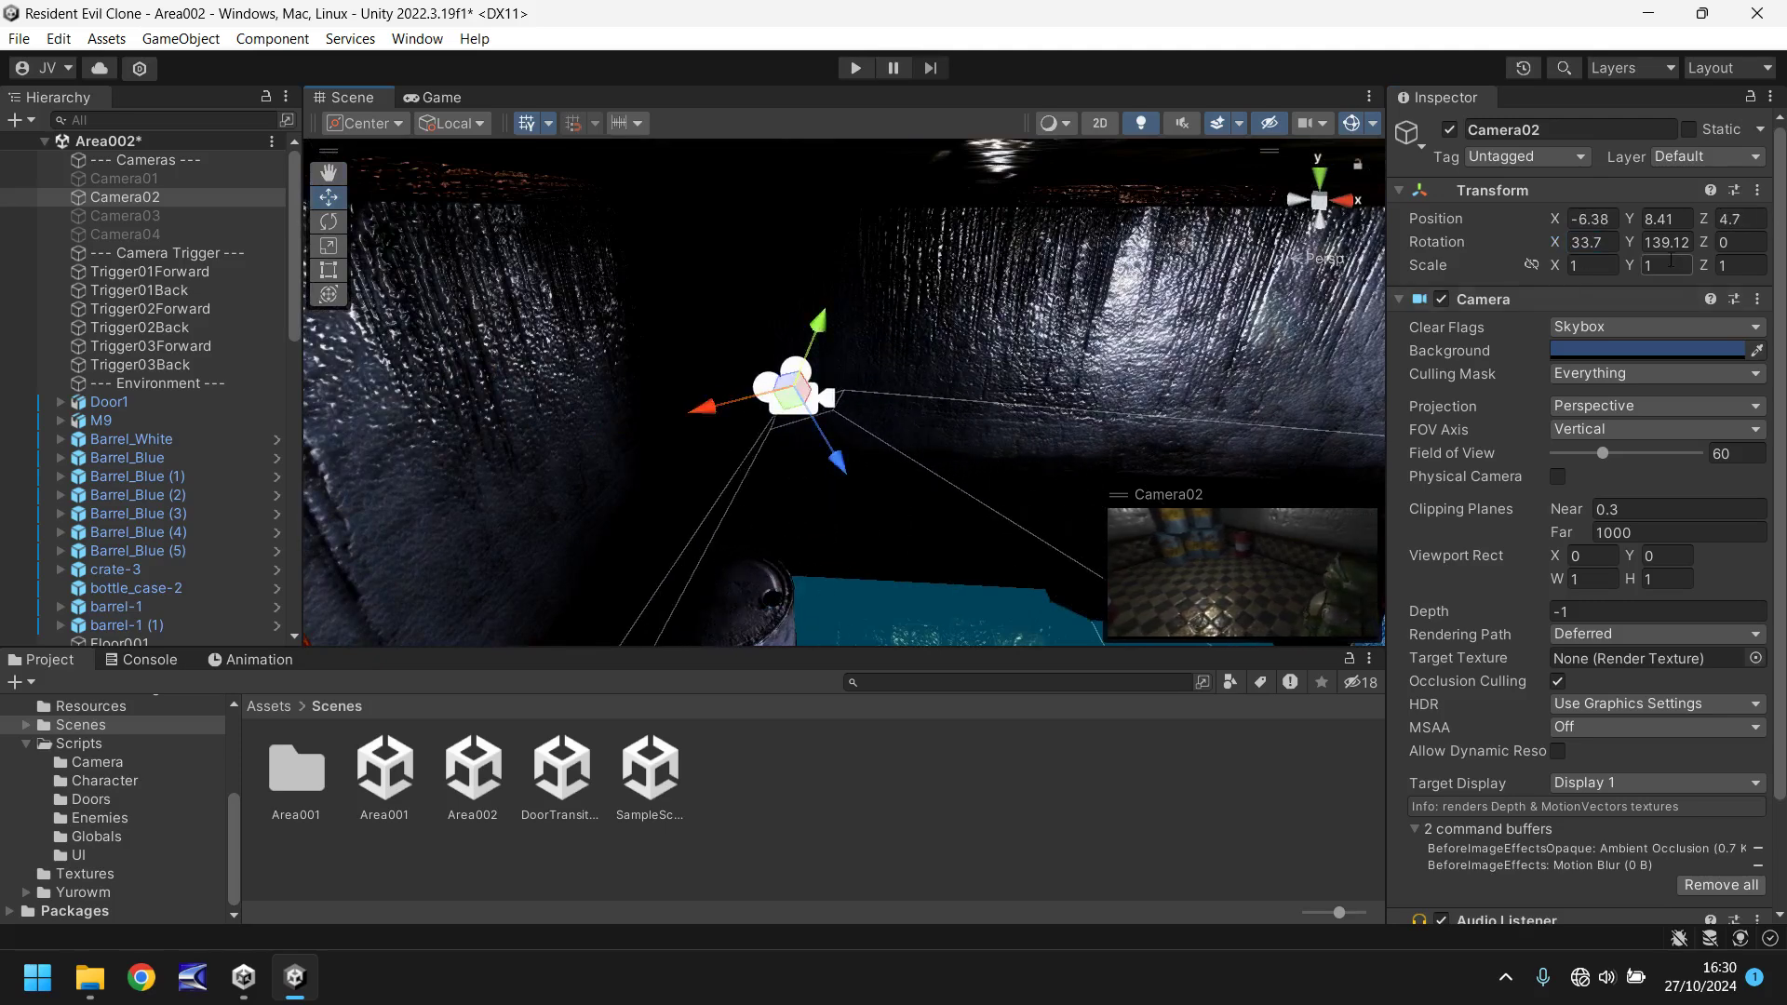
left_click_drag(1630, 242, 1745, 244)
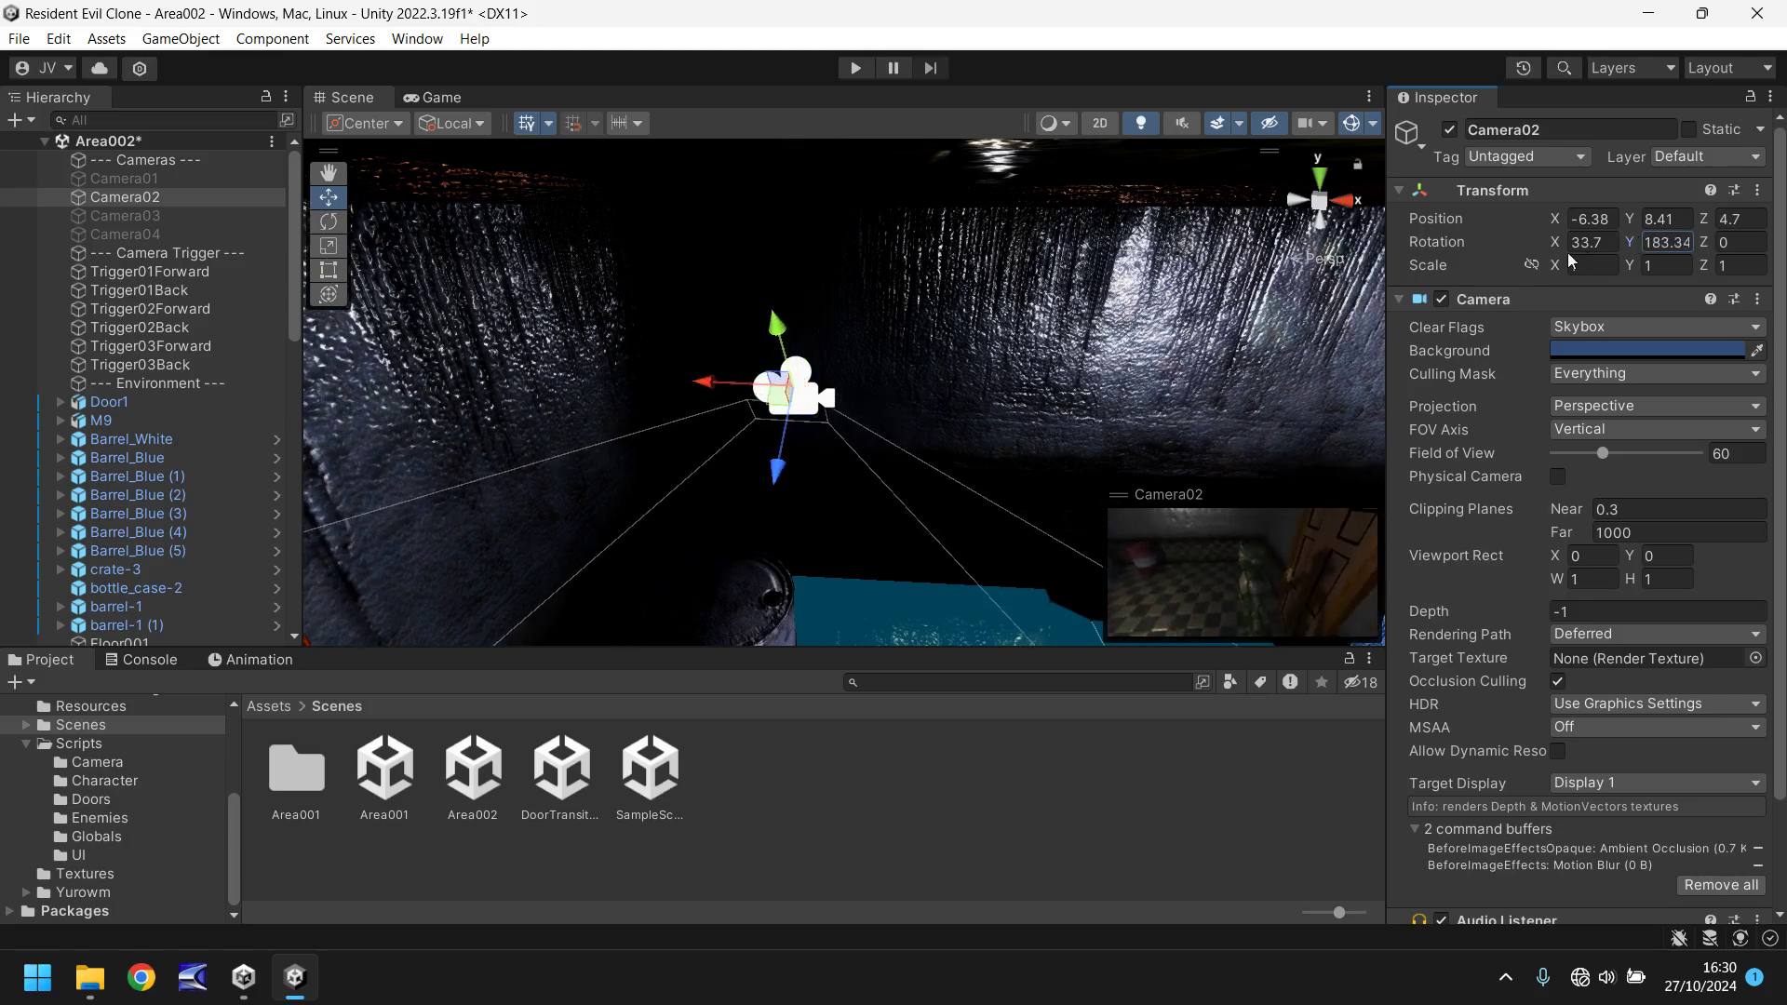
left_click_drag(1568, 253, 490, 231)
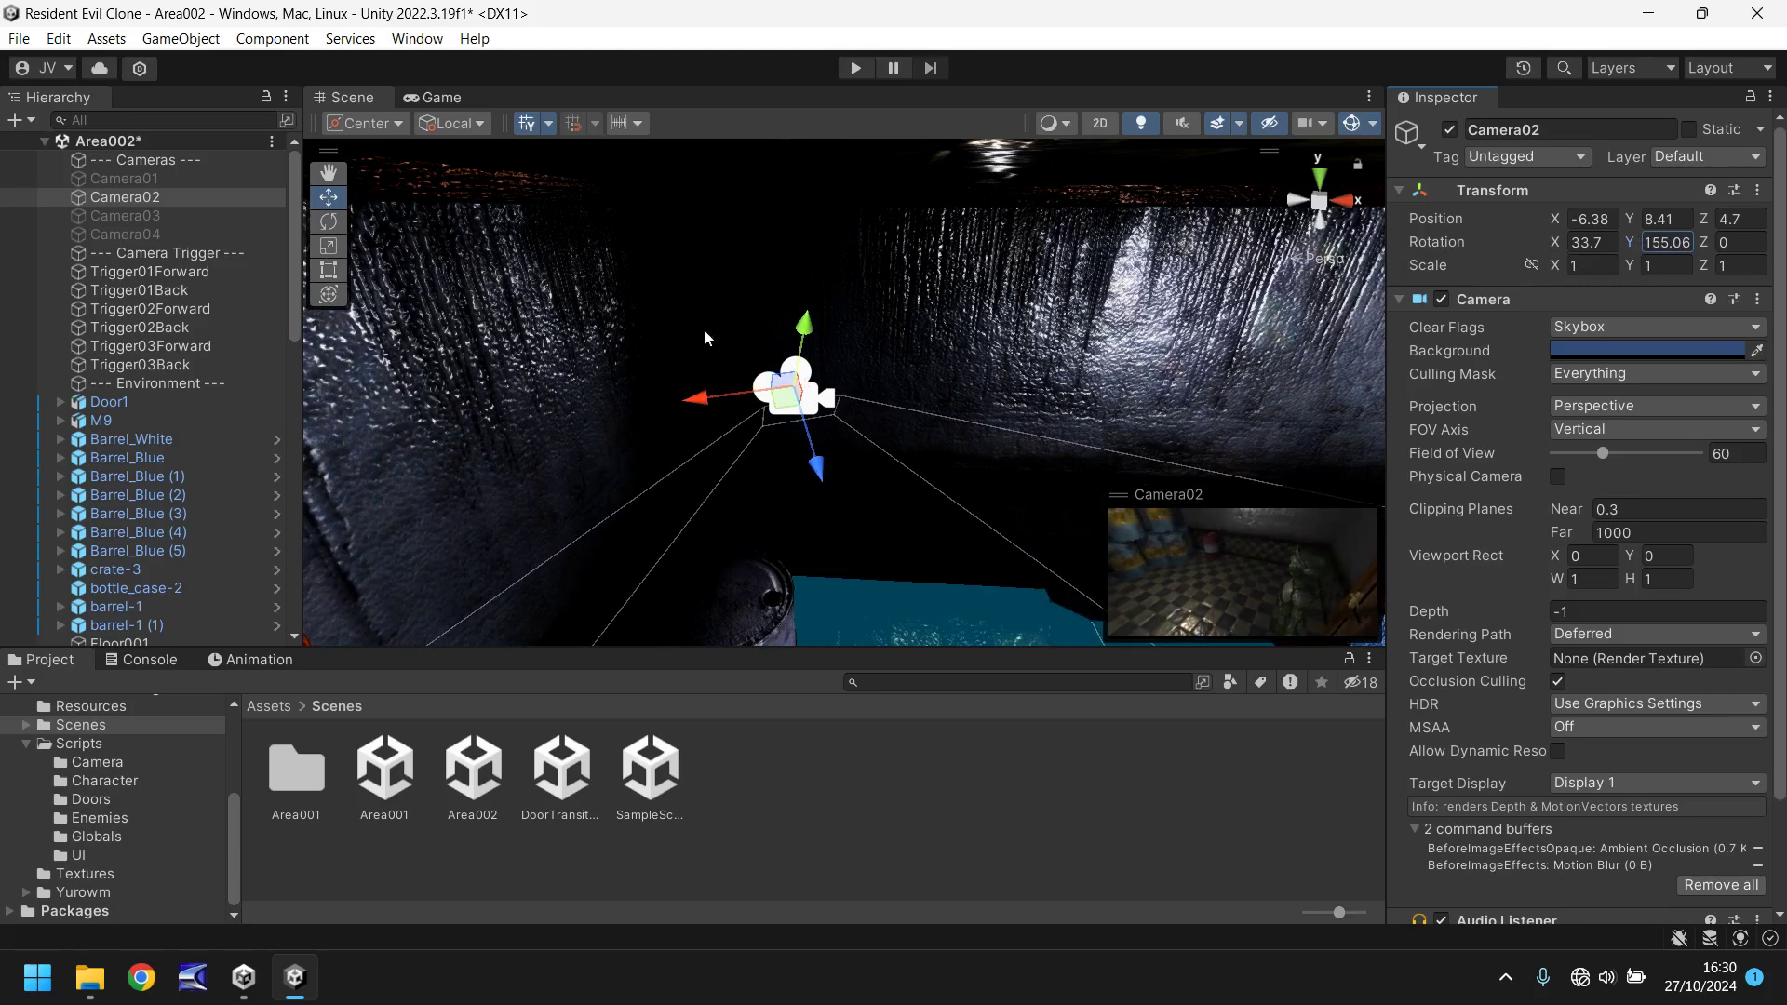
left_click(440, 98)
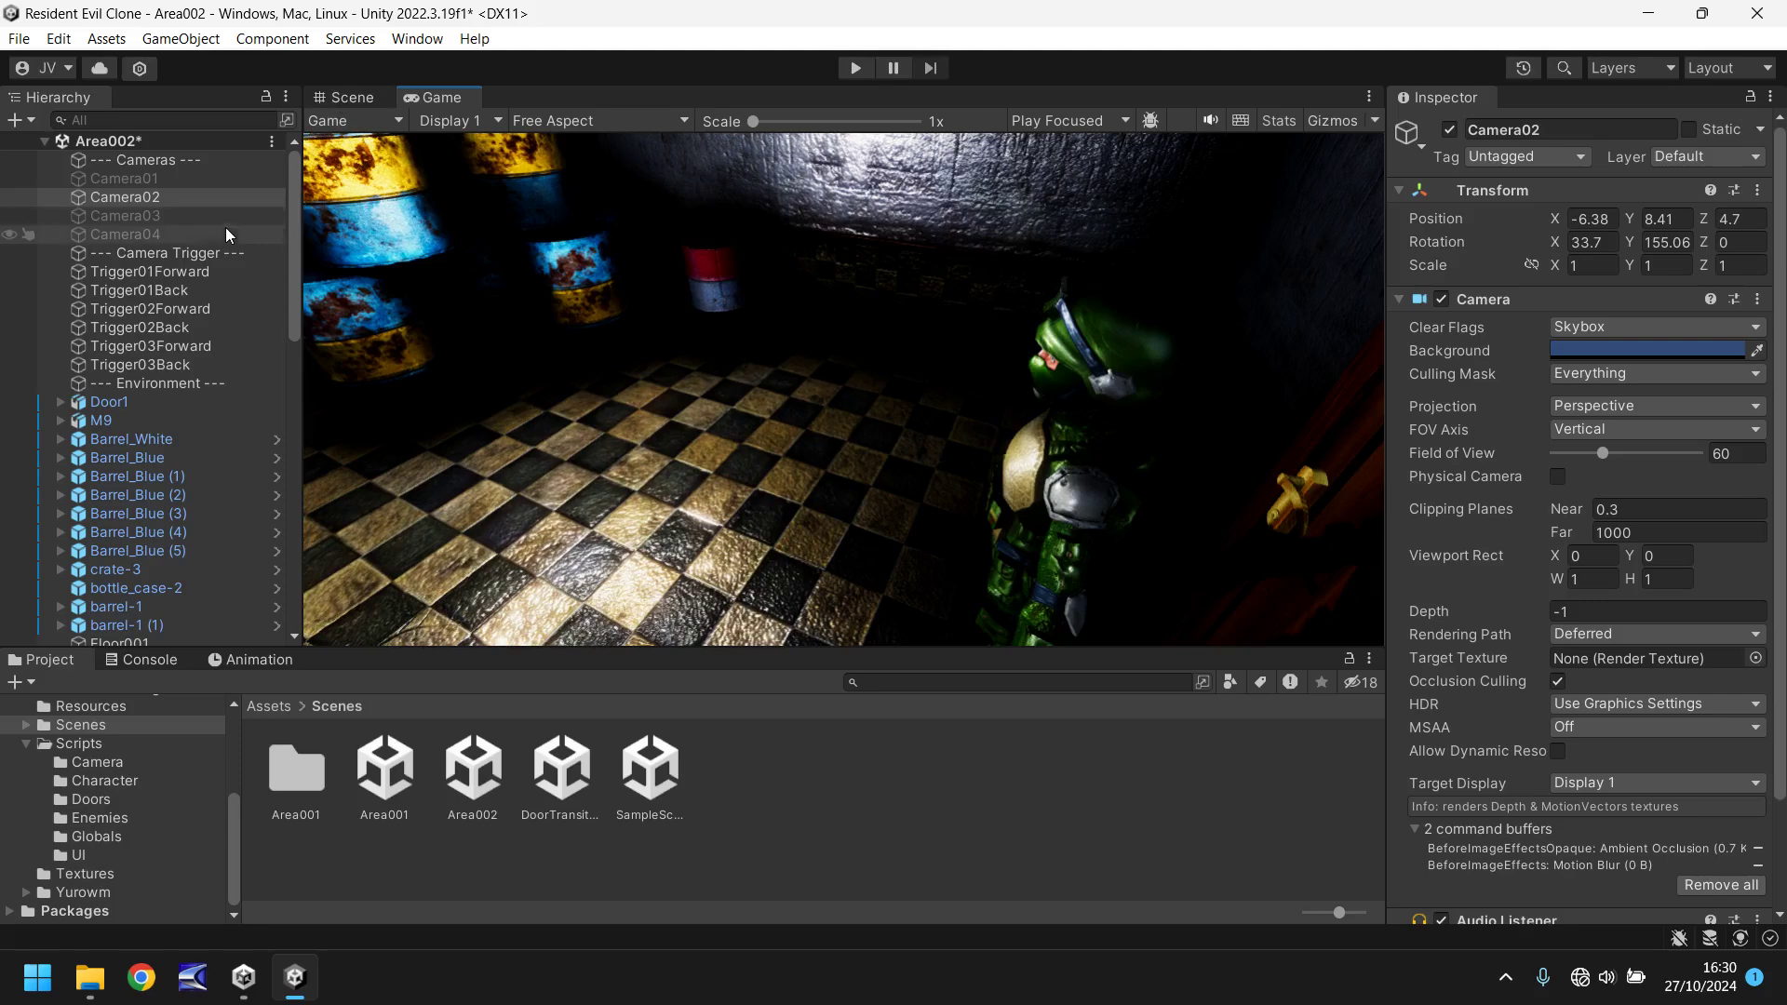
- Deactivate the five camera triggers from Trigger01Forward through Trigger03Forward together
left_click(187, 271)
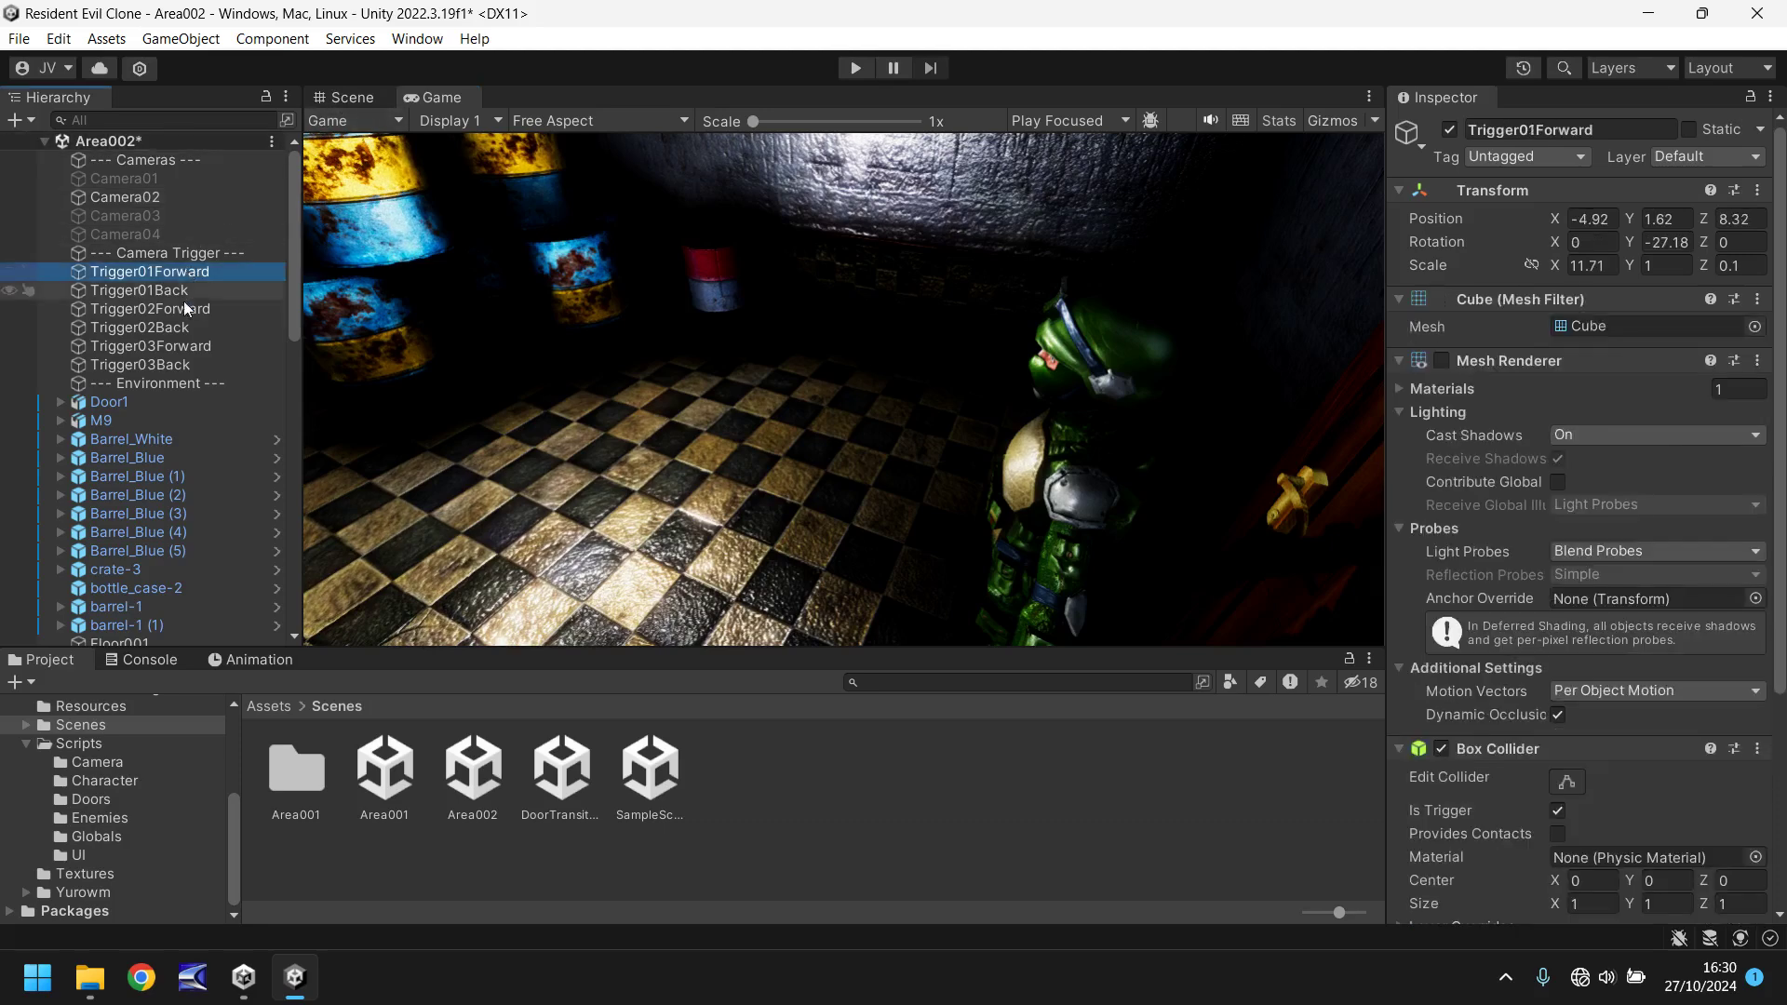
left_click(167, 346, "shift")
left_click(1450, 129)
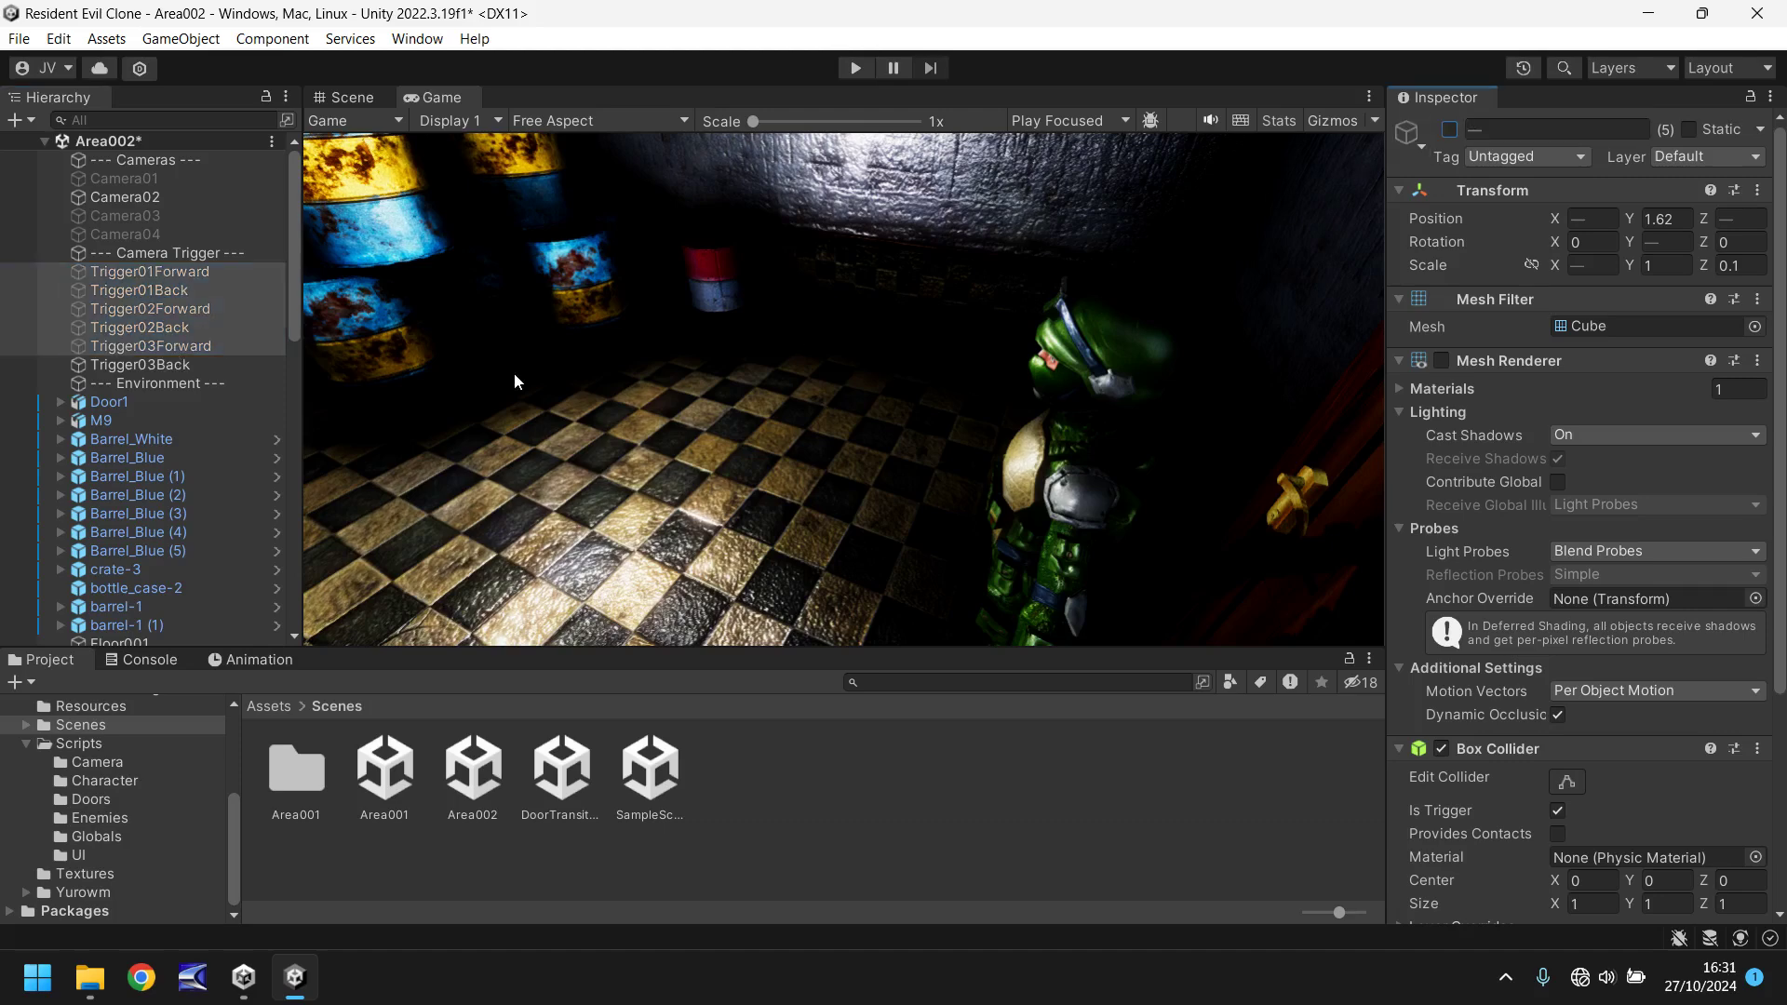
- Return to the scene view and add the open Area002 scene to the build's scene list
left_click(343, 94)
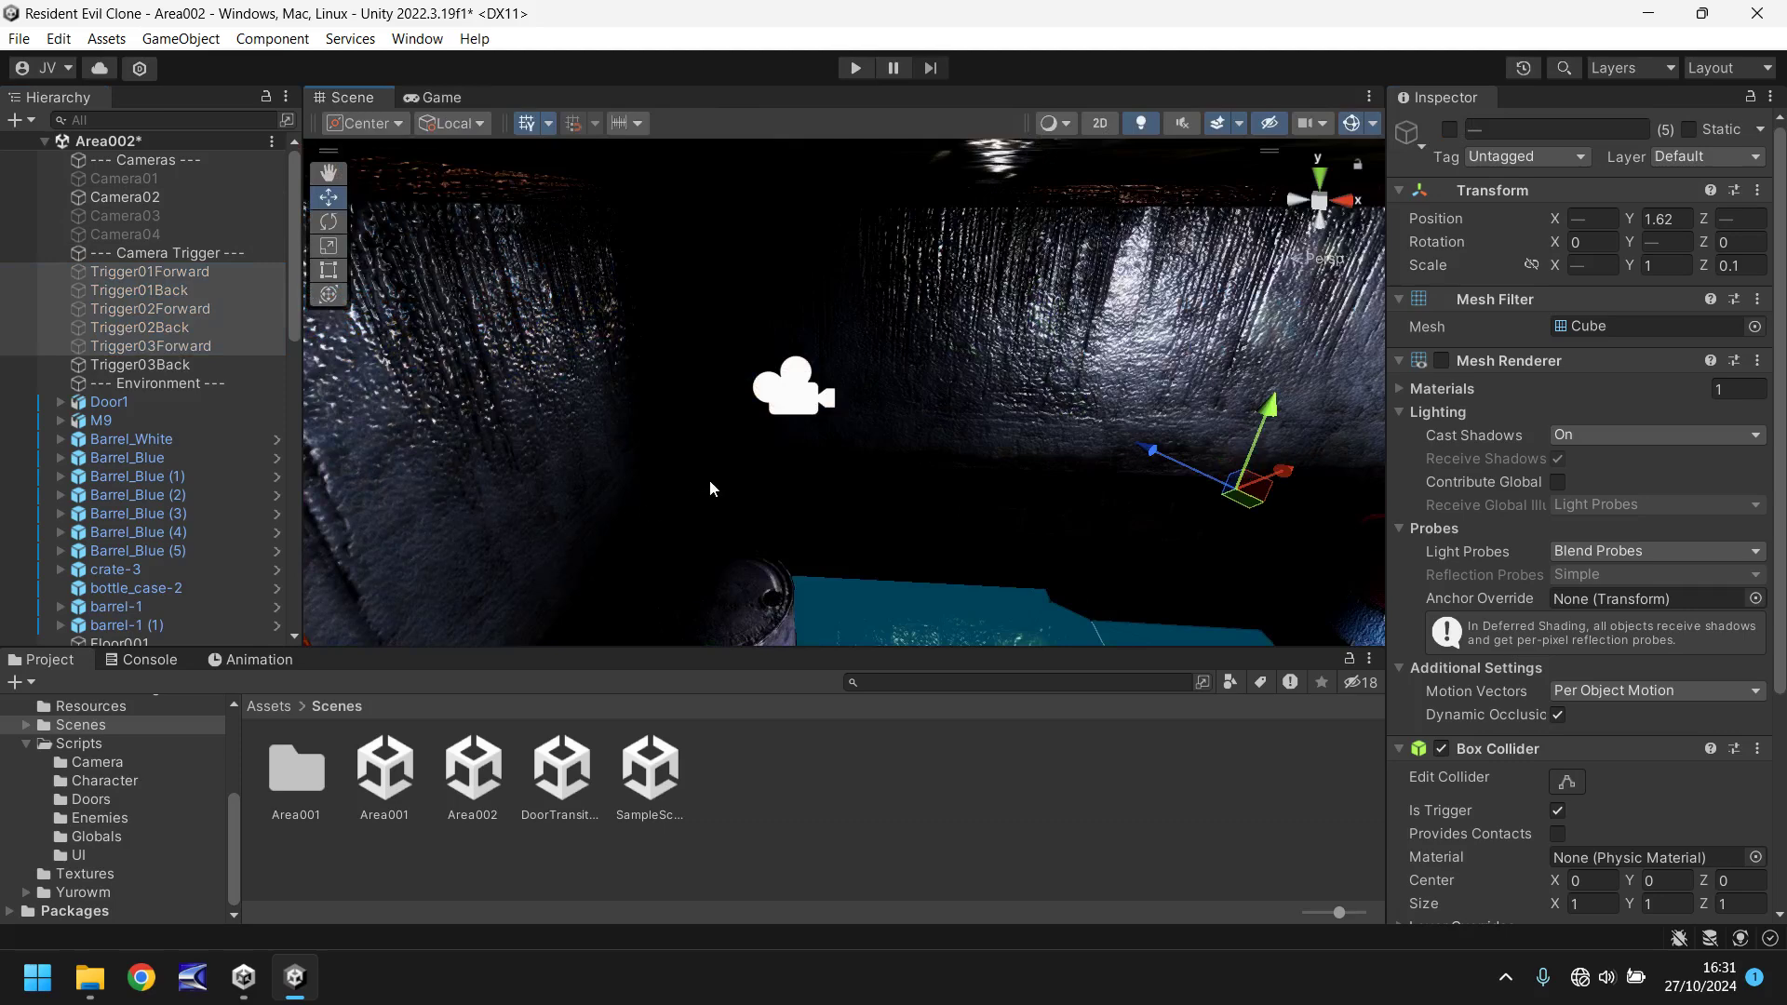
left_click(20, 39)
left_click(131, 313)
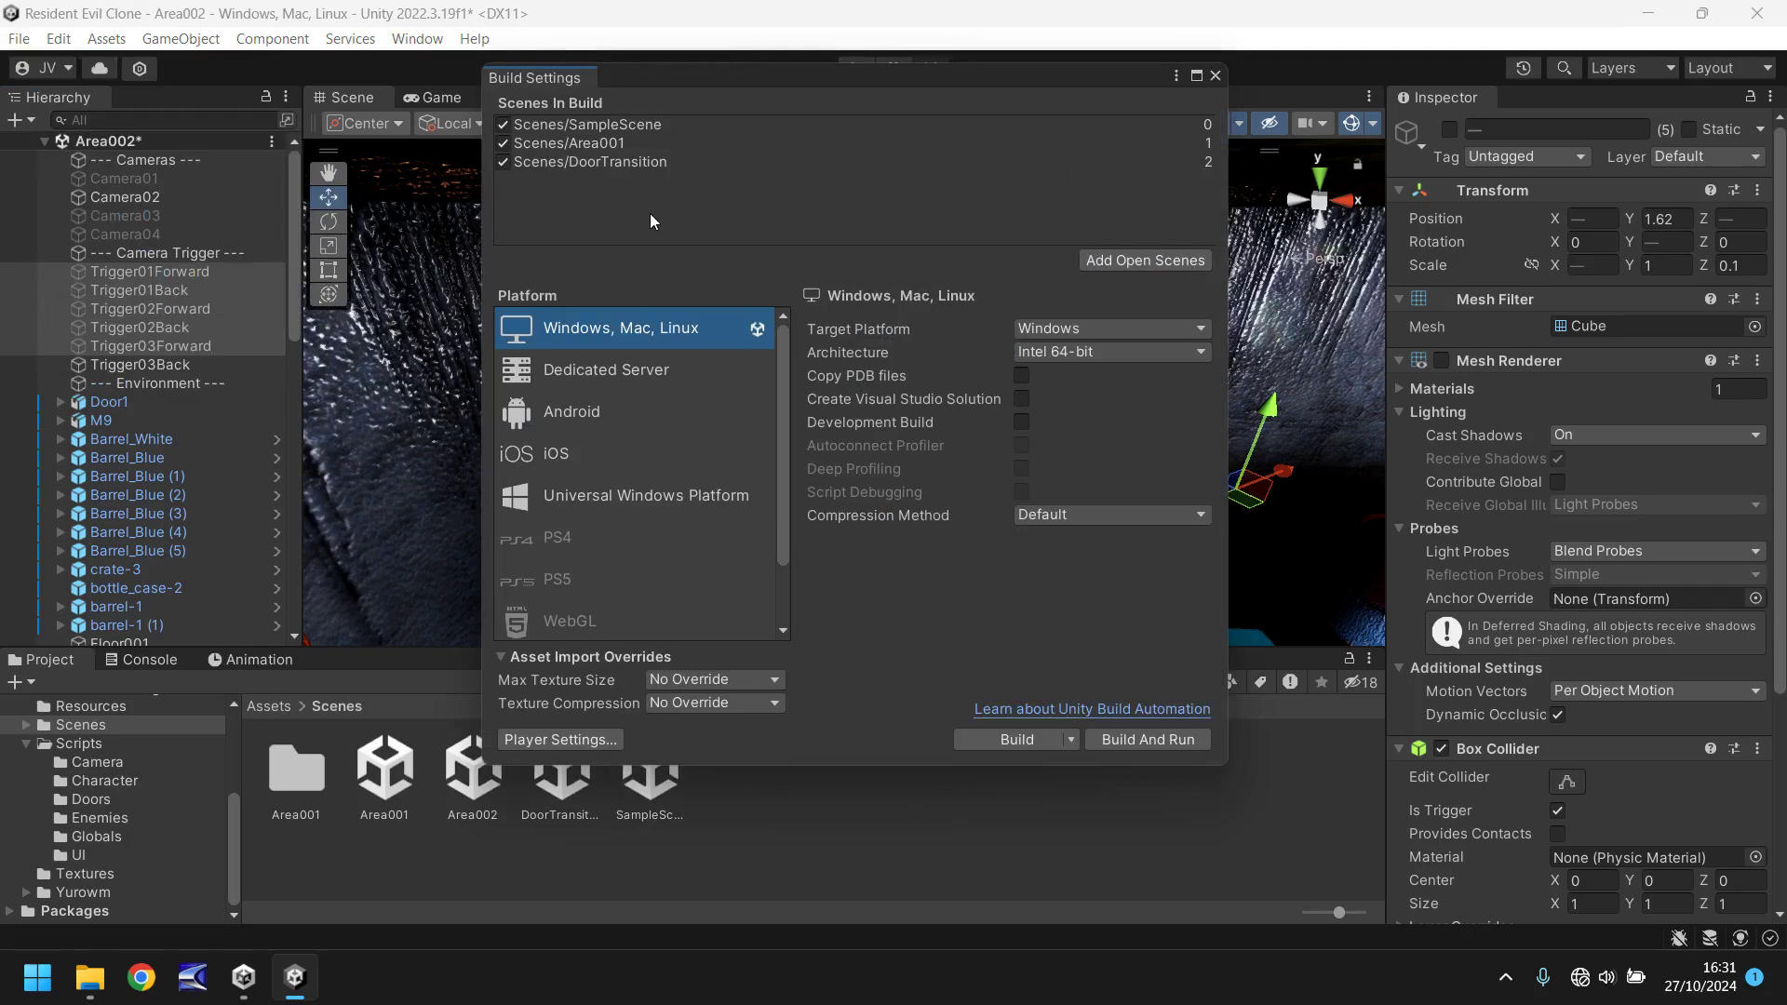
left_click(1149, 259)
left_click(1215, 75)
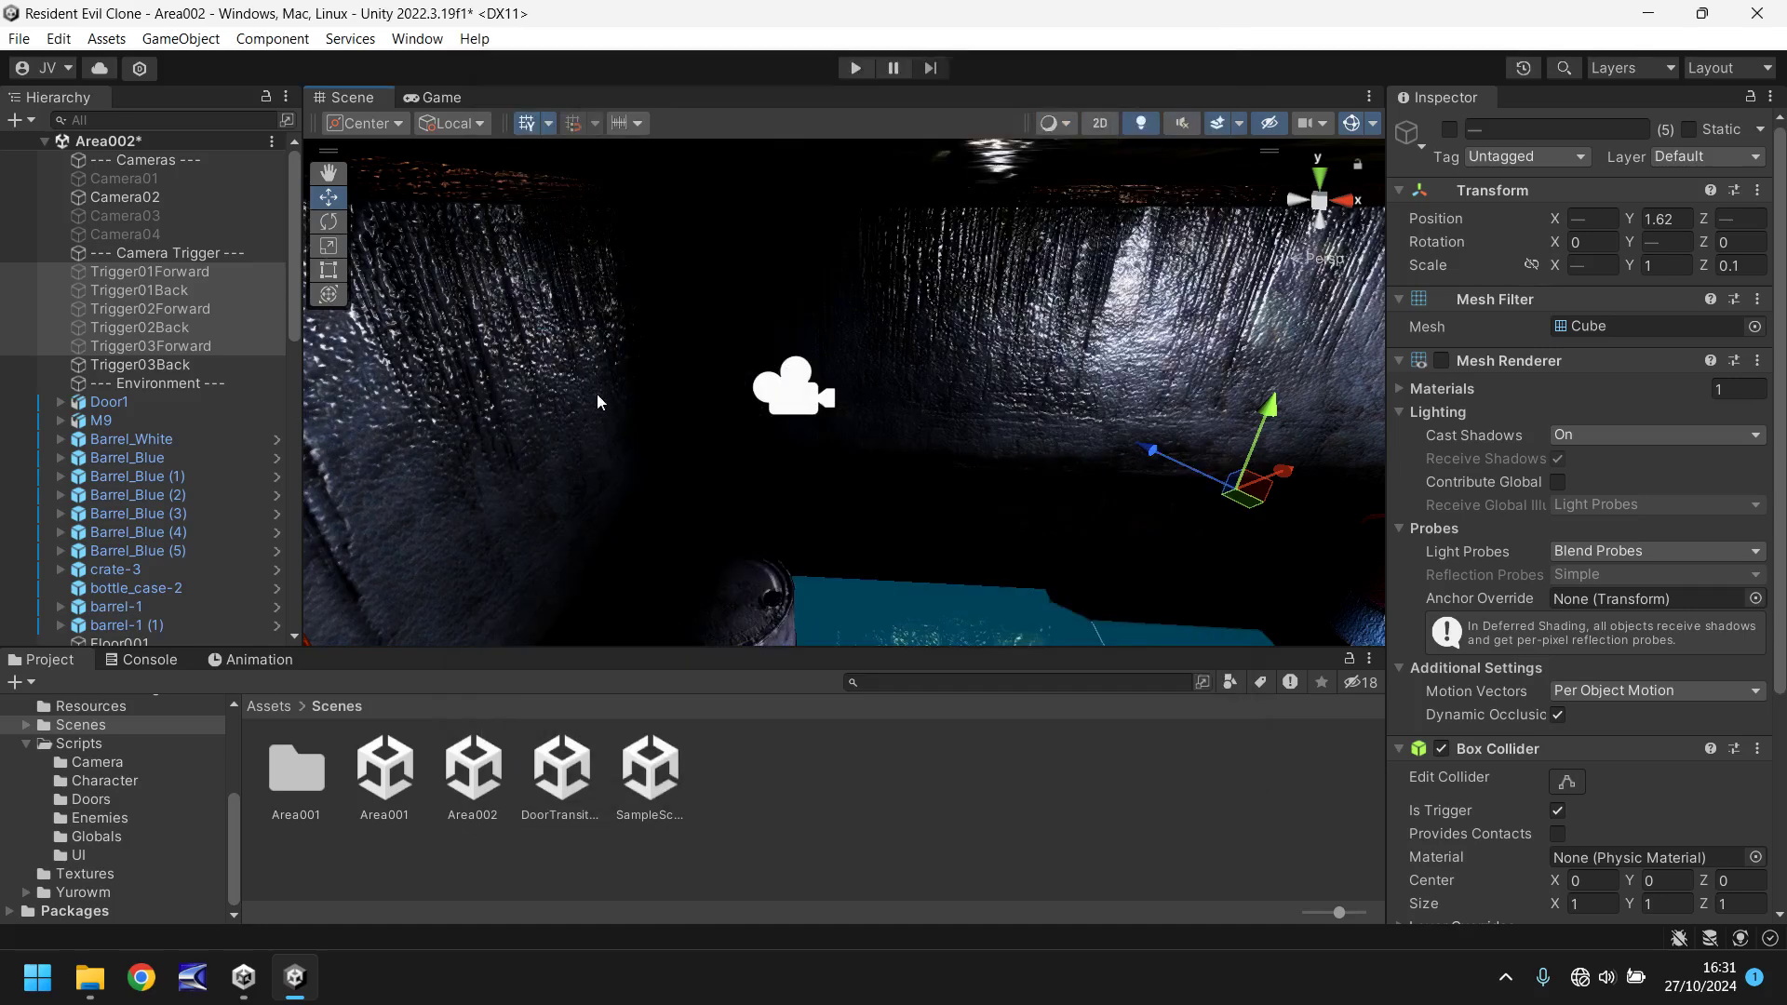
- Save the Area002 scene and open the DoorTransition scene
right_click_drag(529, 381, 1021, 427)
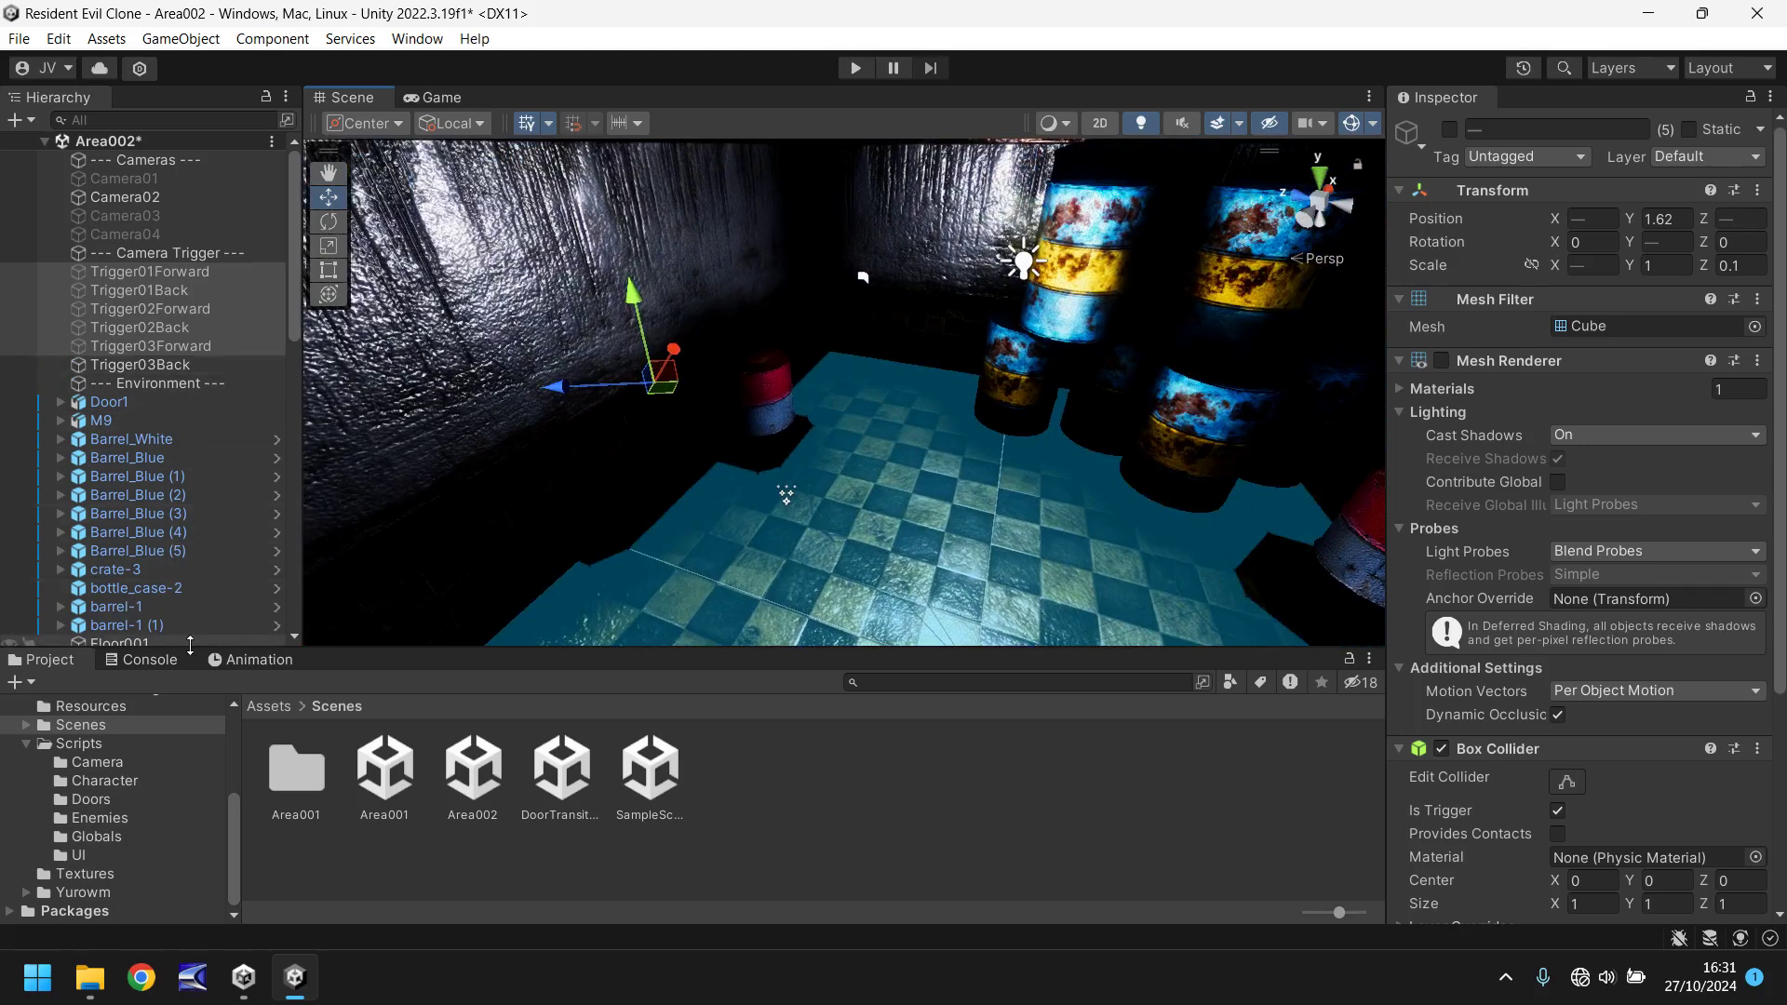
left_click(843, 788)
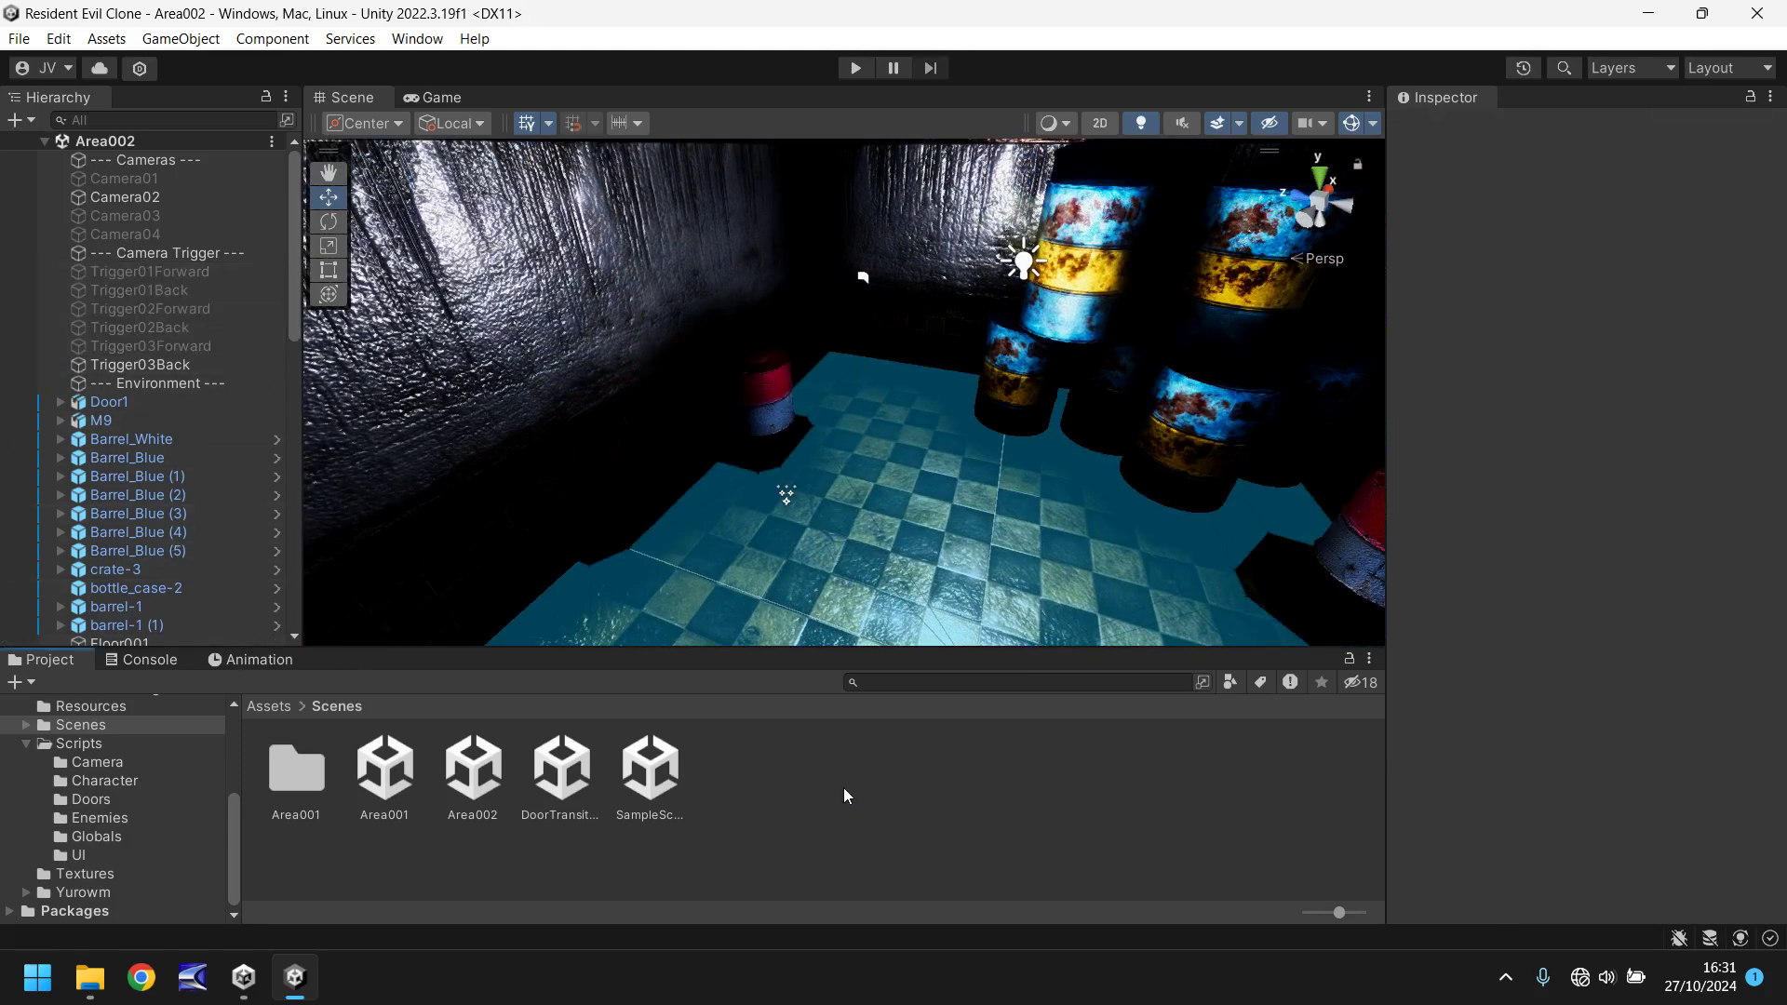
left_click(563, 769)
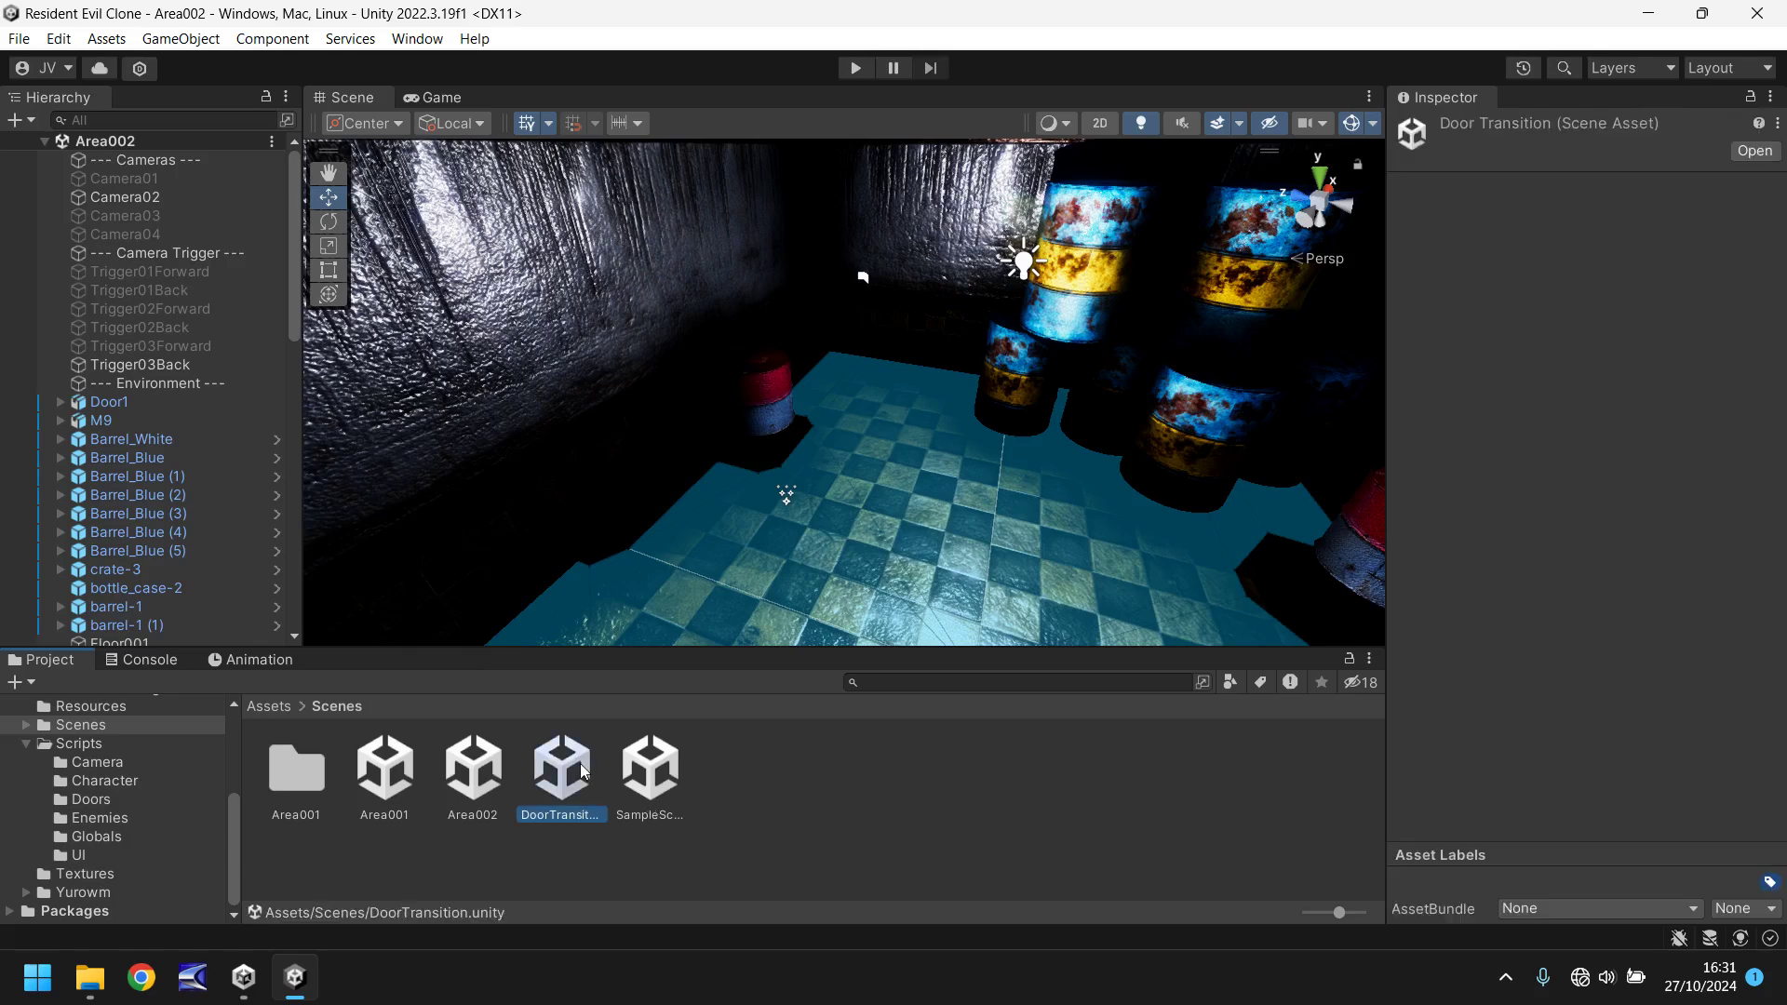
double_click(584, 771)
- Open the WoodenDoor script attached to the DoorControl object in Visual Studio
left_click(126, 235)
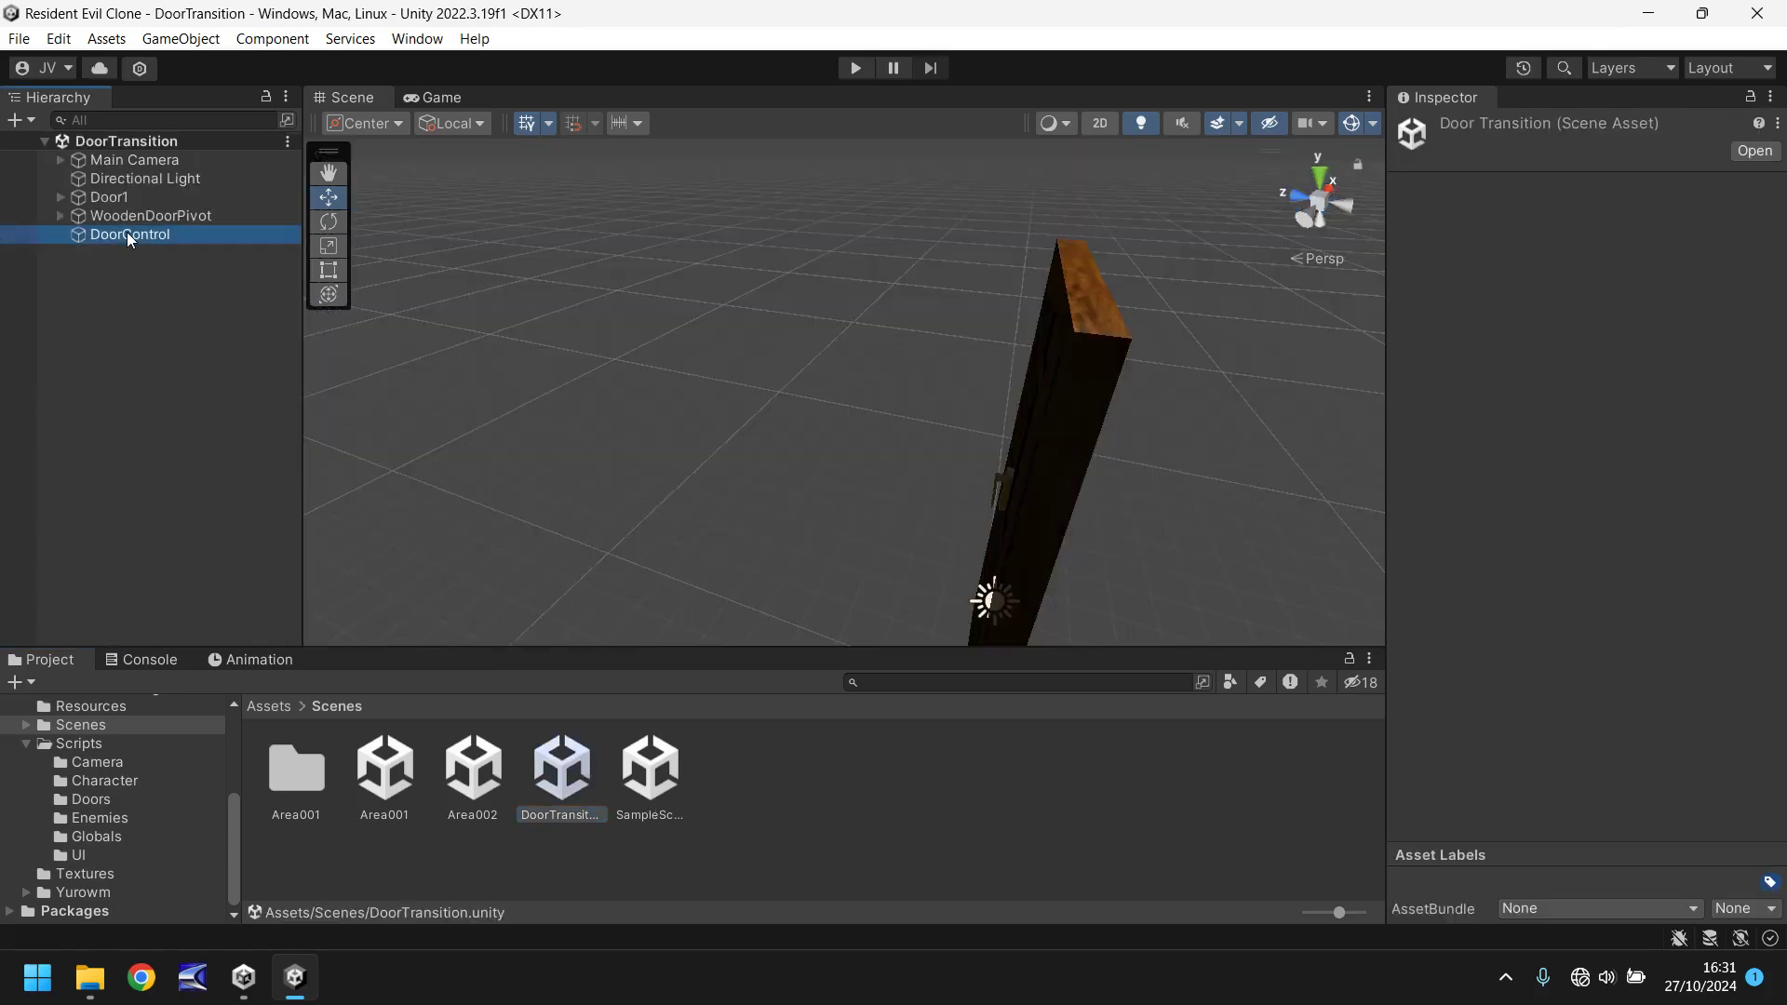
double_click(112, 233)
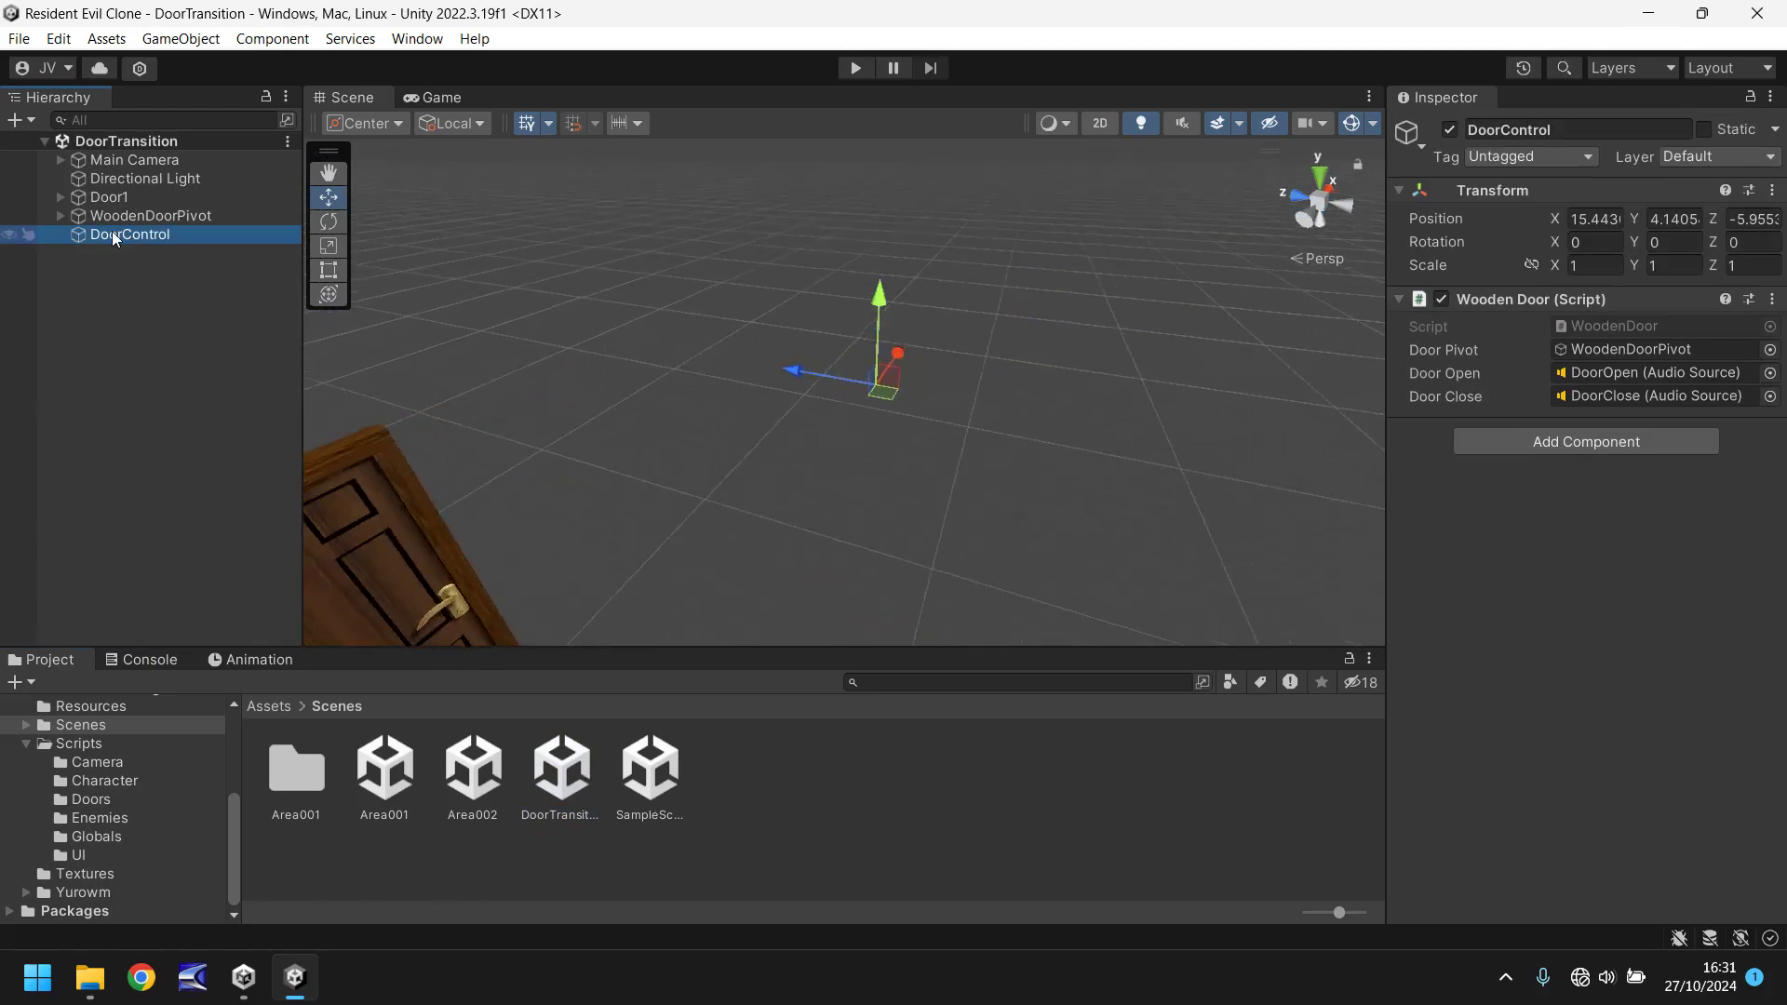
left_click(1610, 325)
double_click(1610, 326)
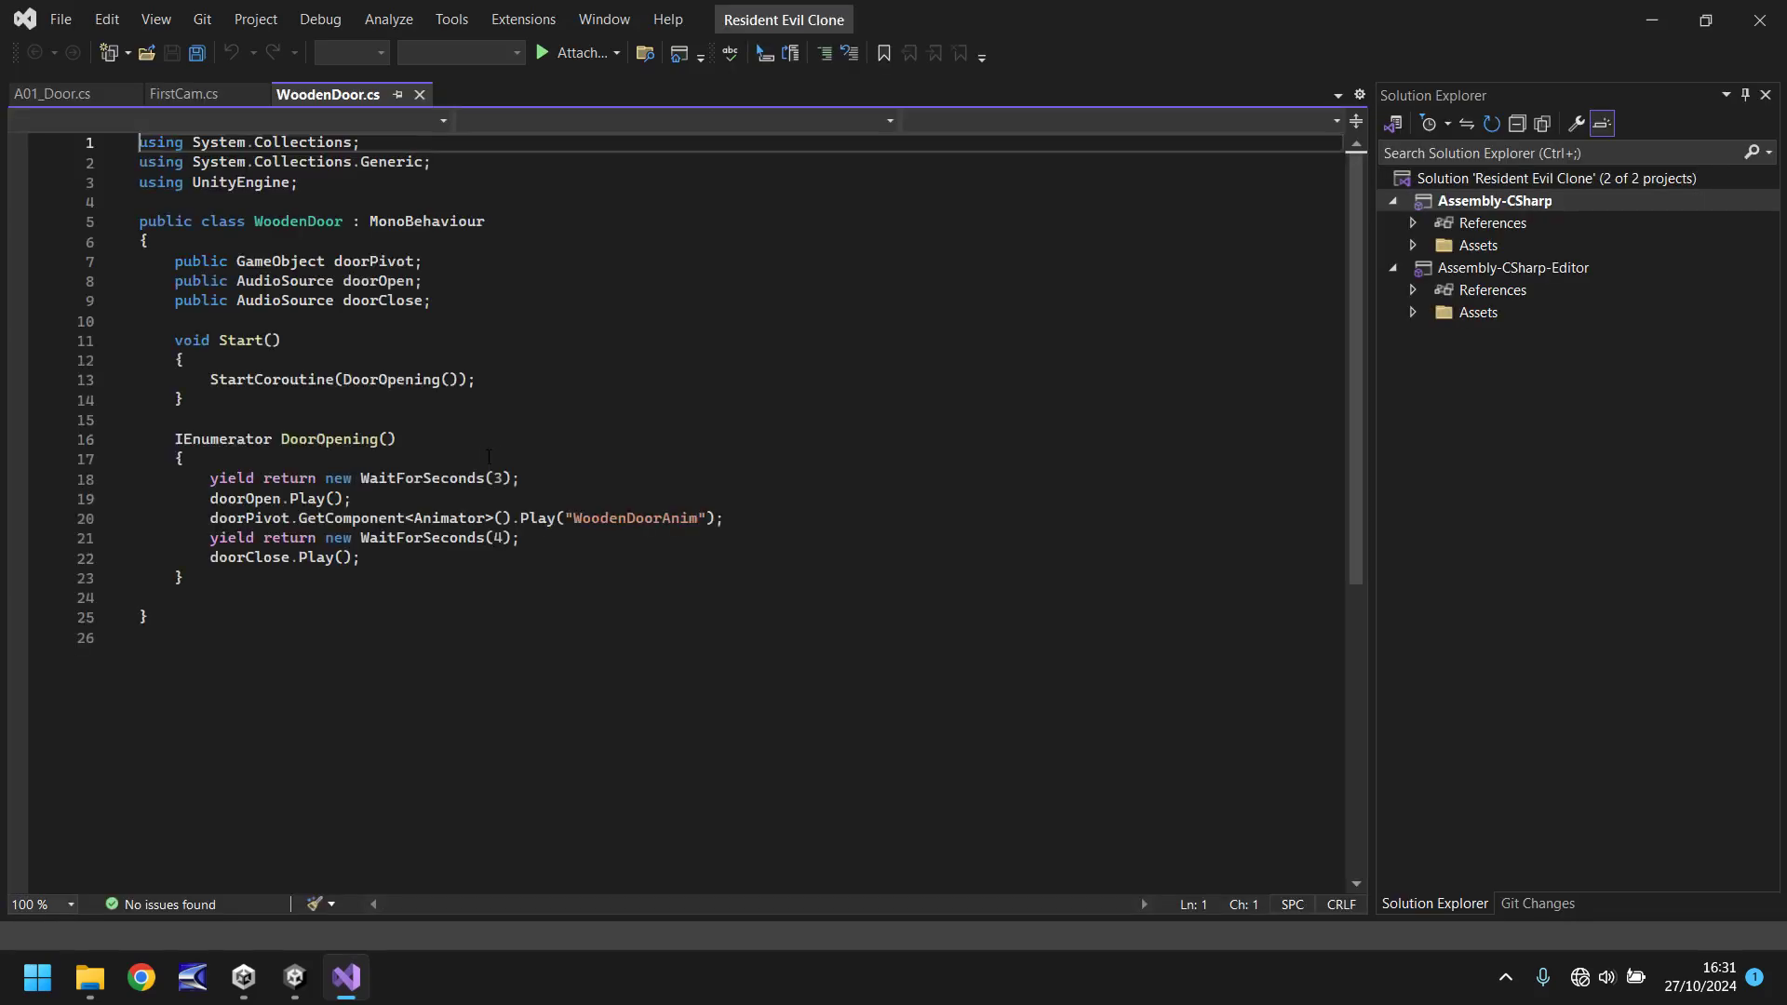
- Add the line "using UnityEngine.SceneManagement;" below the UnityEngine import in WoodenDoor.cs
left_click(351, 182)
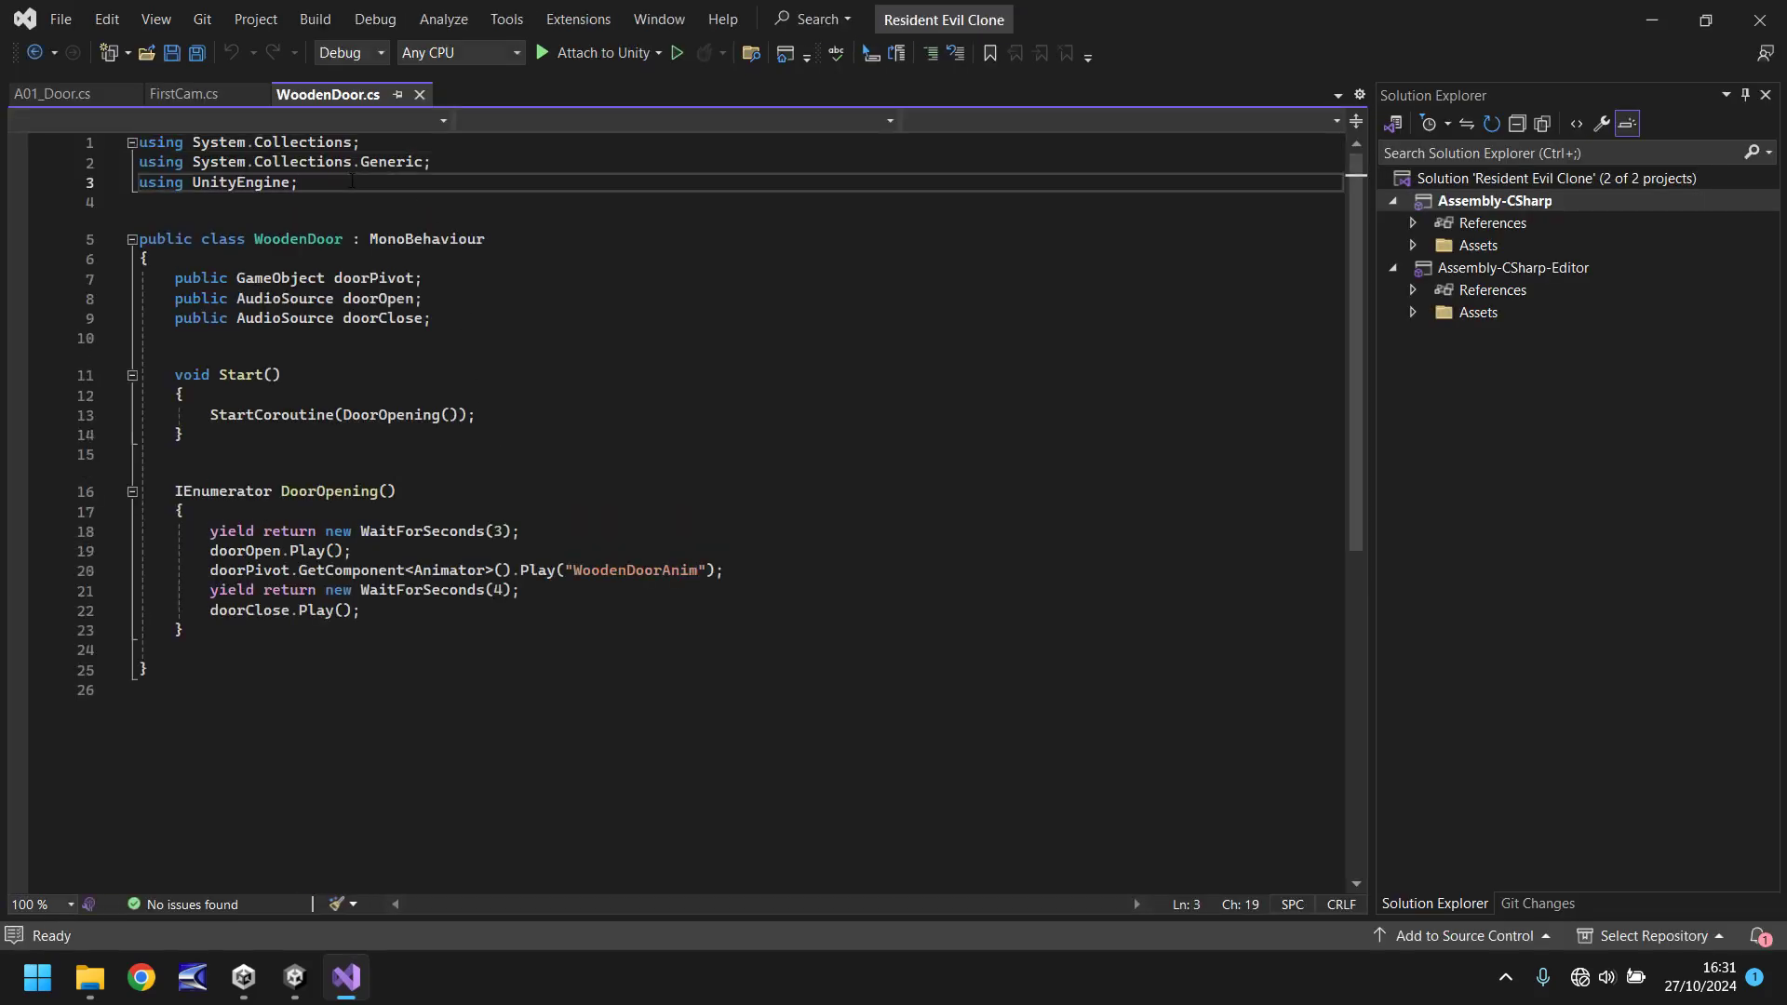
key("Return")
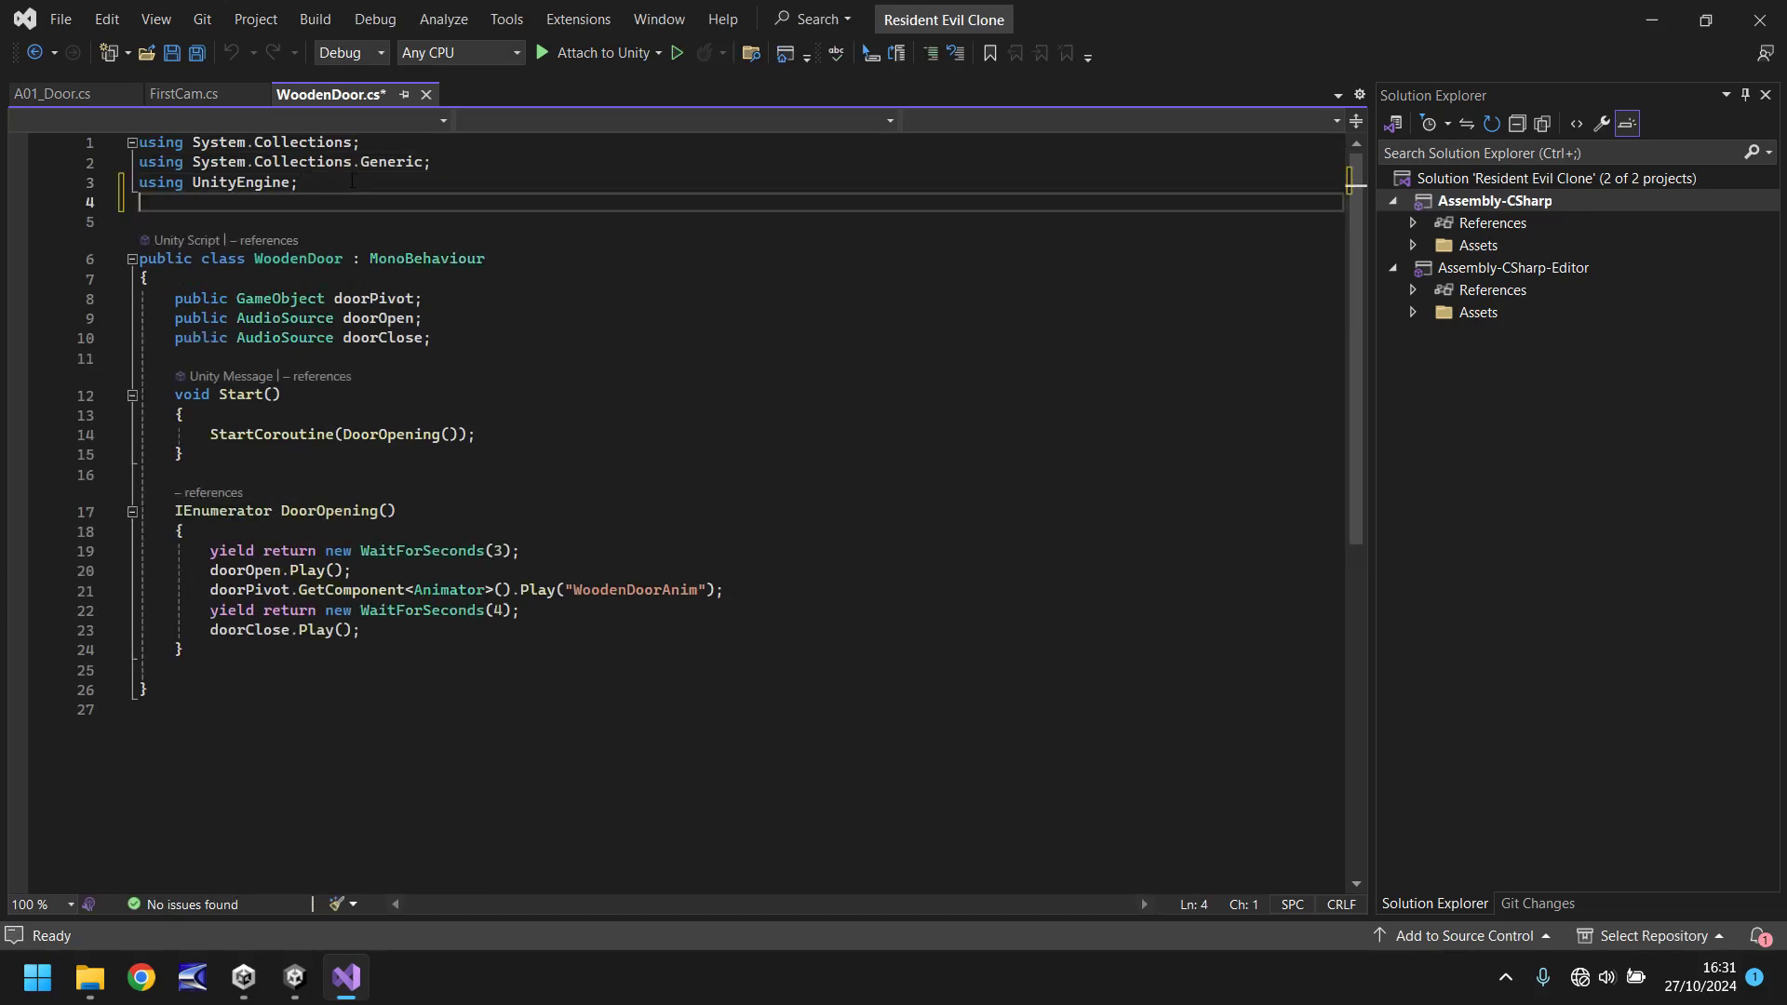
type("using U")
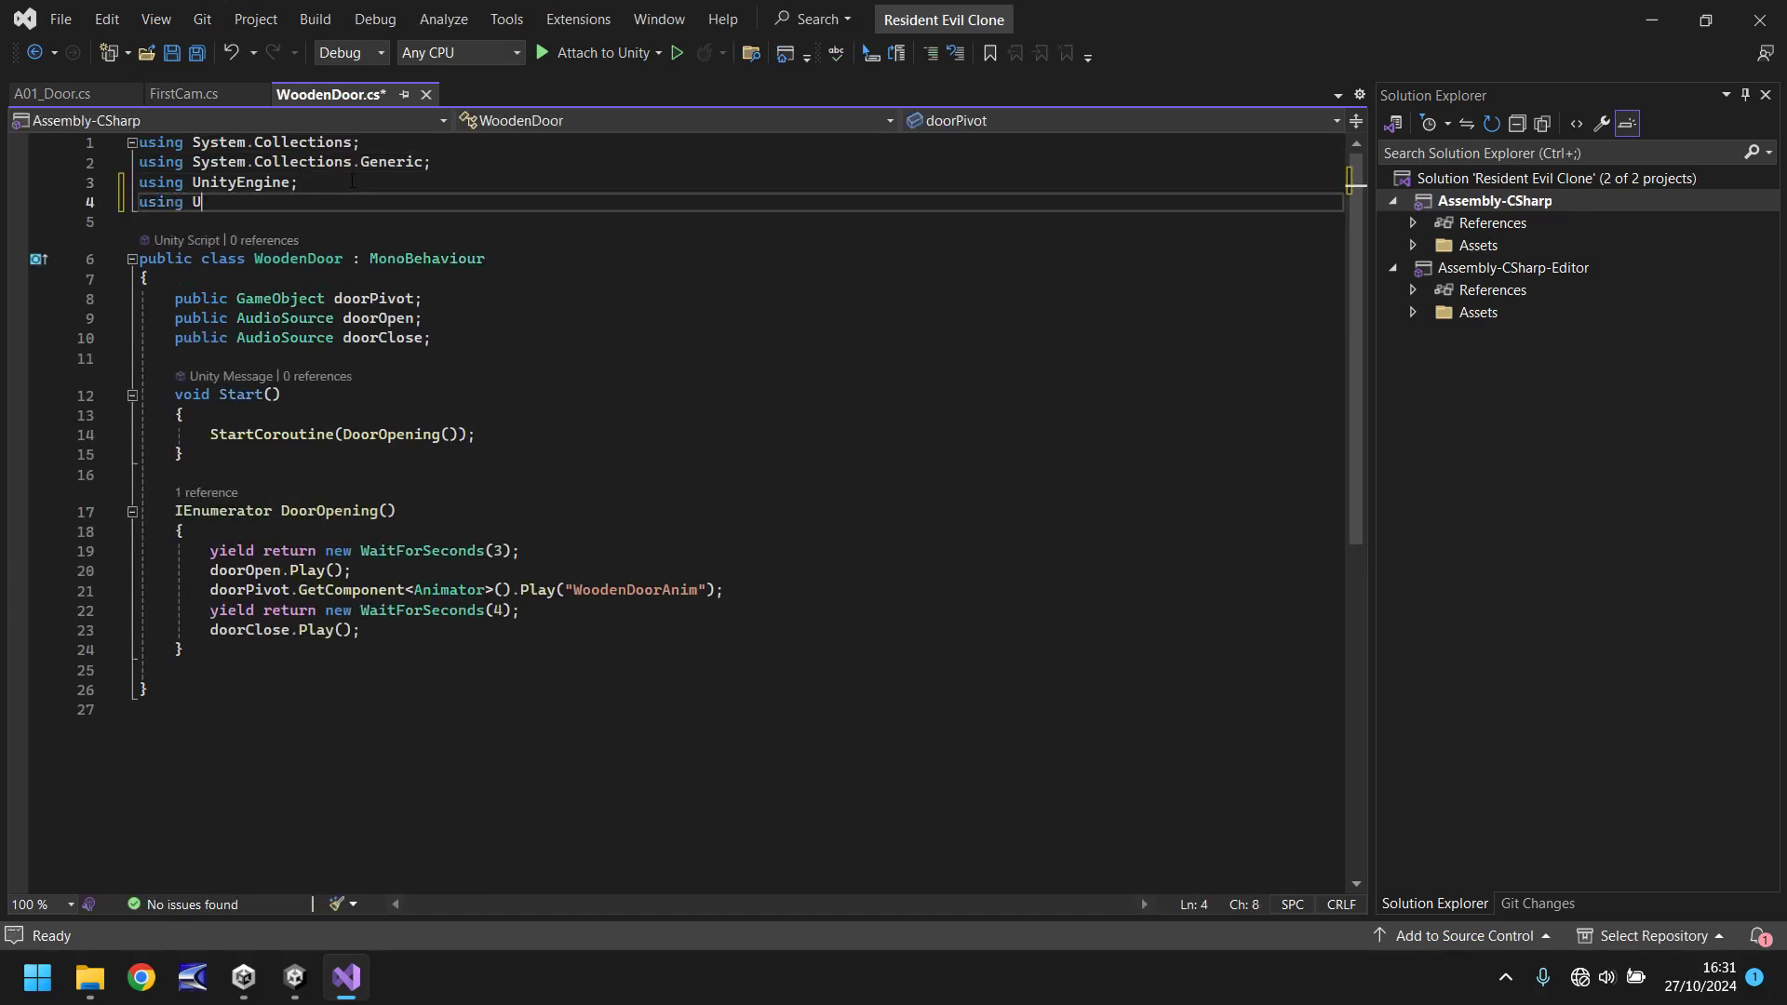
type("nityEngine.")
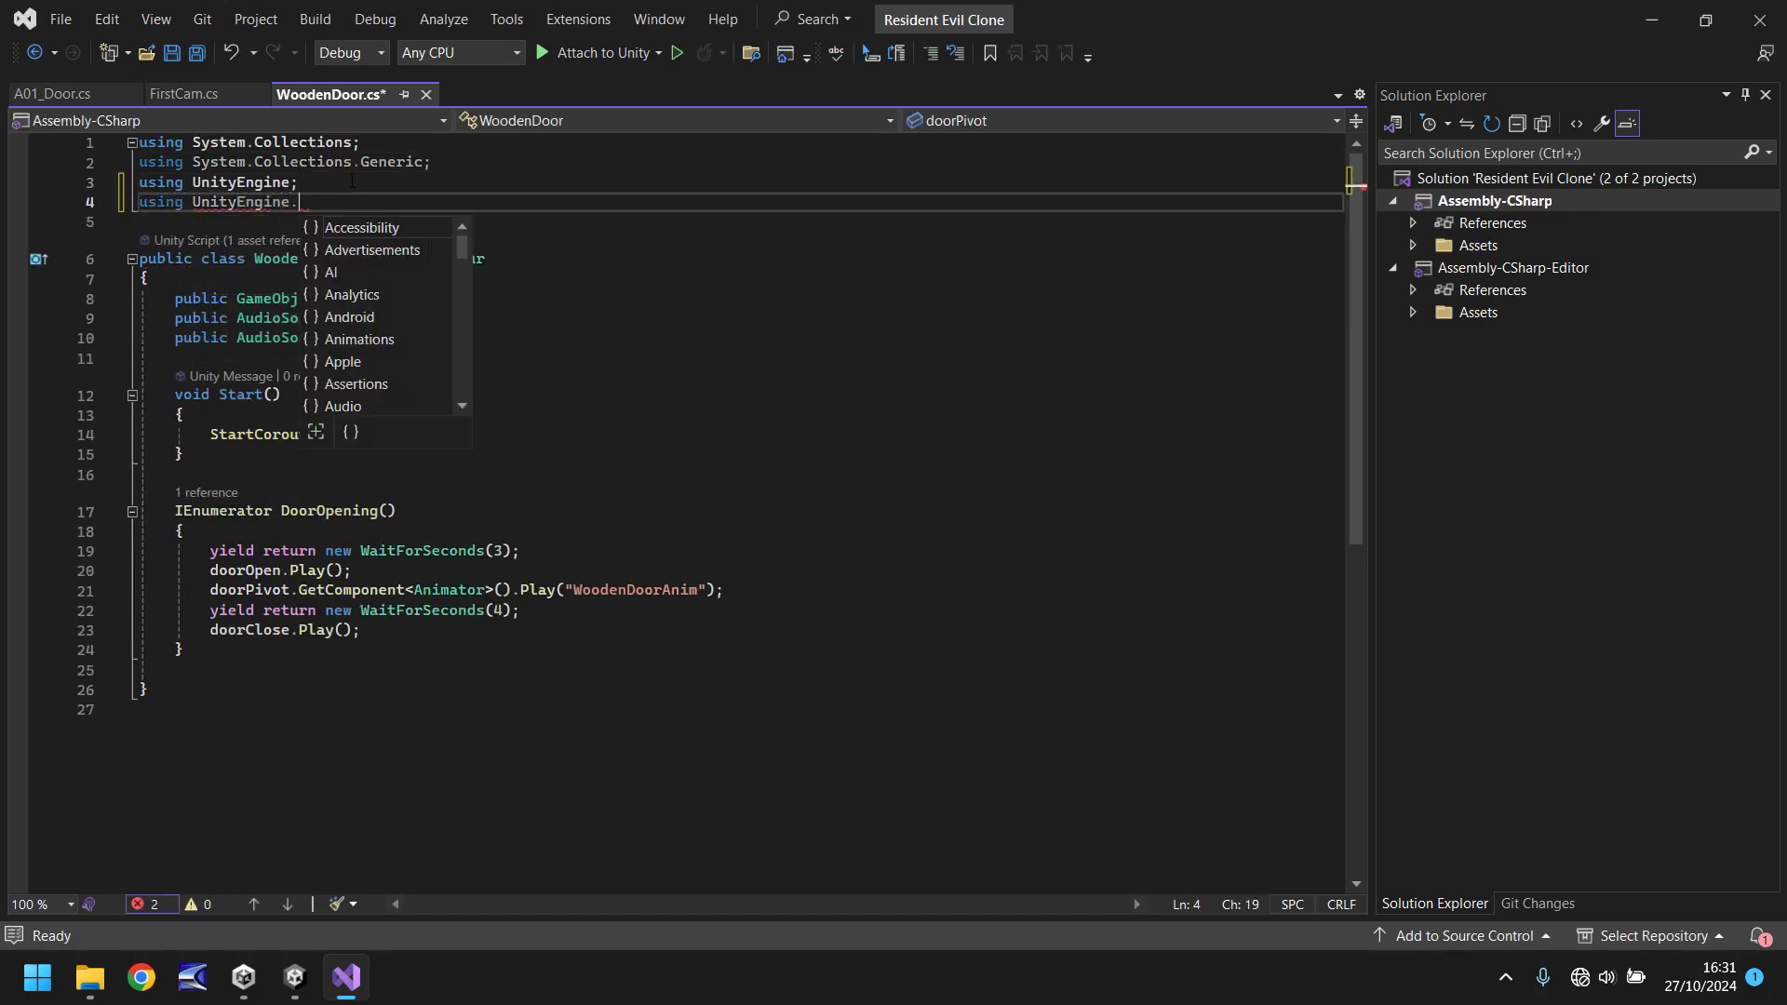
type("Scen")
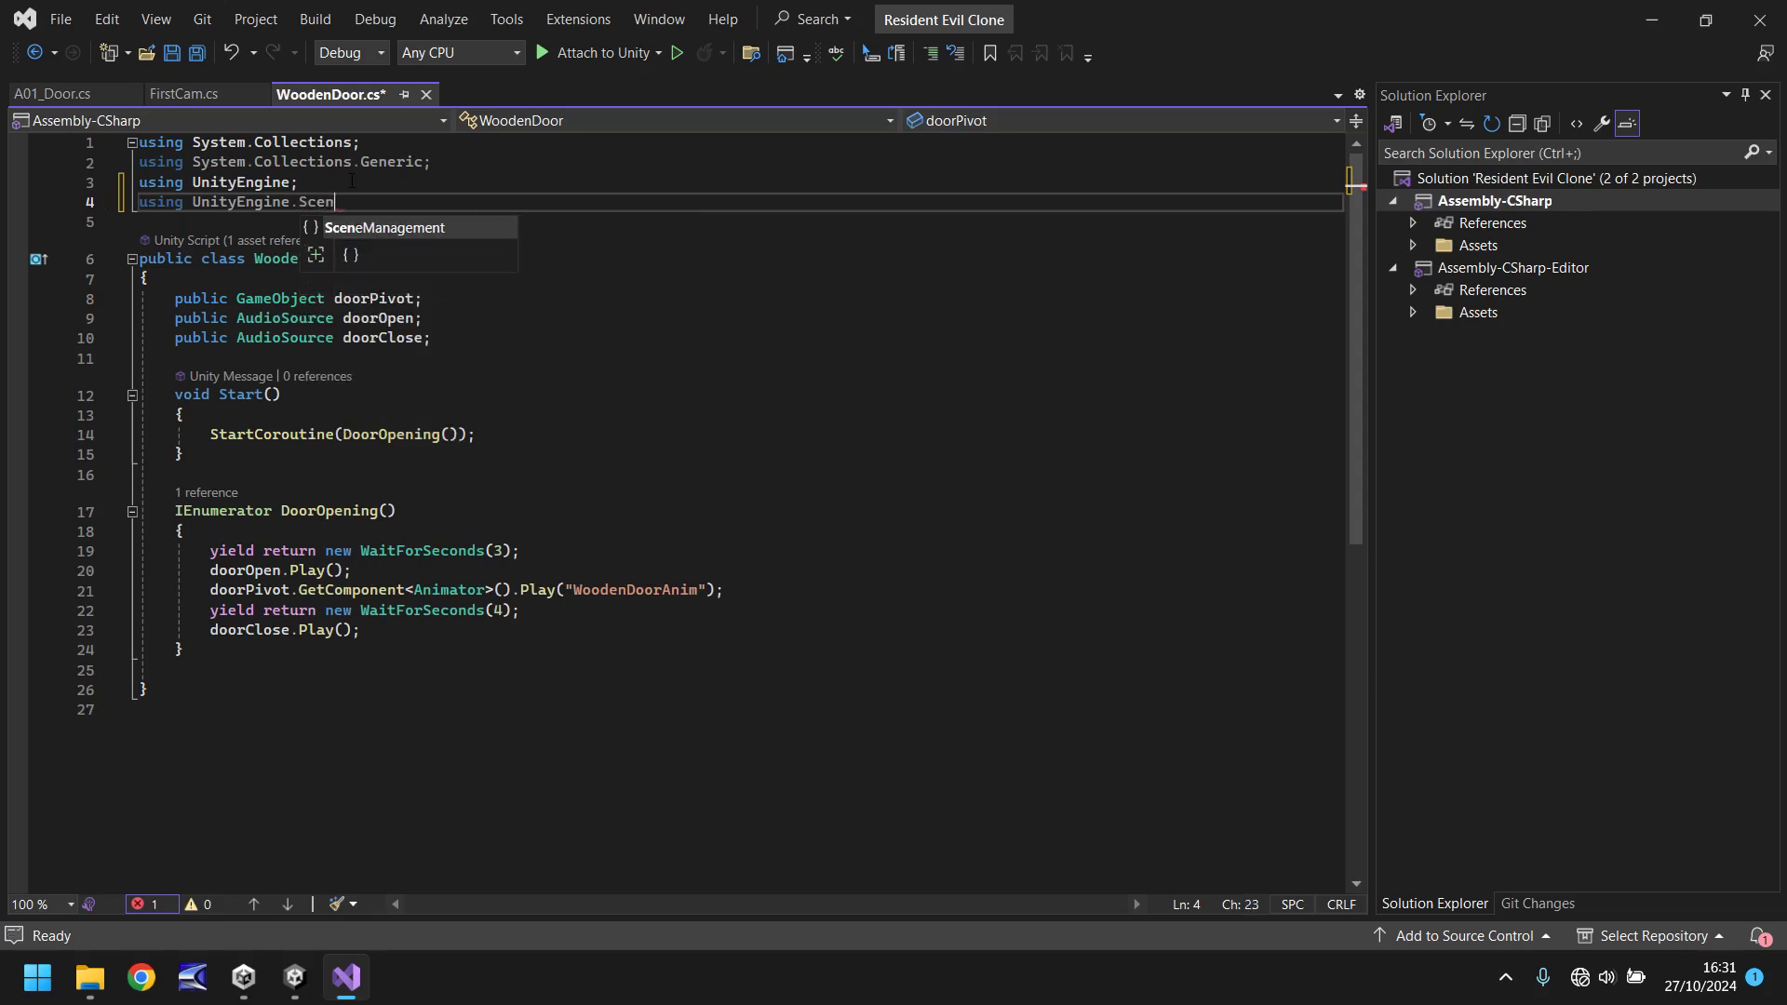
type("e")
key("Tab")
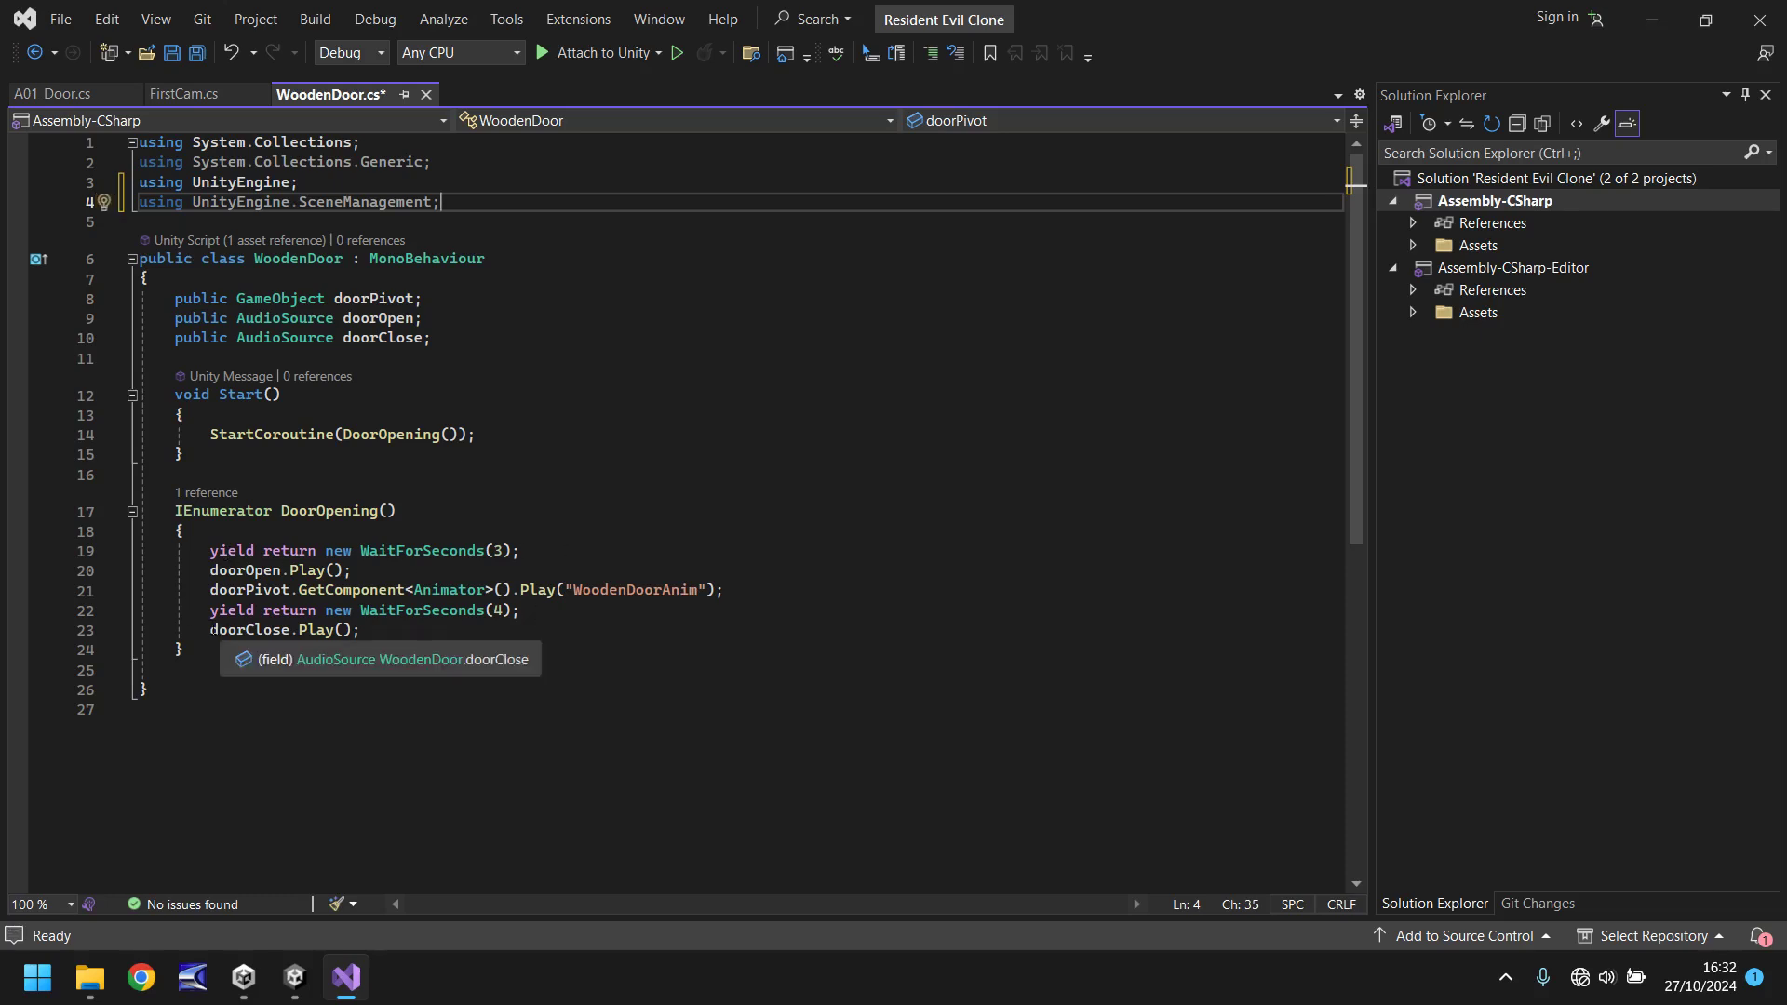
- Add the line "yield return new WaitForSeconds(1);" below doorClose.Play() in the DoorOpening coroutine
left_click(386, 632)
key("Return")
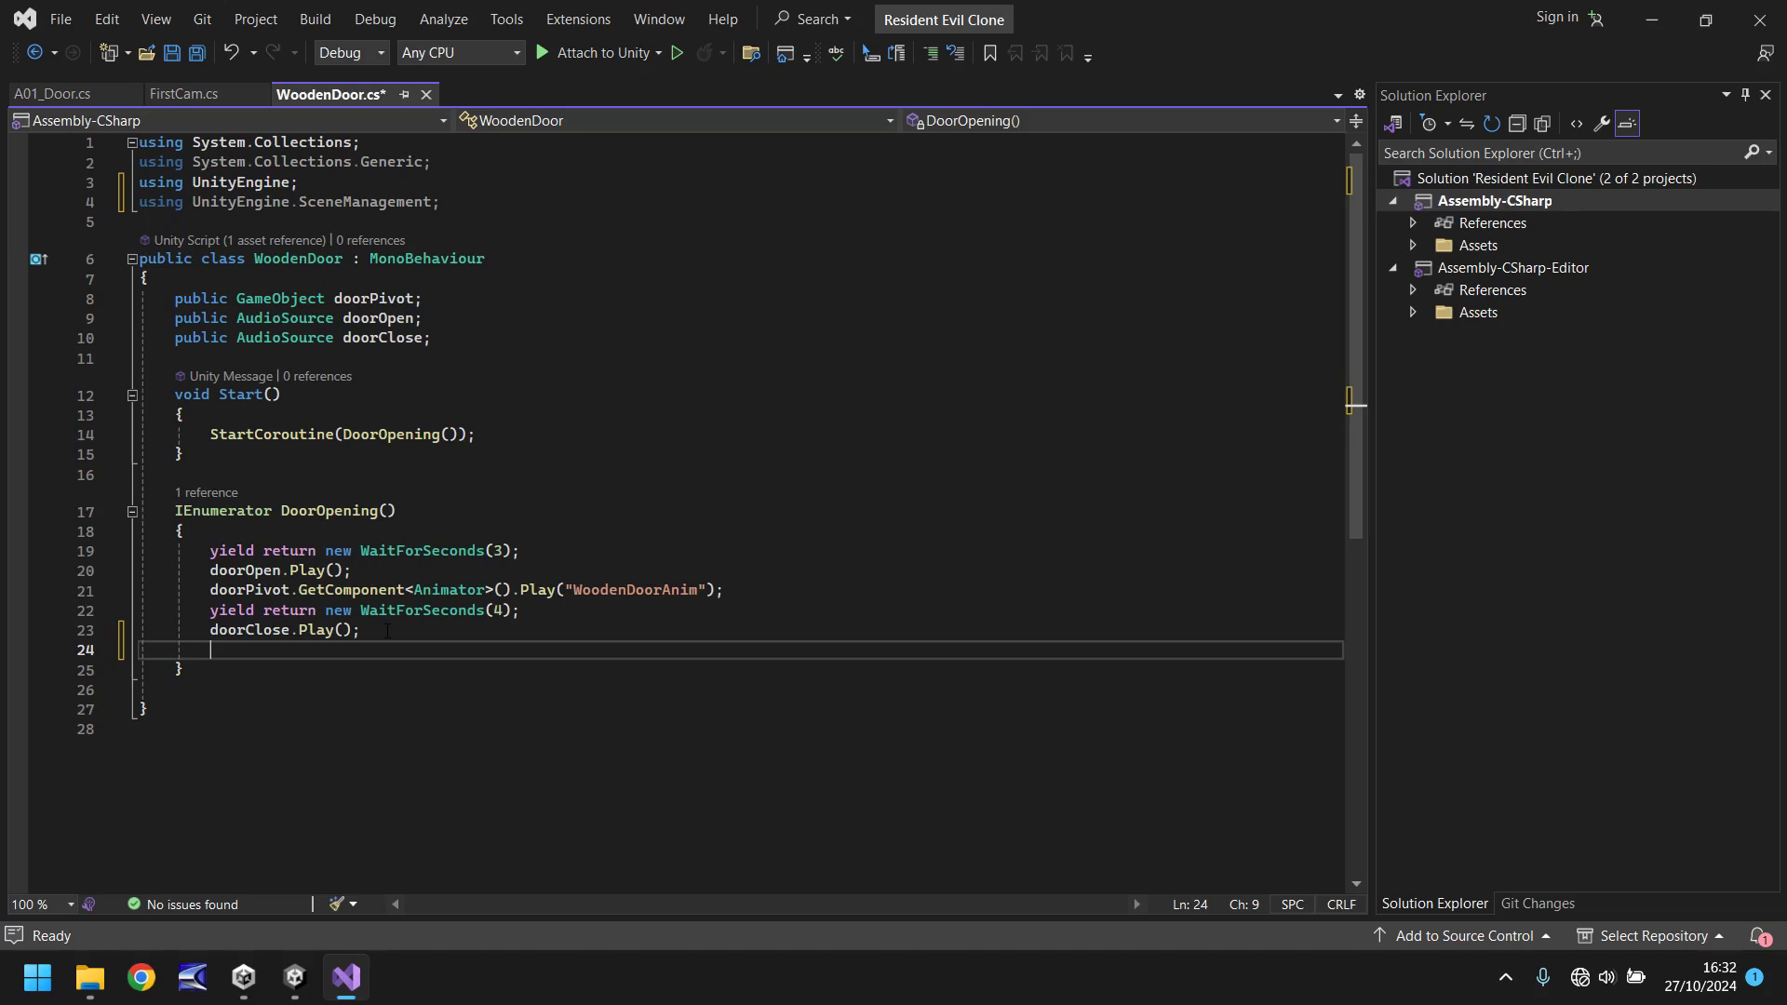
type("yield return new Wa")
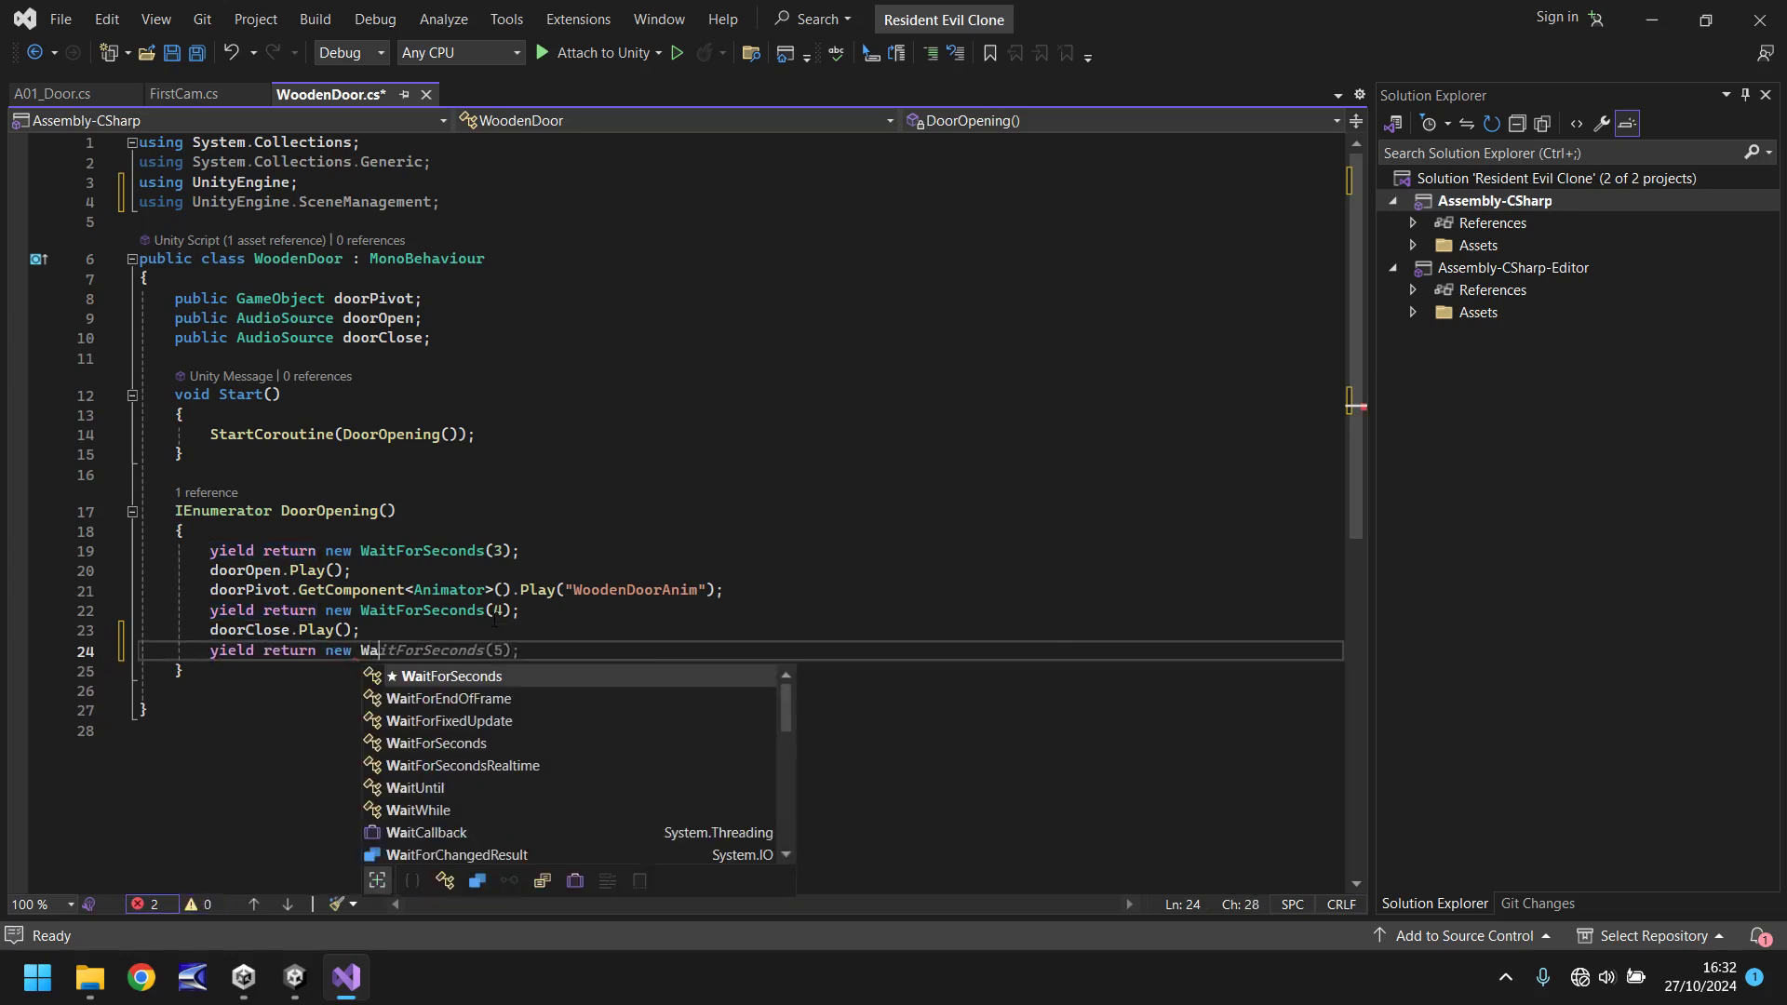
type("itForSecond")
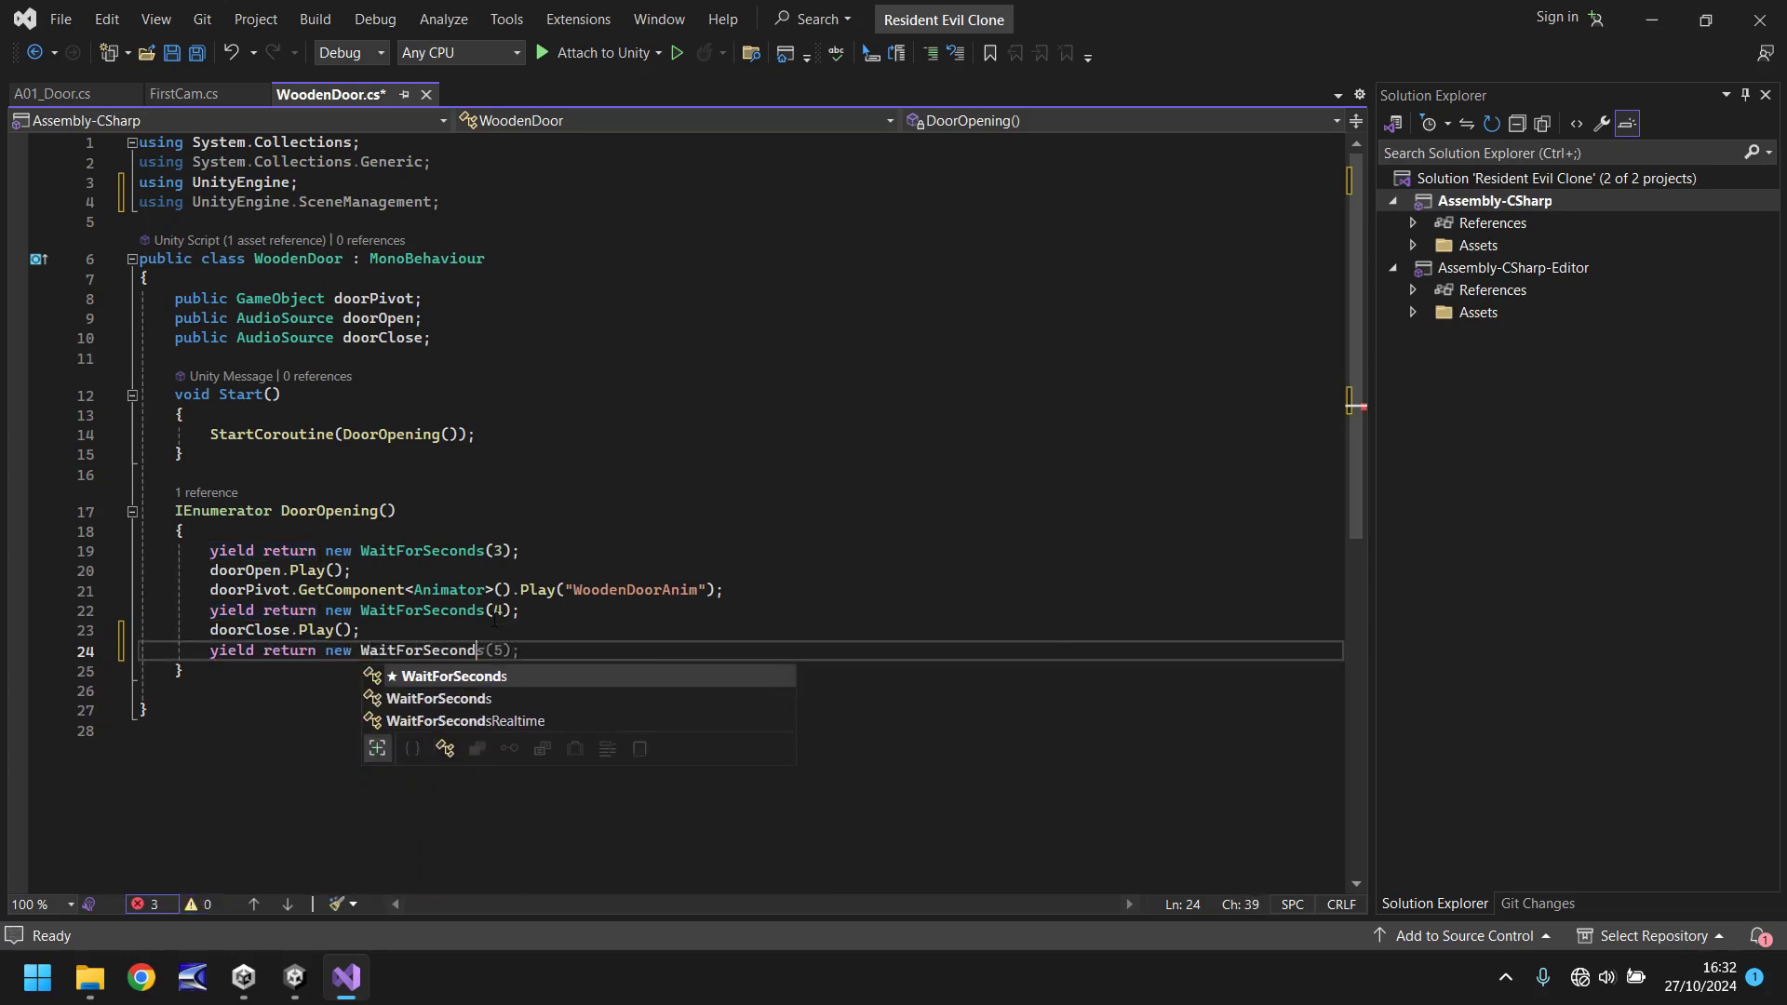
type("s(1);")
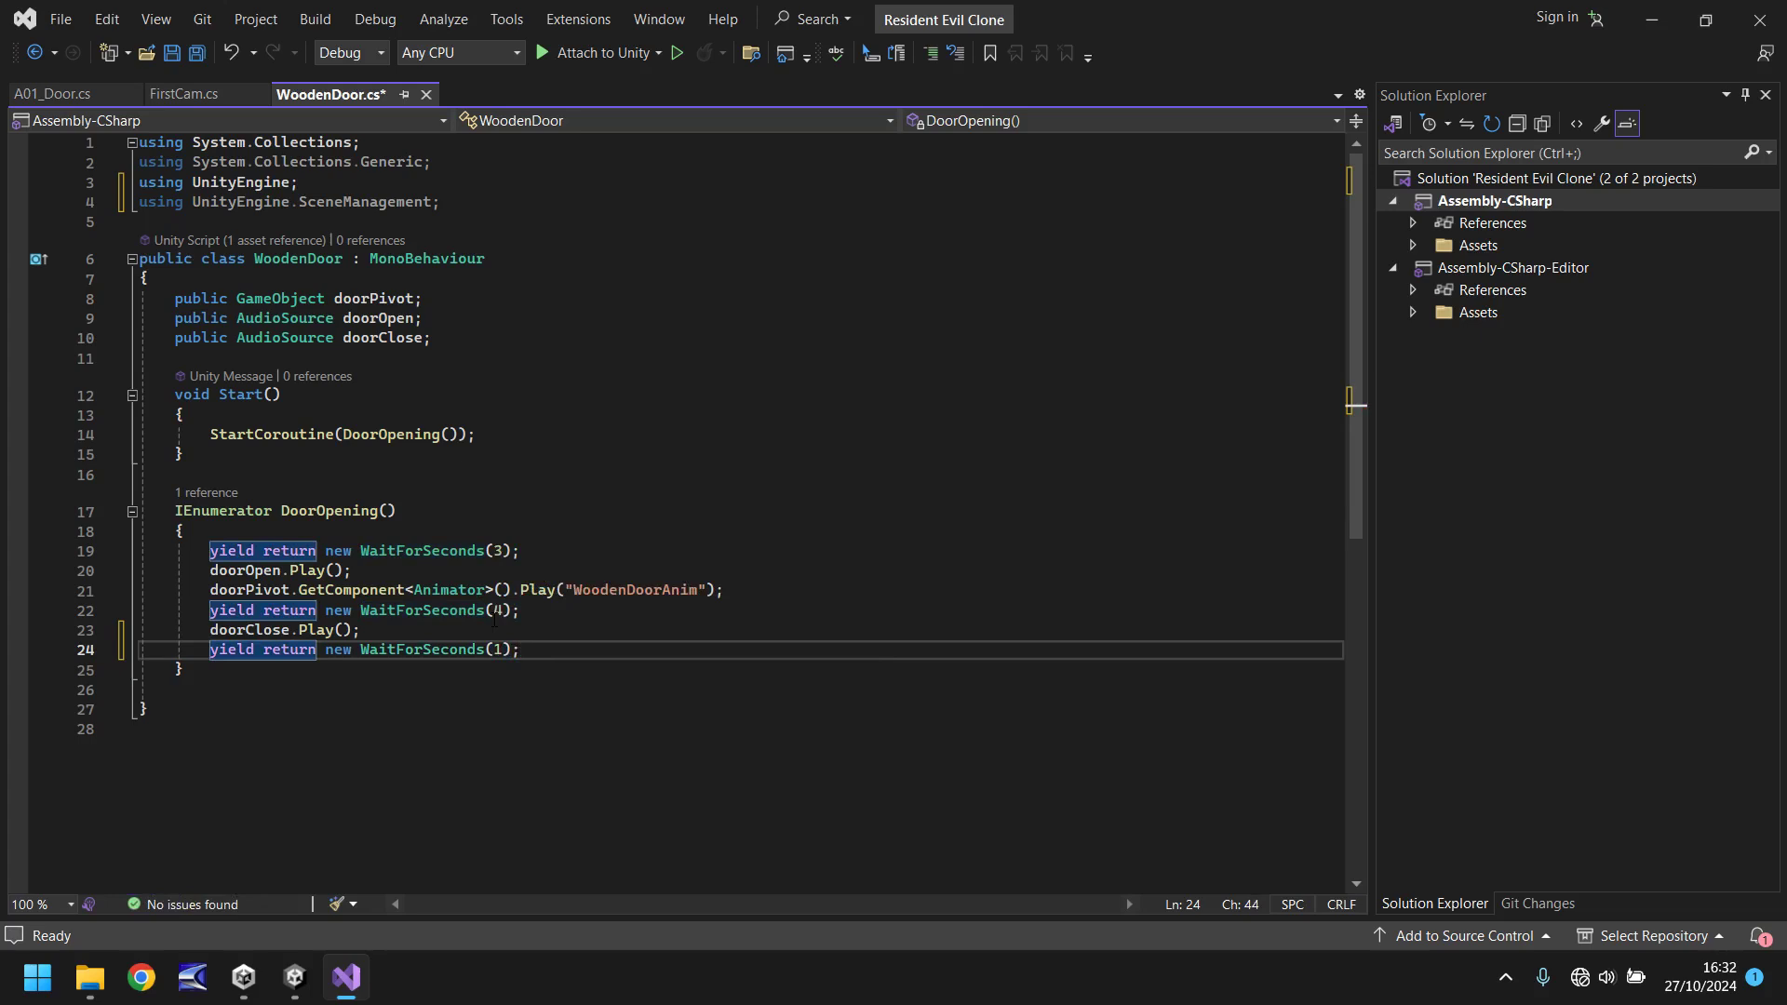
- Add "SceneManager.LoadScene(3);" as the last line of the DoorOpening coroutine and save WoodenDoor.cs
key("Return")
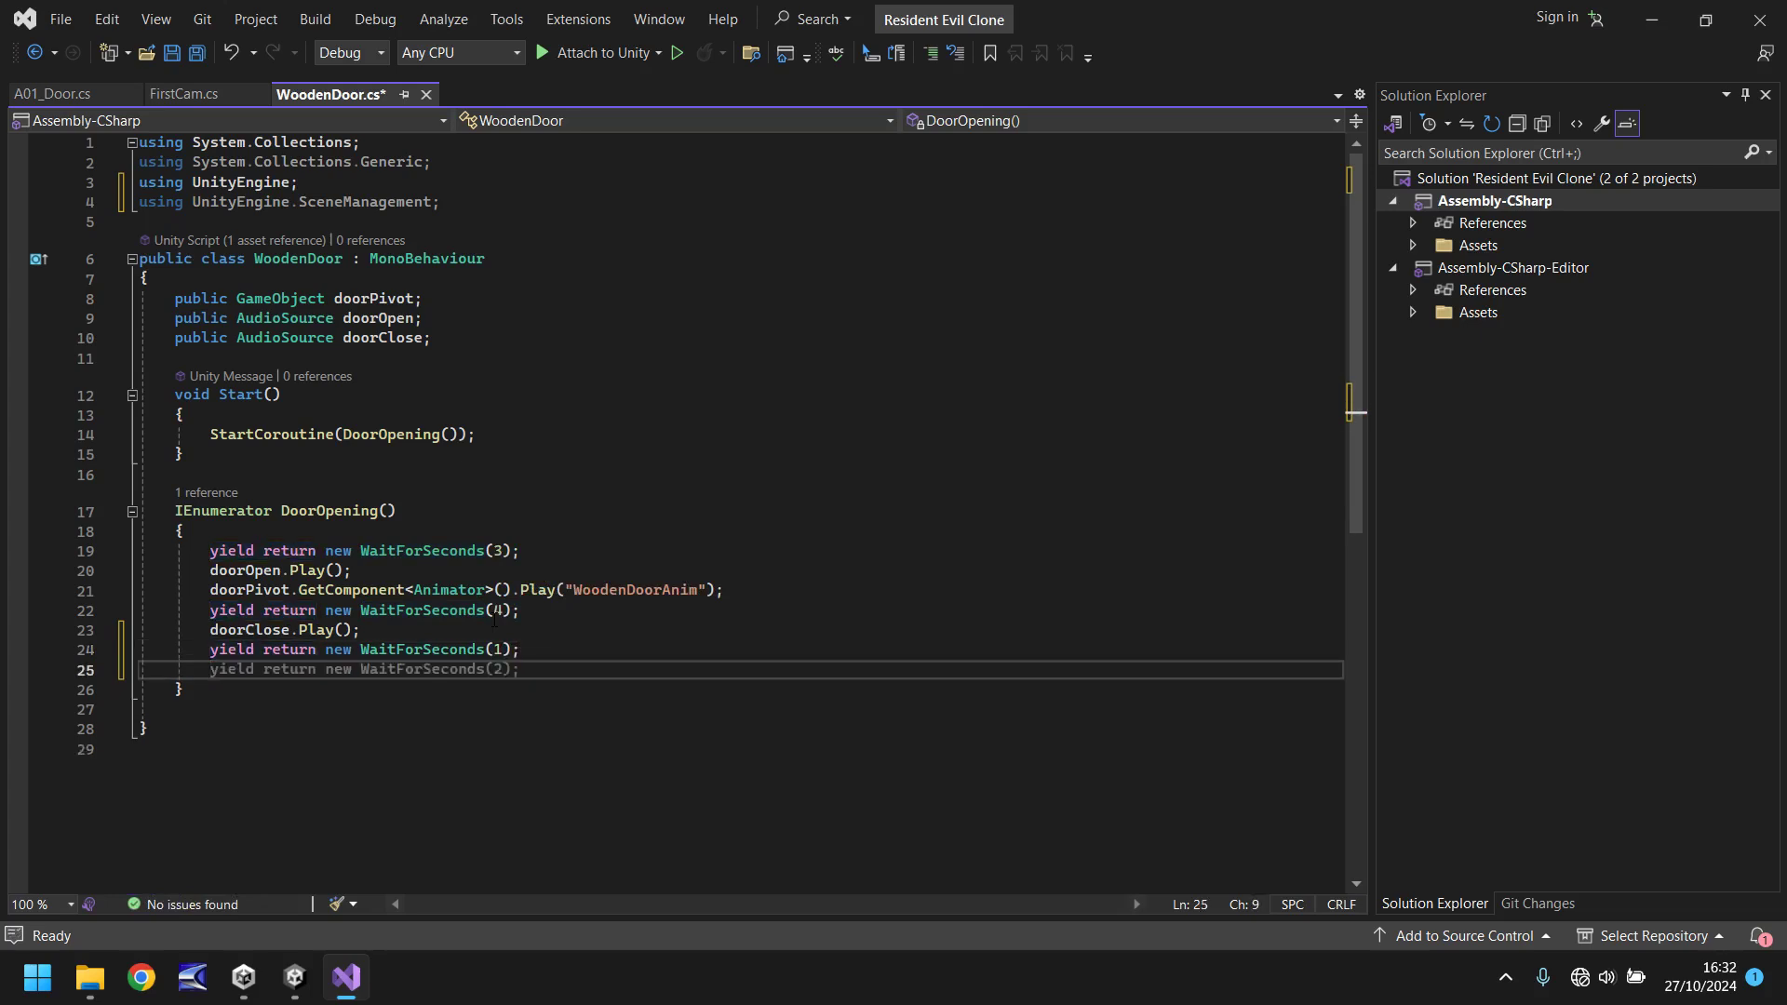
type("Scen")
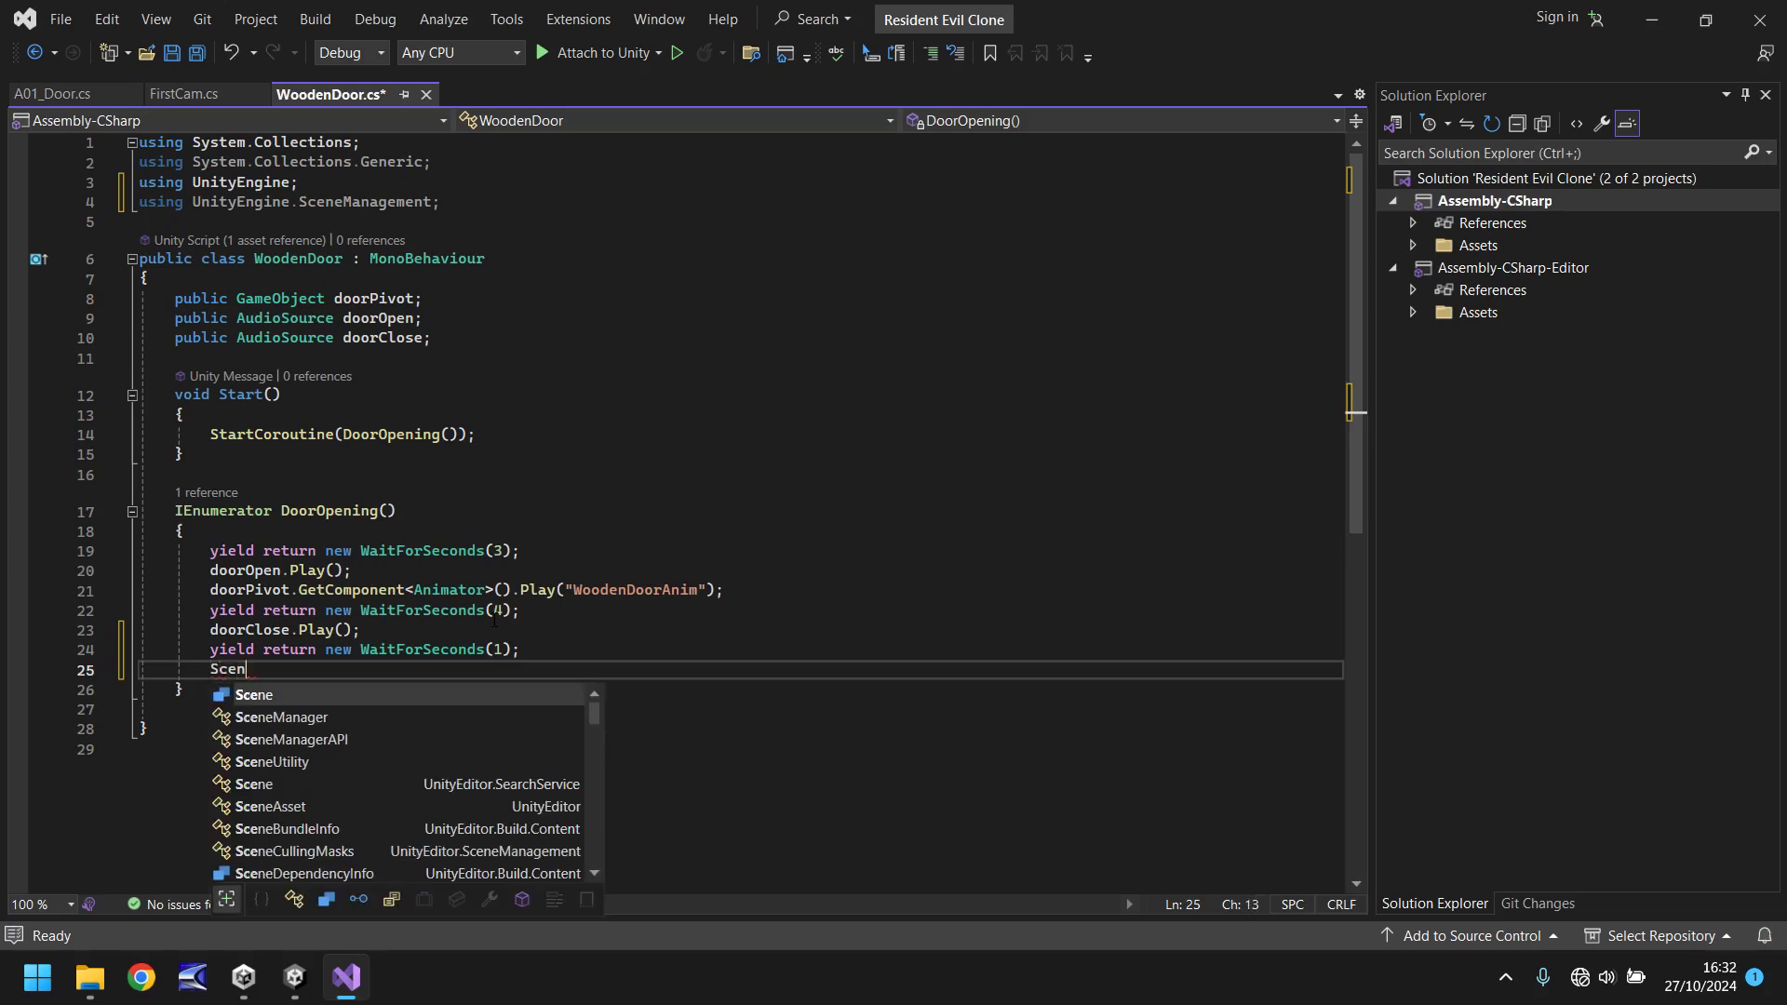
type("eManag")
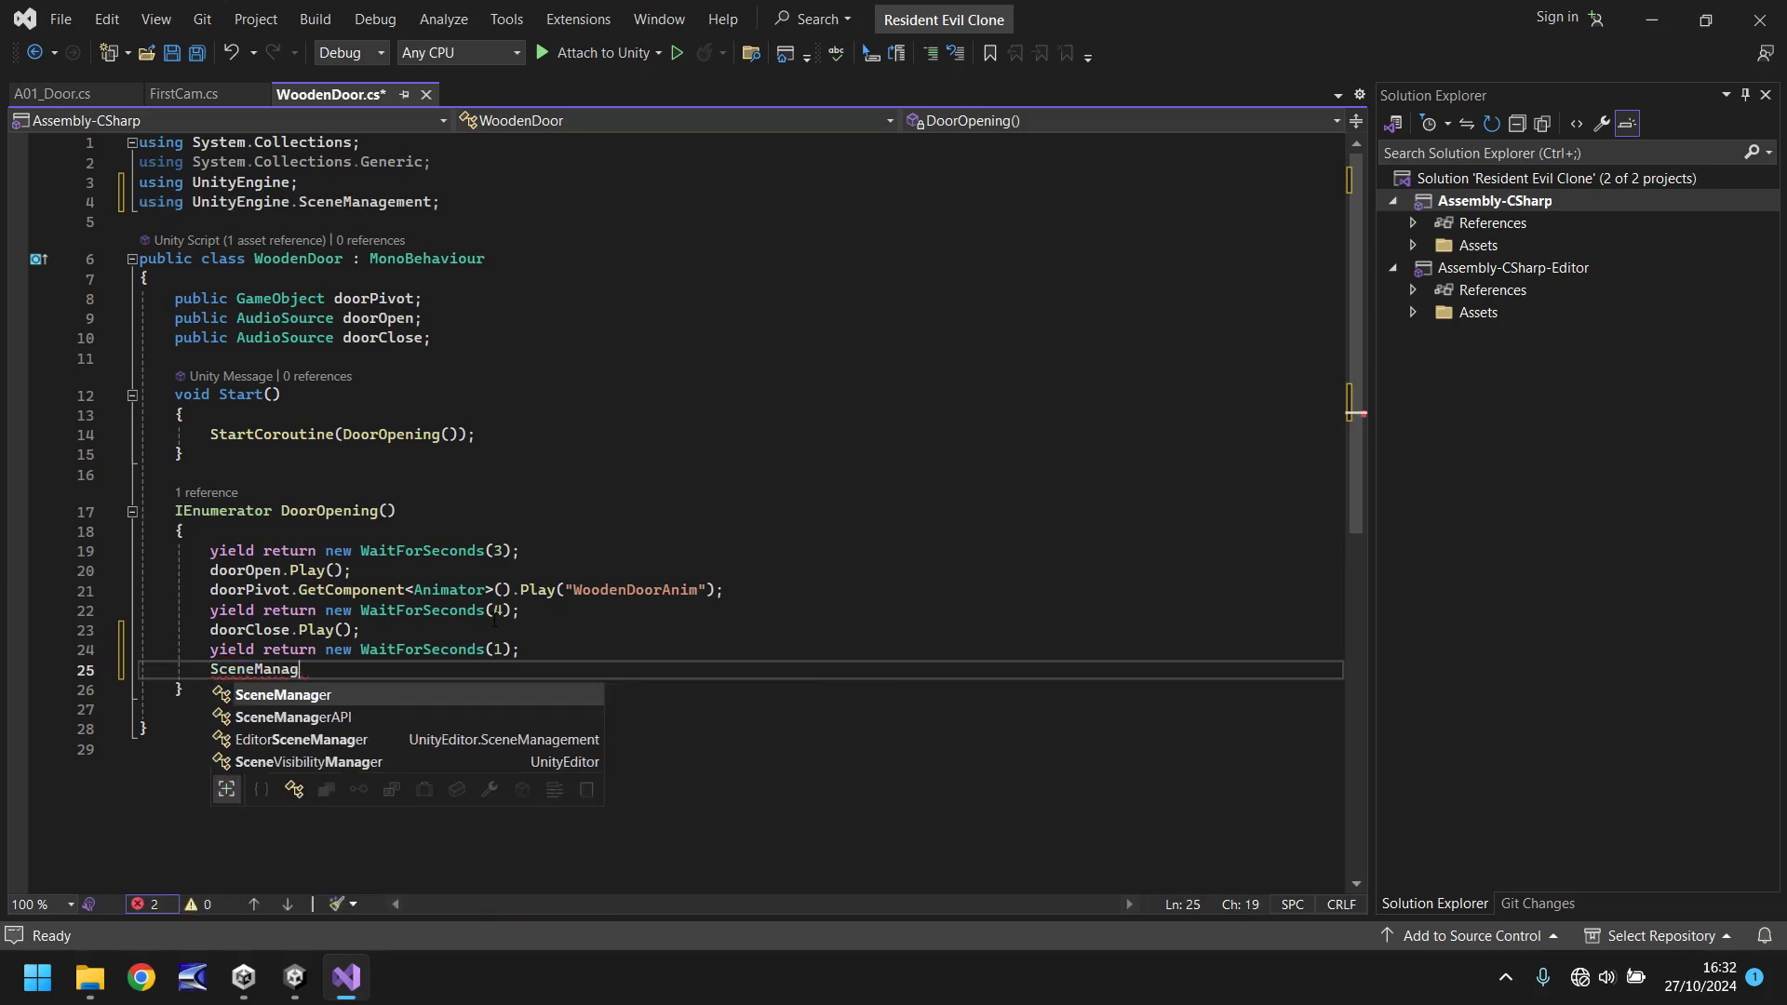
type("er.Load")
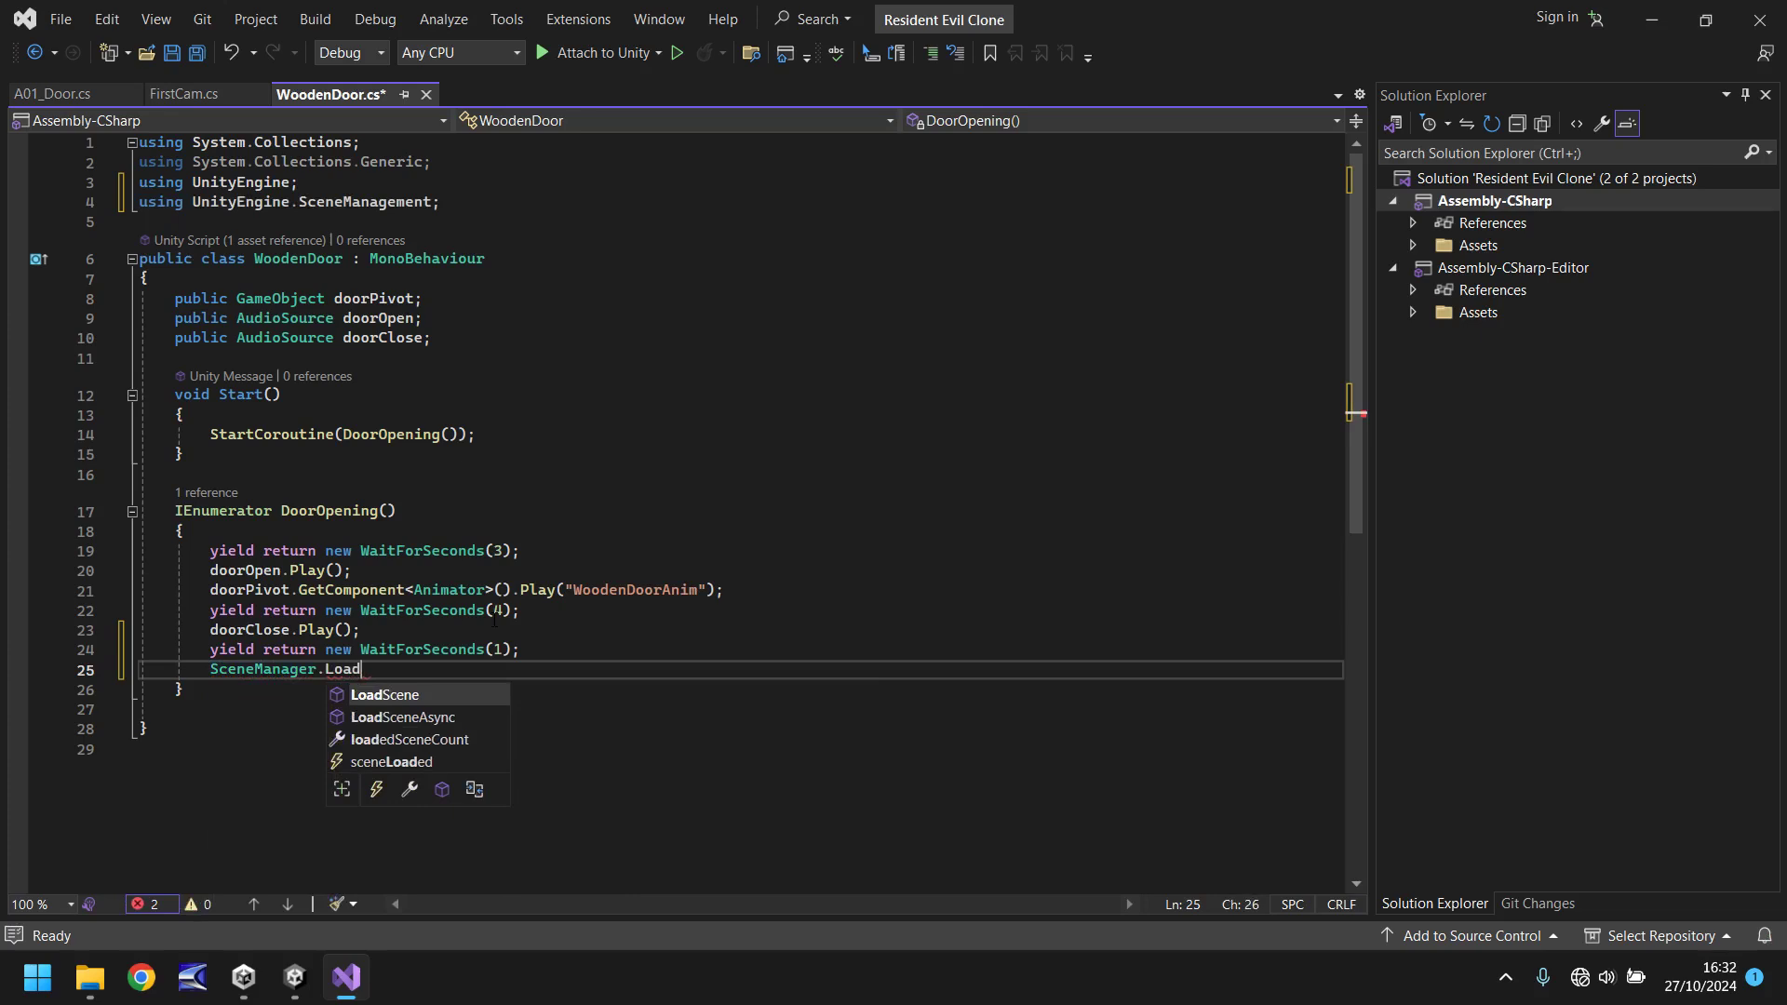
type("Scene(")
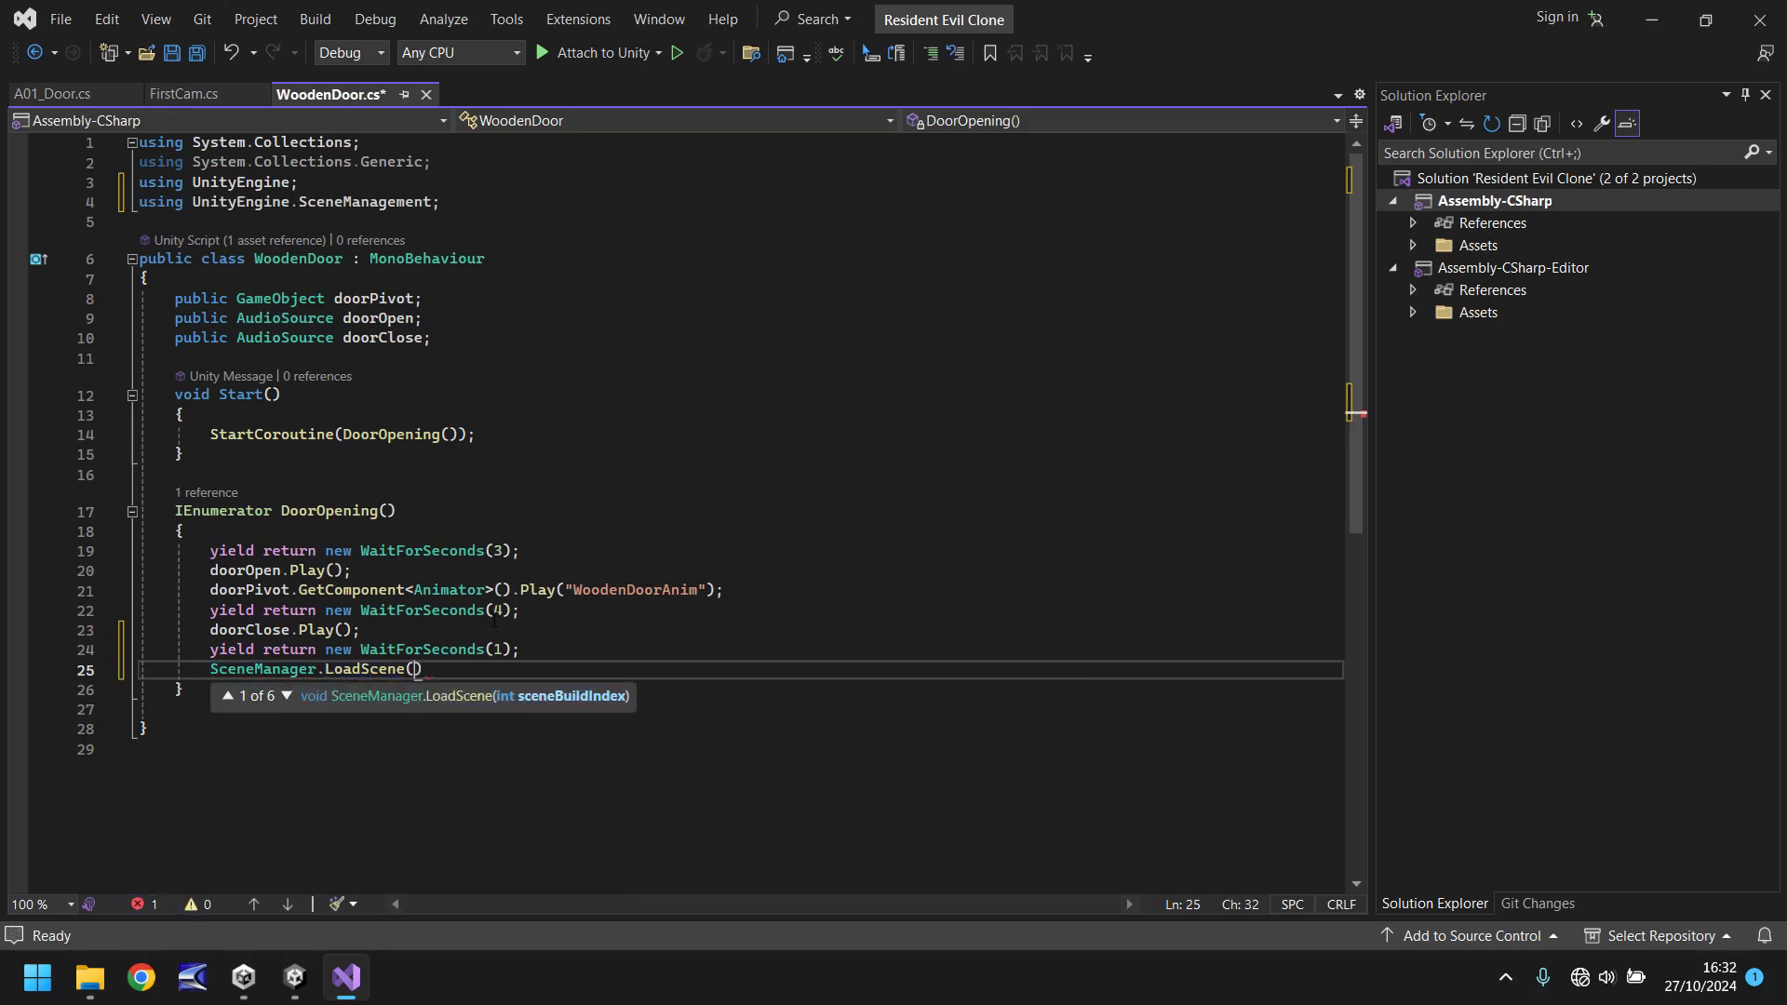
type("3)")
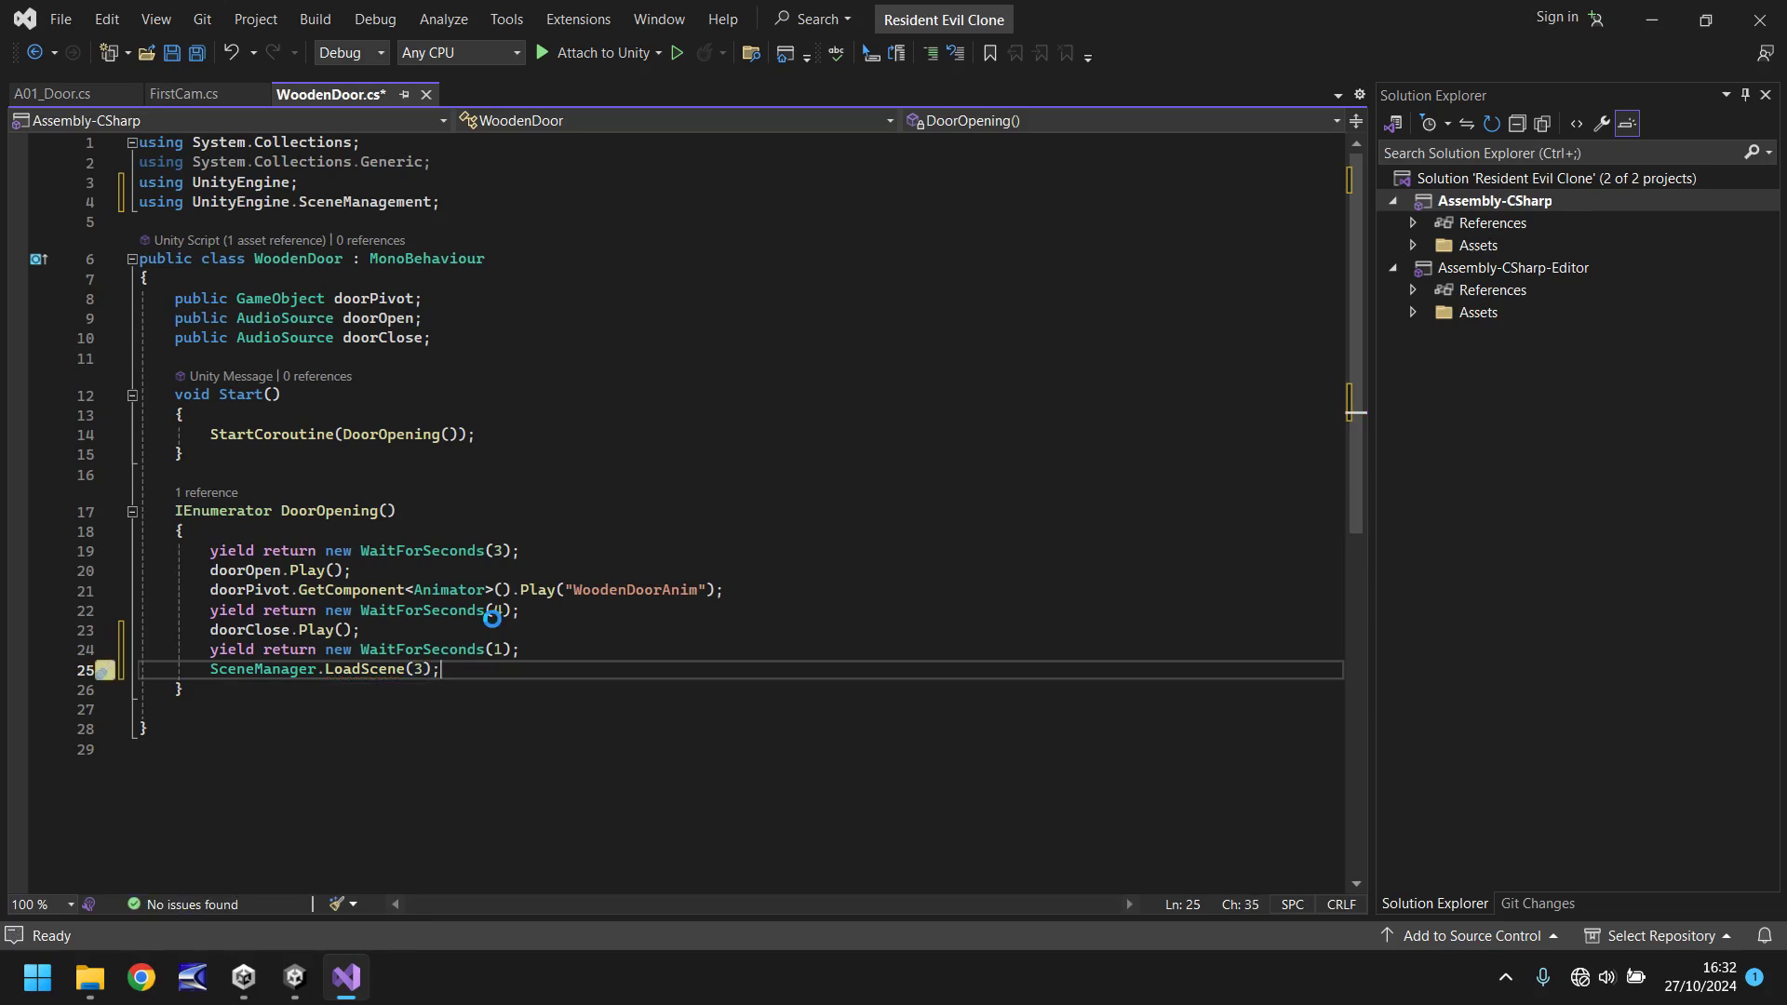
key("ctrl+s")
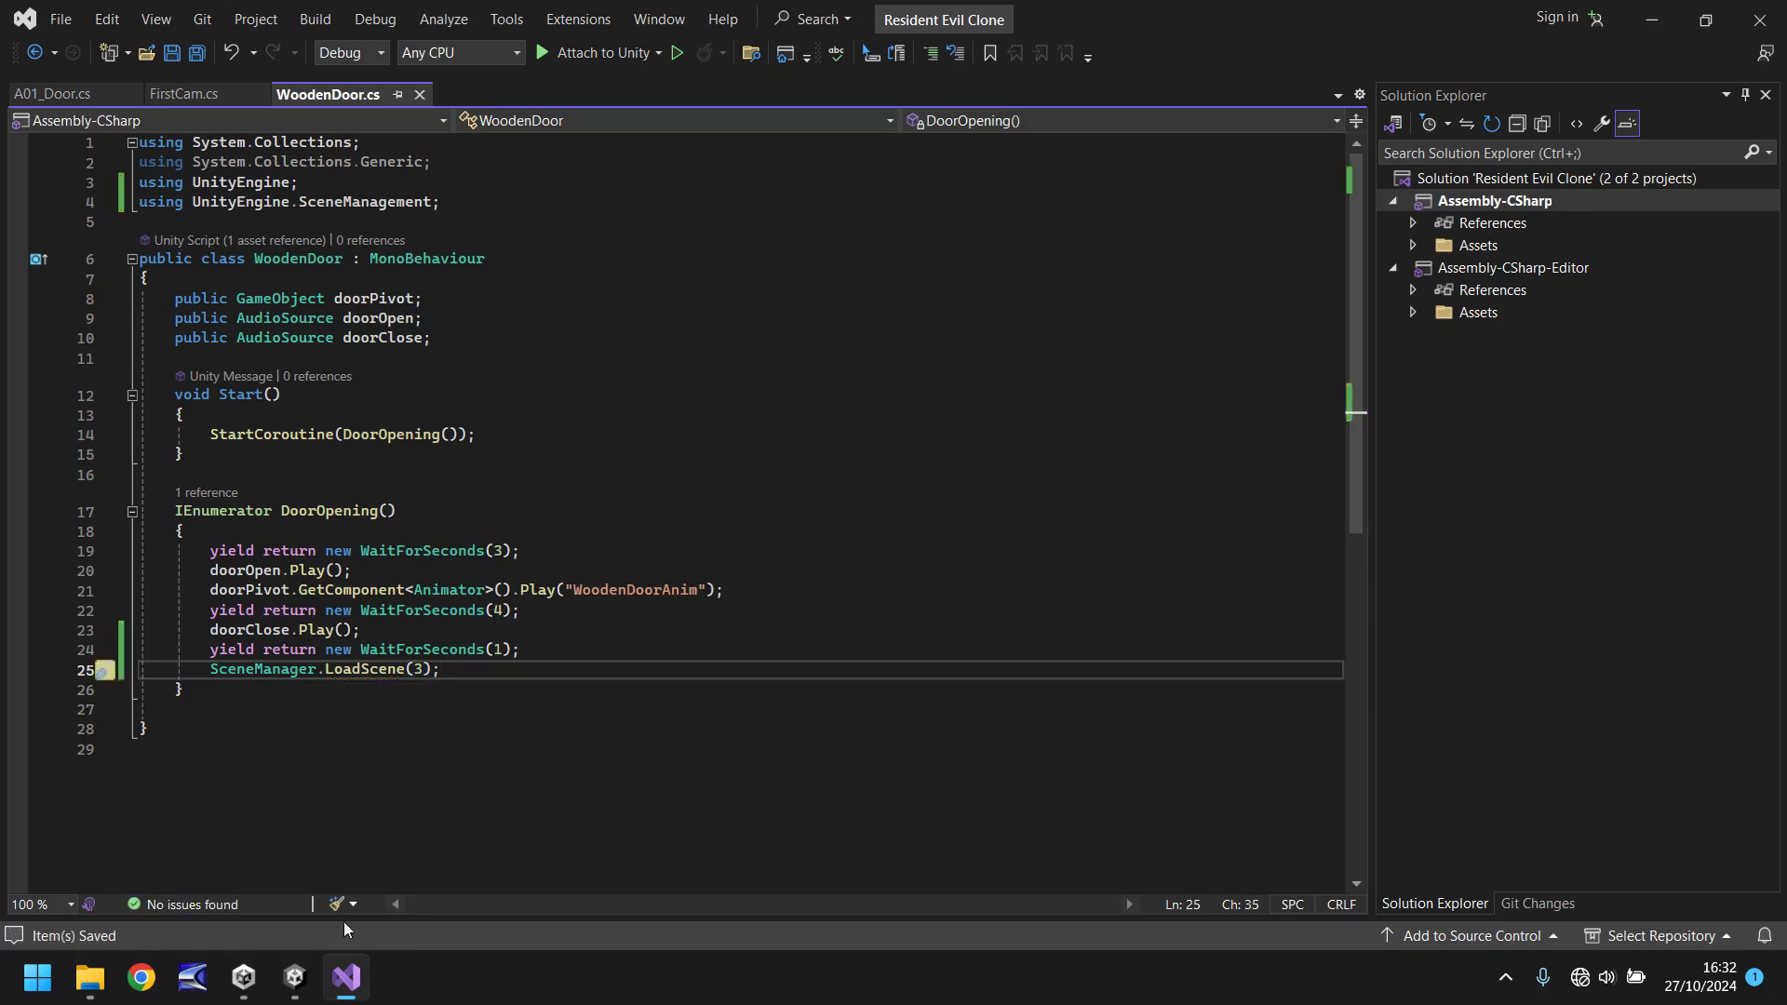
- Switch to Unity, playtest the DoorTransition scene until the door sequence has finished, and exit play mode
left_click(294, 977)
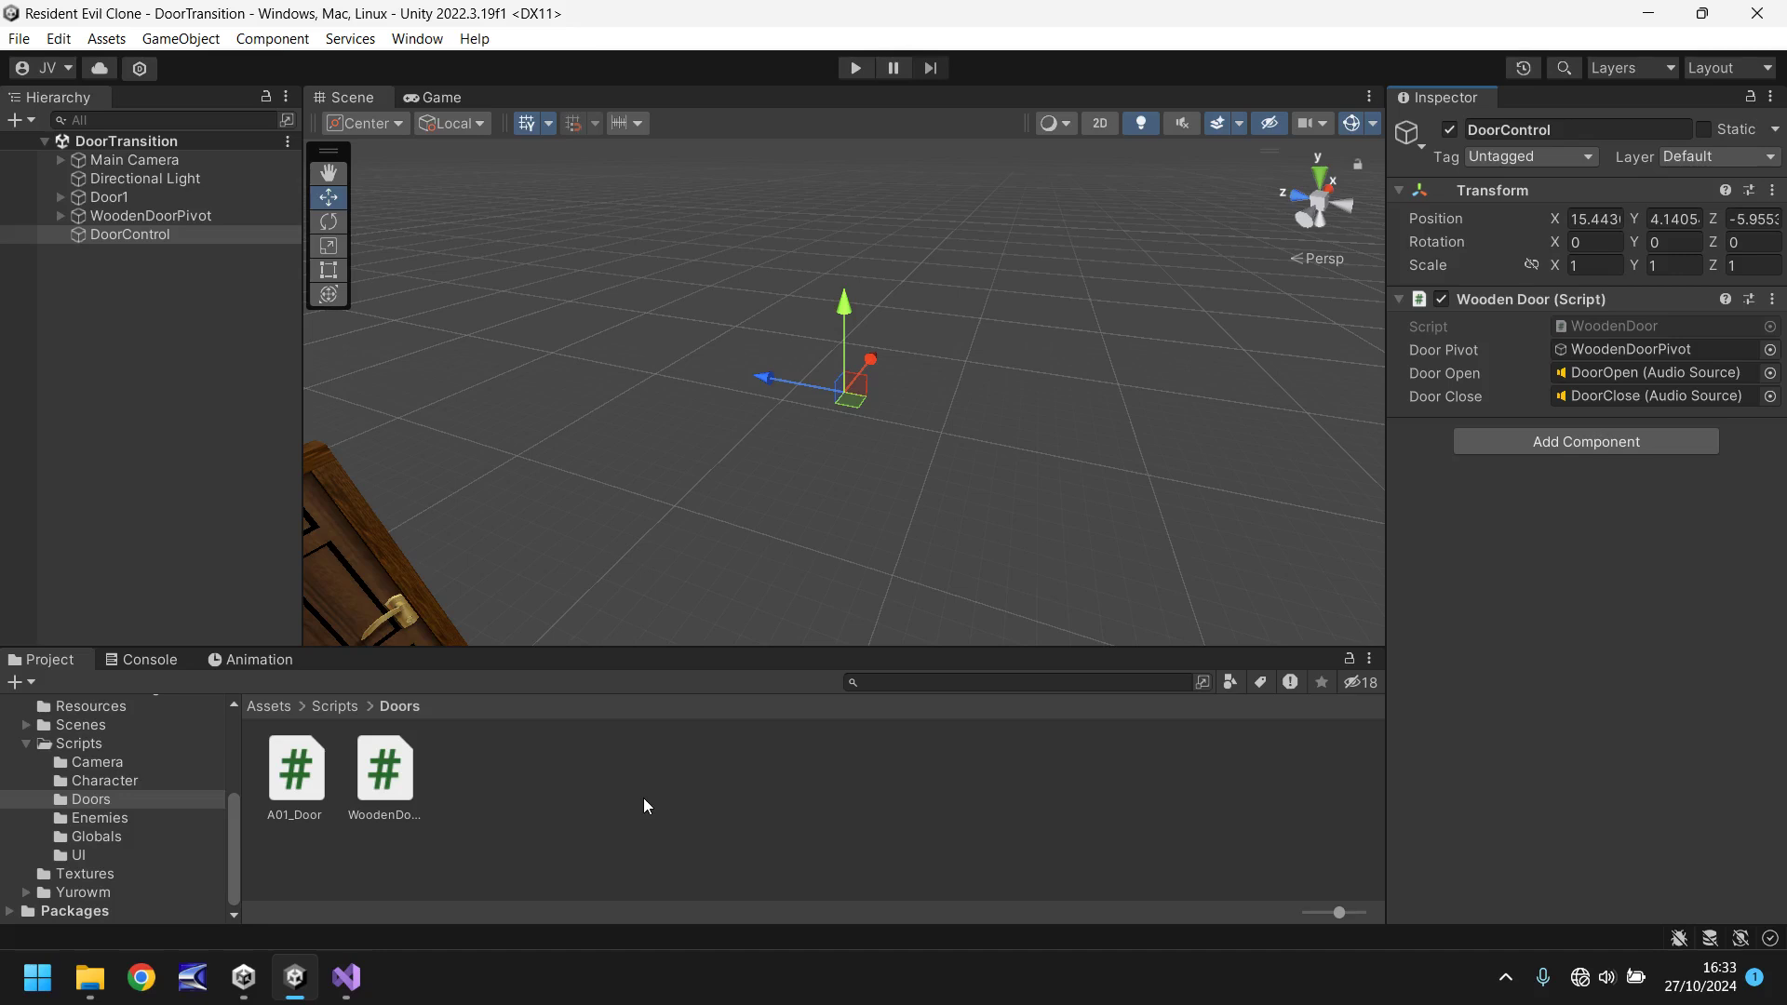
left_click(856, 68)
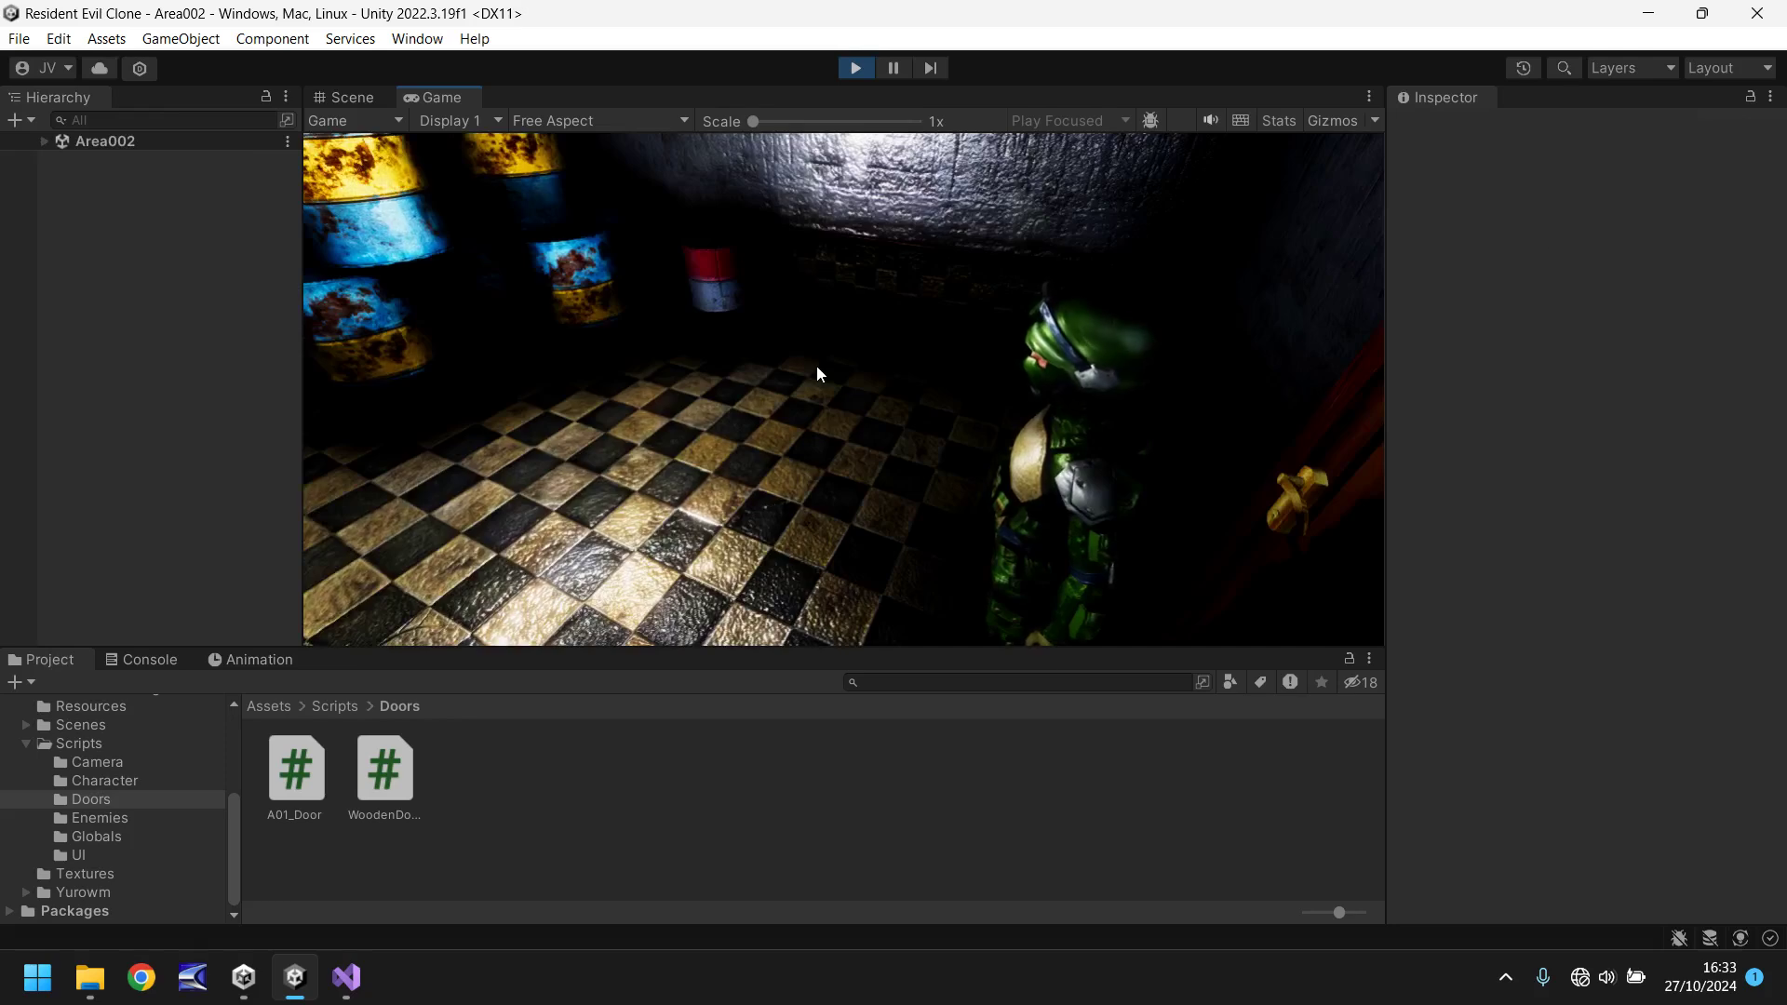
key("ctrl+p")
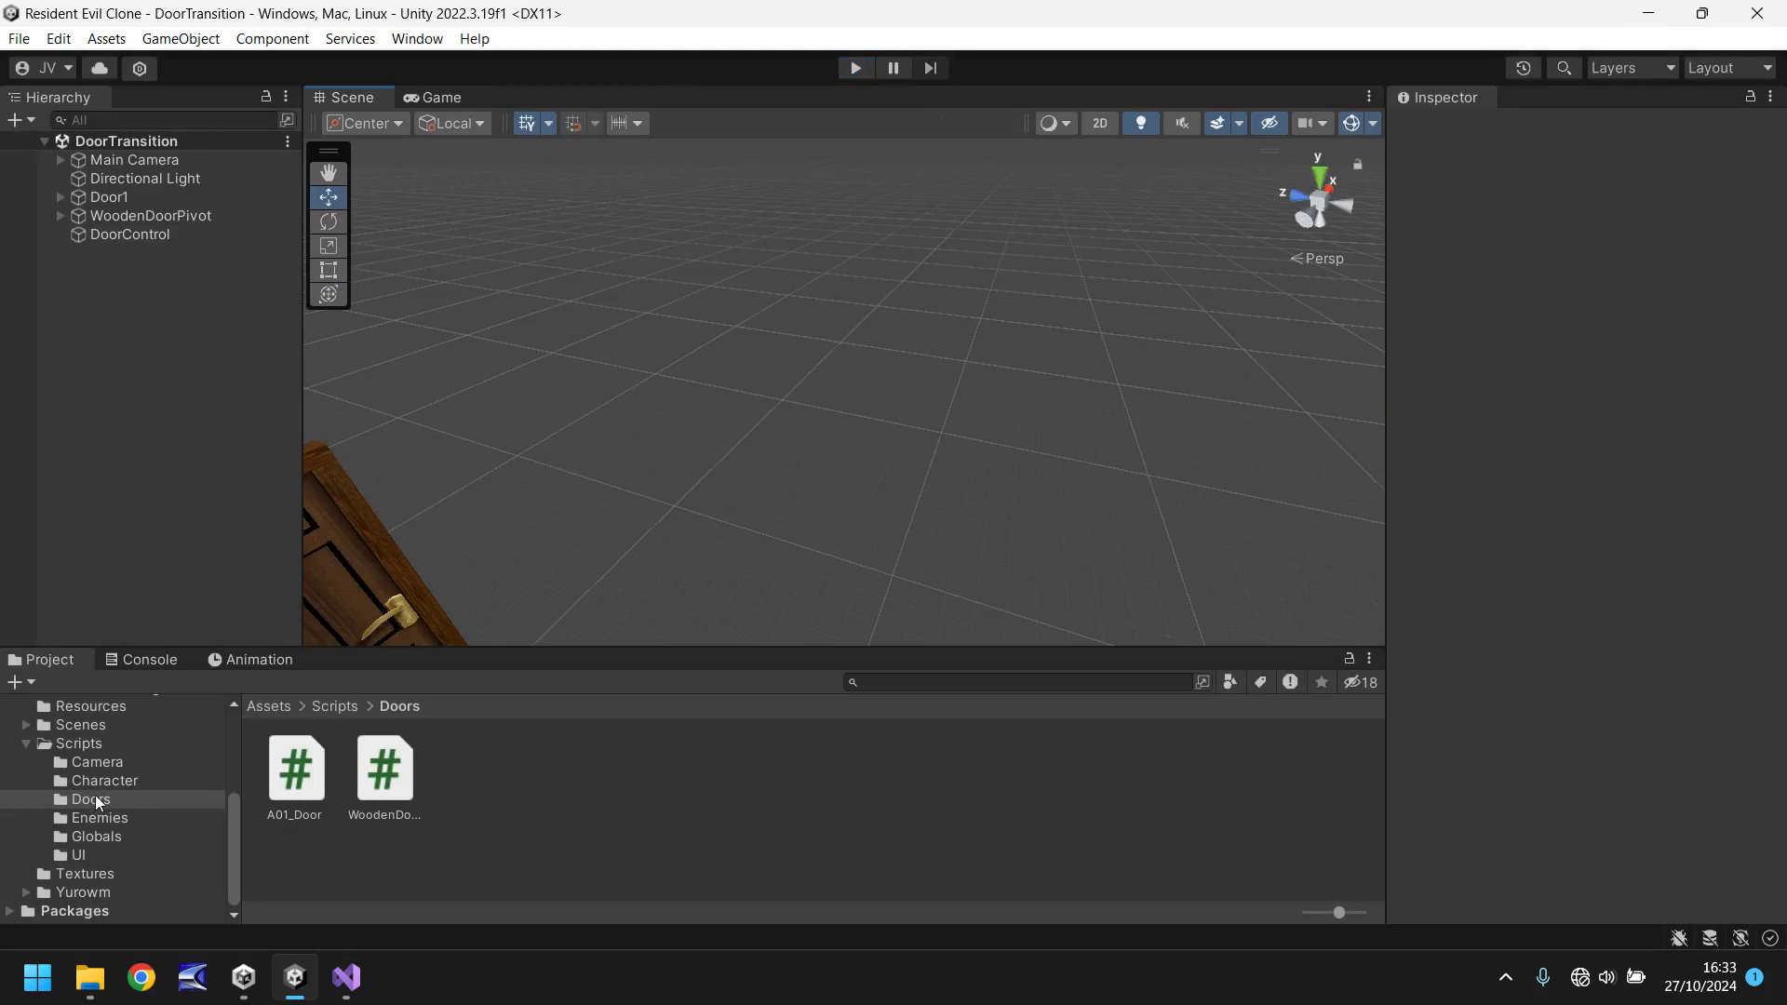
- Open the Area002 scene from the Scenes folder and enable its Canvas object
scroll(108, 784, "up", 5)
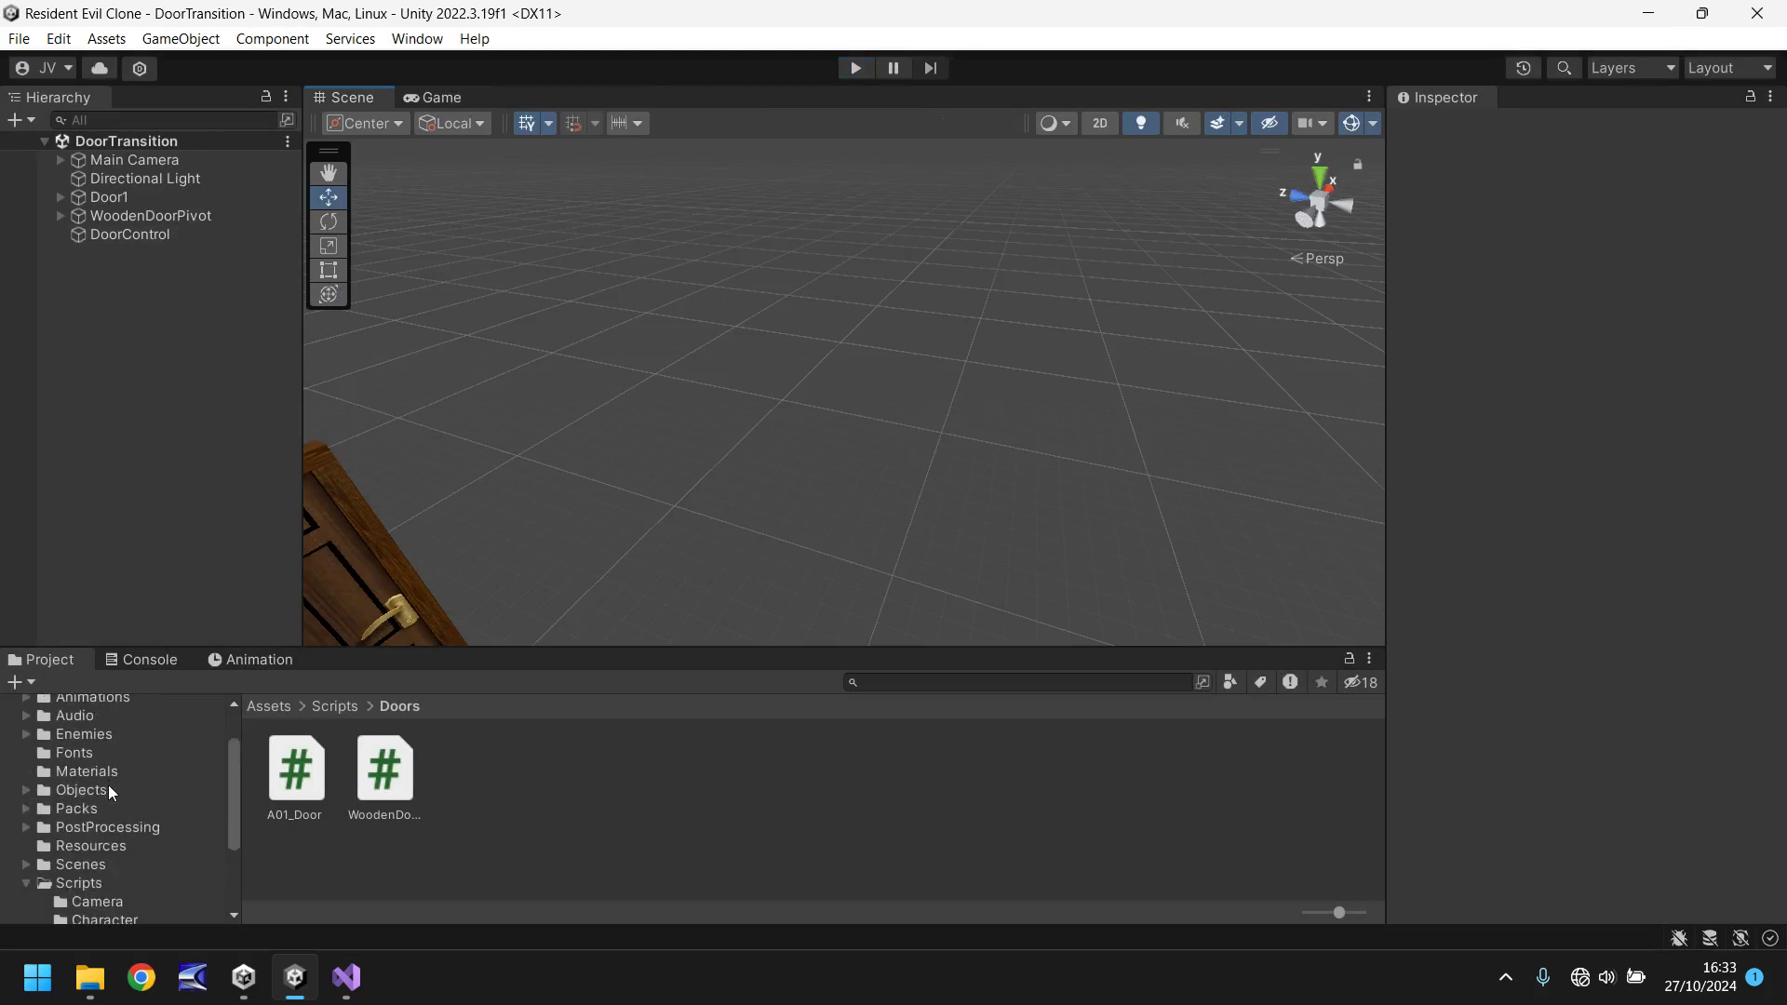
left_click(87, 864)
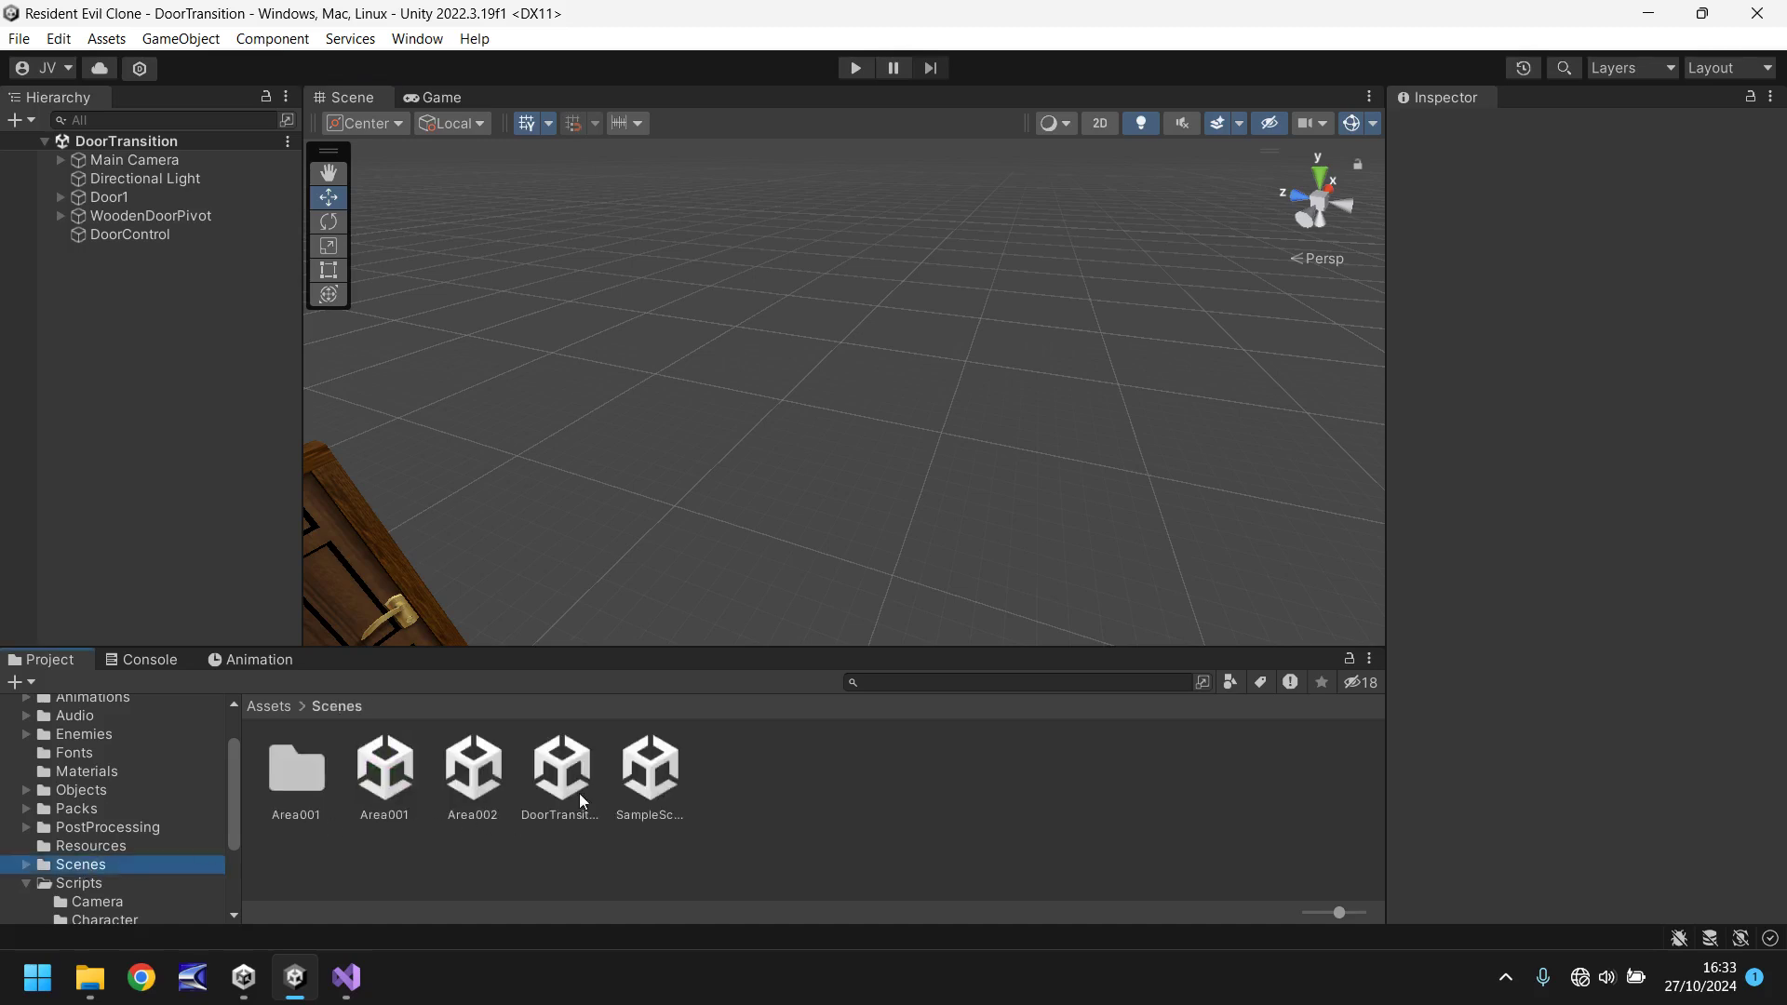
double_click(474, 771)
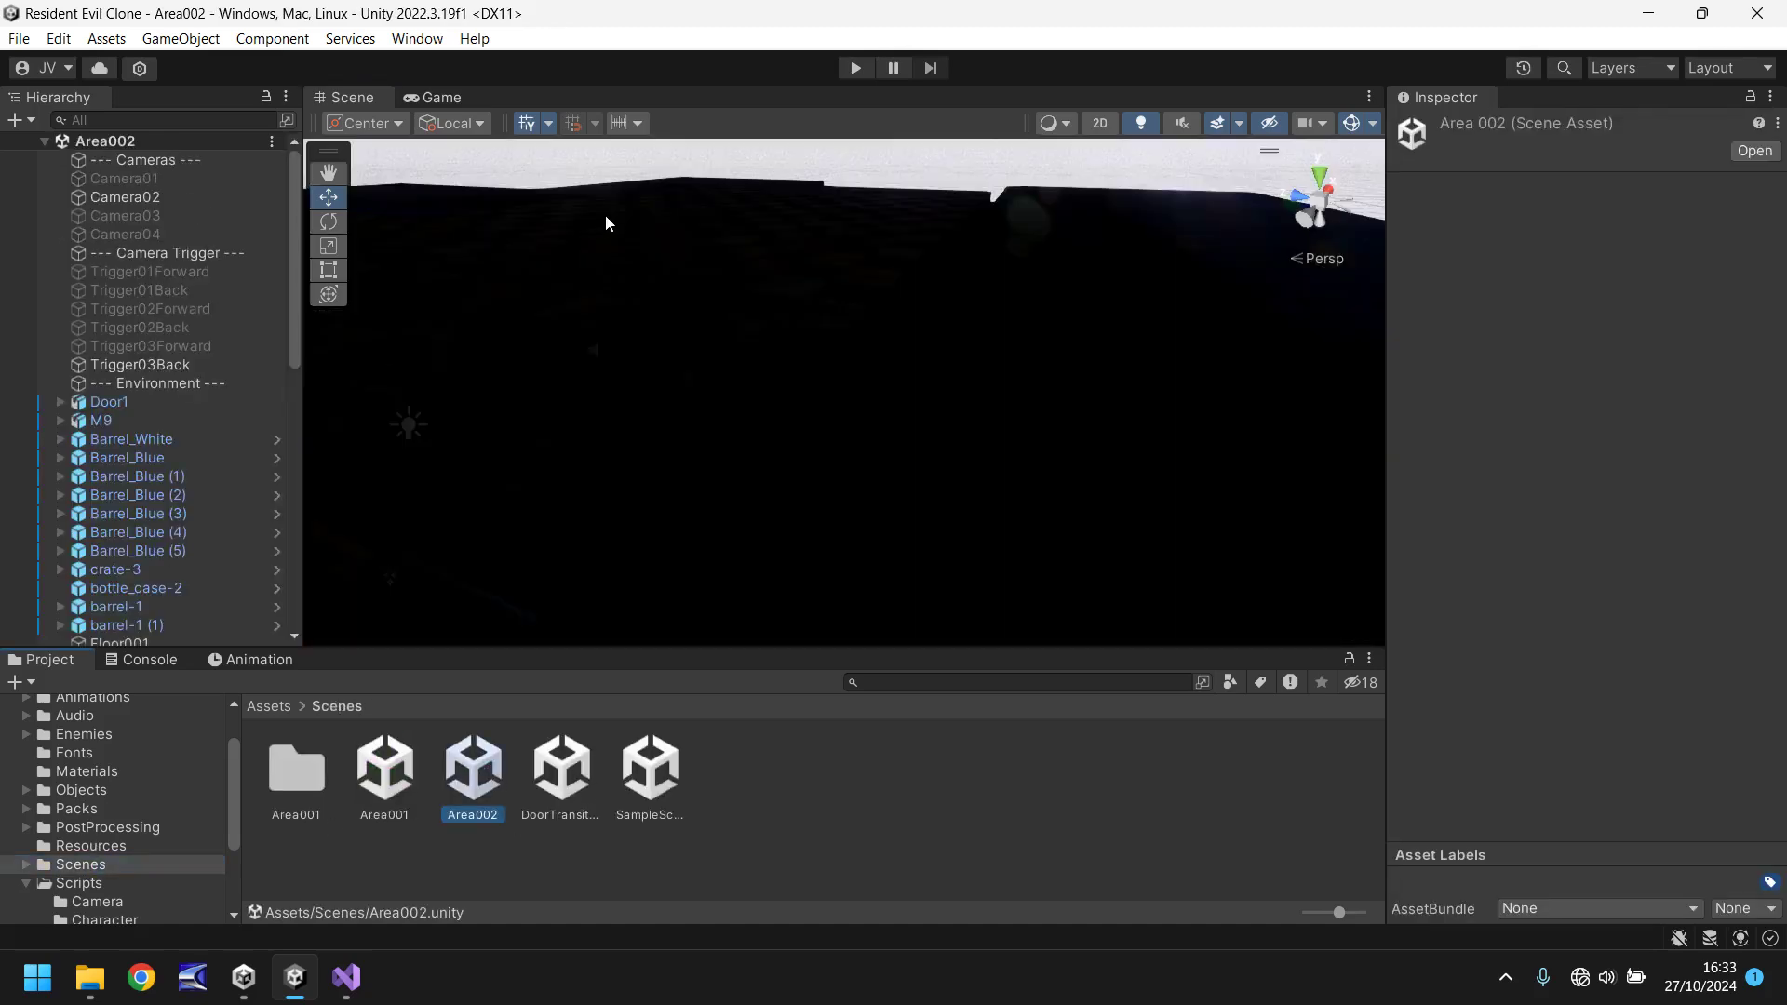
scroll(187, 417, "down", 15)
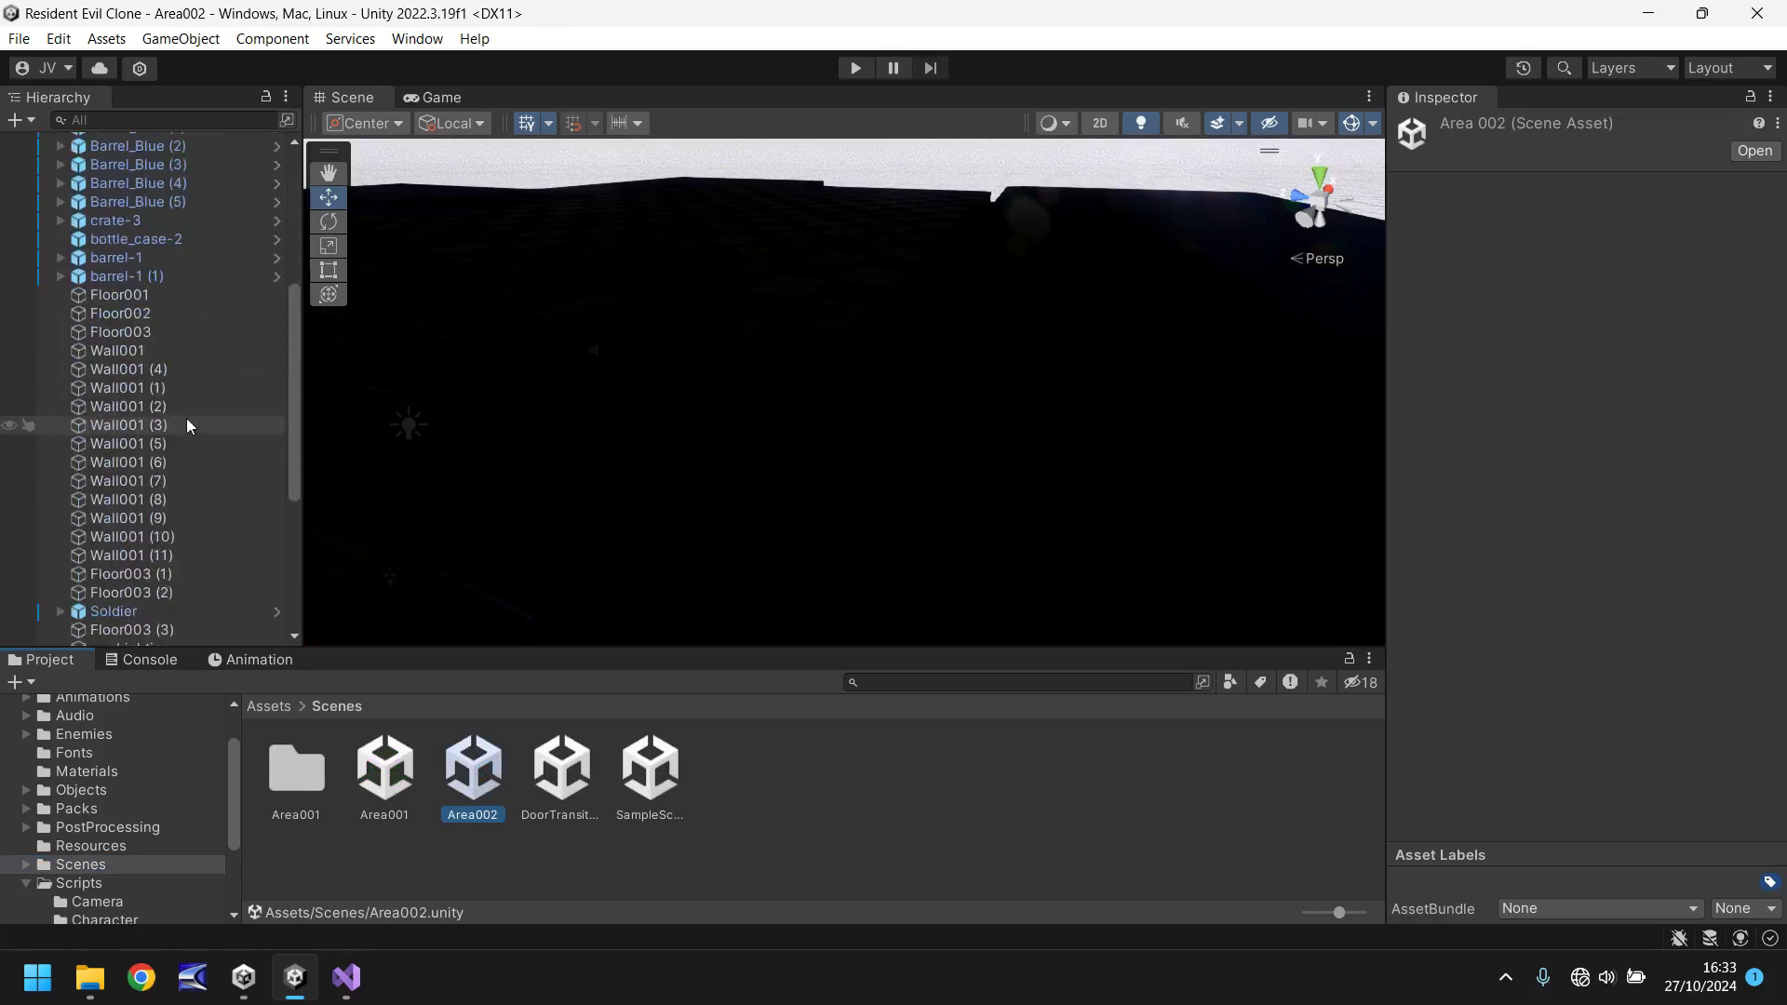
left_click(138, 470)
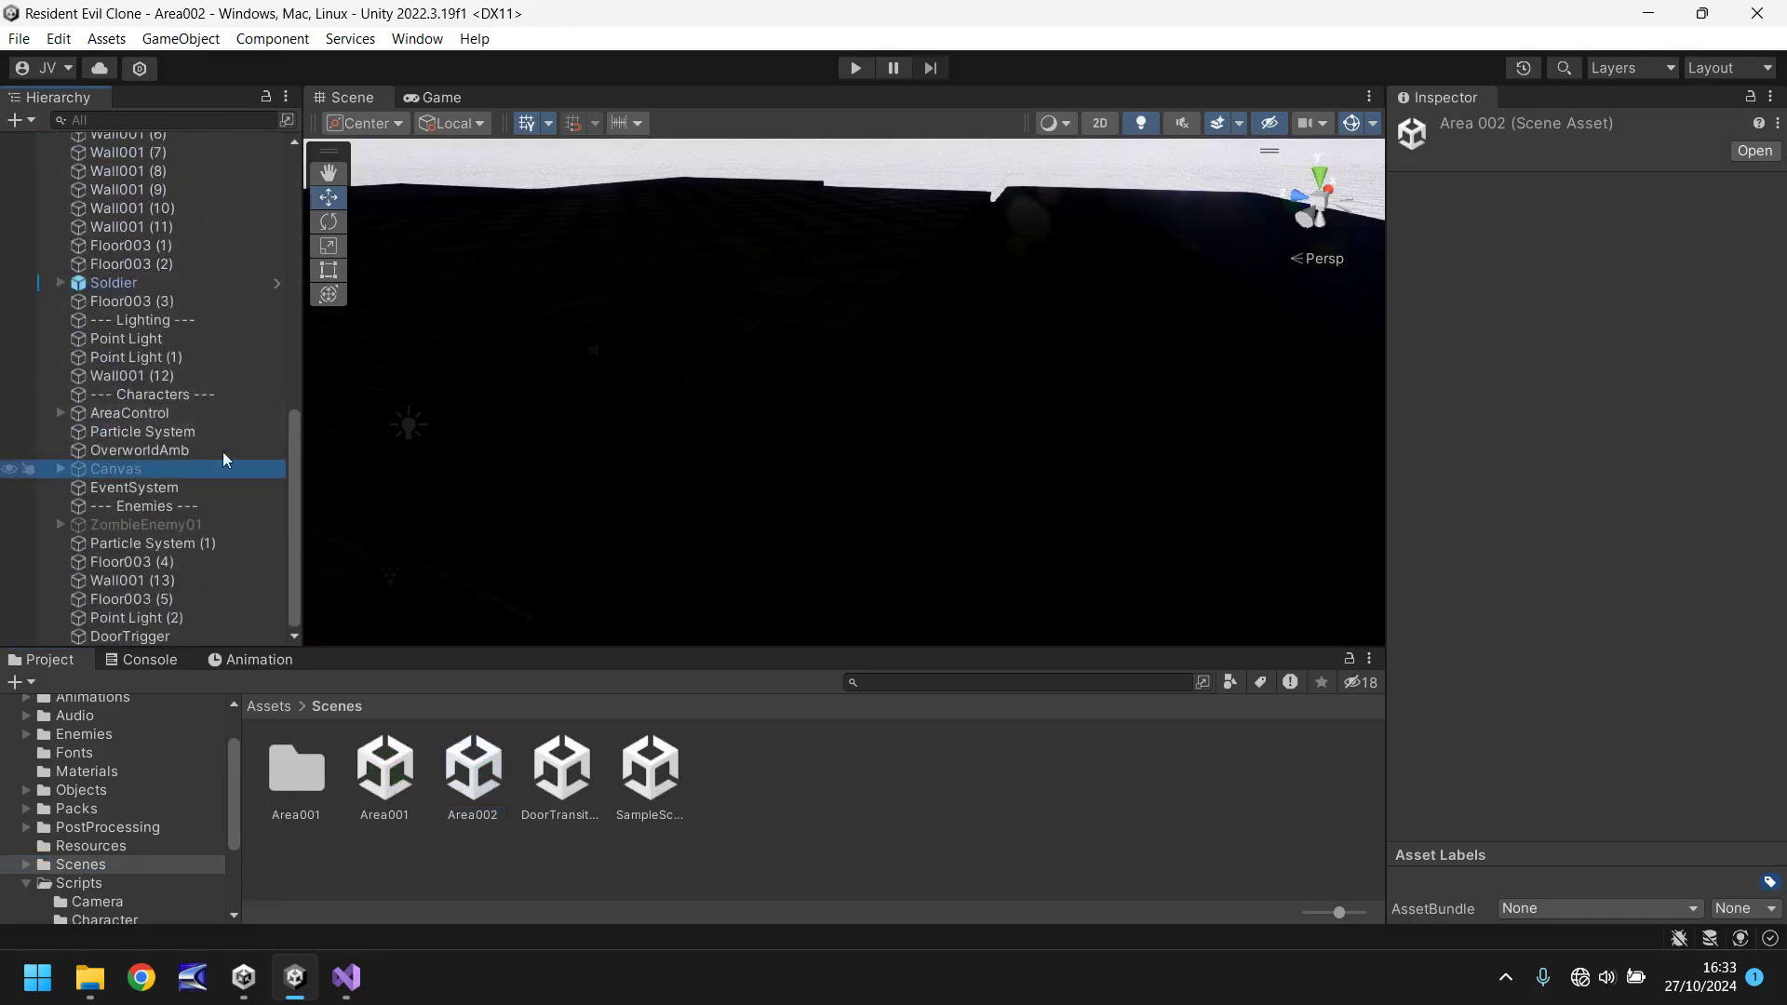
left_click(1449, 130)
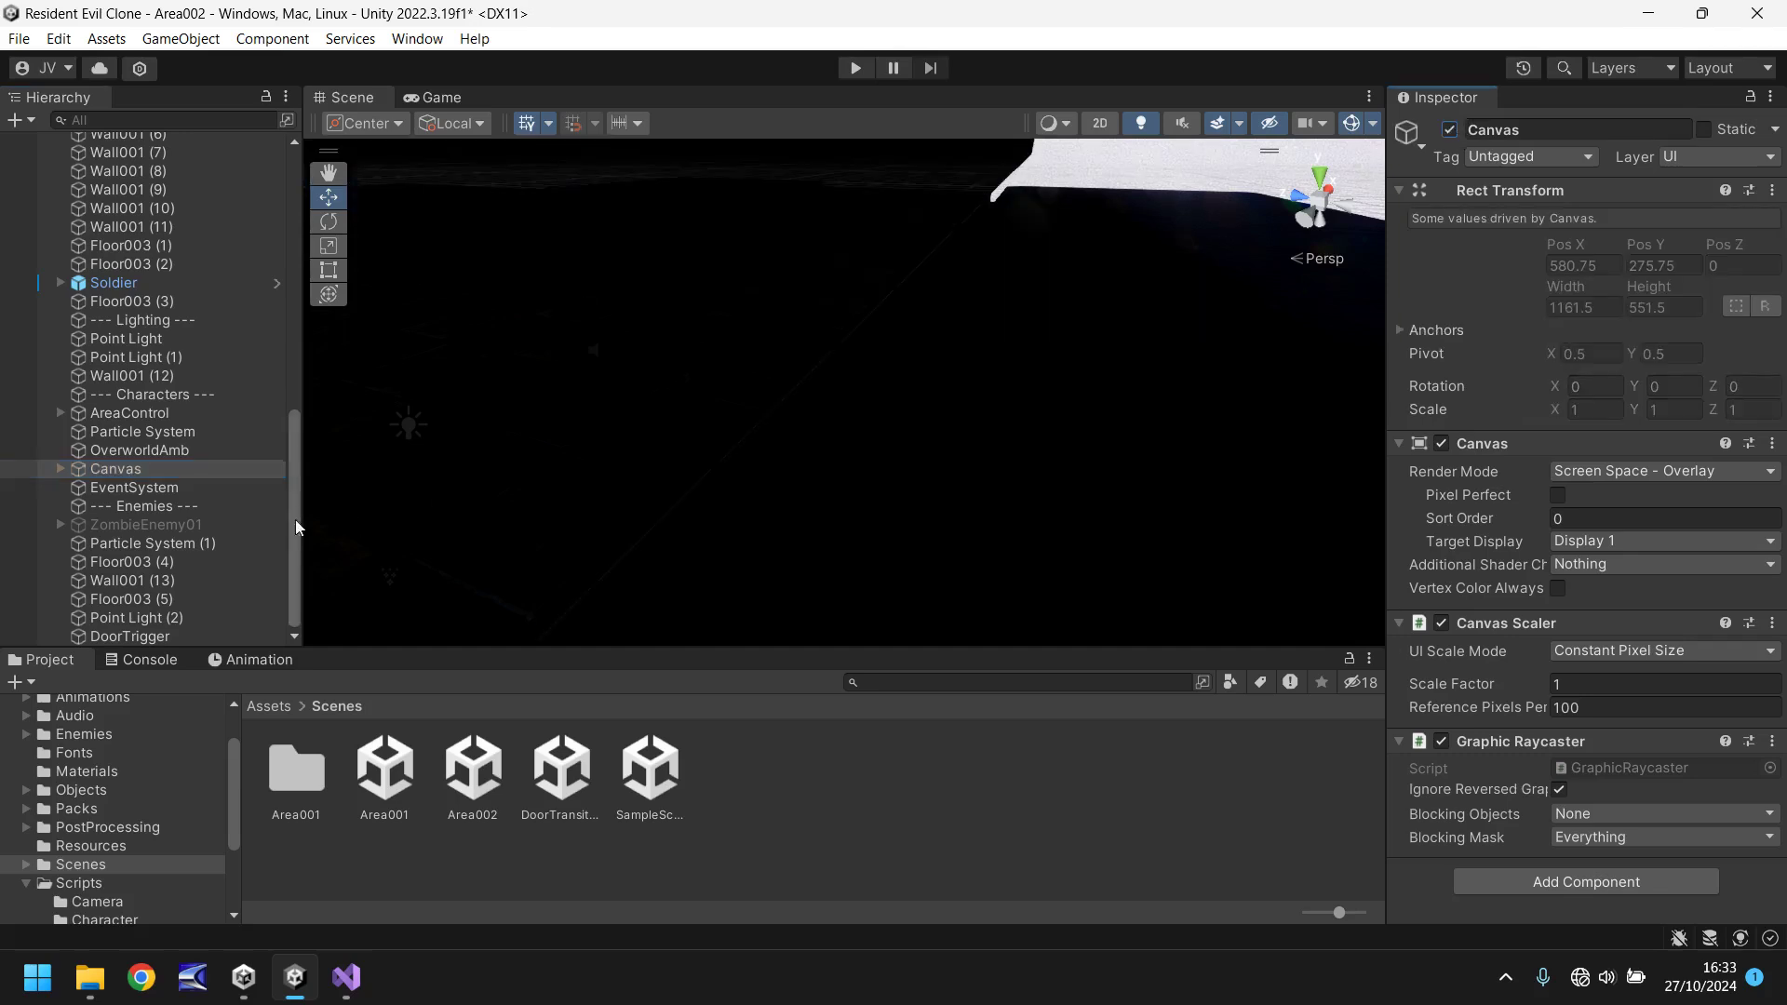
- Open the Area001 scene and playtest it, walking the soldier past the zombie and through the wooden door
double_click(394, 769)
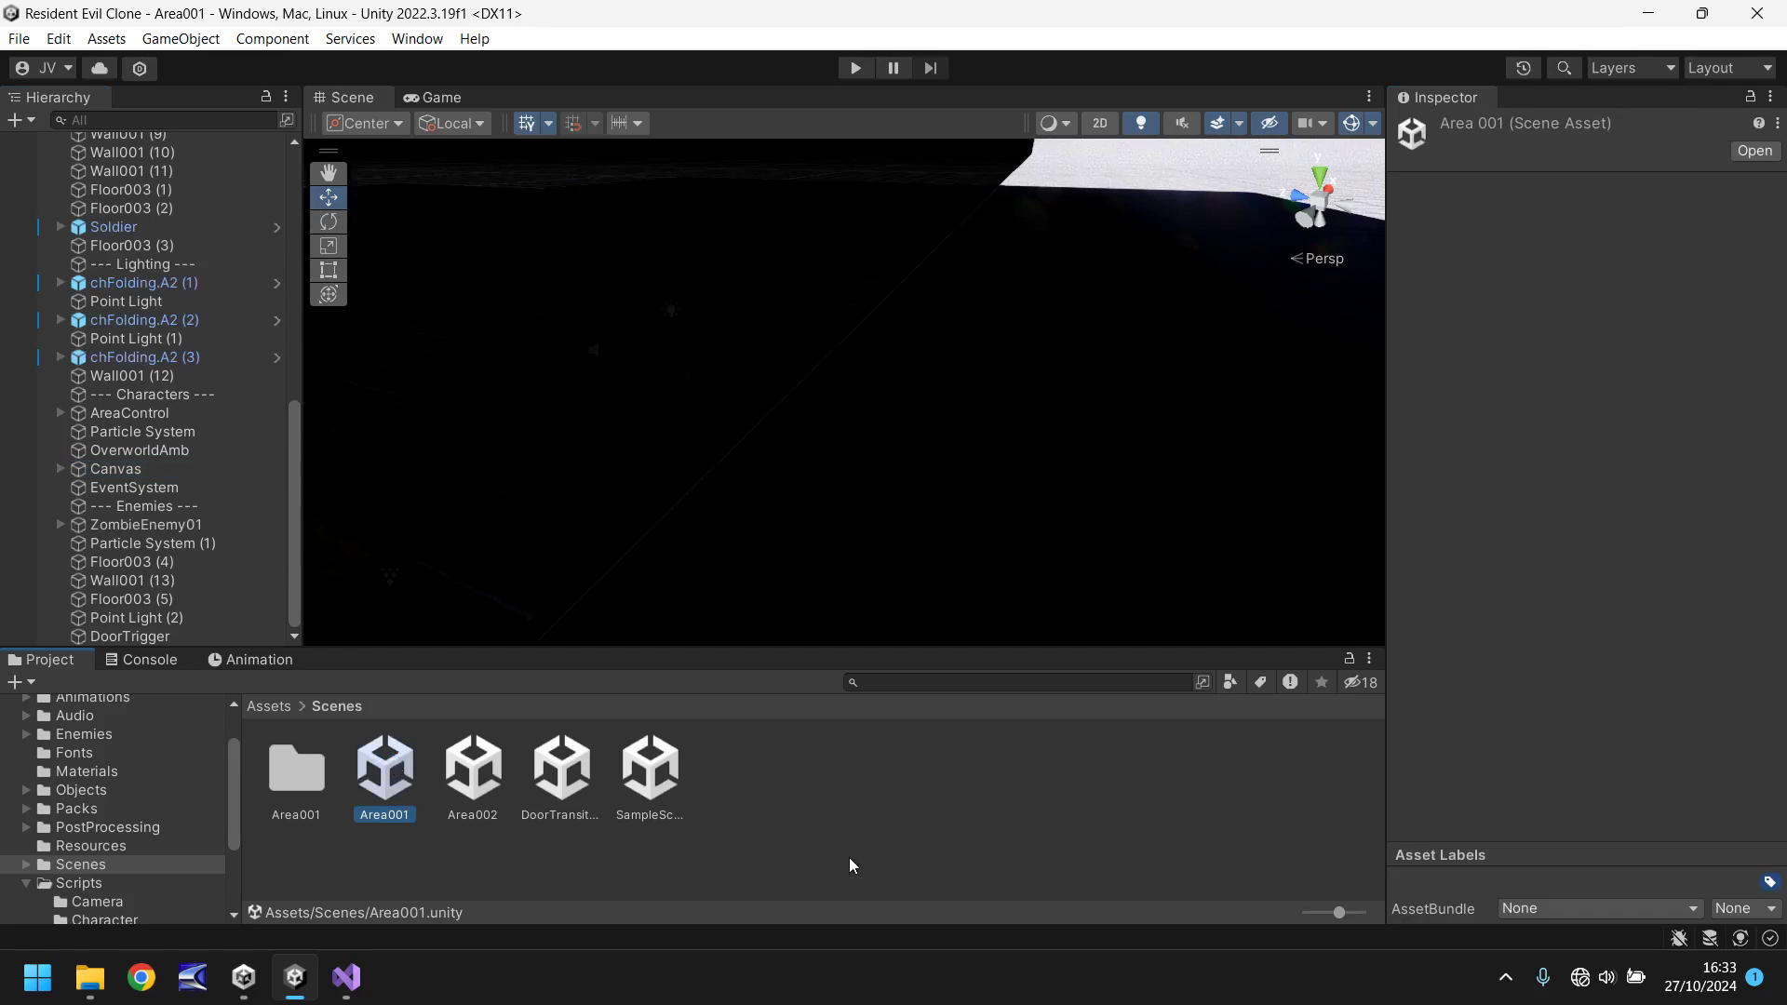
left_click(855, 68)
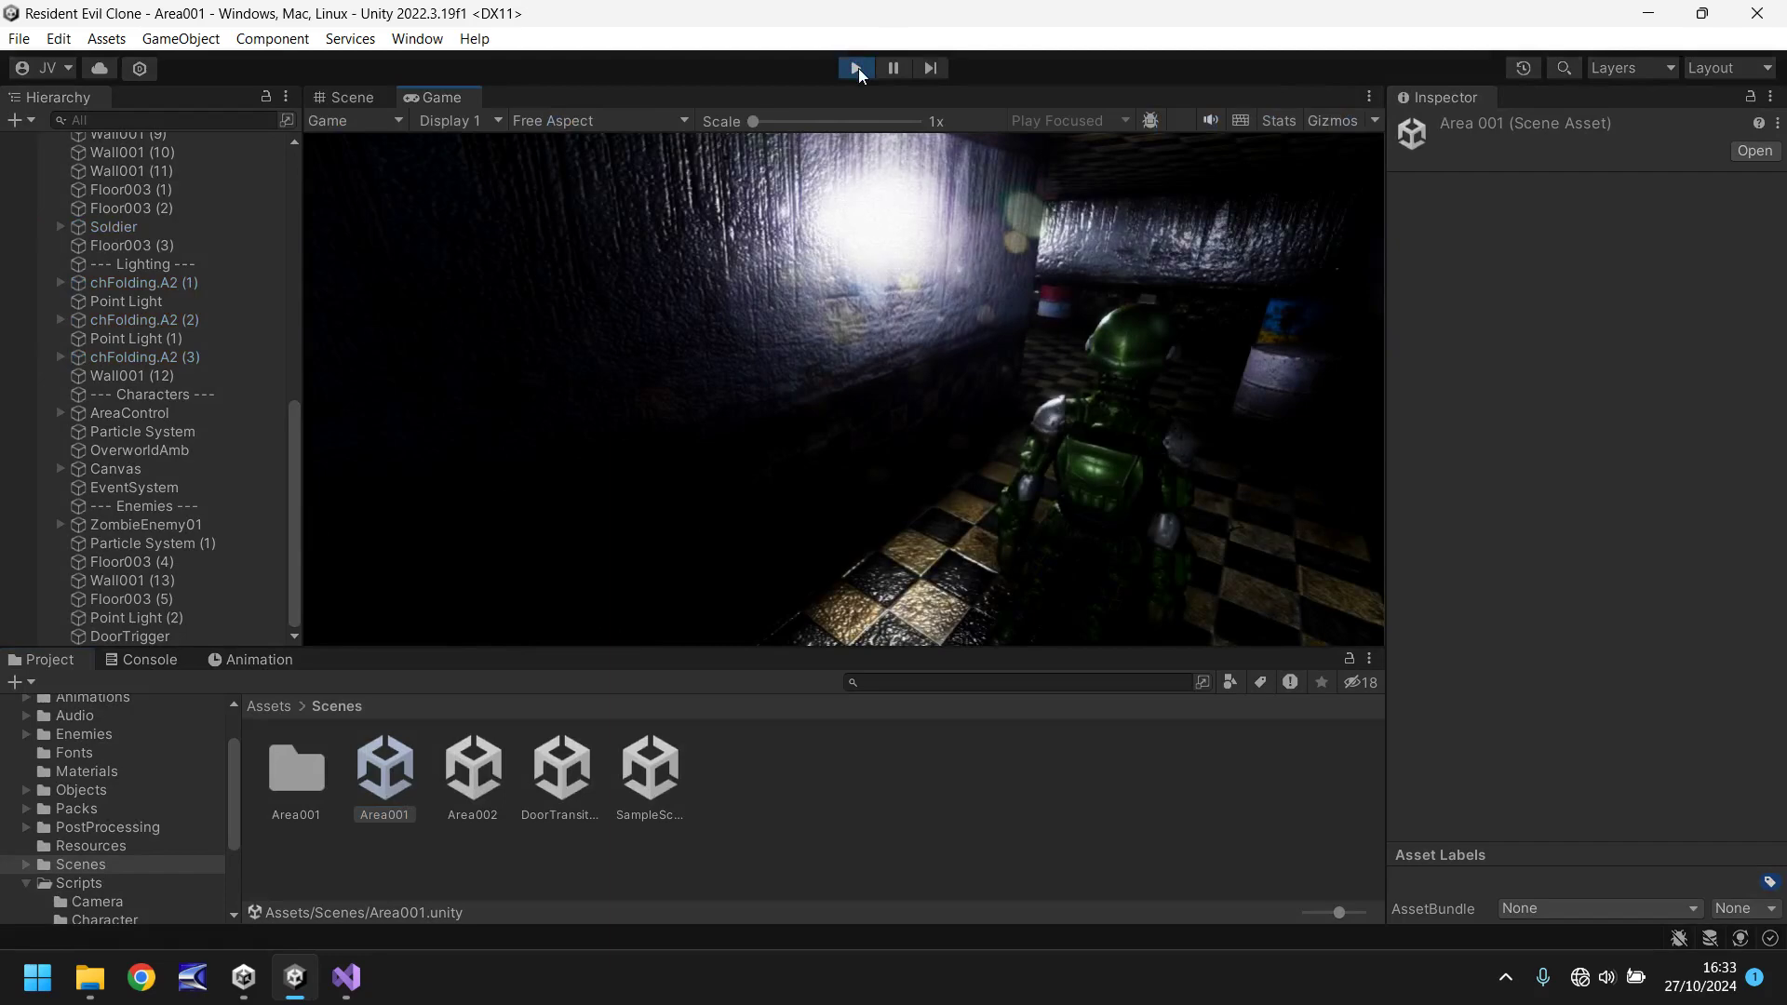
key("w")
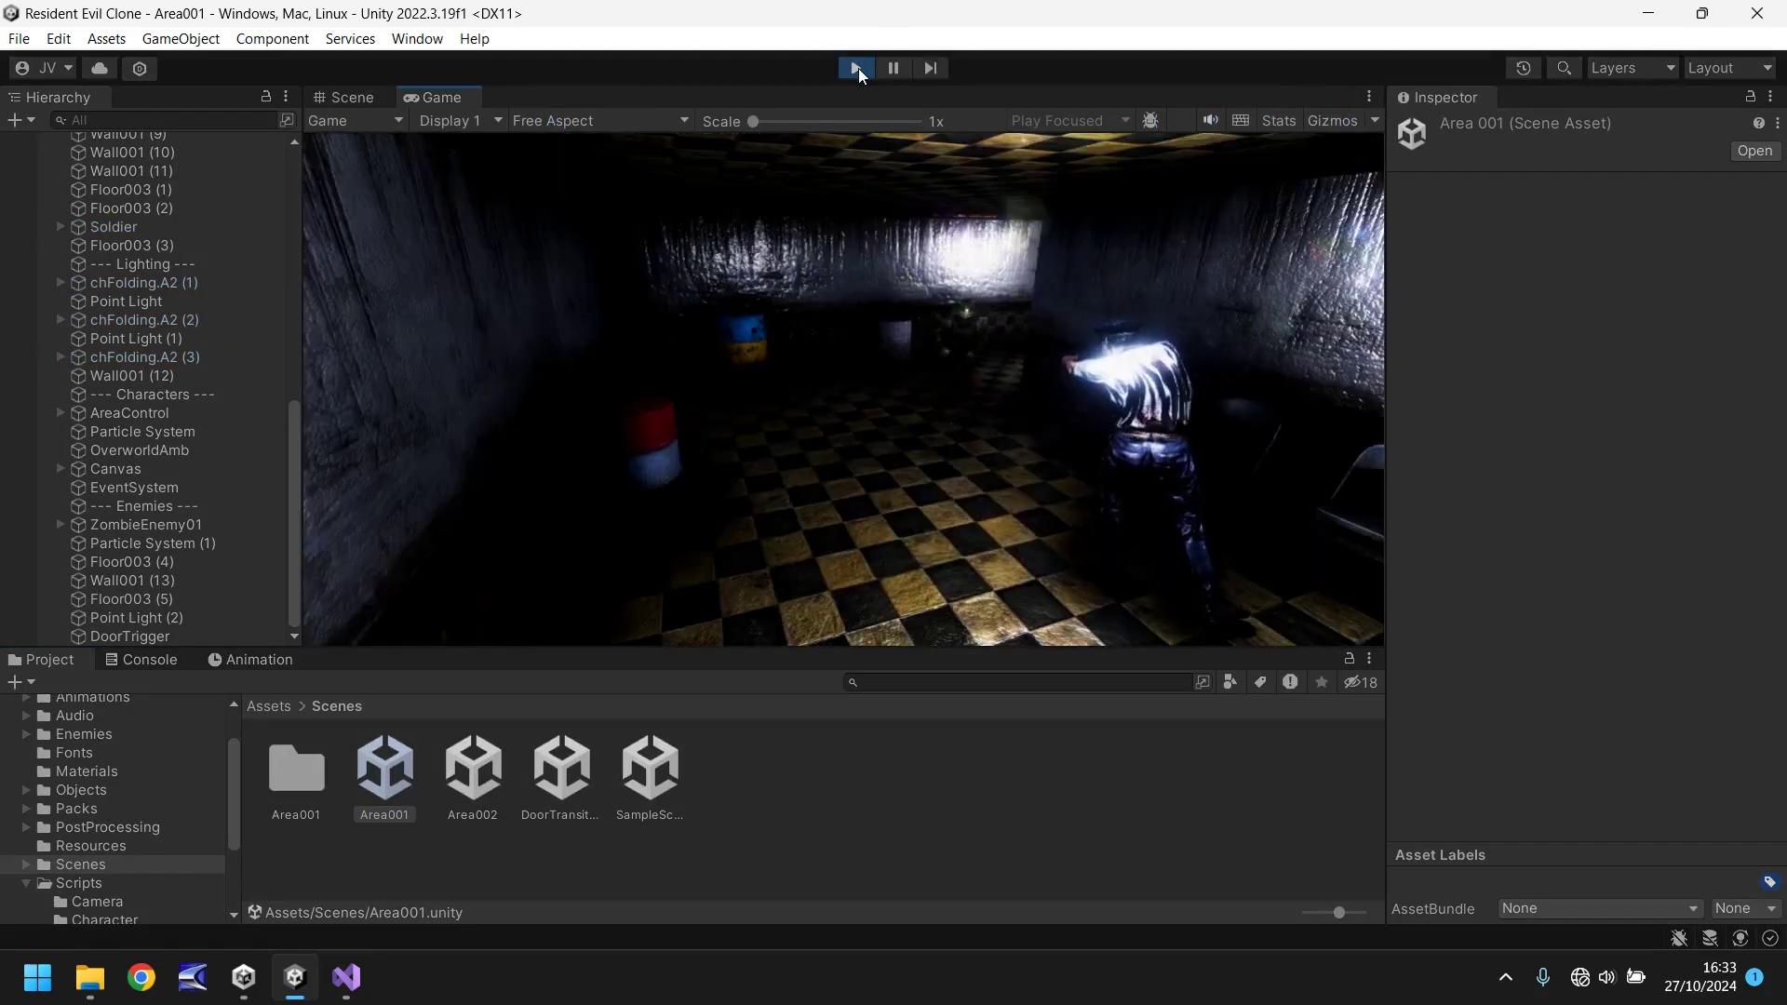
key("w")
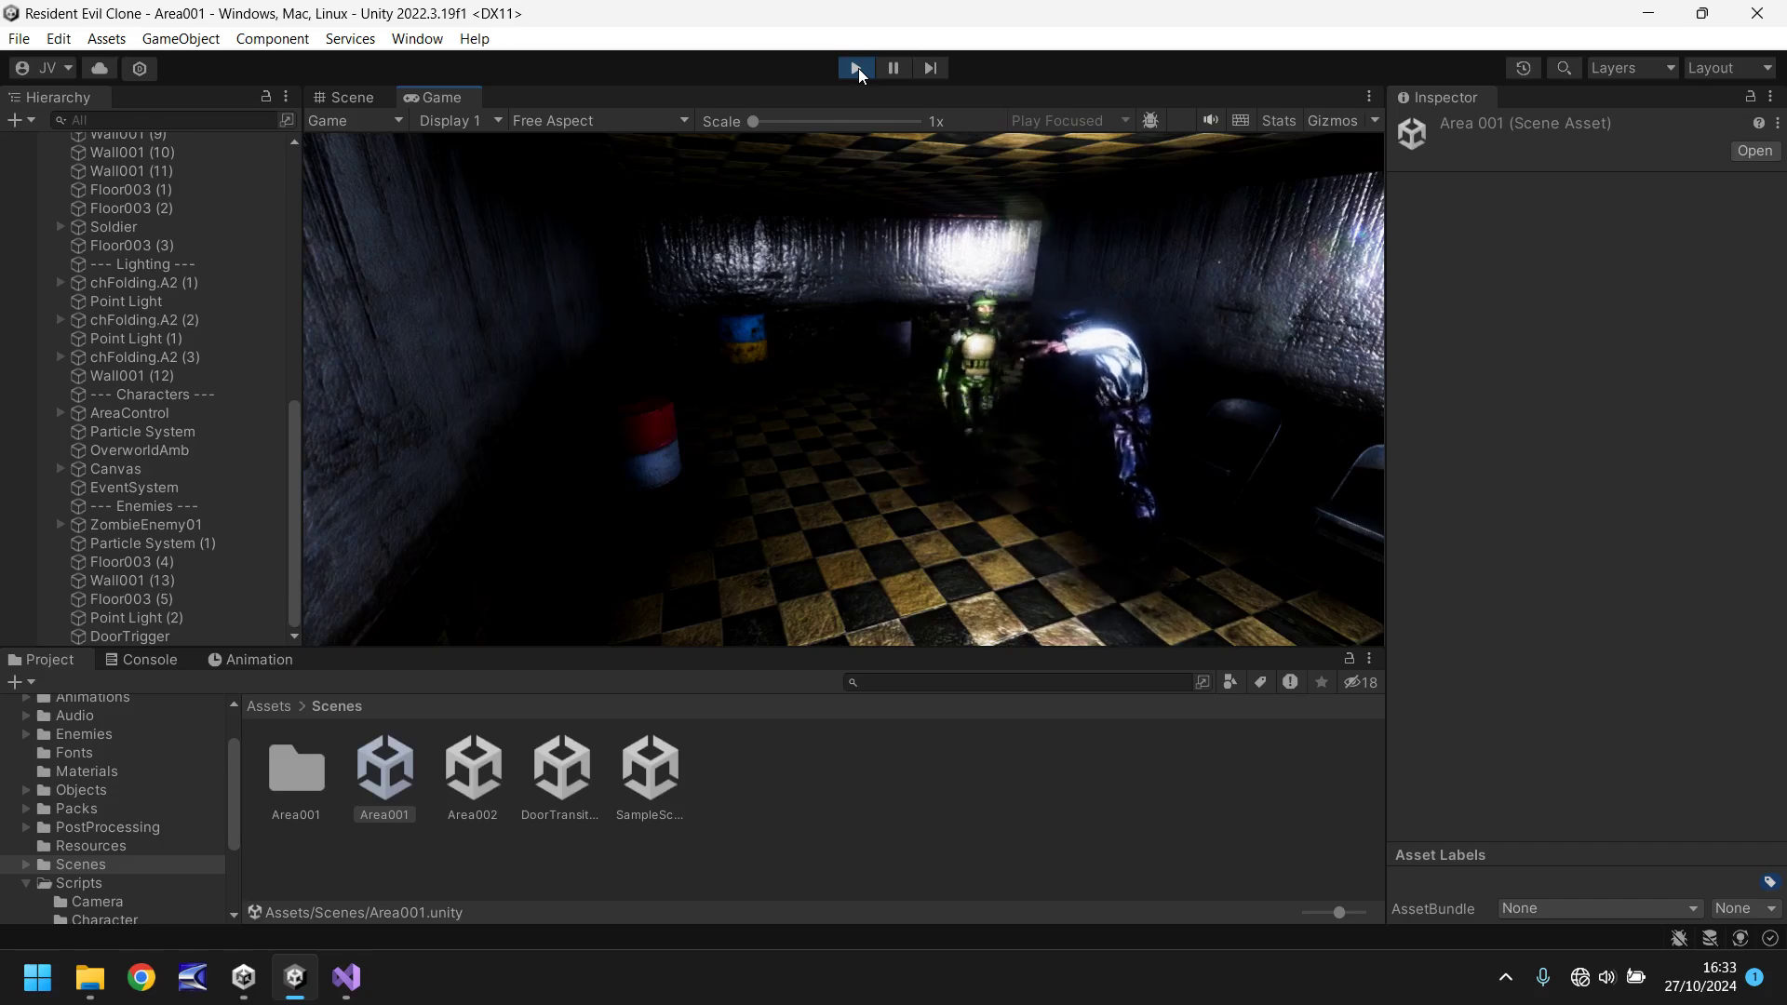
key("w")
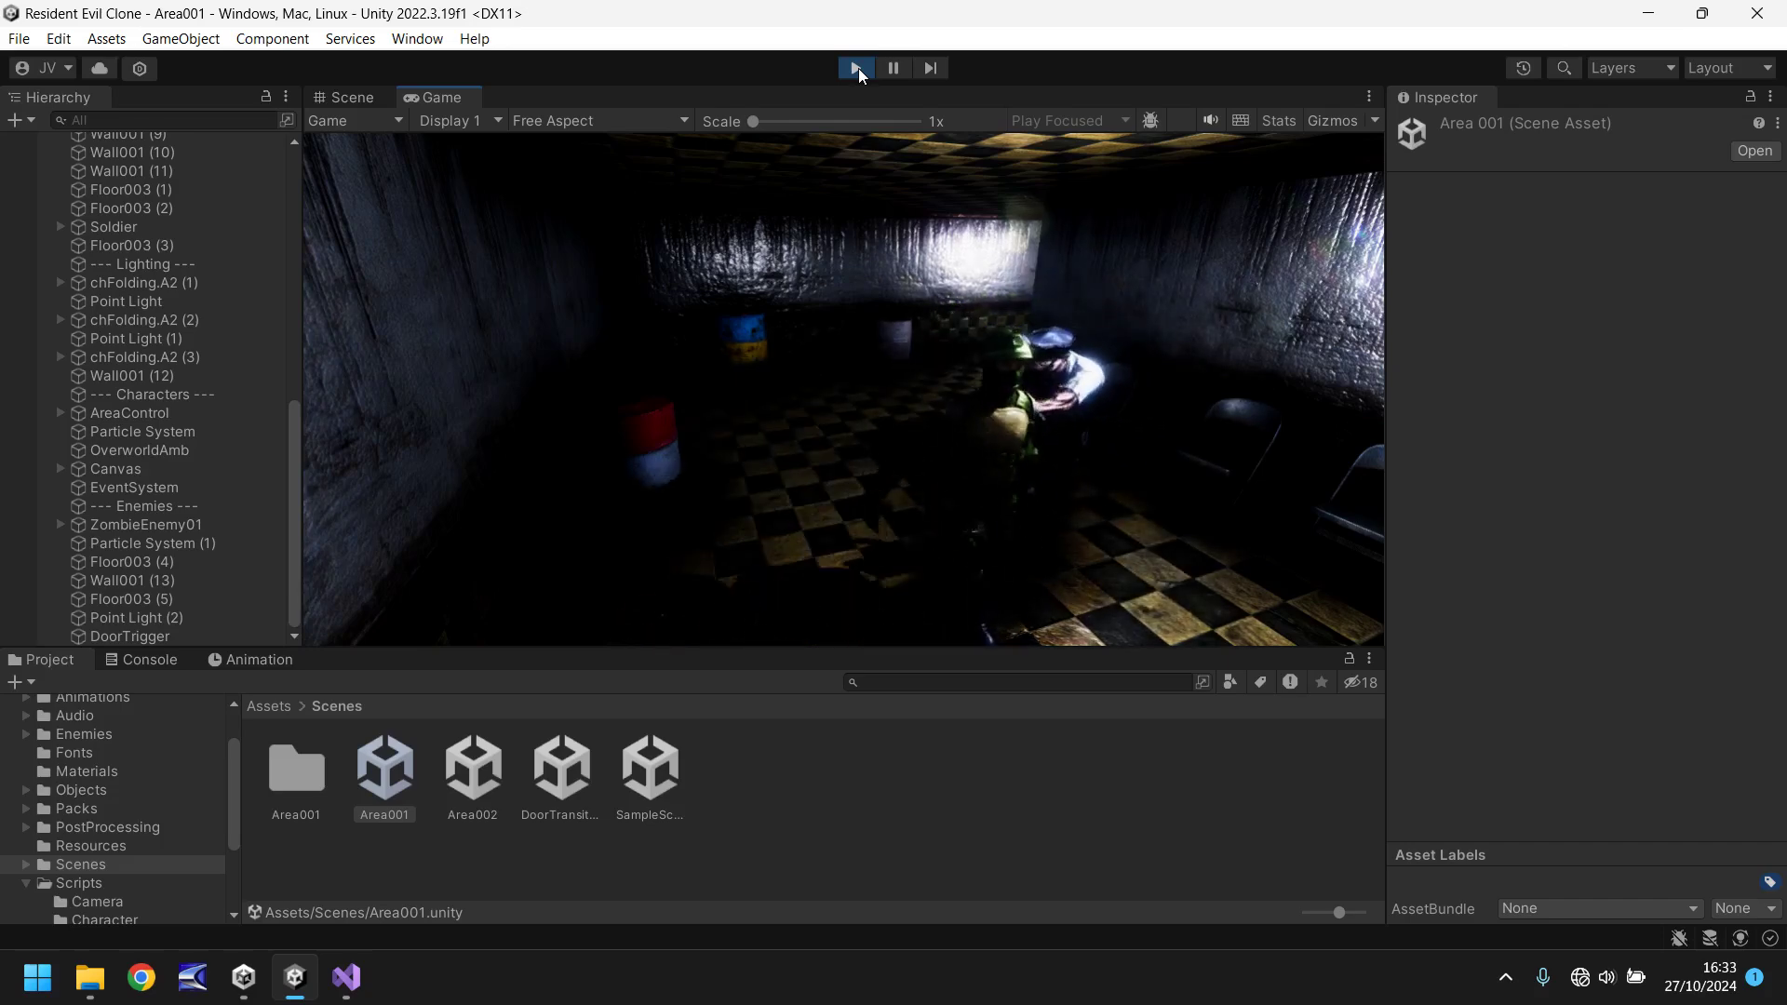
key("w")
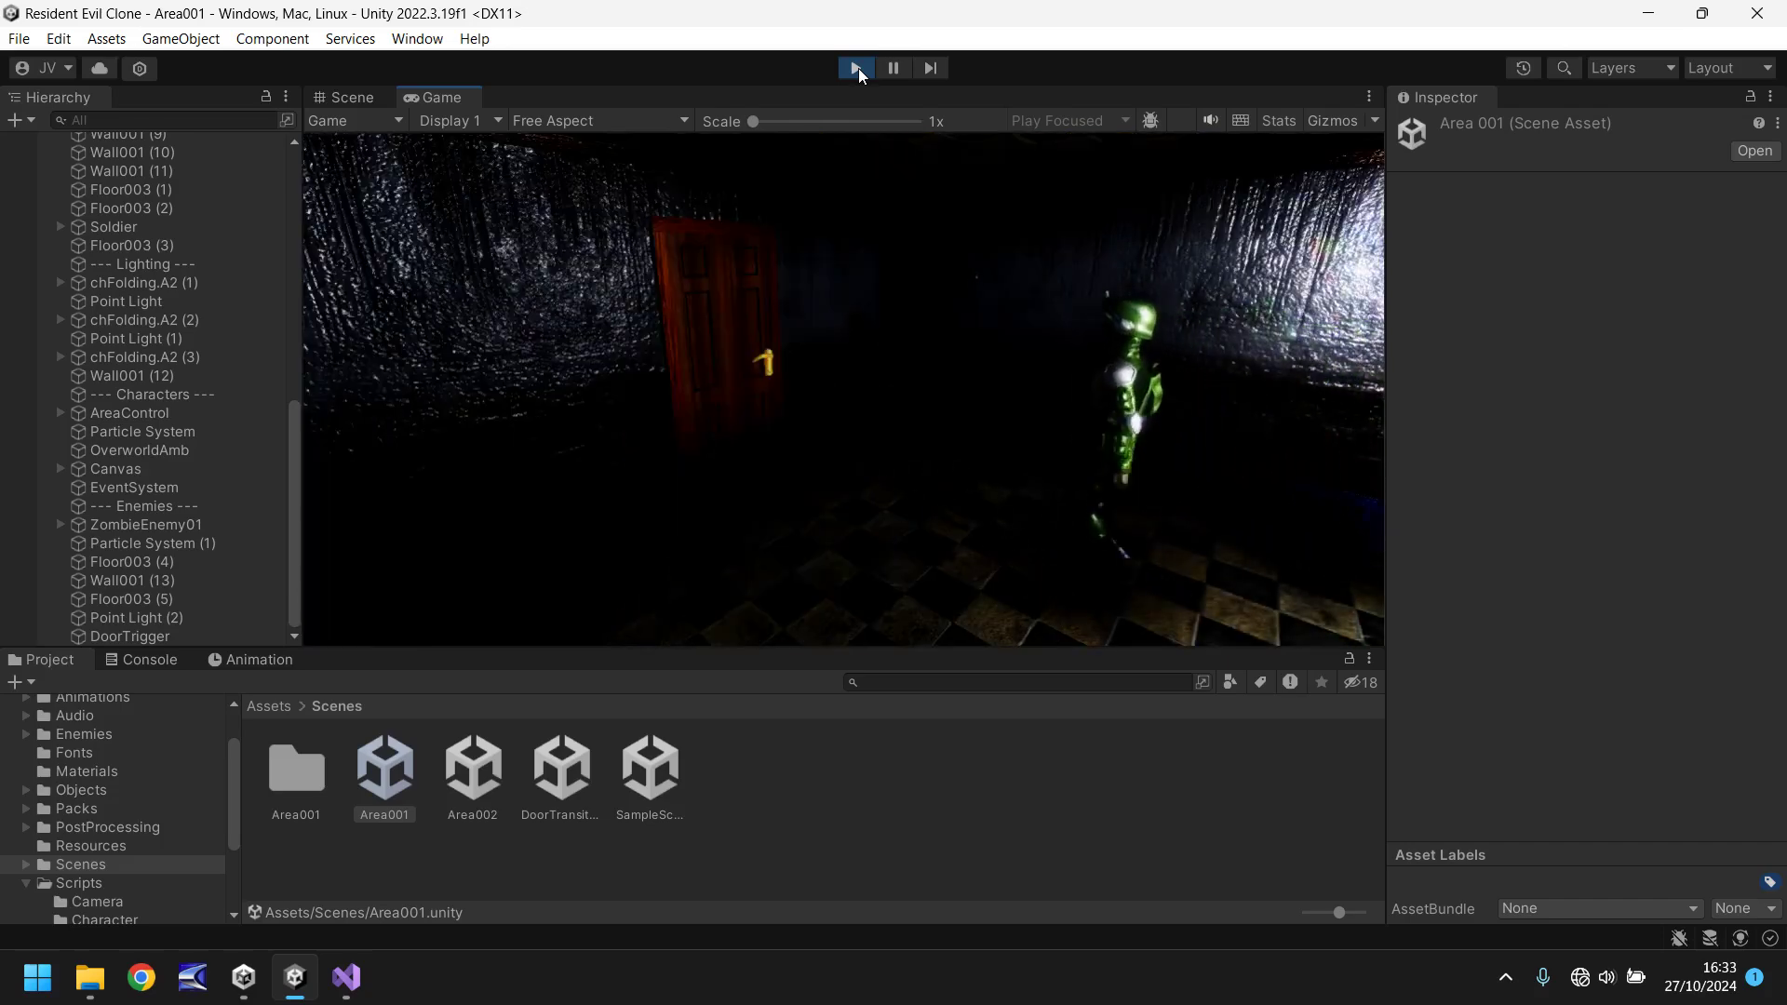
key("w")
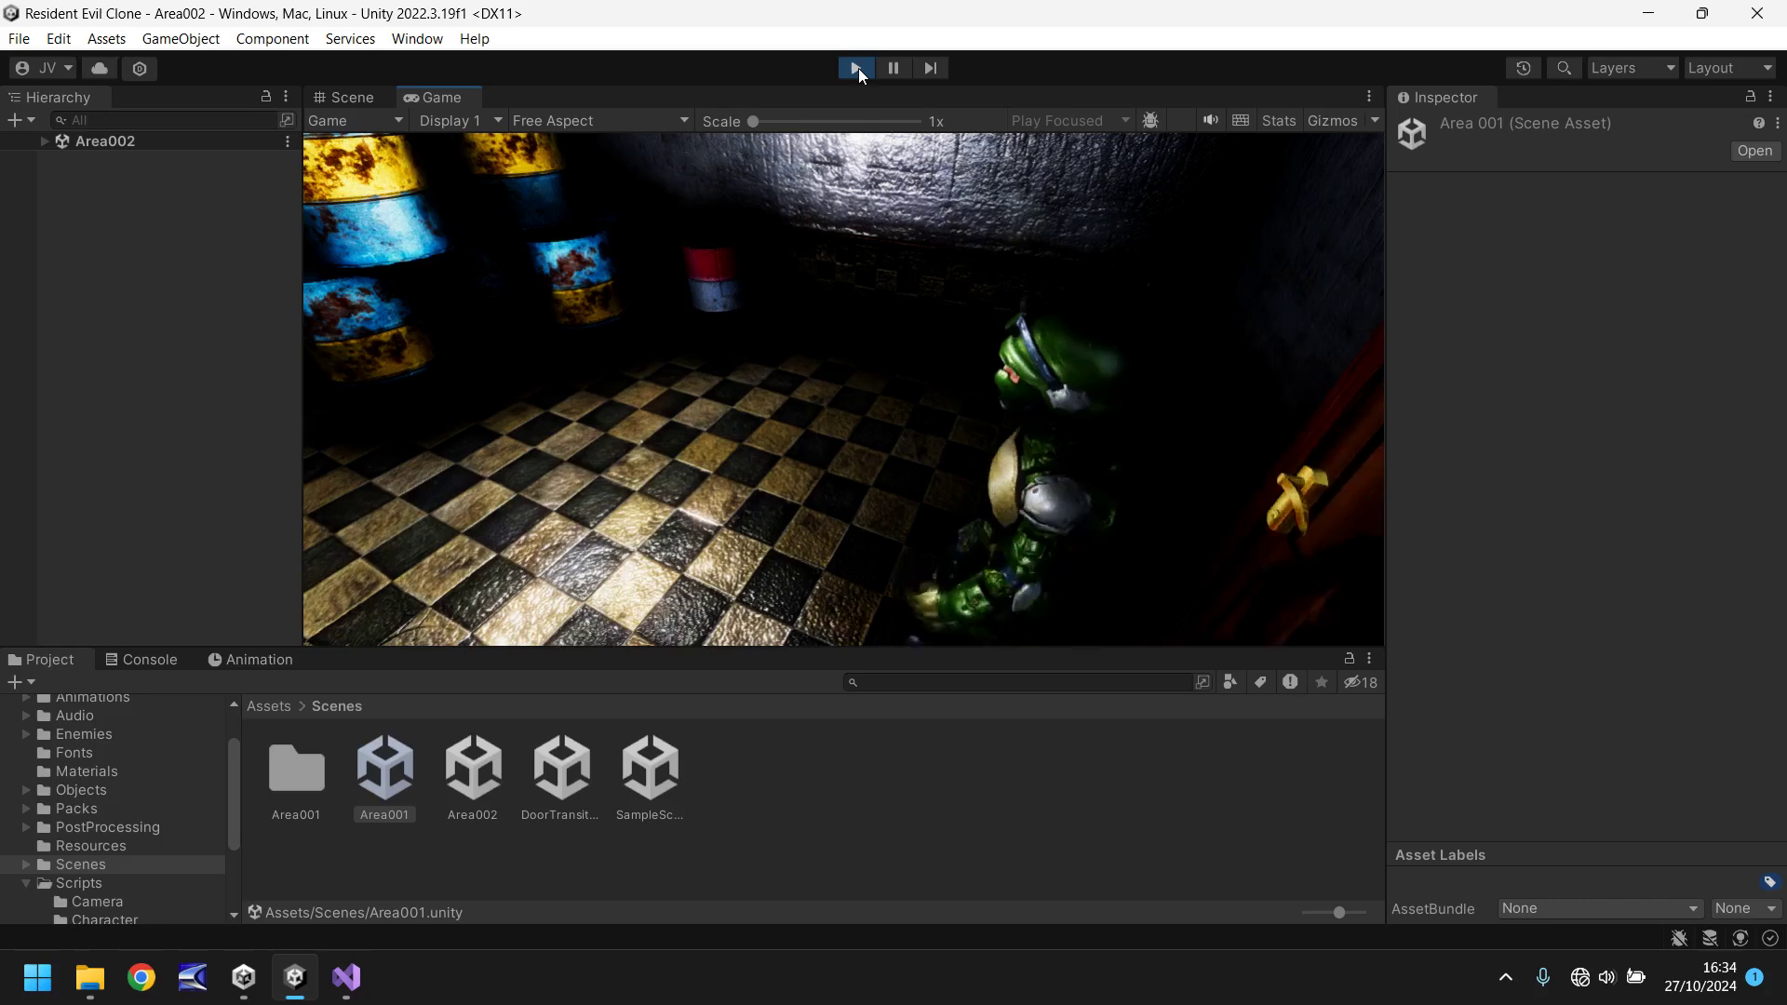
- Walk the soldier around the Area002 room between the barrels and the door, and exit play mode
key("w")
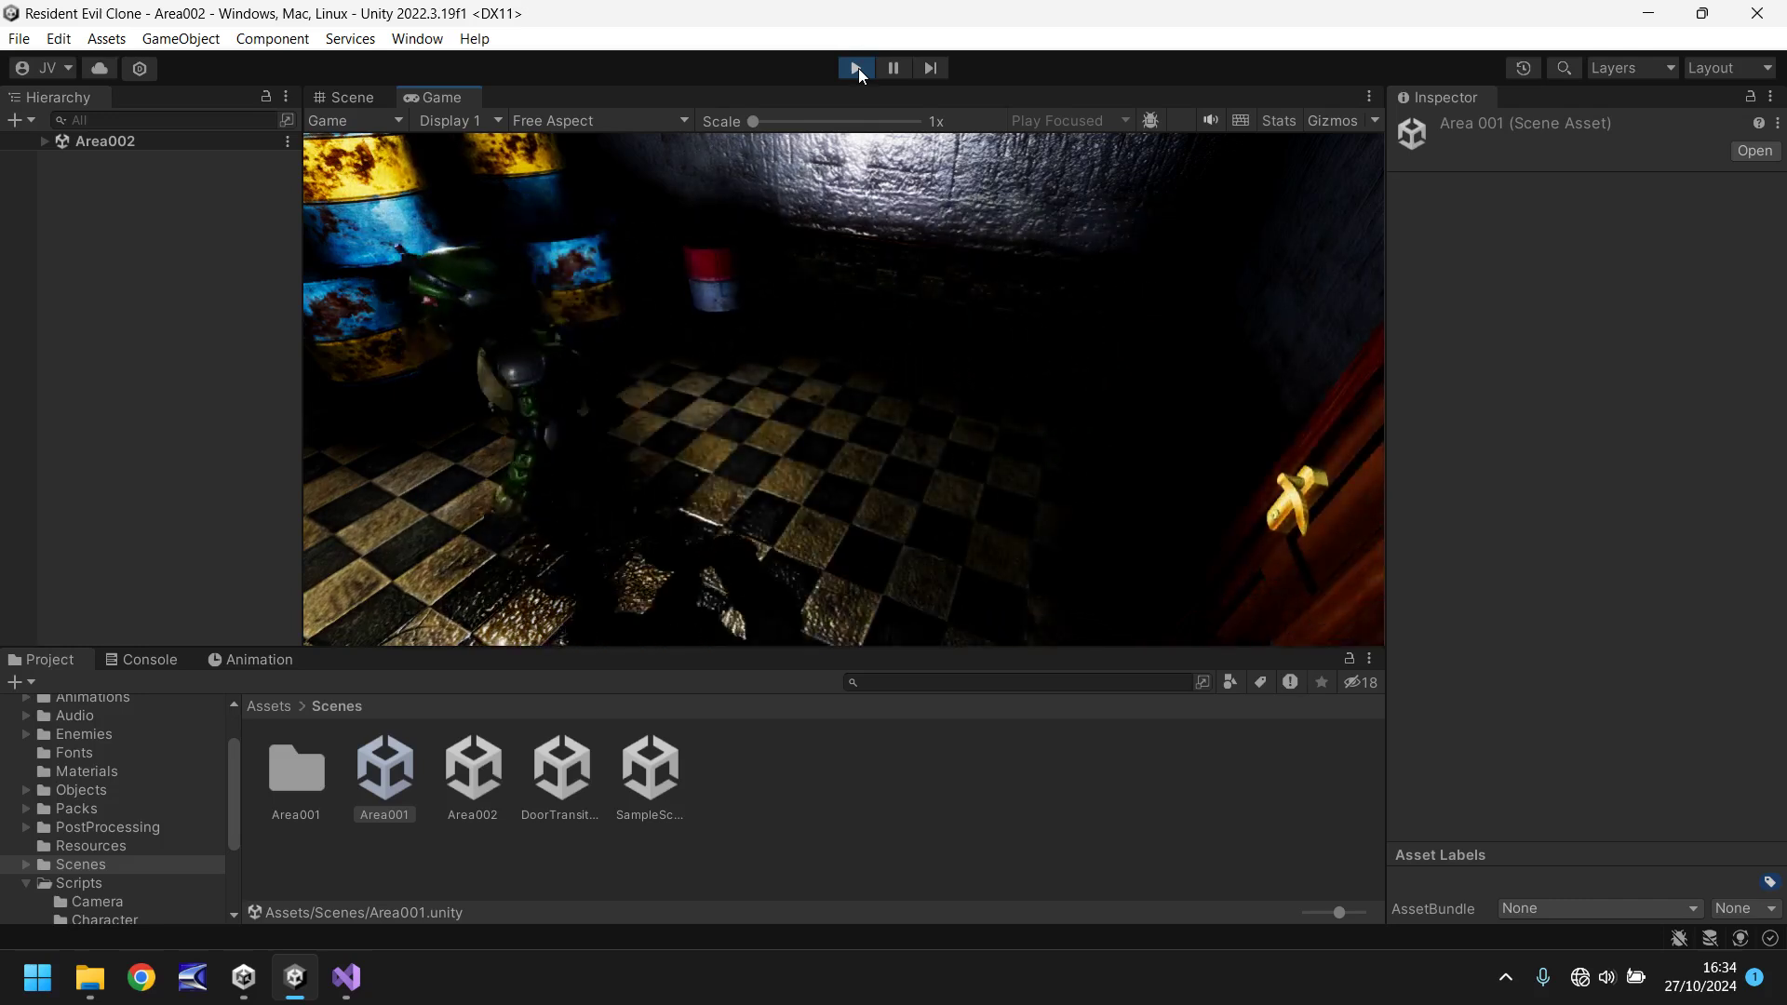
key("w")
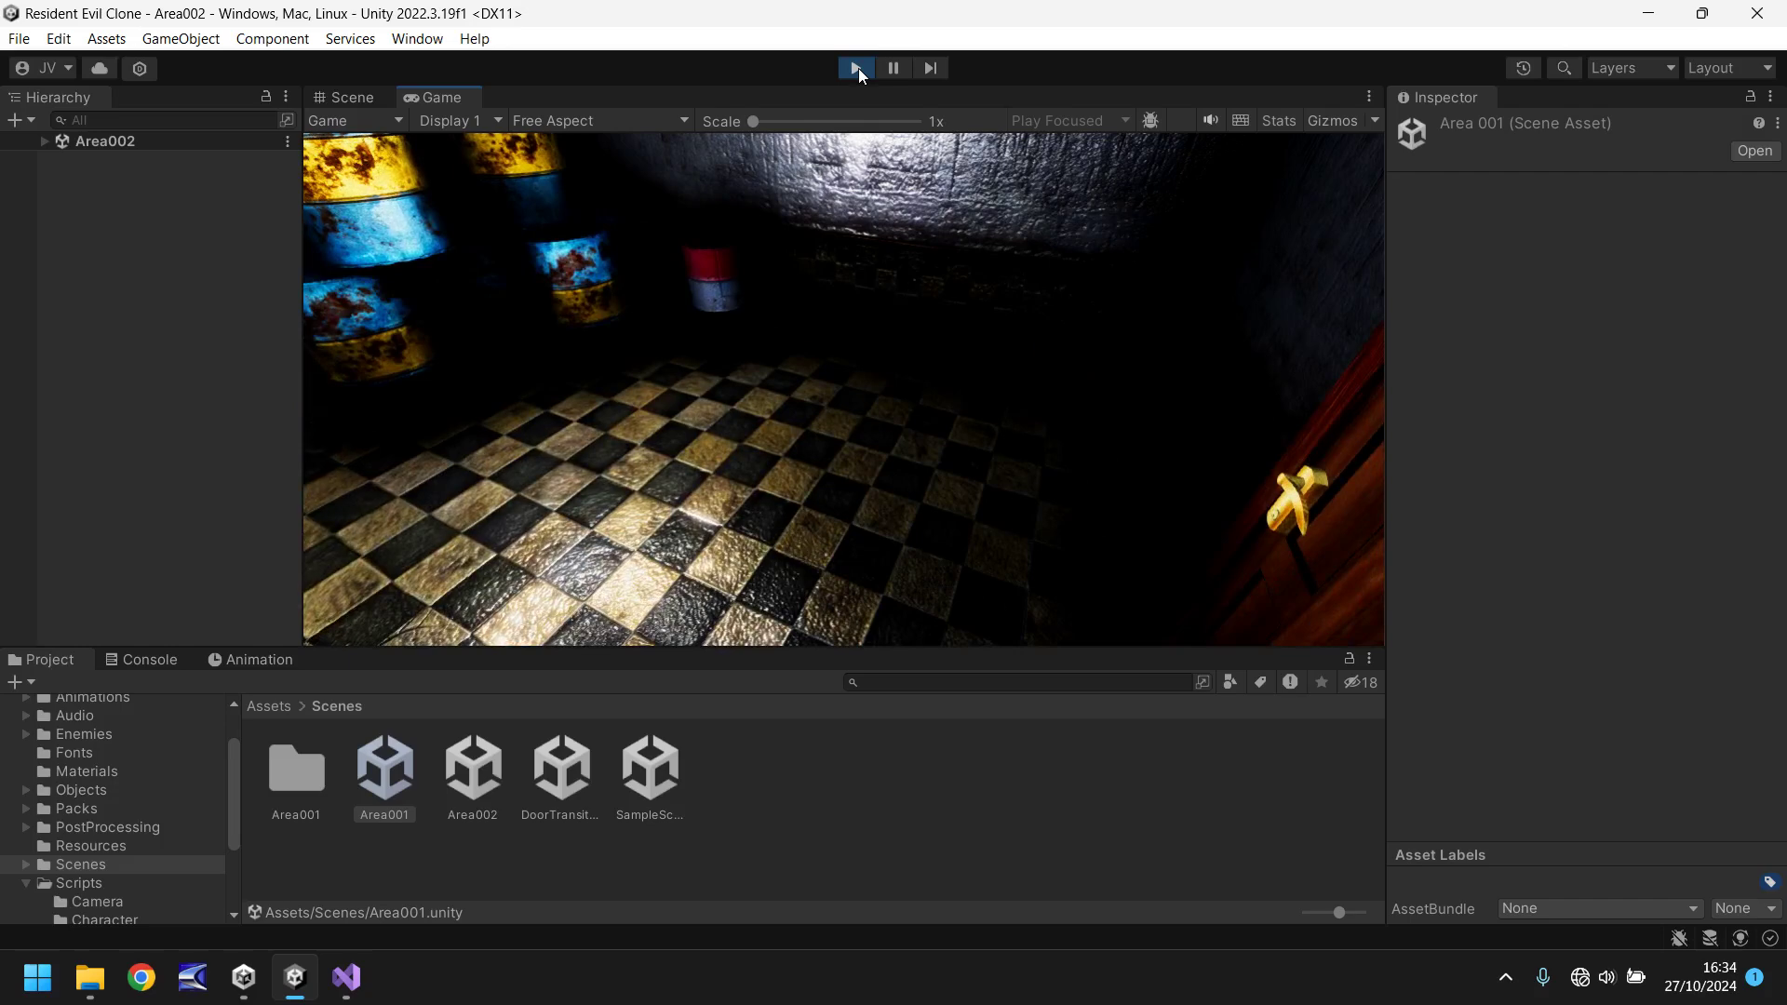
key("w")
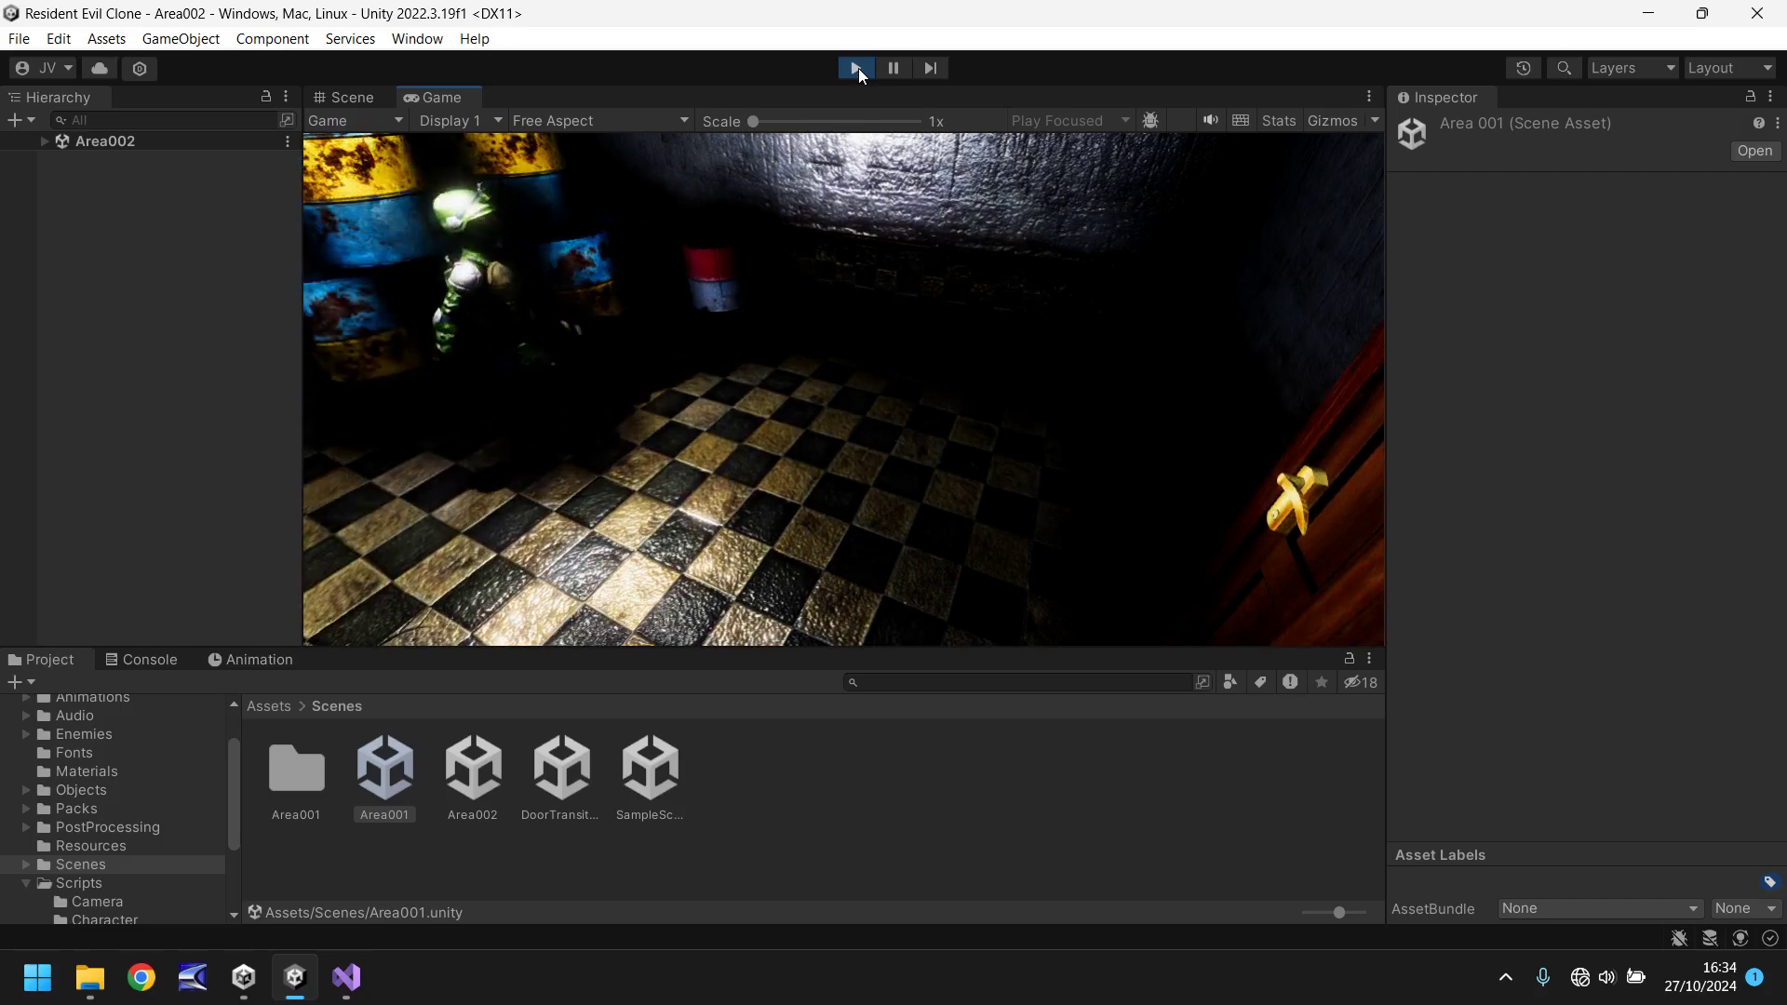
key("w")
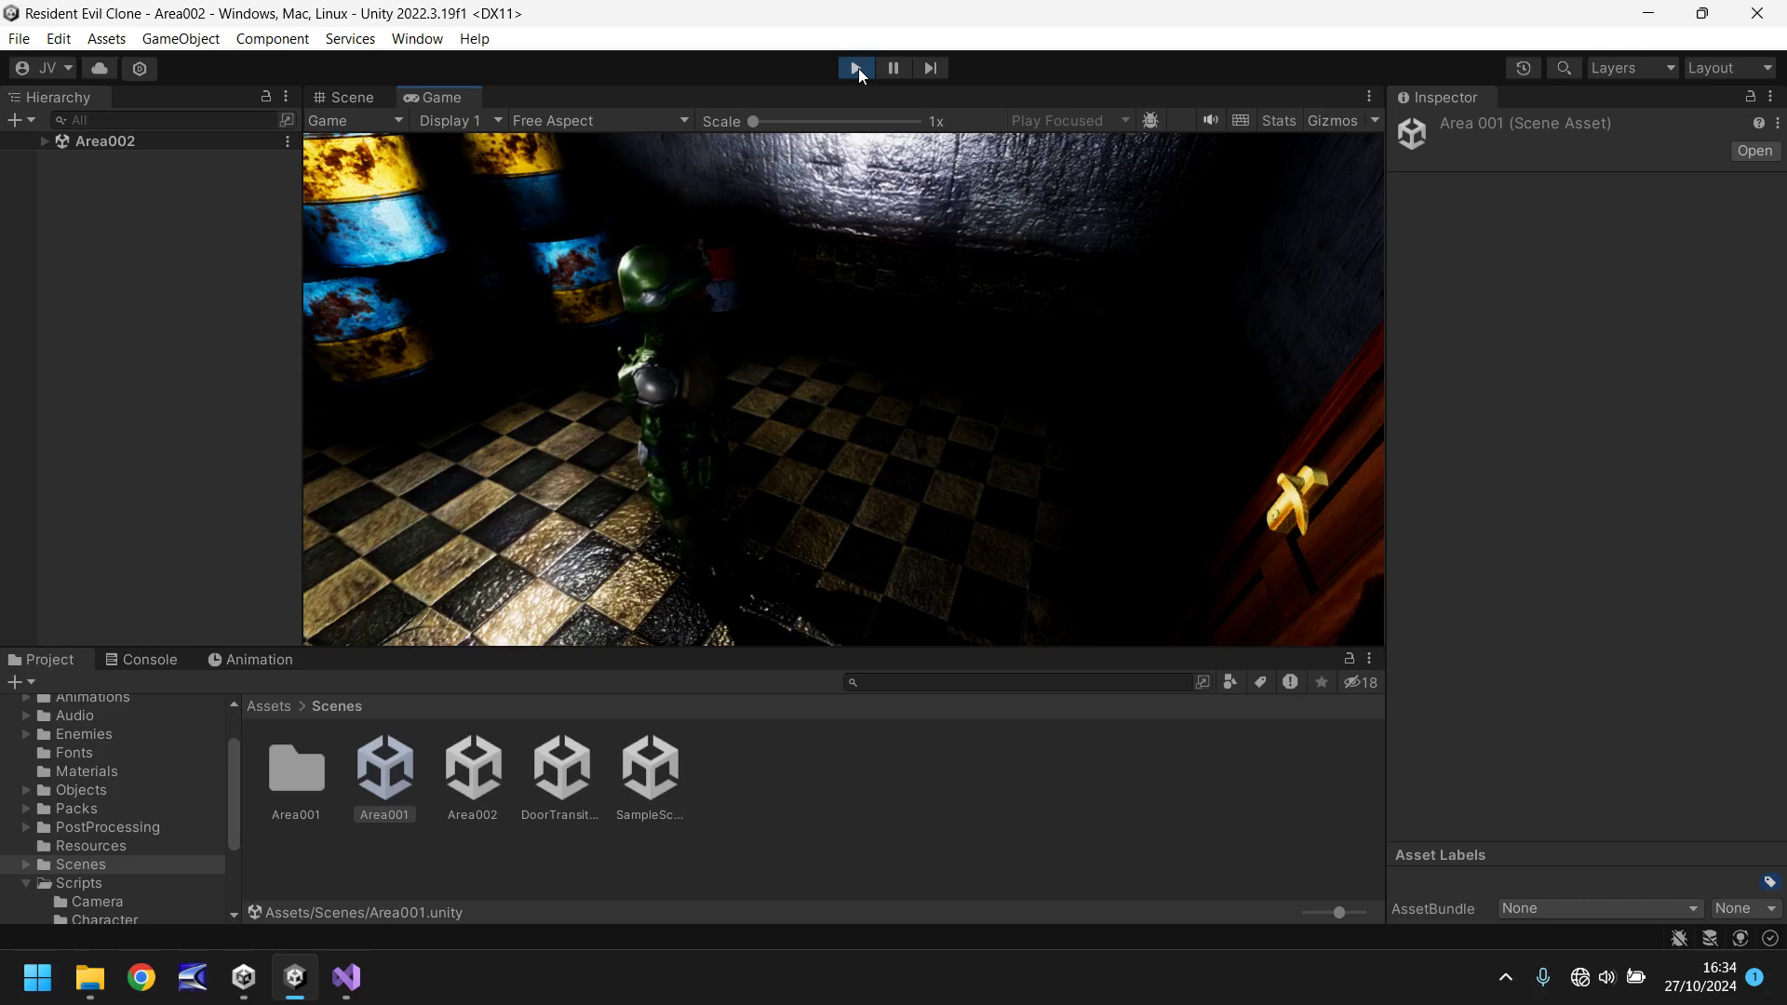
key("w")
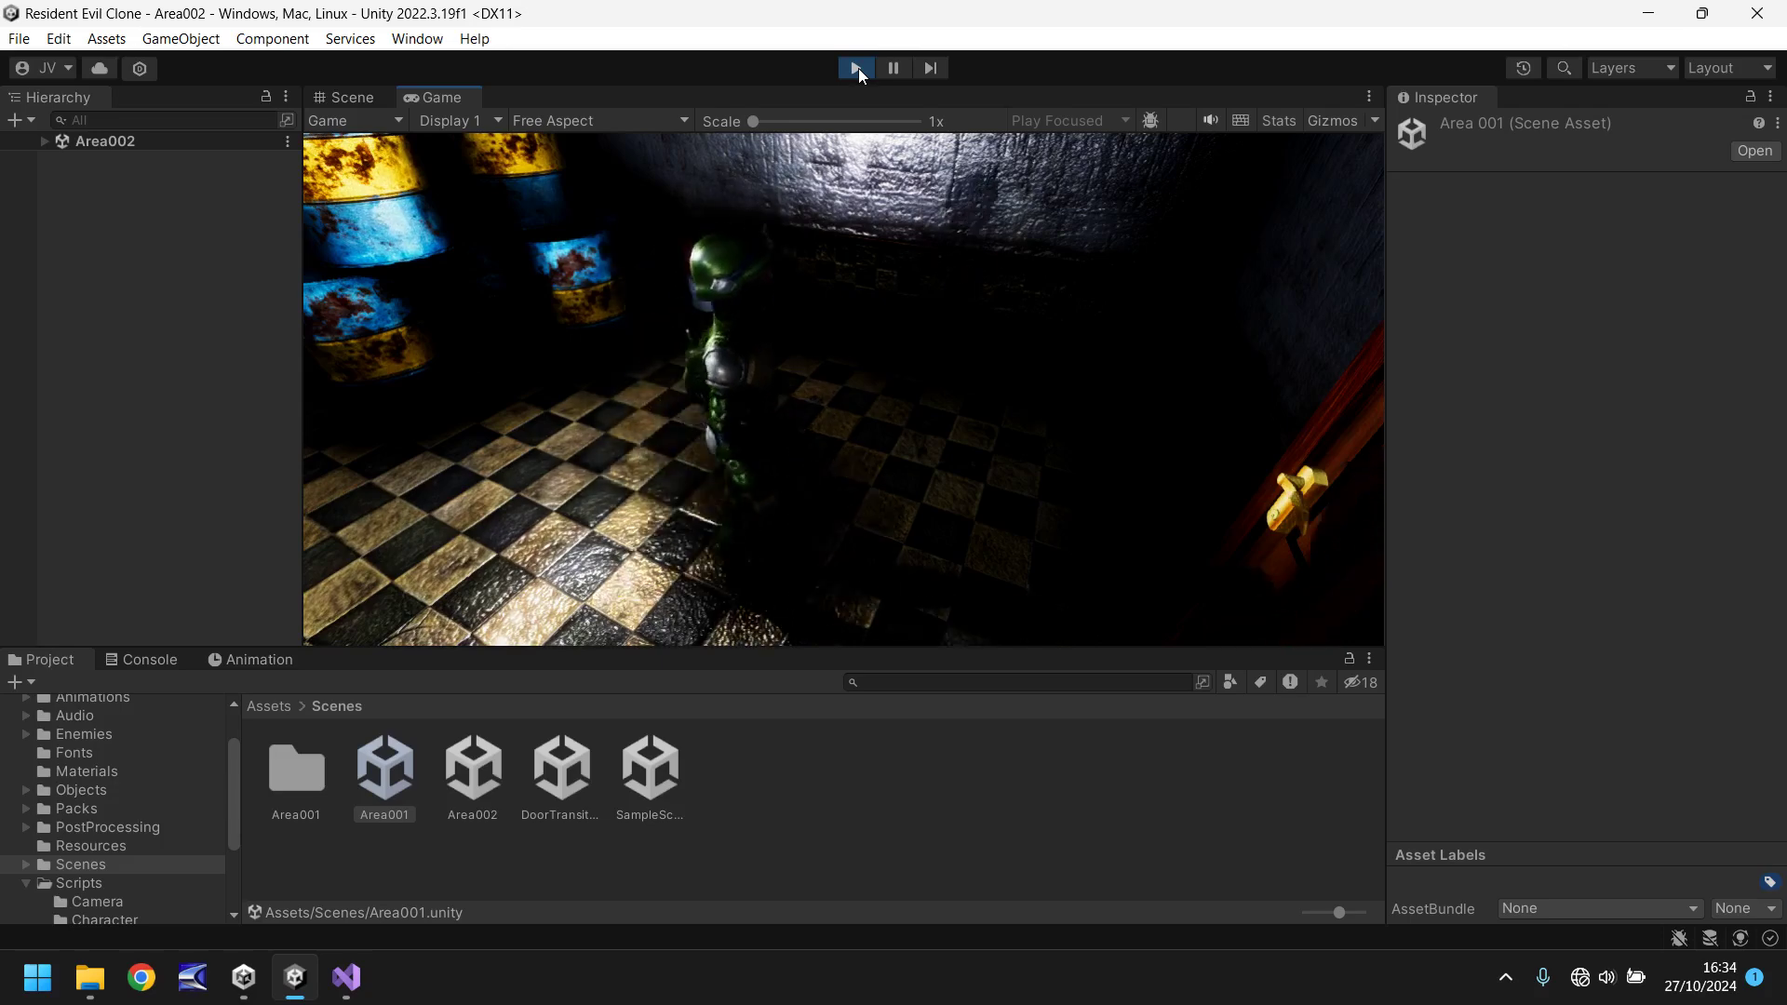
key("w")
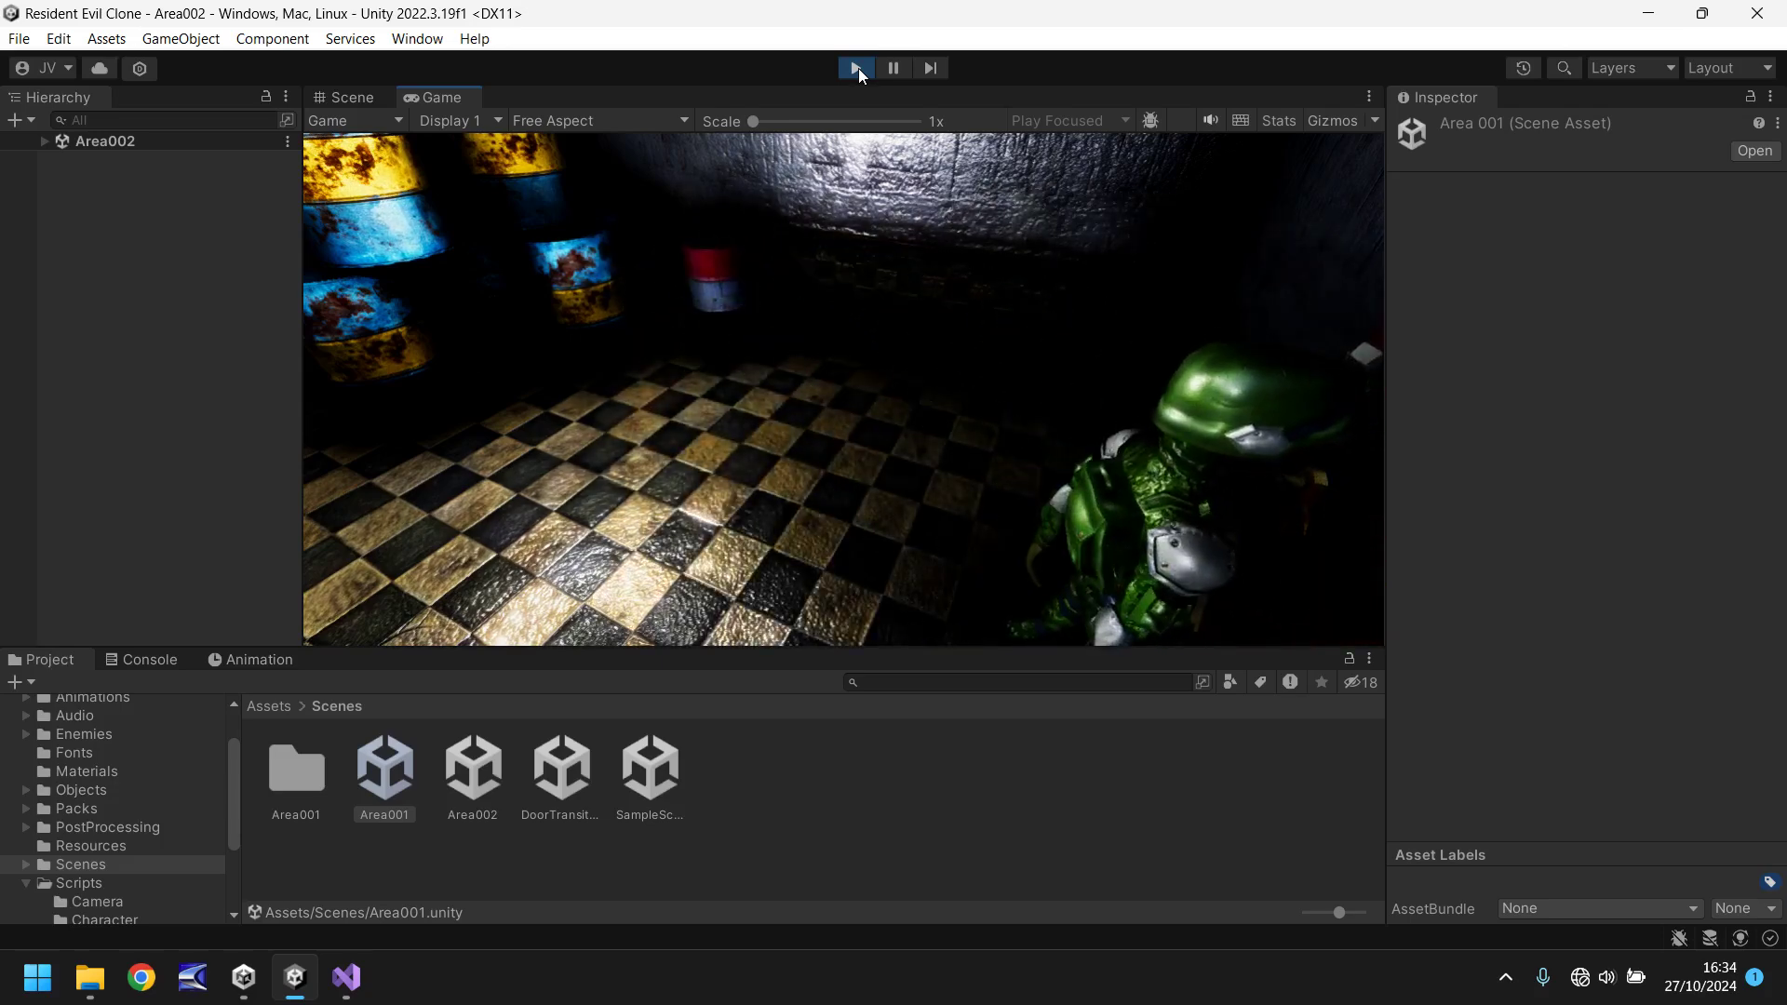
left_click(859, 69)
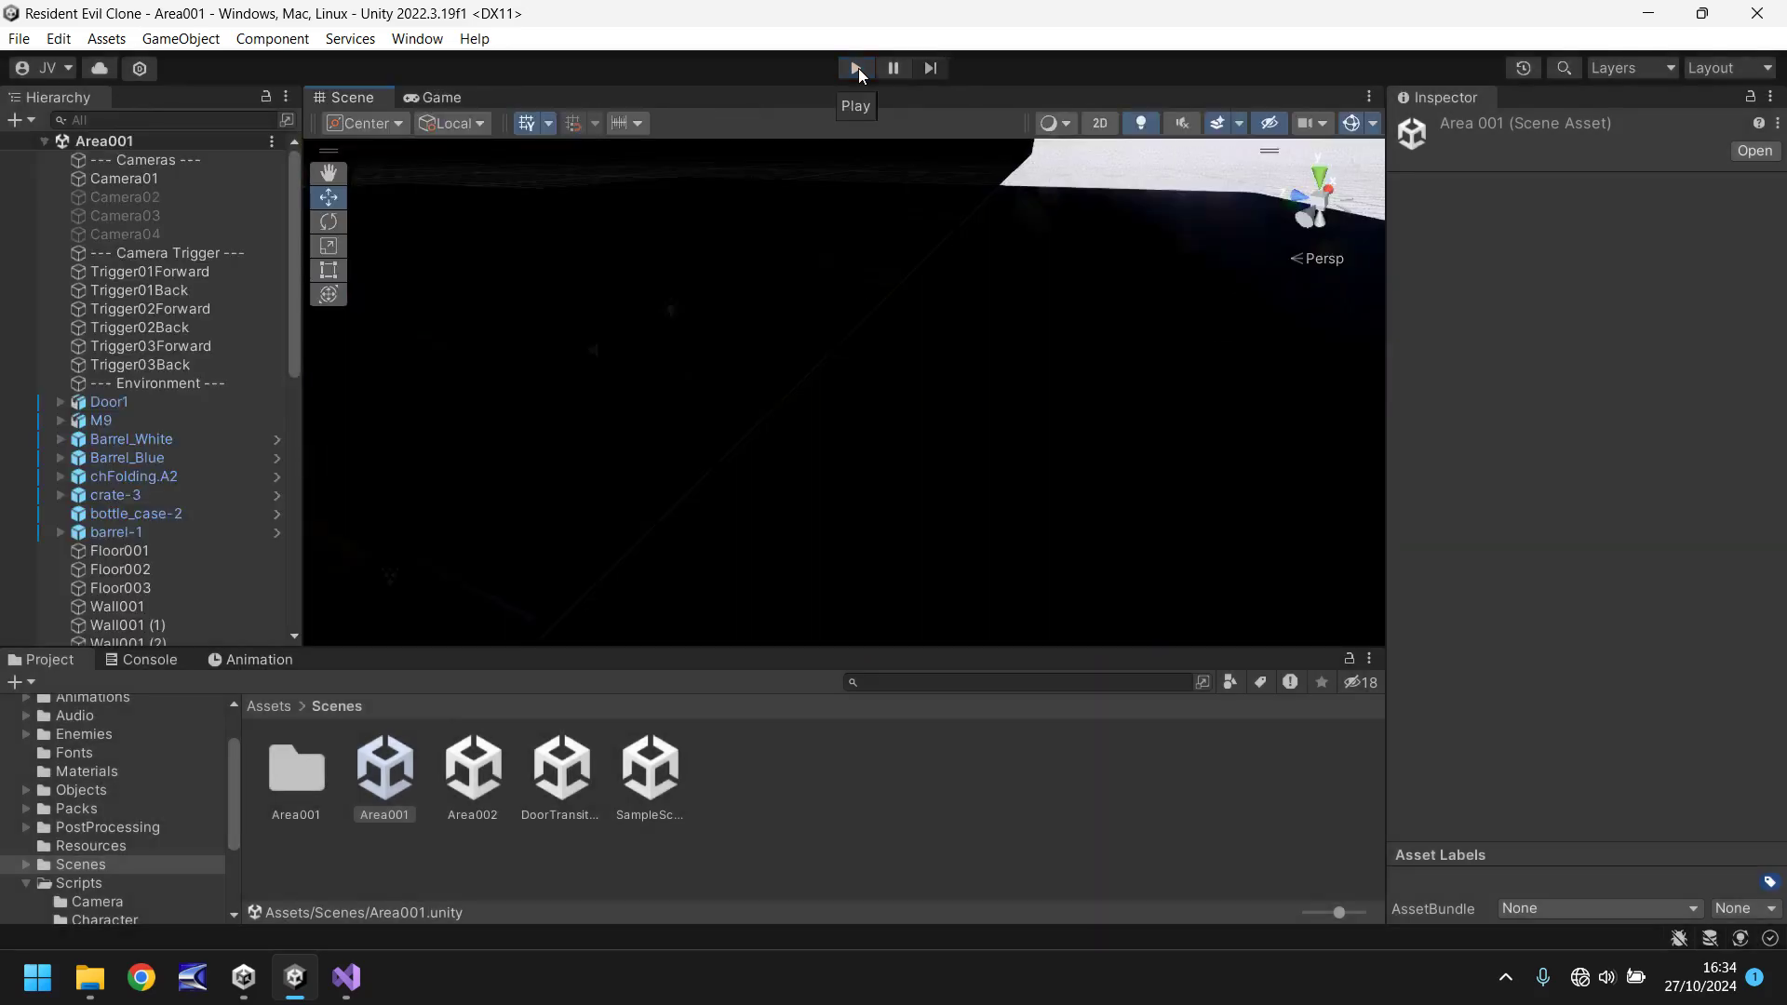
- Check the DoorTrigger object in Area001, open the Area002 scene, and enable the Box Collider on its DoorTrigger
scroll(136, 462, "down", 5)
scroll(136, 462, "down", 5)
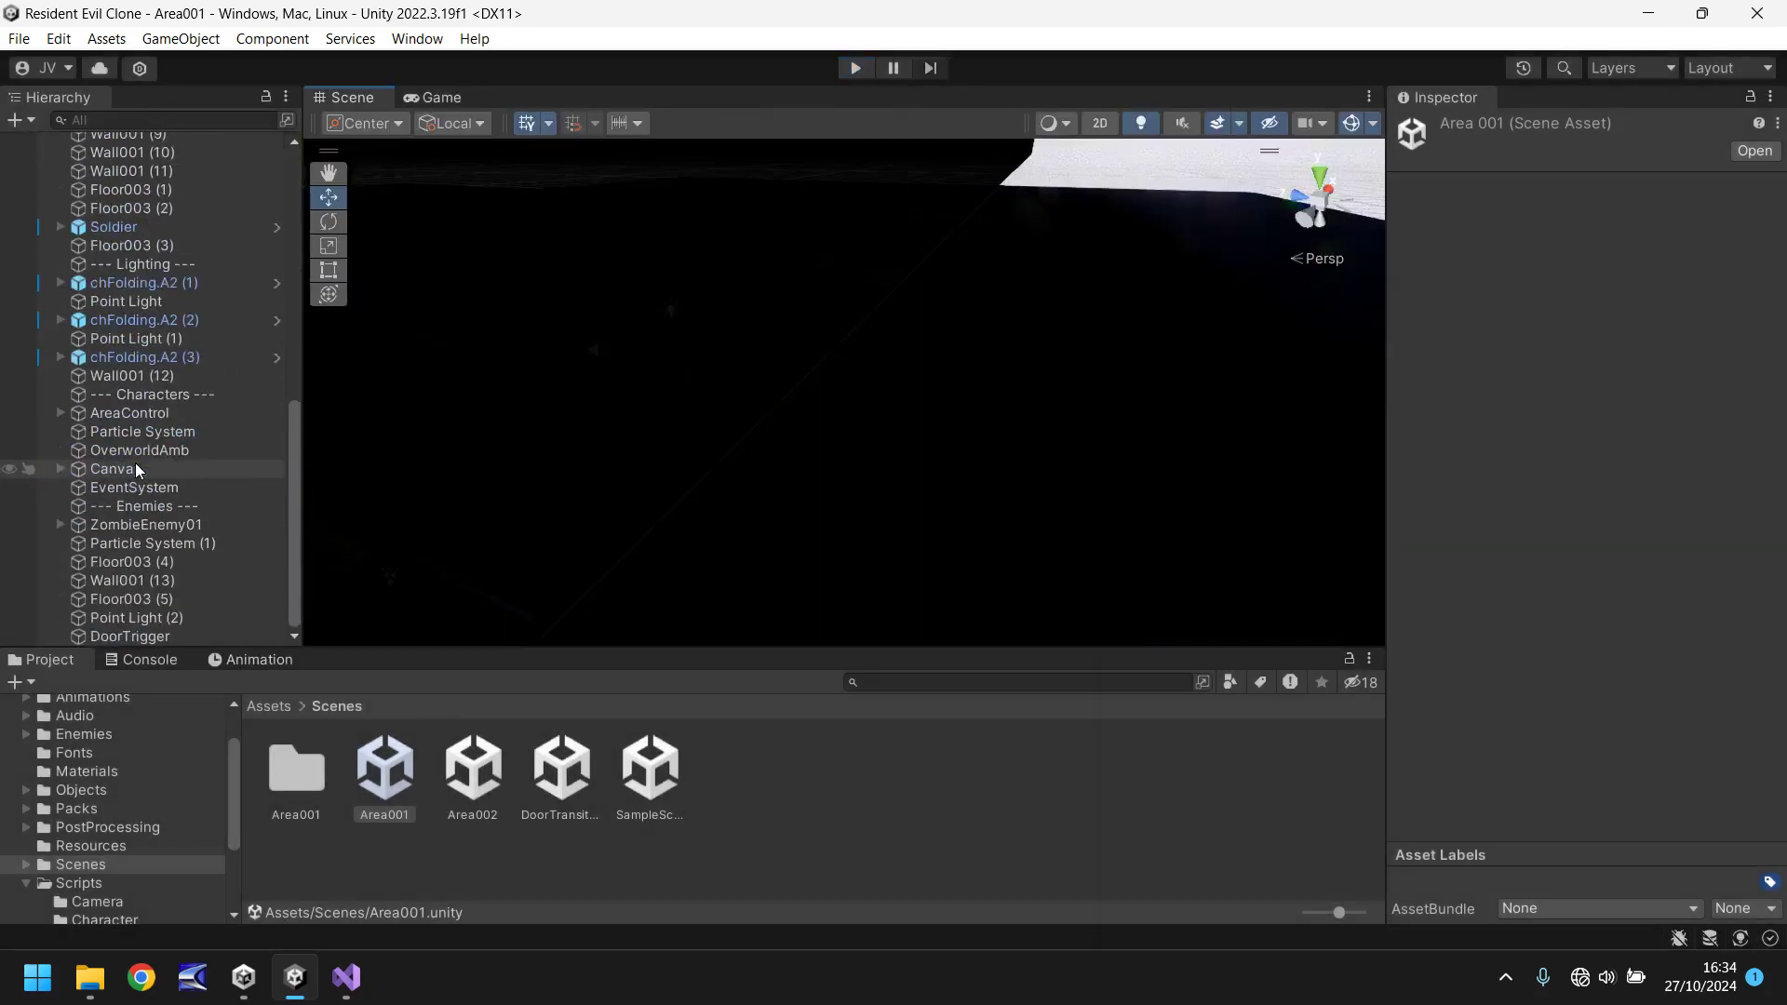
left_click(120, 635)
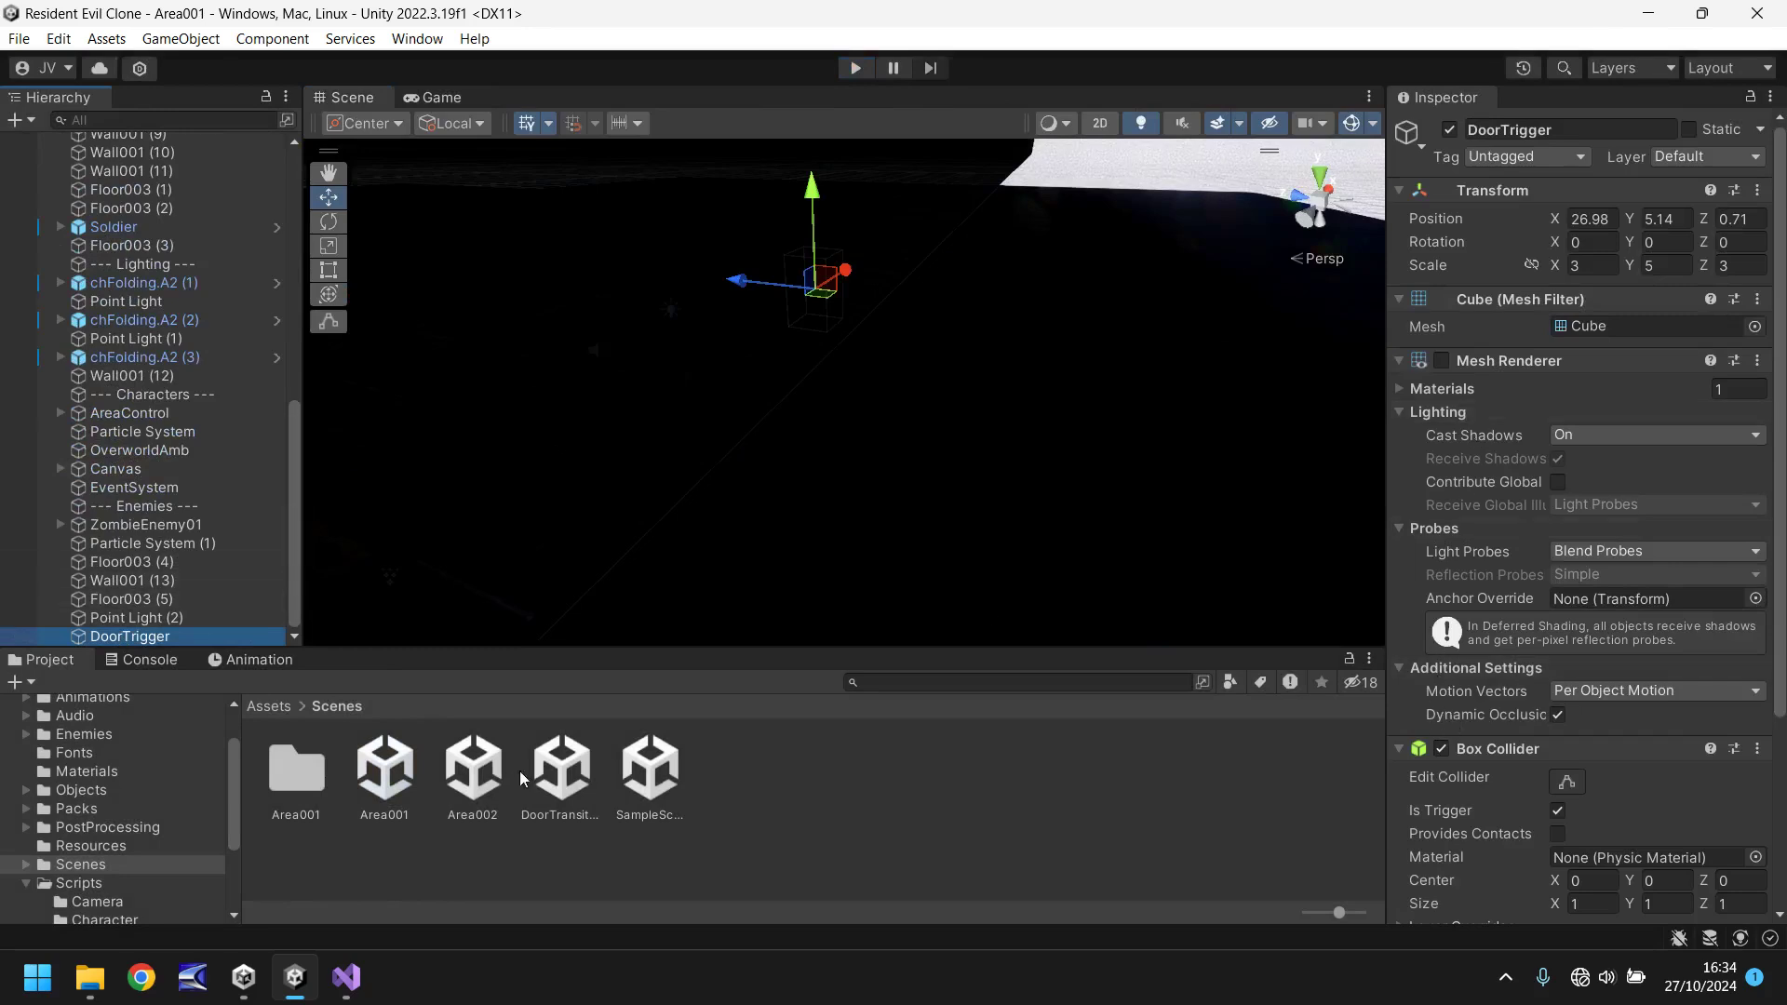
double_click(474, 773)
scroll(132, 563, "down", 3)
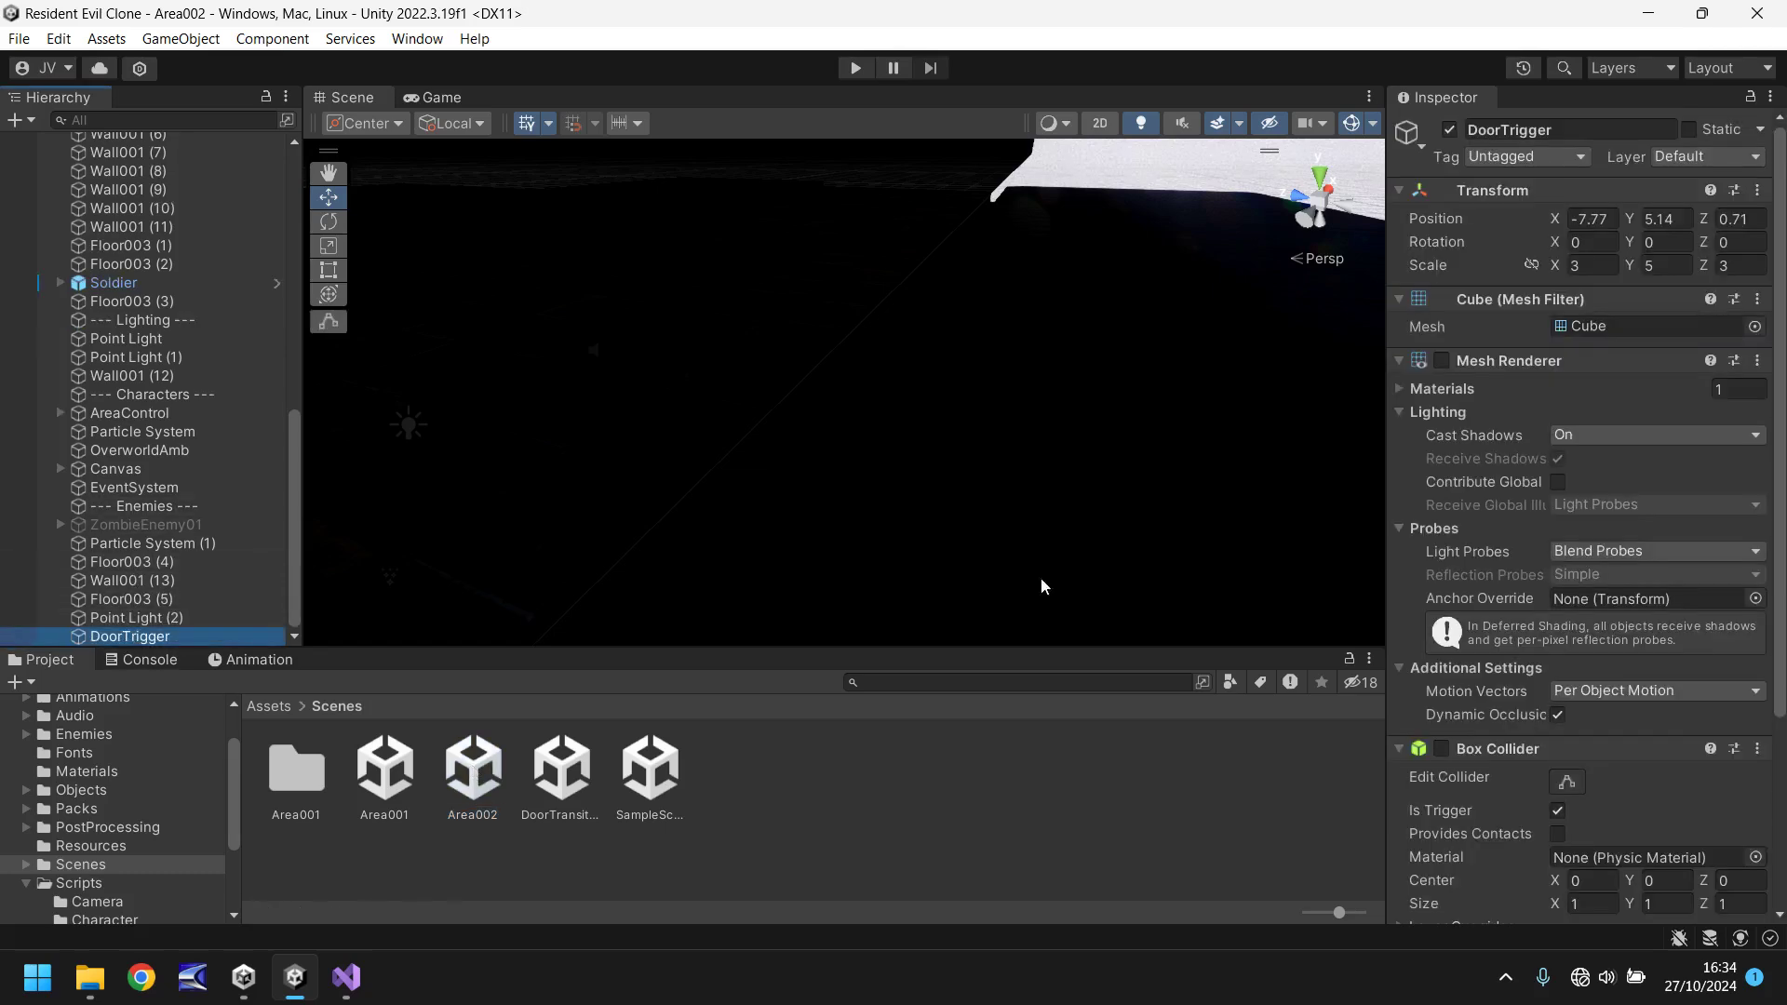
left_click(1441, 749)
- Playtest the Area002 scene, walking the soldier away from the door and back into its trigger, and exit play mode
left_click(854, 67)
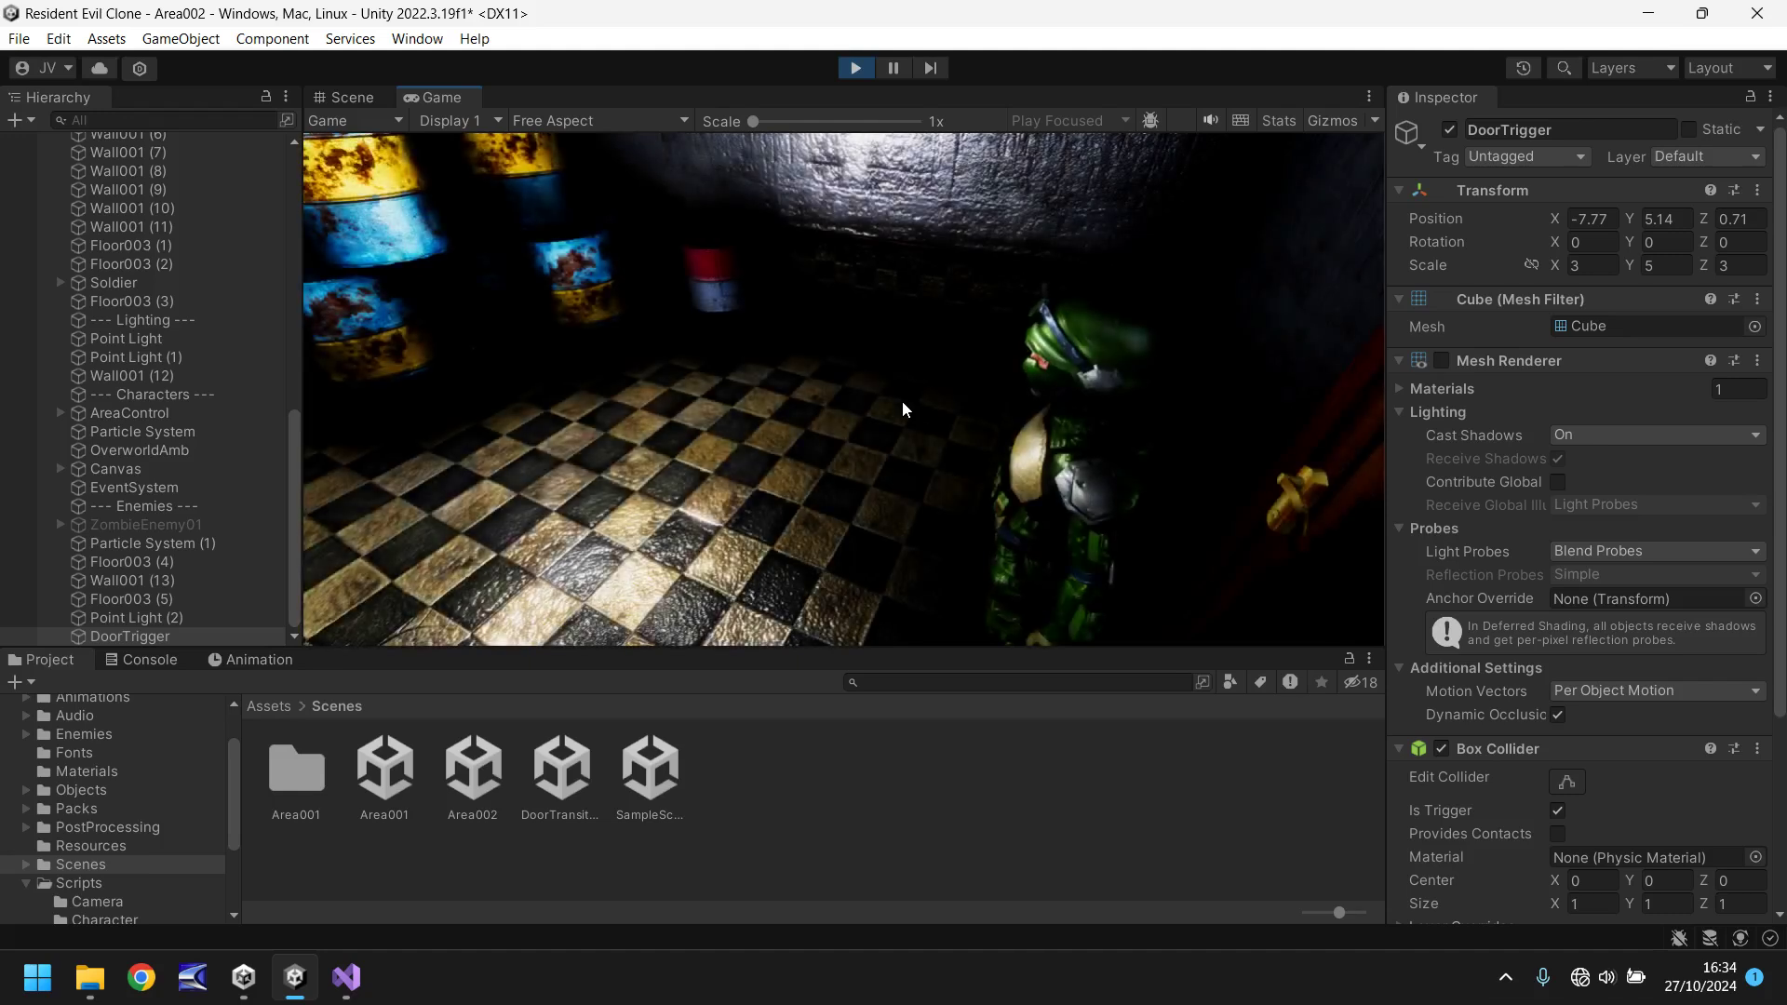
key("w")
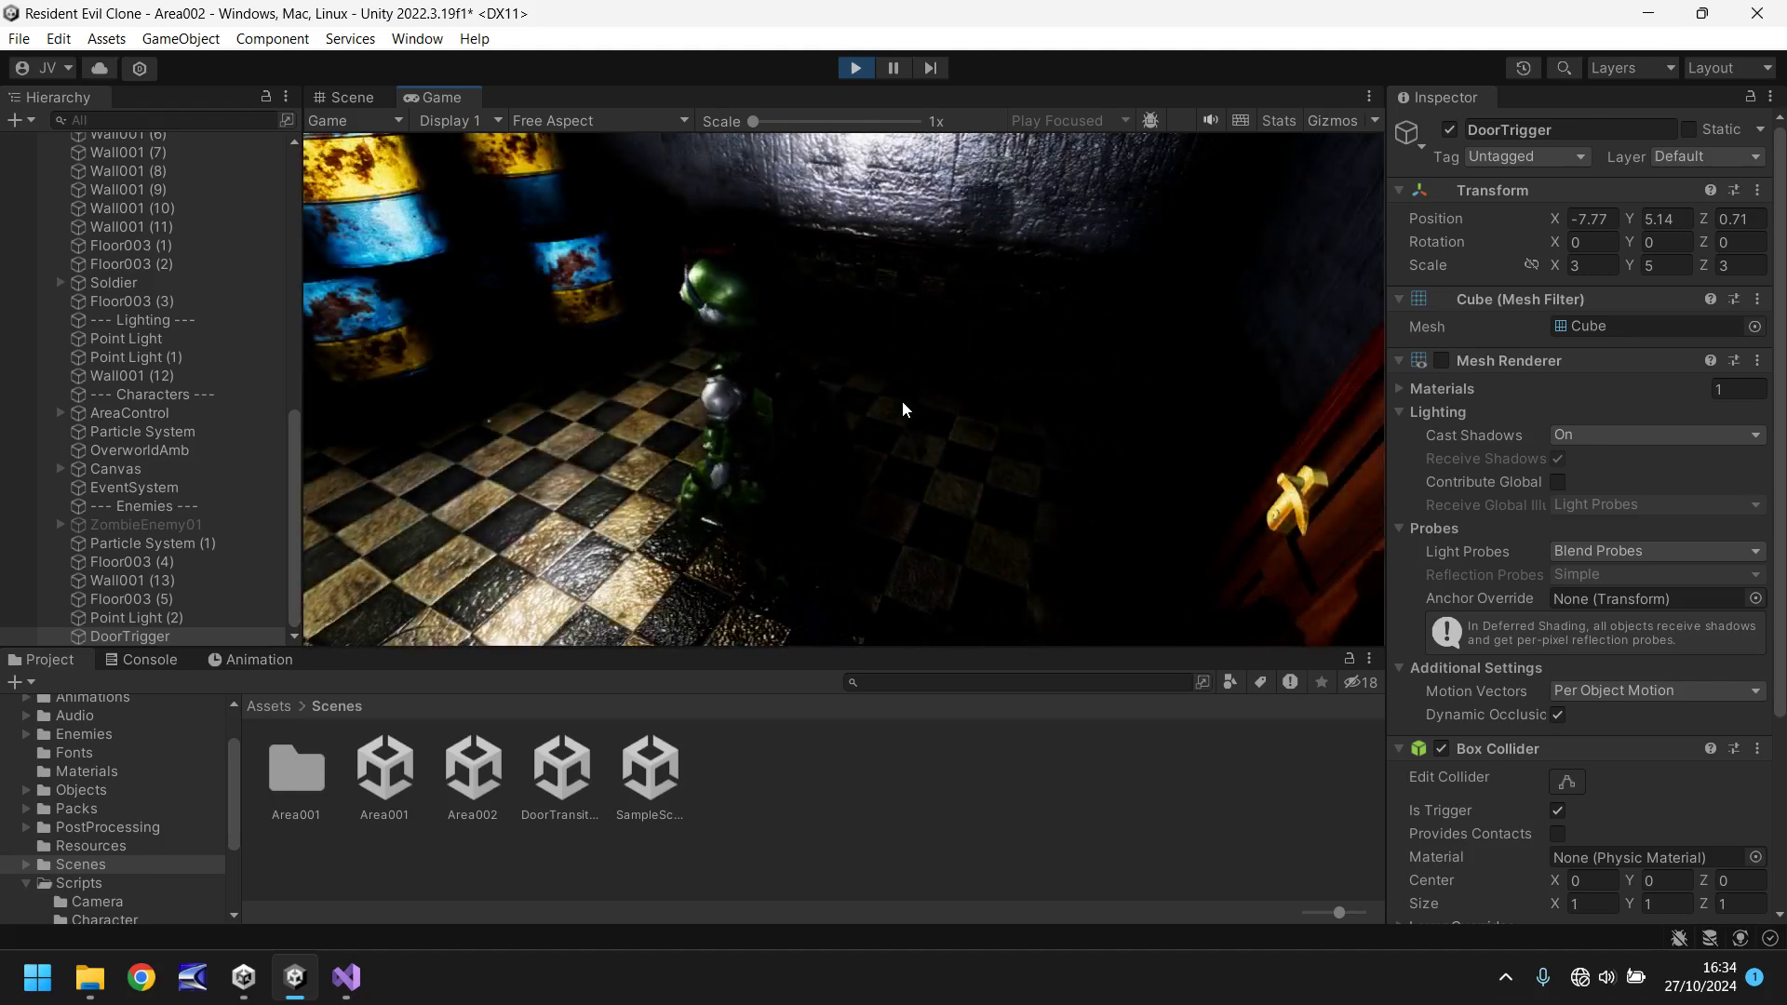
key("a")
key("w")
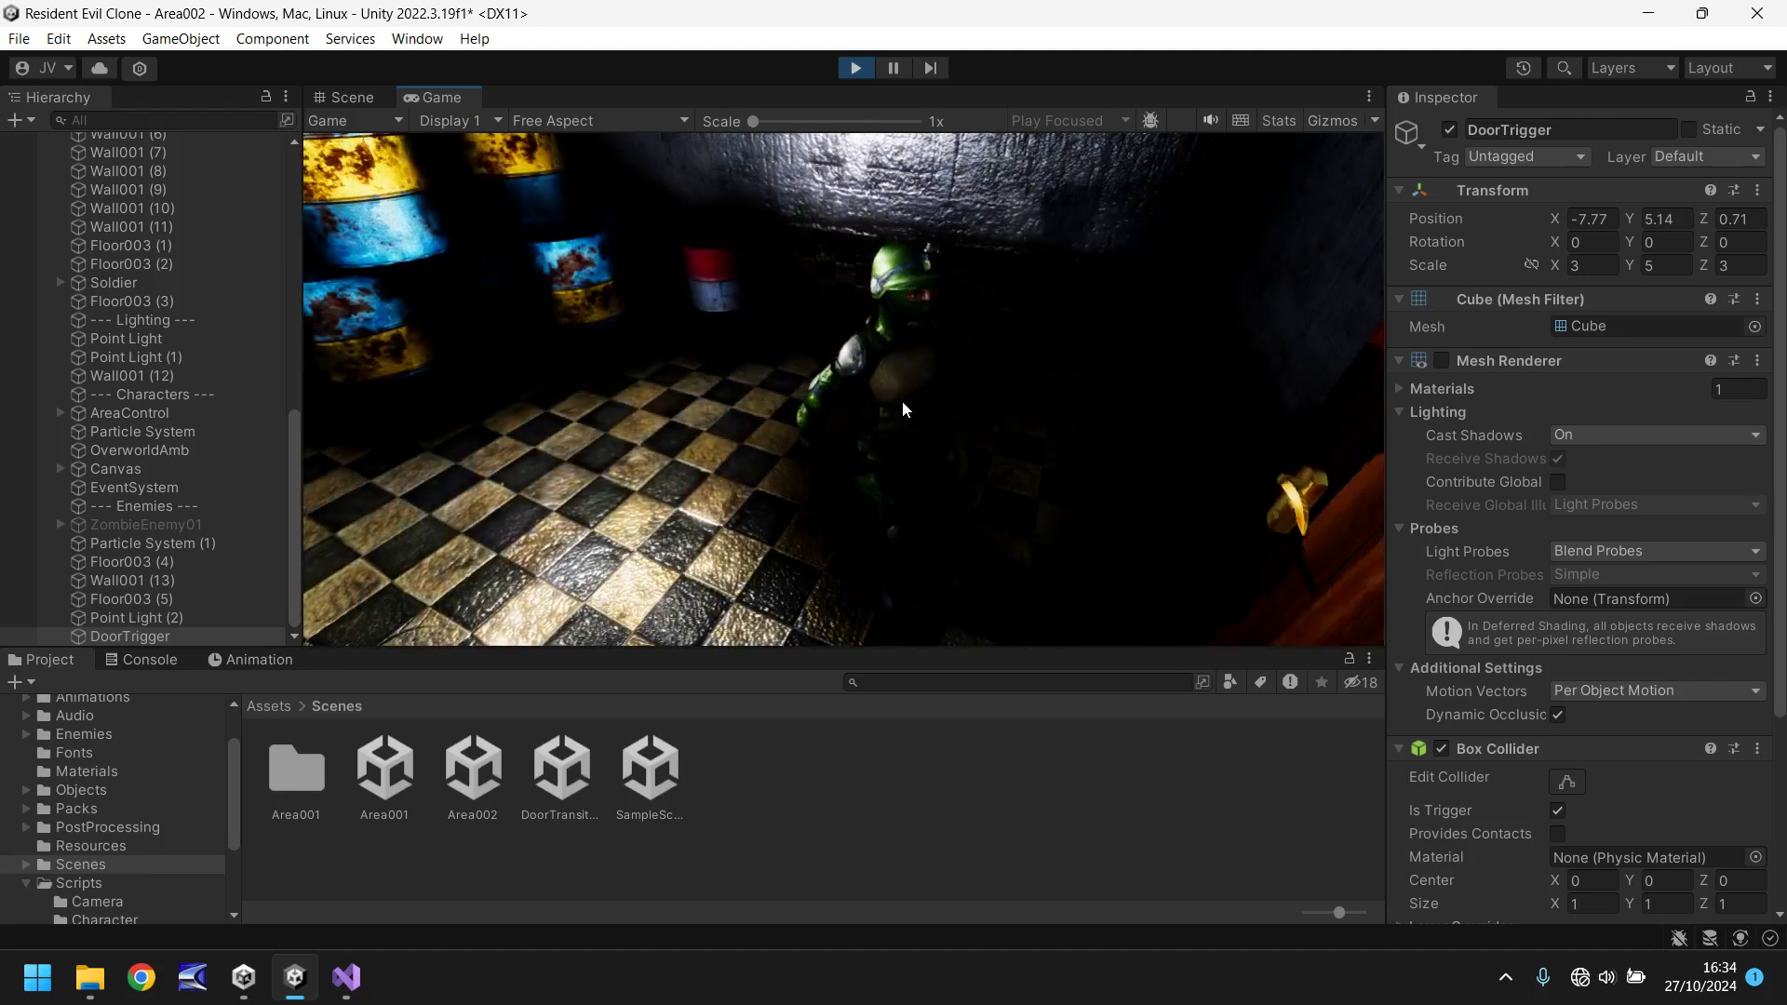
key("w")
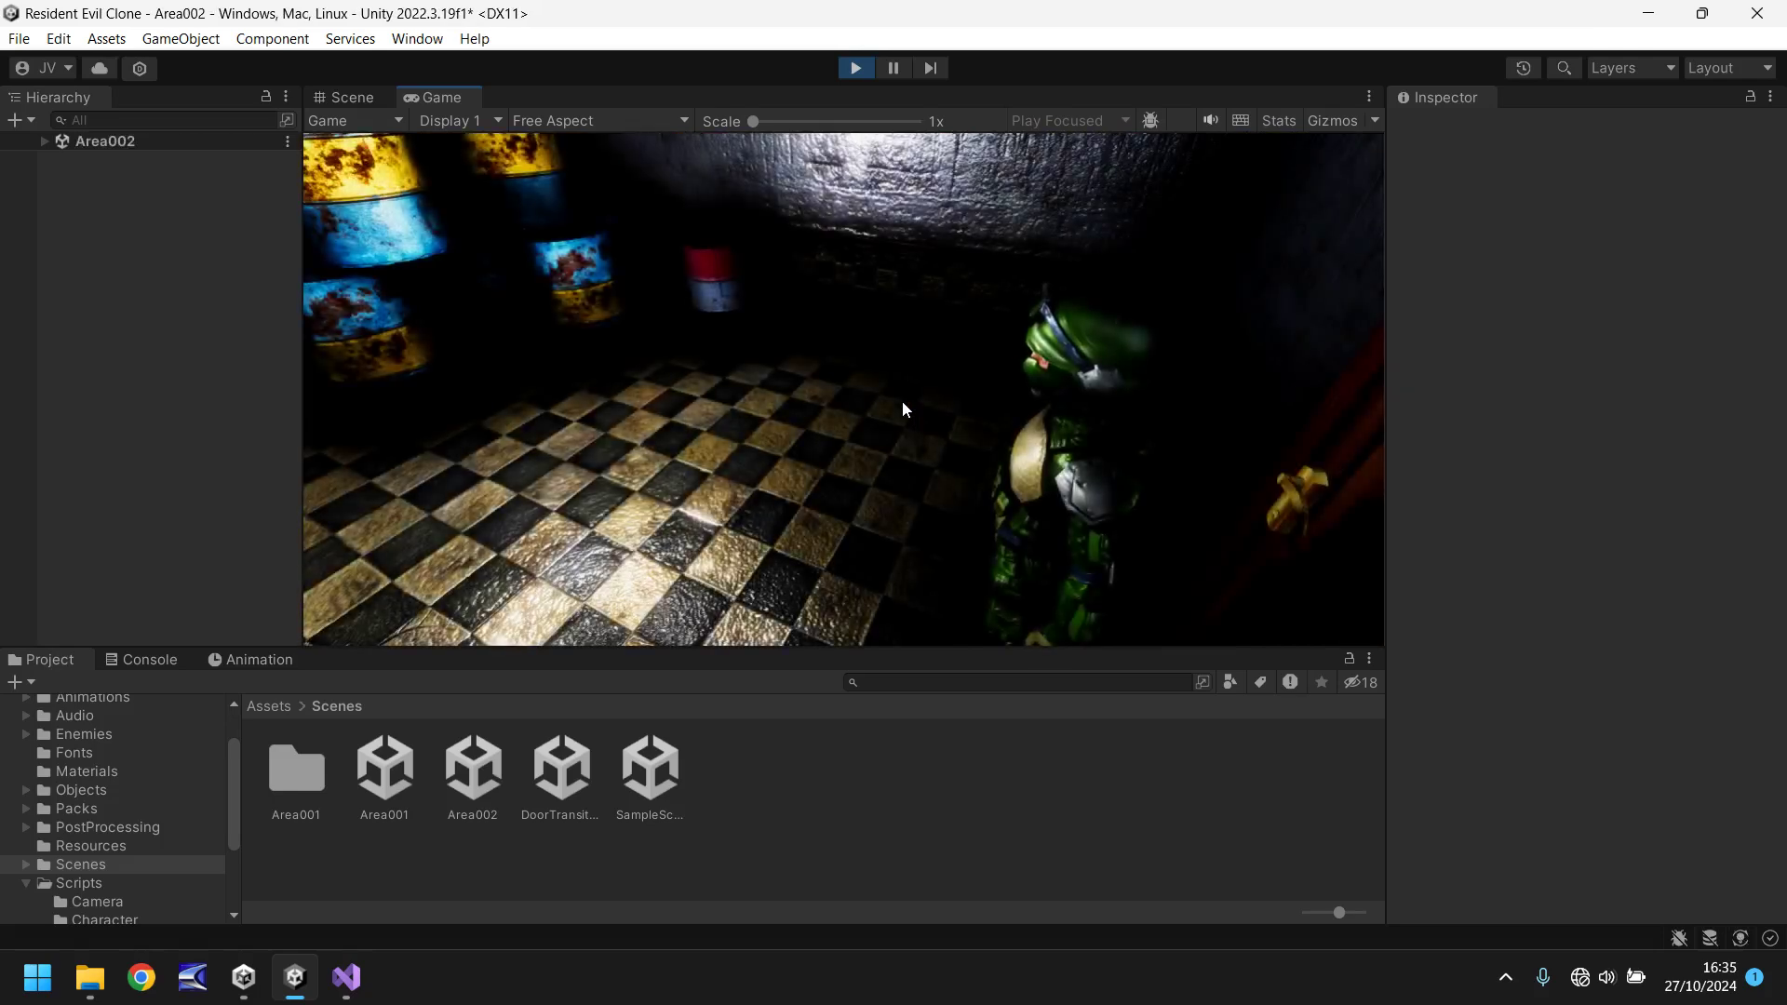
key("ctrl+p")
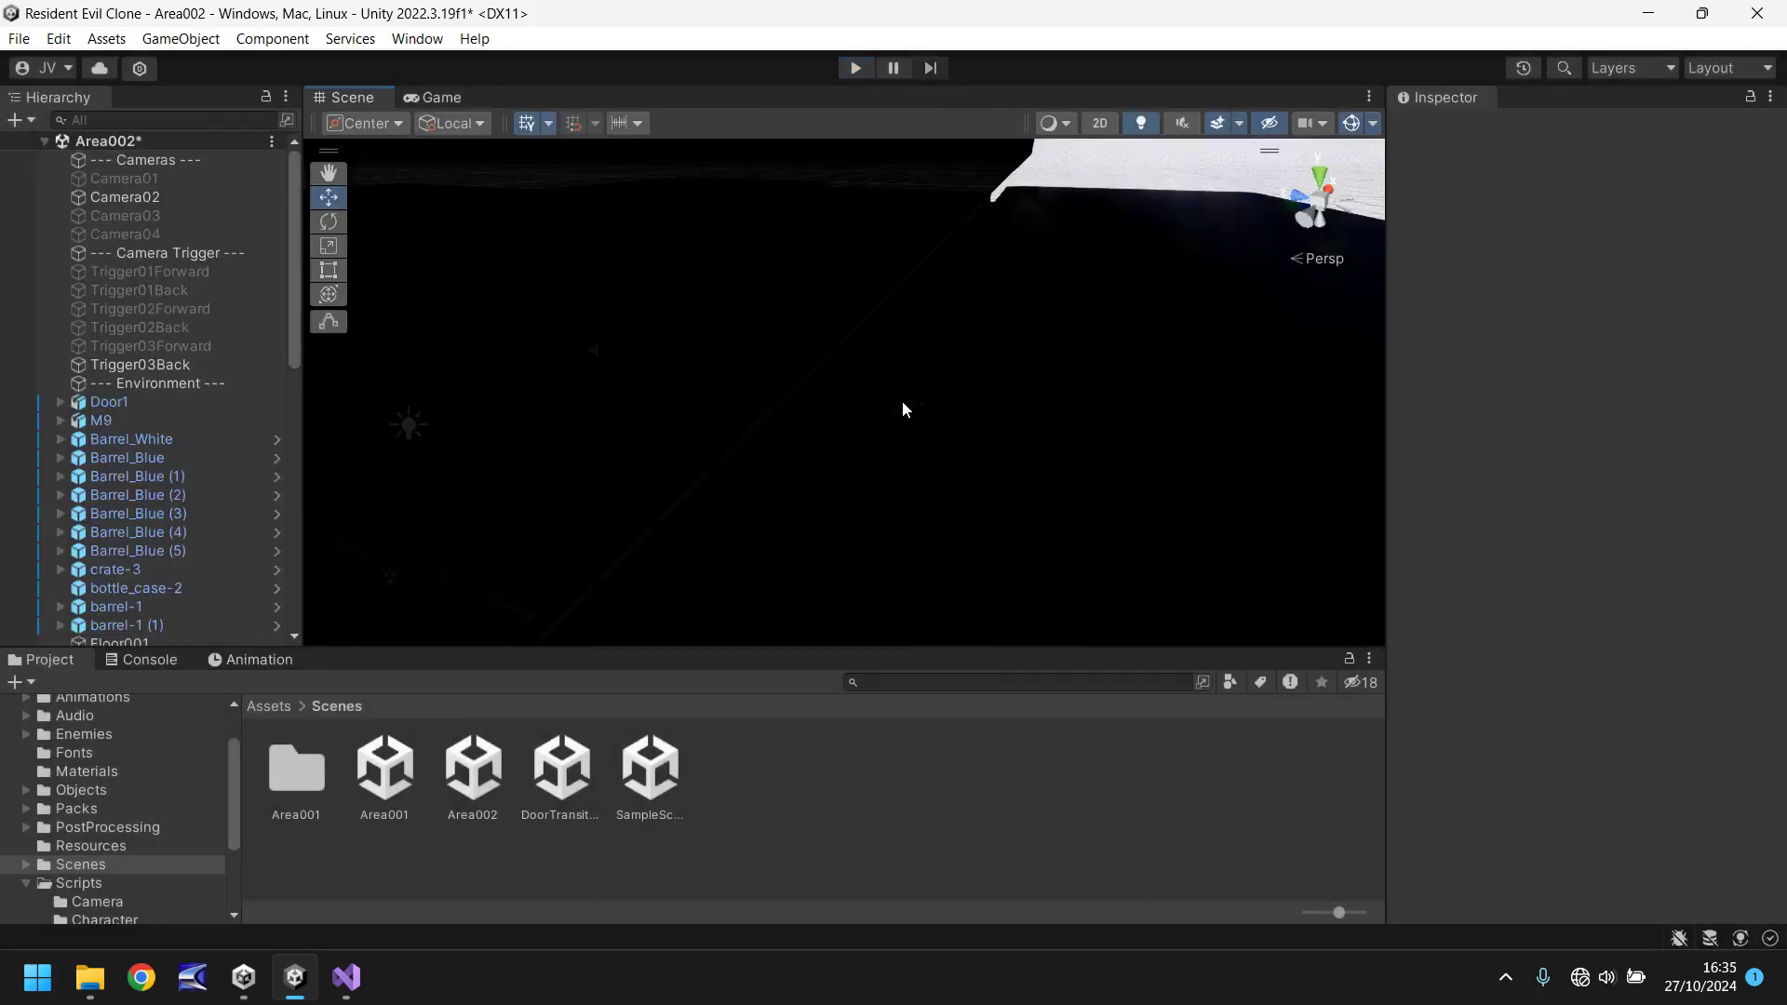